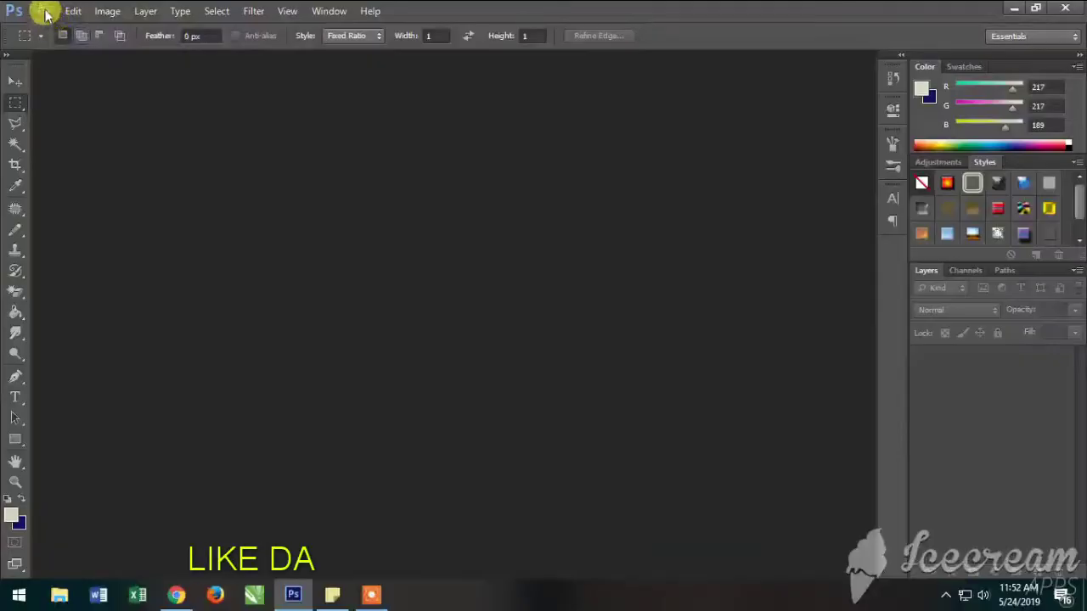
Create a new 1600 x 2560 px, 300 ppi blank document named COVER BUKU
{"action": "left_click", "coordinate": [44, 11]}
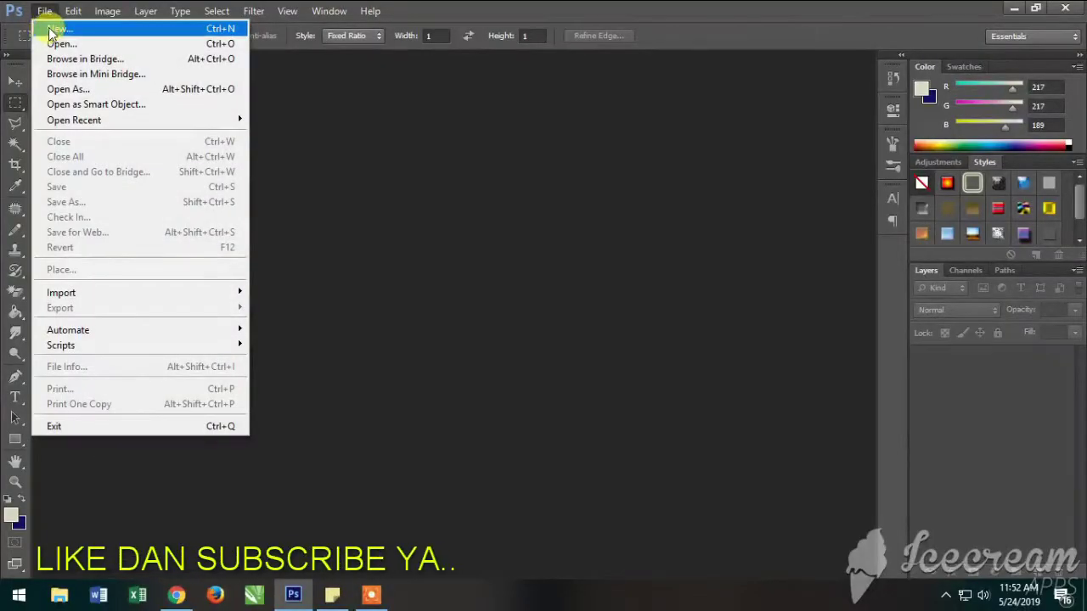
{"action": "left_click", "coordinate": [51, 30]}
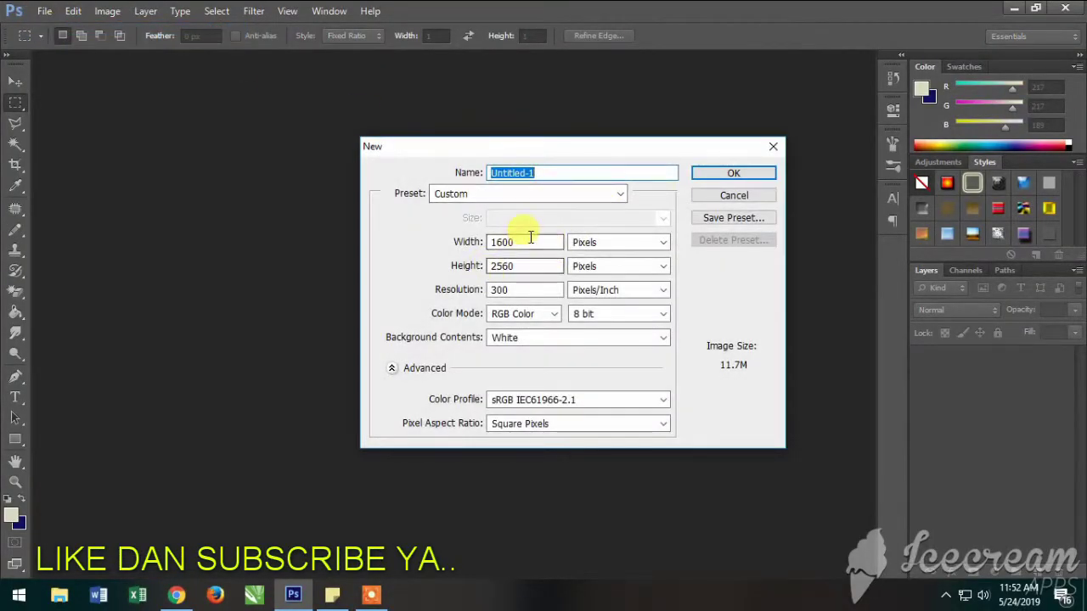
{"action": "left_click_drag", "start_coordinate": [529, 240], "coordinate": [436, 247]}
{"action": "double_click", "coordinate": [502, 266]}
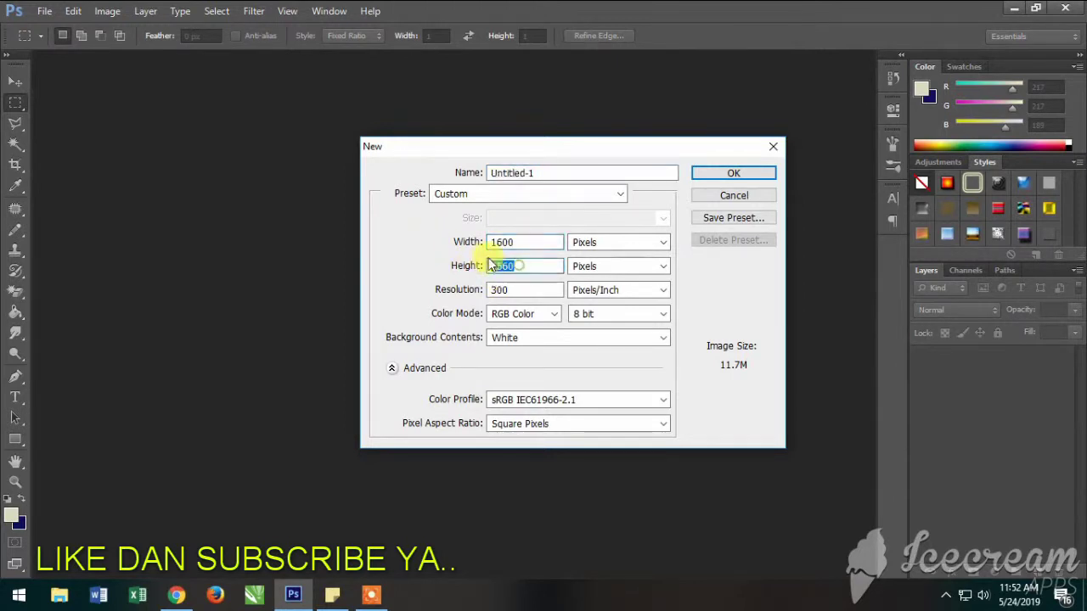
{"action": "double_click", "coordinate": [604, 175]}
{"action": "type", "text": "COVER BUKU"}
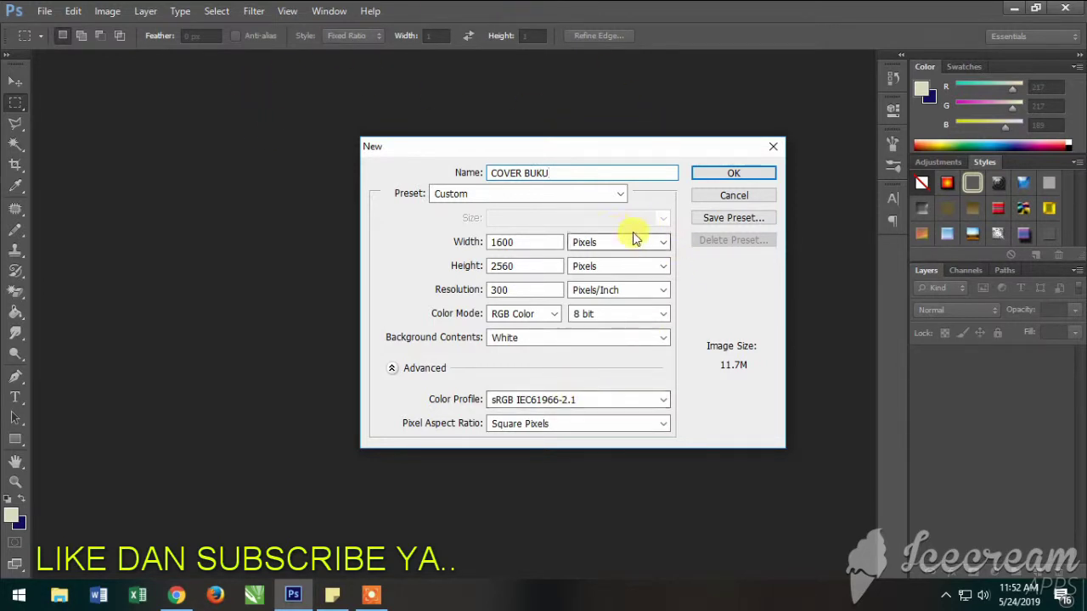
{"action": "left_click", "coordinate": [733, 175]}
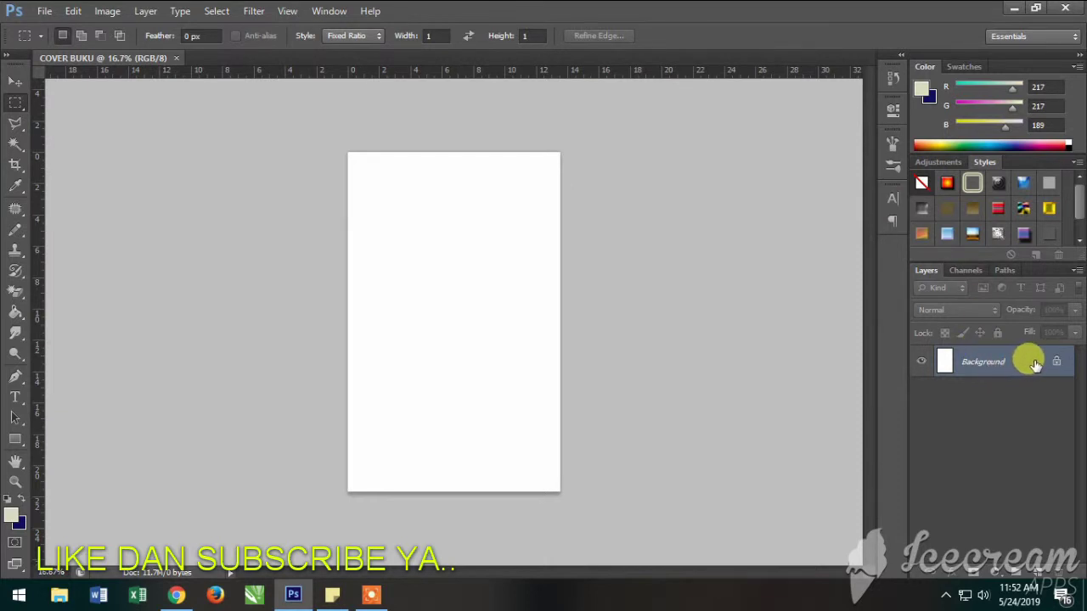
Duplicate the Background layer to make a Background copy layer
{"action": "left_click_drag", "start_coordinate": [1027, 363], "coordinate": [1017, 505]}
{"action": "mouse_move", "coordinate": [1002, 363]}
{"action": "left_mouse_down"}
{"action": "mouse_move", "coordinate": [1014, 579]}
{"action": "mouse_move", "coordinate": [1009, 568]}
{"action": "left_mouse_up"}
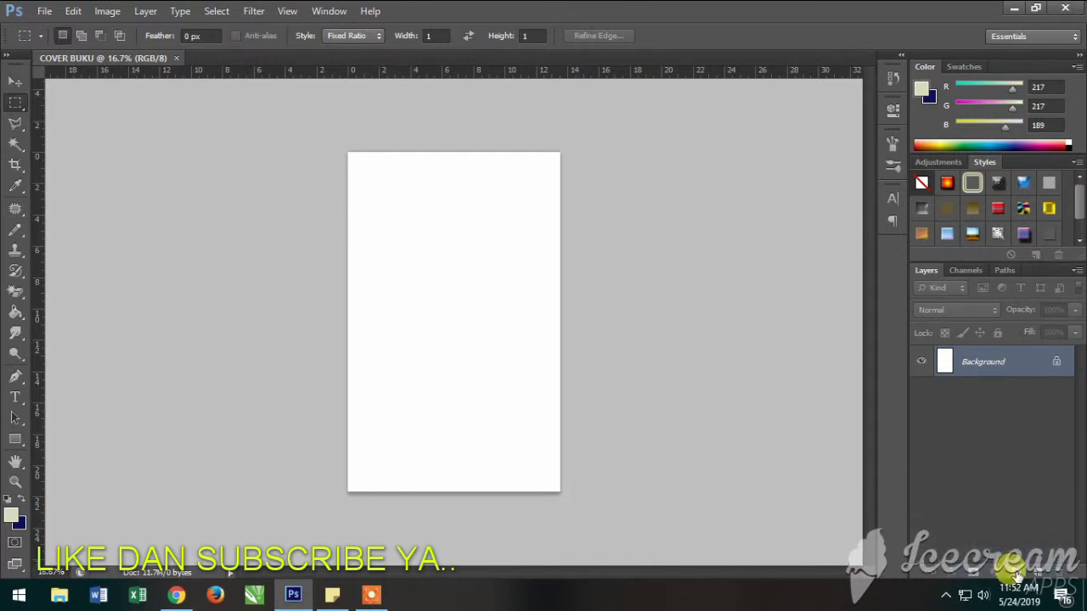
{"action": "mouse_move", "coordinate": [985, 362]}
{"action": "left_mouse_down"}
{"action": "mouse_move", "coordinate": [976, 545]}
{"action": "mouse_move", "coordinate": [989, 564]}
{"action": "left_mouse_up"}
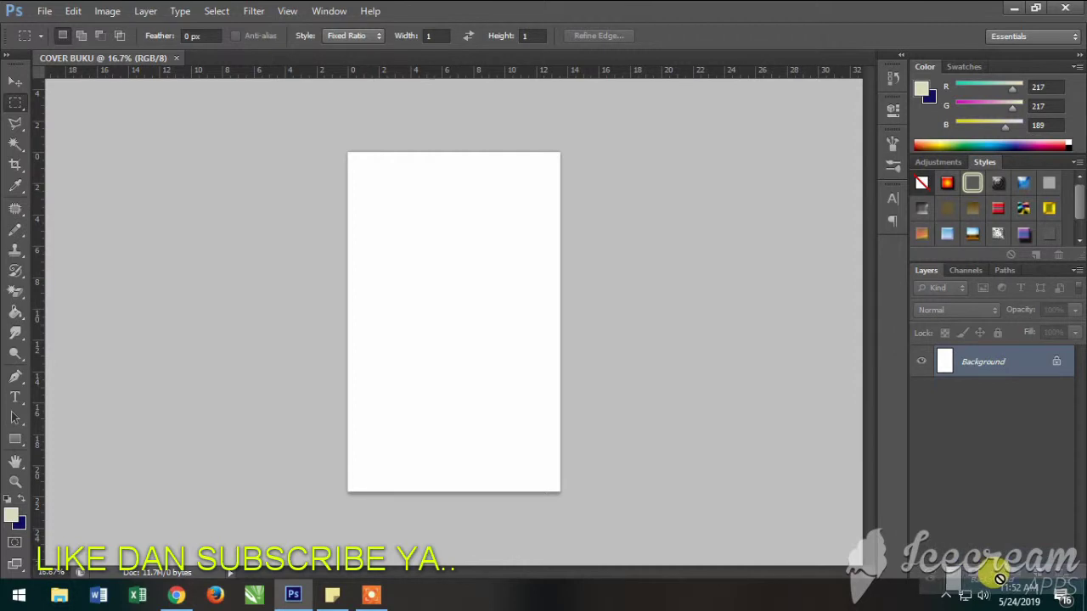
{"action": "mouse_move", "coordinate": [987, 351]}
{"action": "left_mouse_down"}
{"action": "mouse_move", "coordinate": [1038, 517]}
{"action": "mouse_move", "coordinate": [1038, 569]}
{"action": "left_mouse_up"}
Unlock the original Background layer by converting it to Layer 0
{"action": "left_click", "coordinate": [982, 408]}
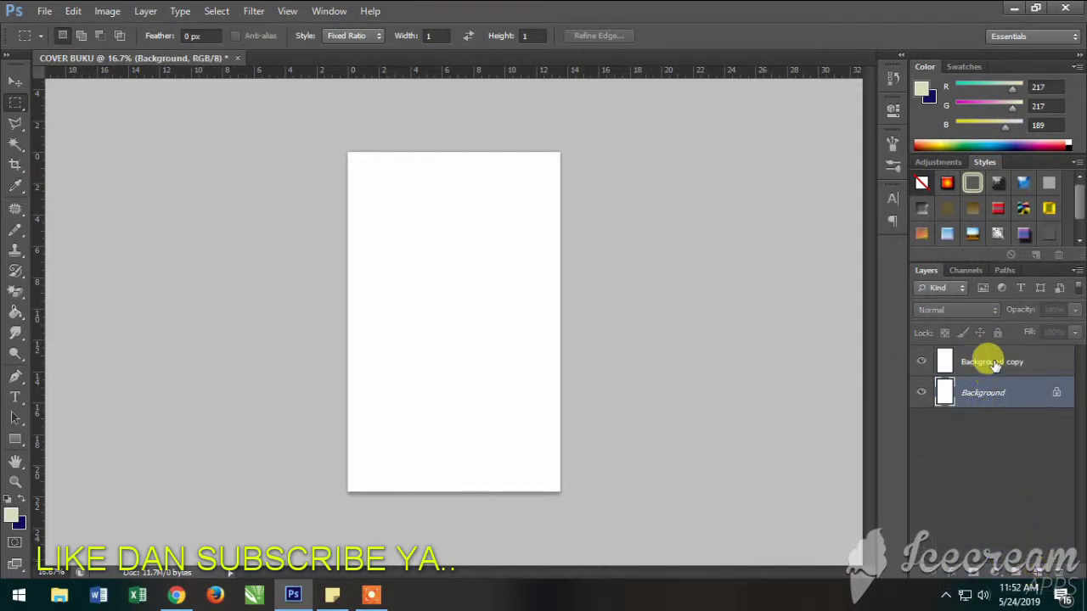
{"action": "double_click", "coordinate": [1059, 390]}
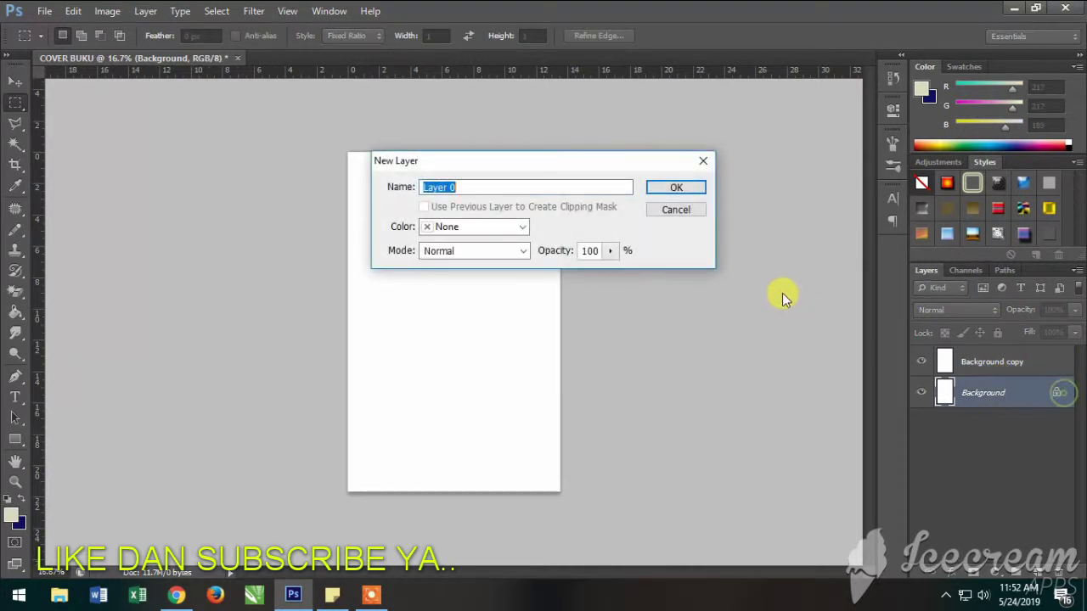
{"action": "left_click", "coordinate": [676, 188]}
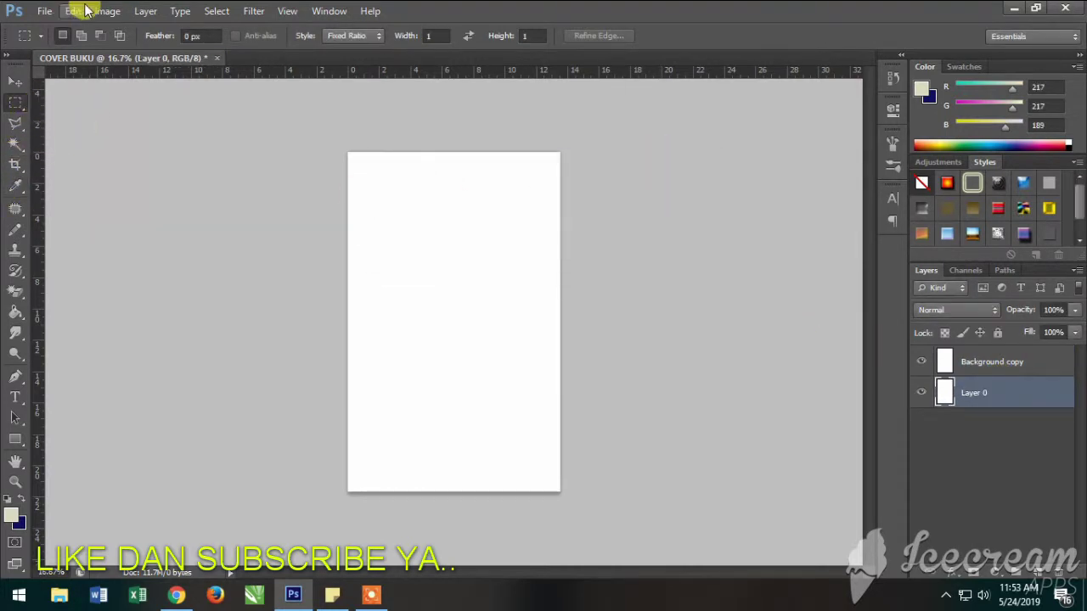
Widen the canvas to 3400 x 2560 pixels, anchored middle-right so space adds on the left
{"action": "left_click", "coordinate": [107, 11]}
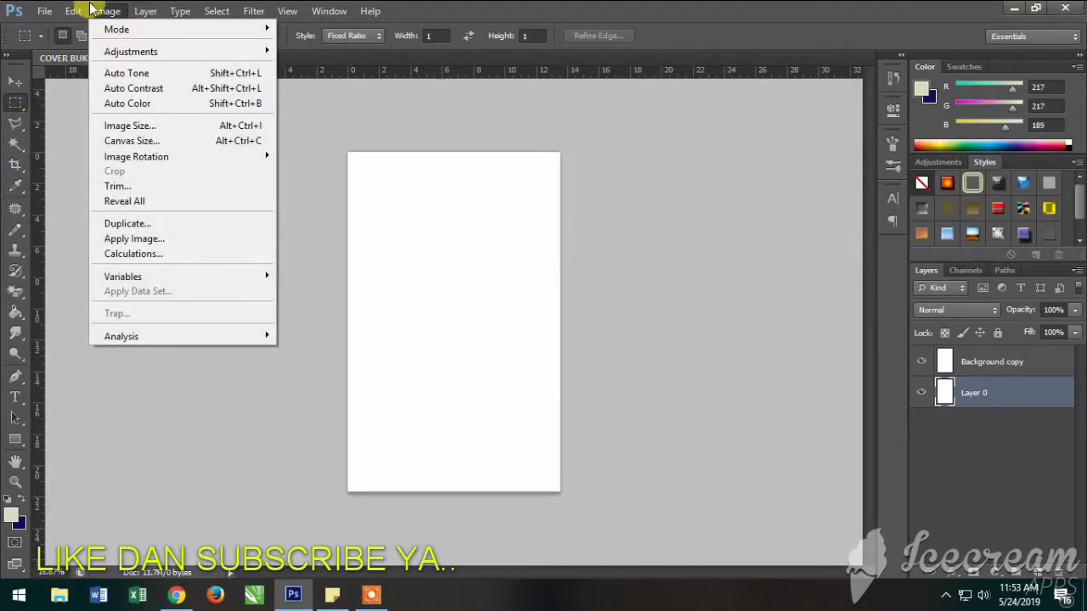
{"action": "left_click", "coordinate": [150, 140]}
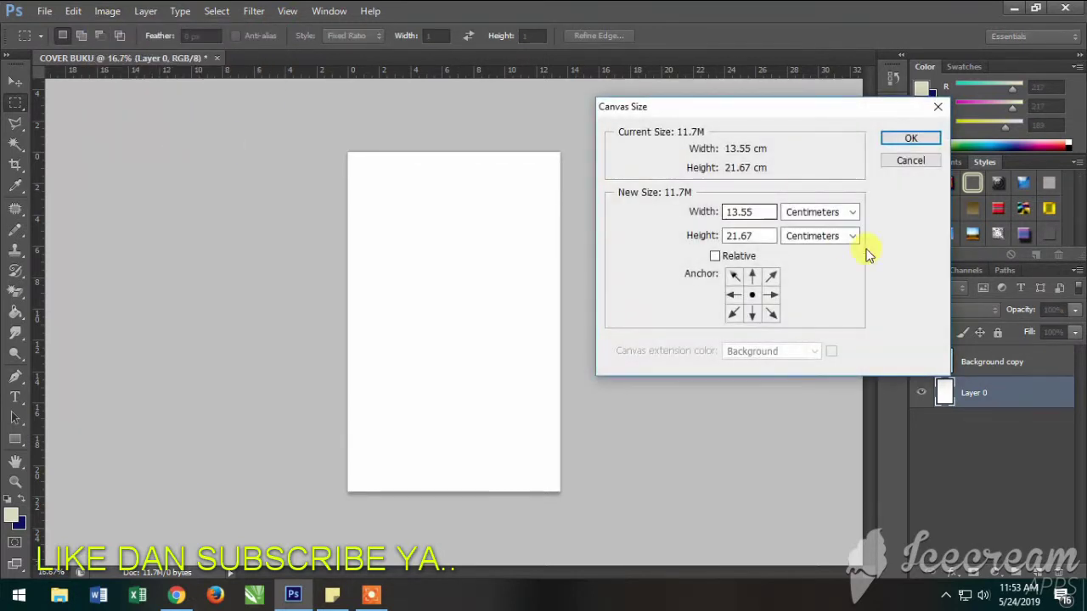
{"action": "left_click", "coordinate": [771, 296]}
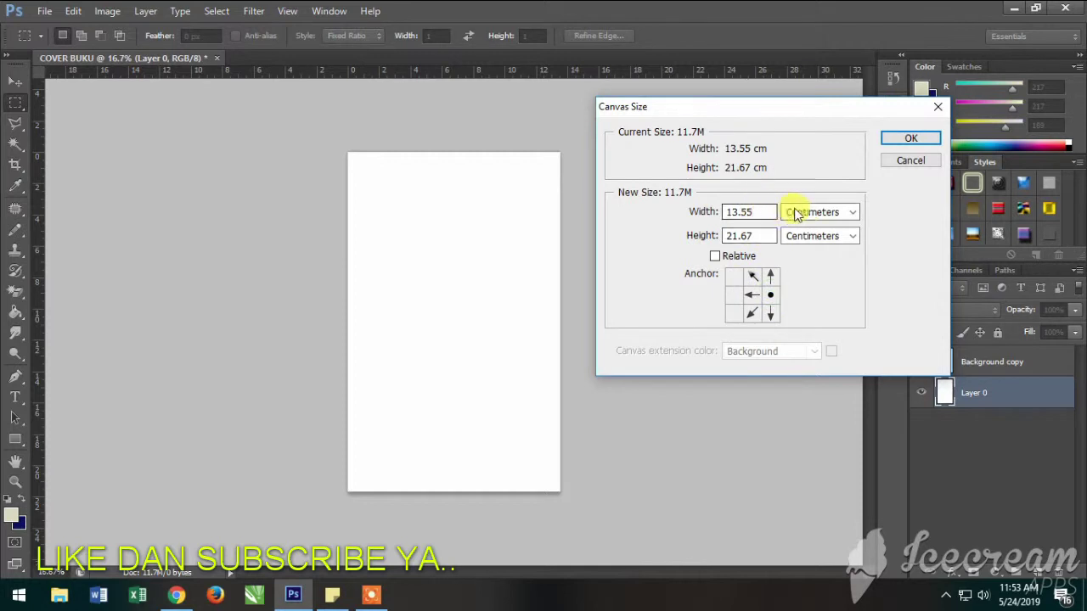
{"action": "left_click", "coordinate": [788, 214]}
{"action": "left_click", "coordinate": [805, 237]}
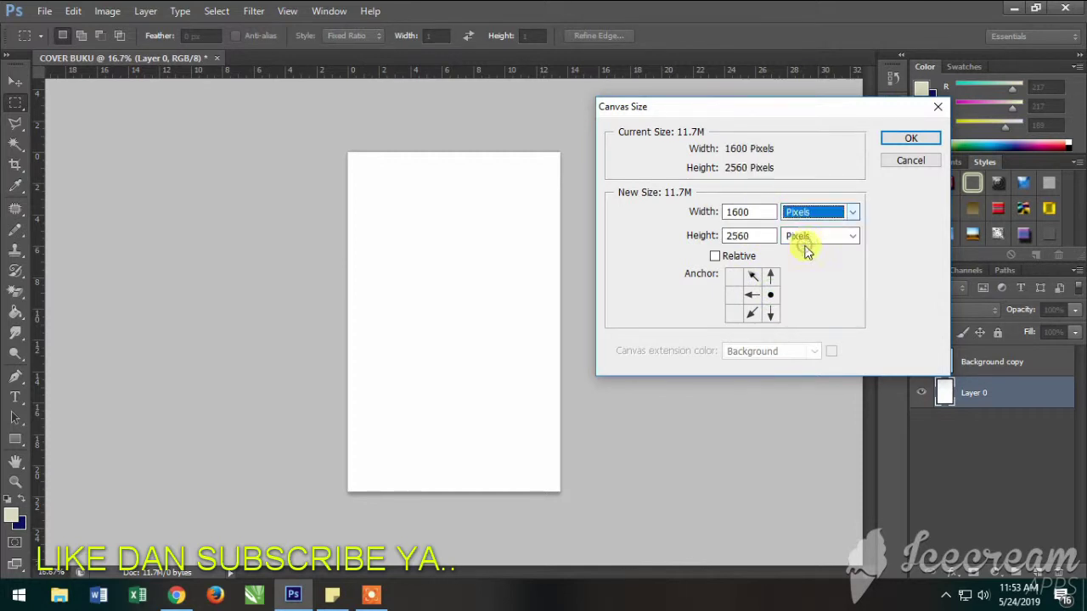
{"action": "left_click", "coordinate": [762, 212]}
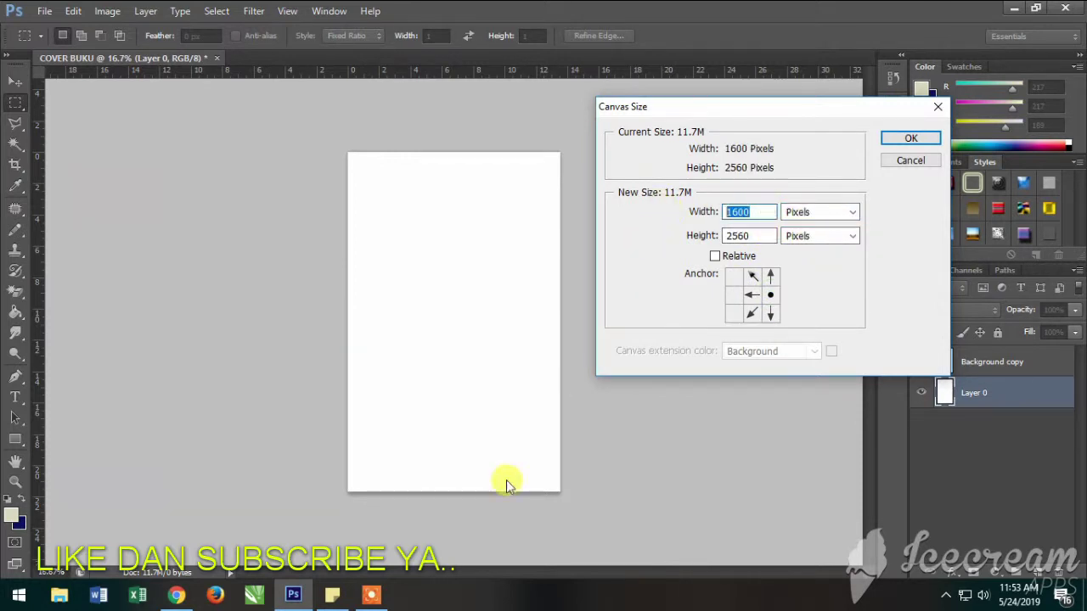
{"action": "left_click", "coordinate": [332, 595]}
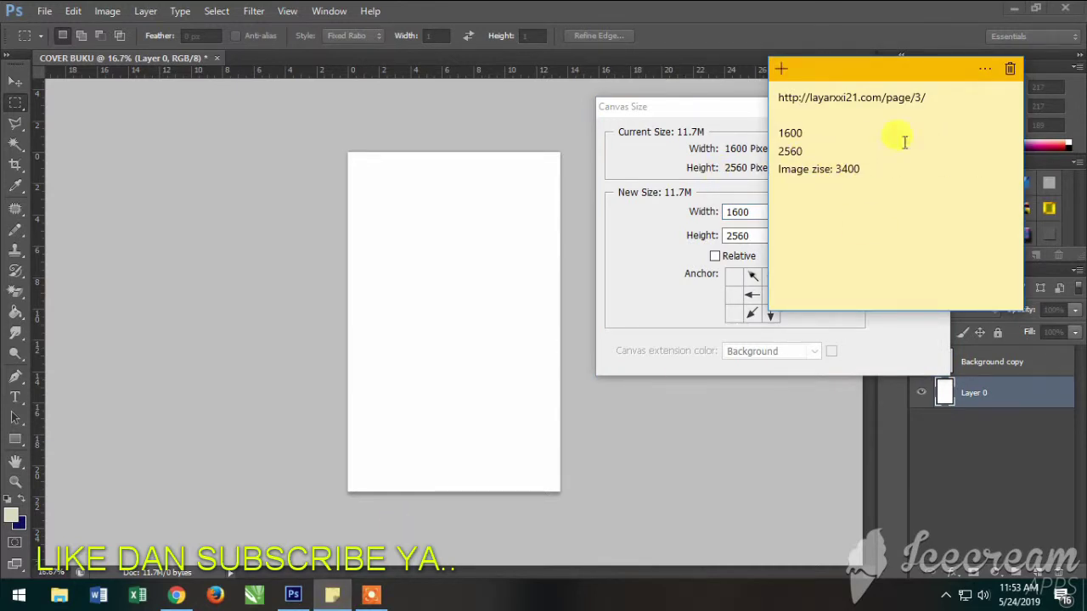
{"action": "left_click", "coordinate": [332, 595]}
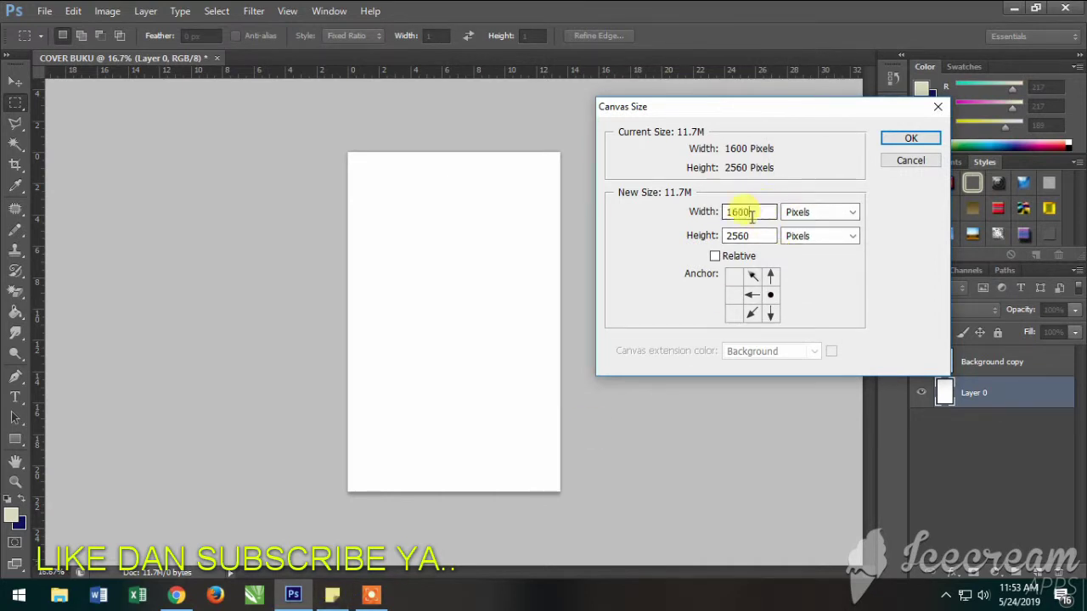
{"action": "left_click", "coordinate": [749, 212]}
{"action": "type", "text": "340"}
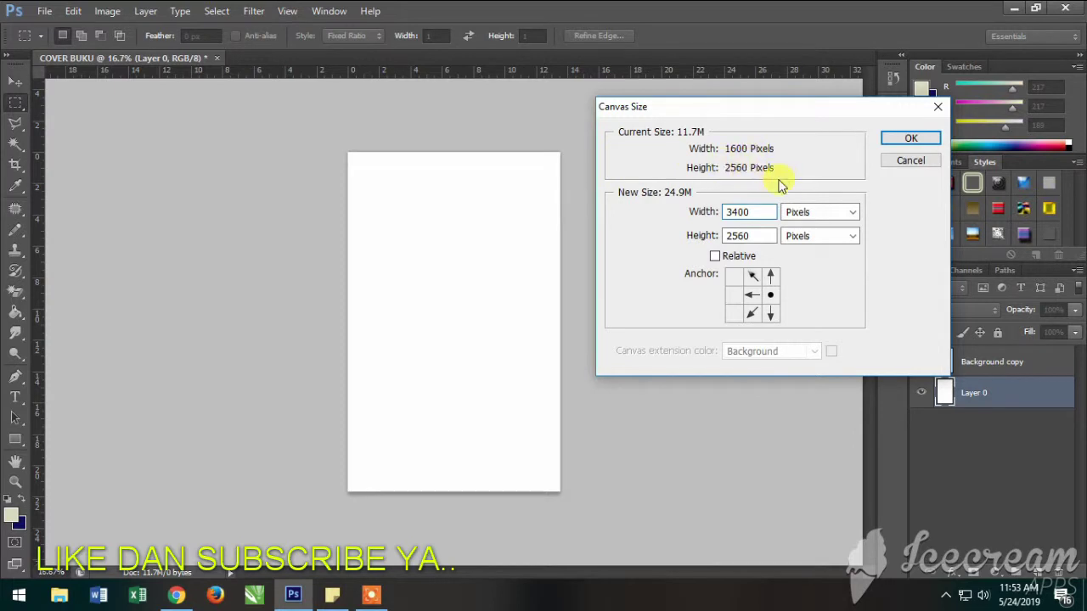
{"action": "left_click", "coordinate": [908, 142]}
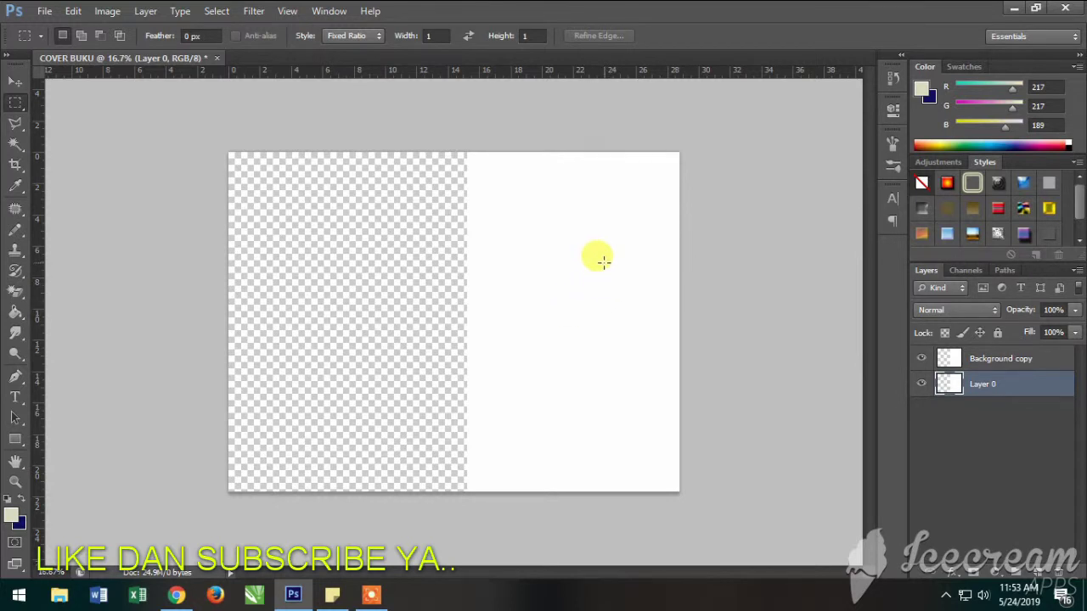
Add a Solid Color fill layer in very dark purple #10021f
{"action": "left_click", "coordinate": [1000, 576]}
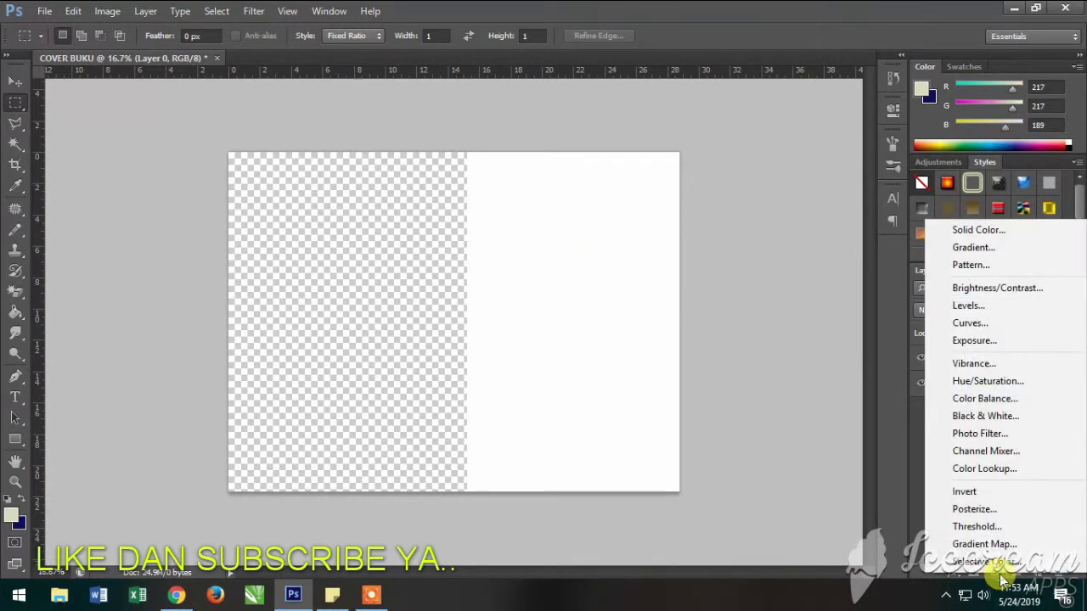
{"action": "left_click", "coordinate": [993, 230]}
{"action": "mouse_move", "coordinate": [703, 340]}
{"action": "left_mouse_down"}
{"action": "mouse_move", "coordinate": [718, 352]}
{"action": "mouse_move", "coordinate": [728, 338]}
{"action": "mouse_move", "coordinate": [733, 357]}
{"action": "left_mouse_up"}
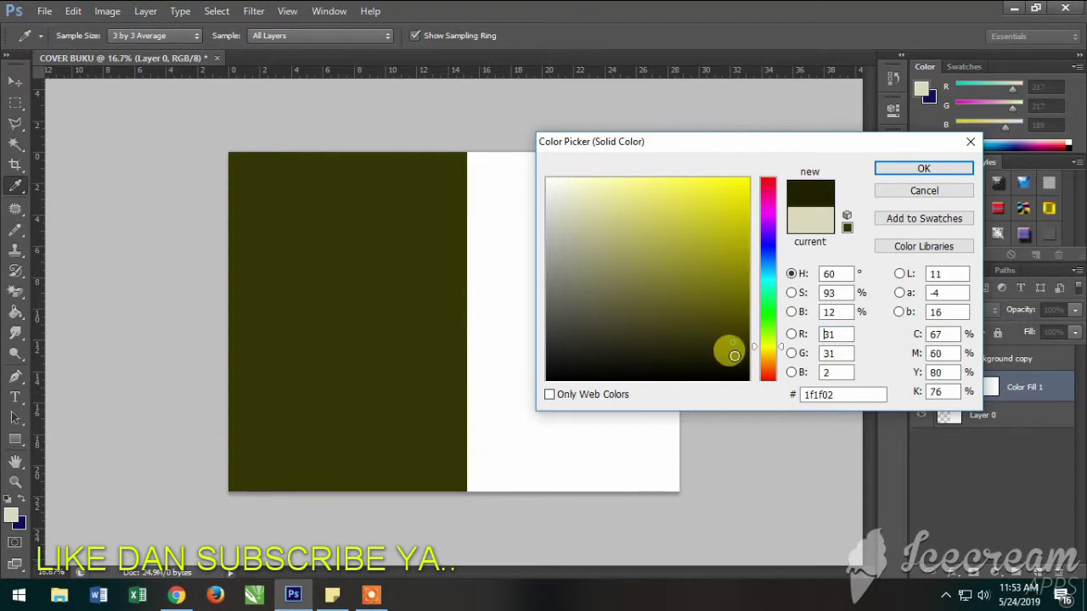
{"action": "left_click", "coordinate": [774, 265]}
{"action": "left_click_drag", "start_coordinate": [773, 266], "coordinate": [768, 241]}
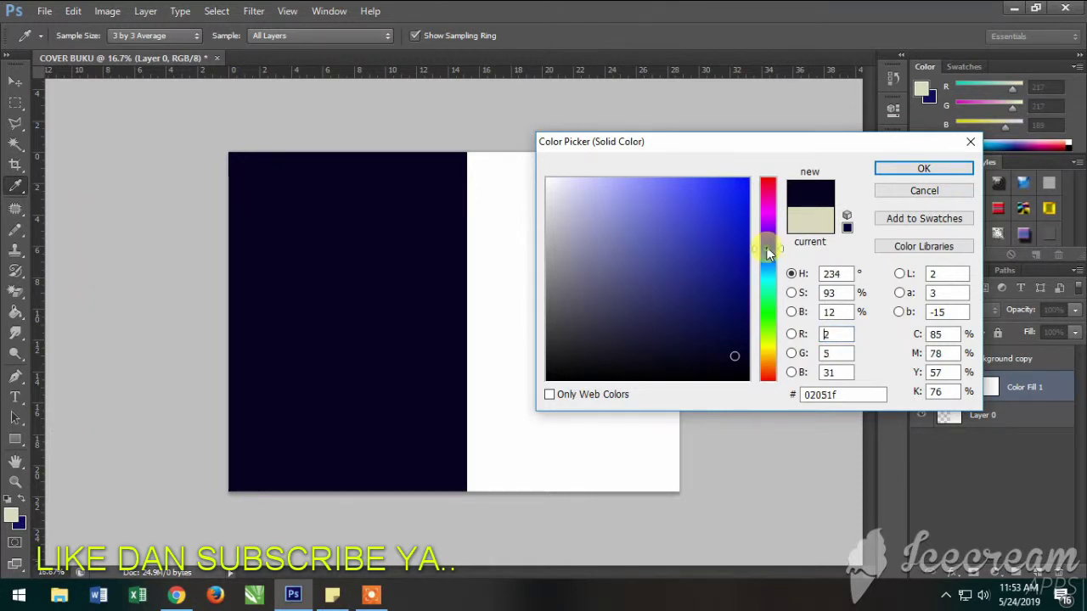
{"action": "left_click_drag", "start_coordinate": [767, 244], "coordinate": [766, 226]}
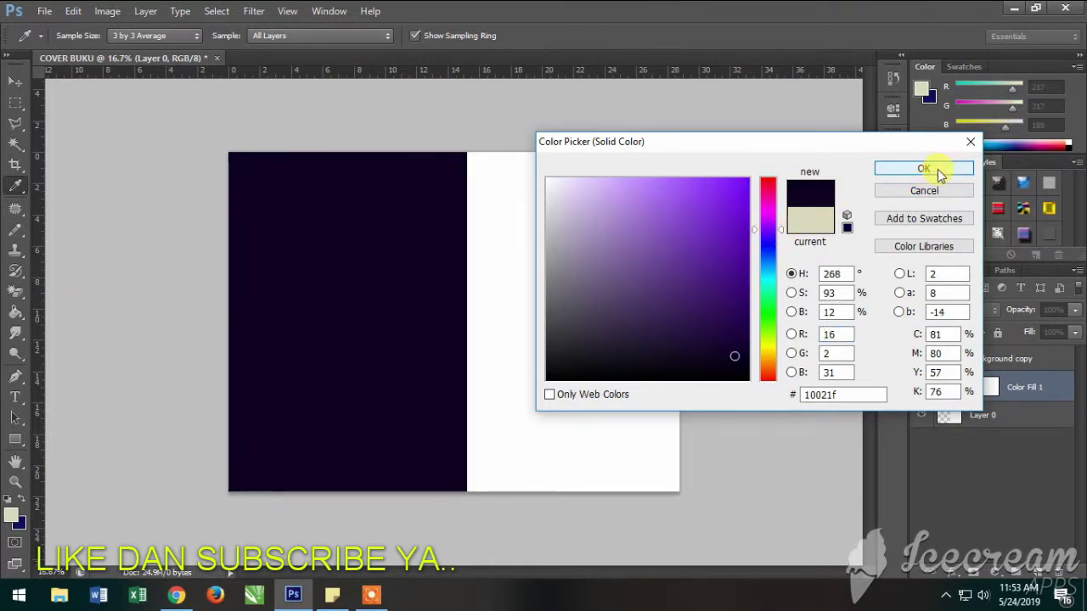
{"action": "left_click", "coordinate": [933, 169]}
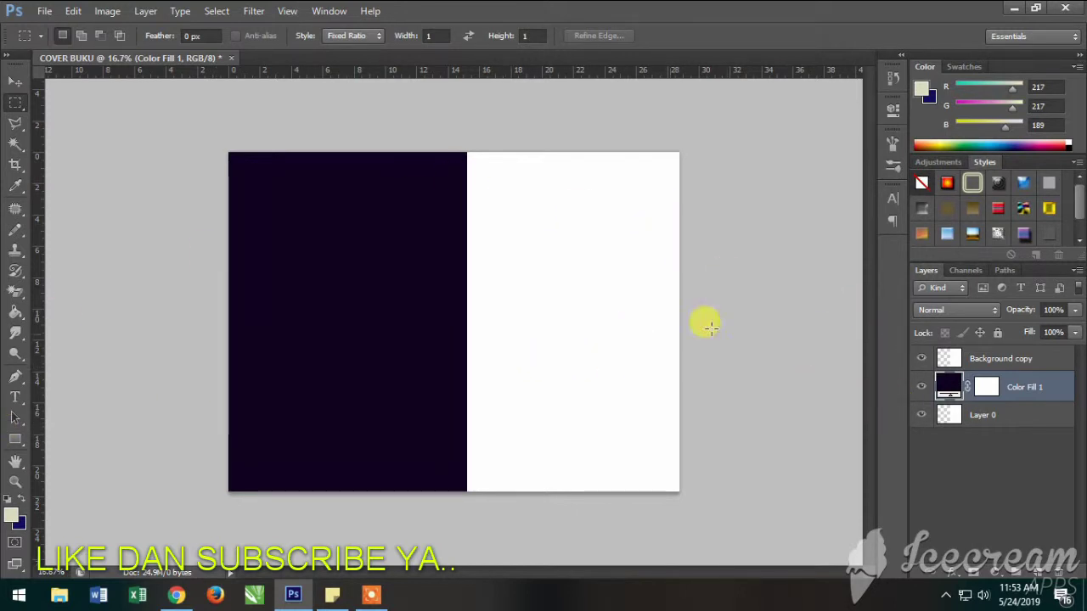
{"action": "left_click", "coordinate": [7, 84]}
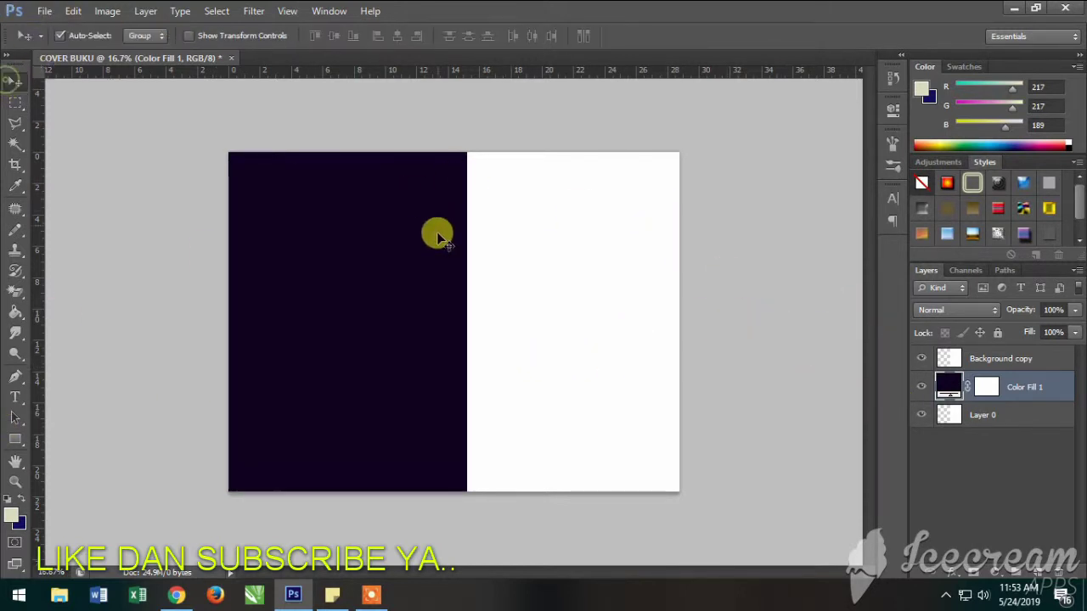
Test Background copy's stacking with Ctrl+[ and Ctrl+], leaving it on top
{"action": "mouse_move", "coordinate": [559, 283]}
{"action": "left_mouse_down"}
{"action": "mouse_move", "coordinate": [441, 286]}
{"action": "mouse_move", "coordinate": [555, 281]}
{"action": "left_mouse_up"}
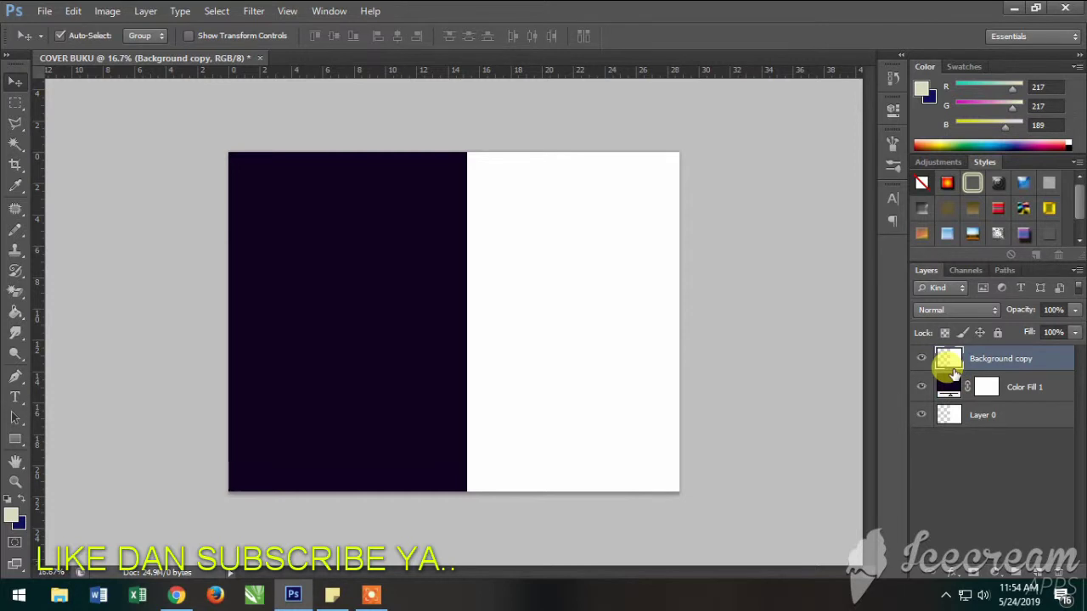
{"action": "left_click_drag", "start_coordinate": [953, 373], "coordinate": [954, 392]}
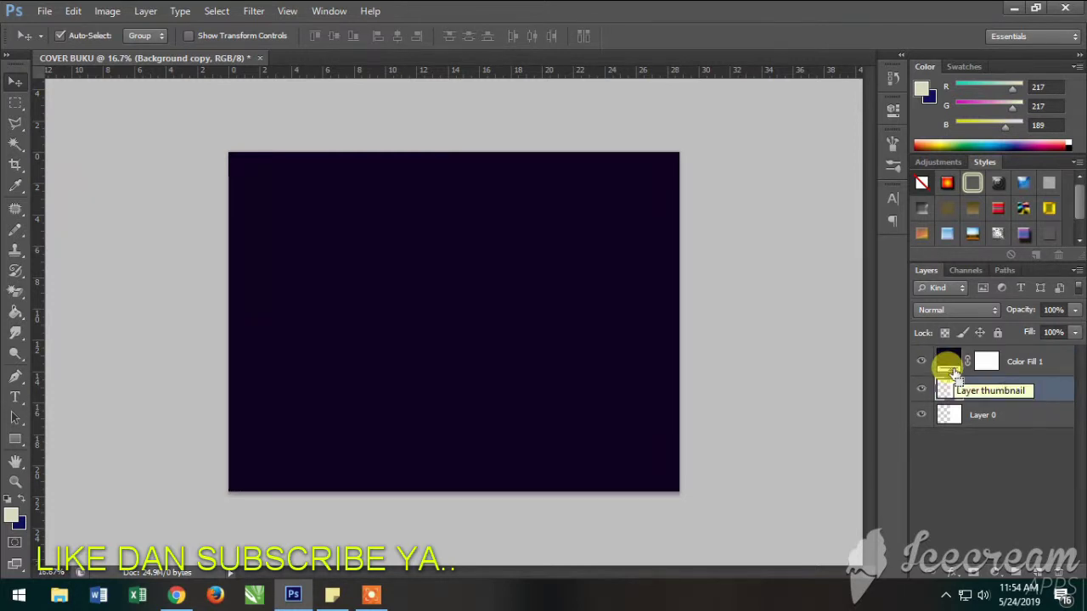
{"action": "key", "text": "ctrl+bracketleft"}
{"action": "key", "text": "ctrl+bracketright"}
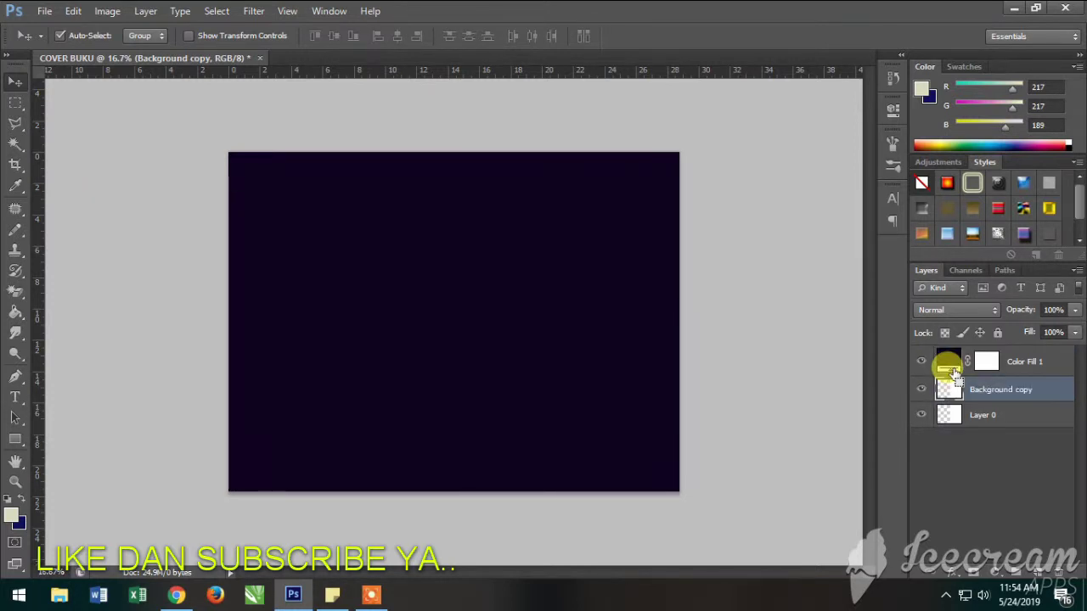
{"action": "key", "text": "ctrl+bracketright"}
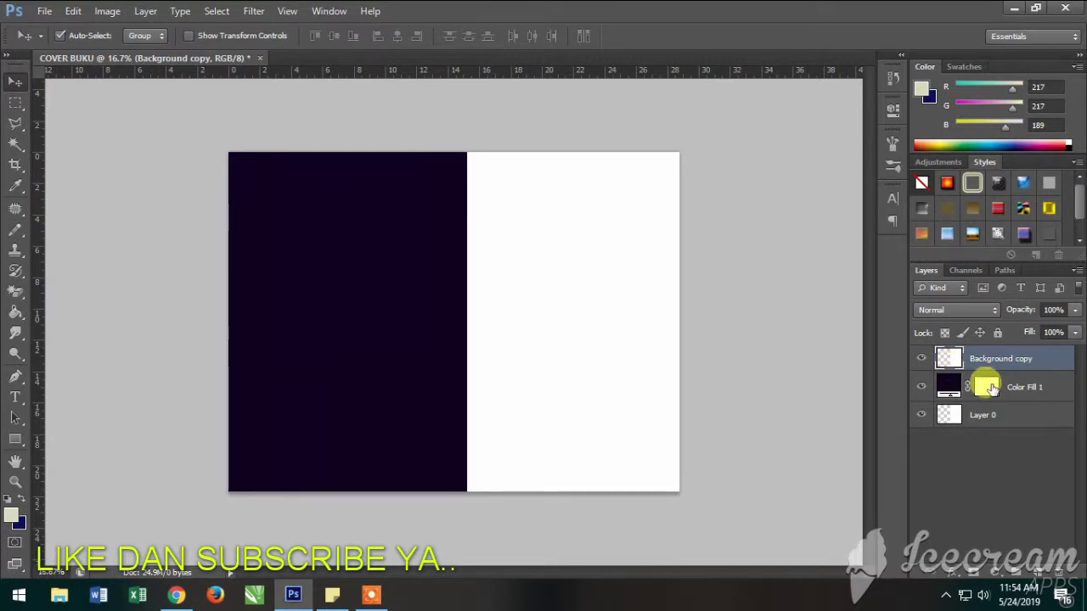
Move the white page layer onto the right half, keeping it above the dark fill
{"action": "left_click", "coordinate": [942, 416]}
{"action": "left_click", "coordinate": [563, 346]}
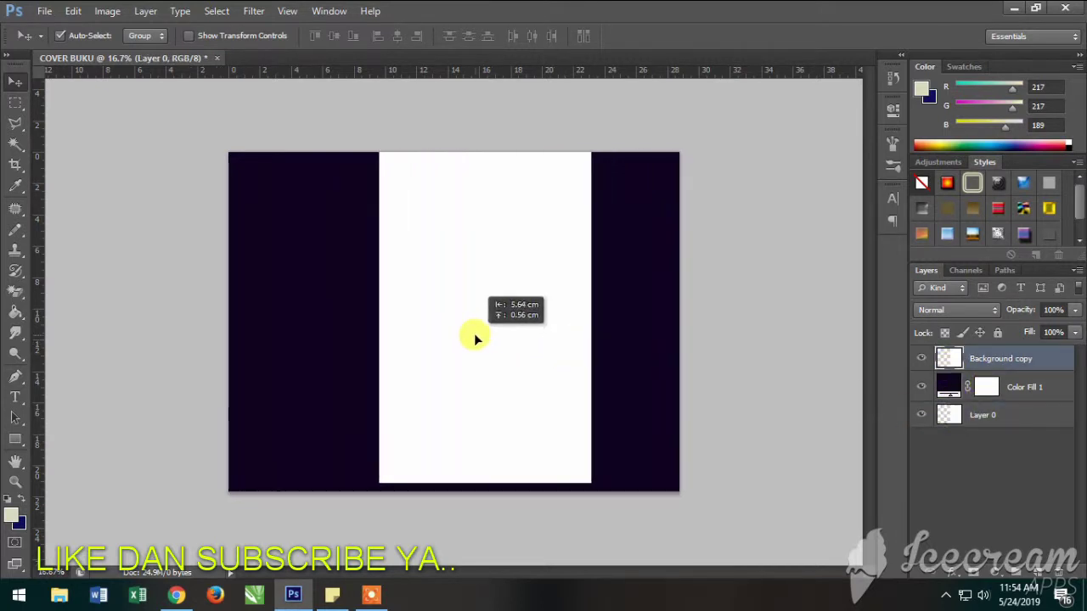
{"action": "left_click_drag", "start_coordinate": [562, 346], "coordinate": [498, 344]}
{"action": "key", "text": "ctrl+z"}
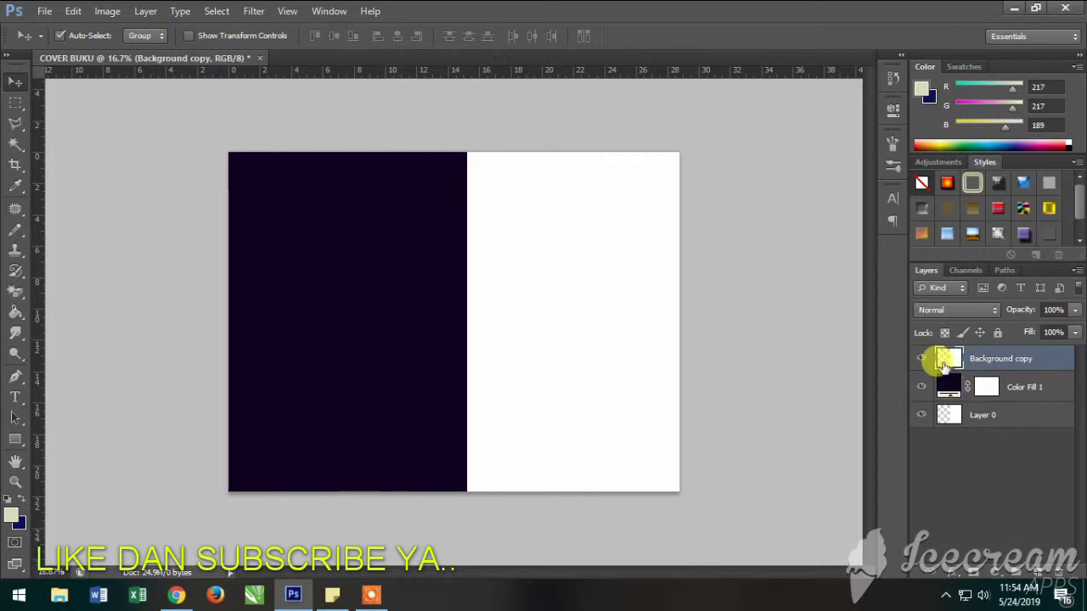
{"action": "left_click_drag", "start_coordinate": [599, 342], "coordinate": [598, 344]}
{"action": "key", "text": "ctrl+bracketleft"}
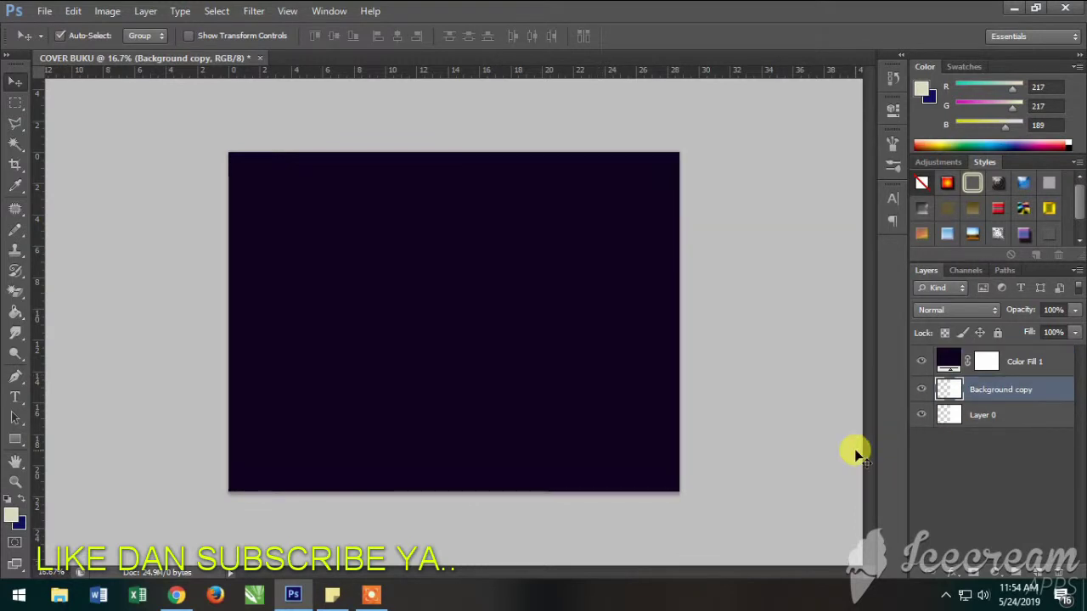
{"action": "key", "text": "ctrl+bracketright"}
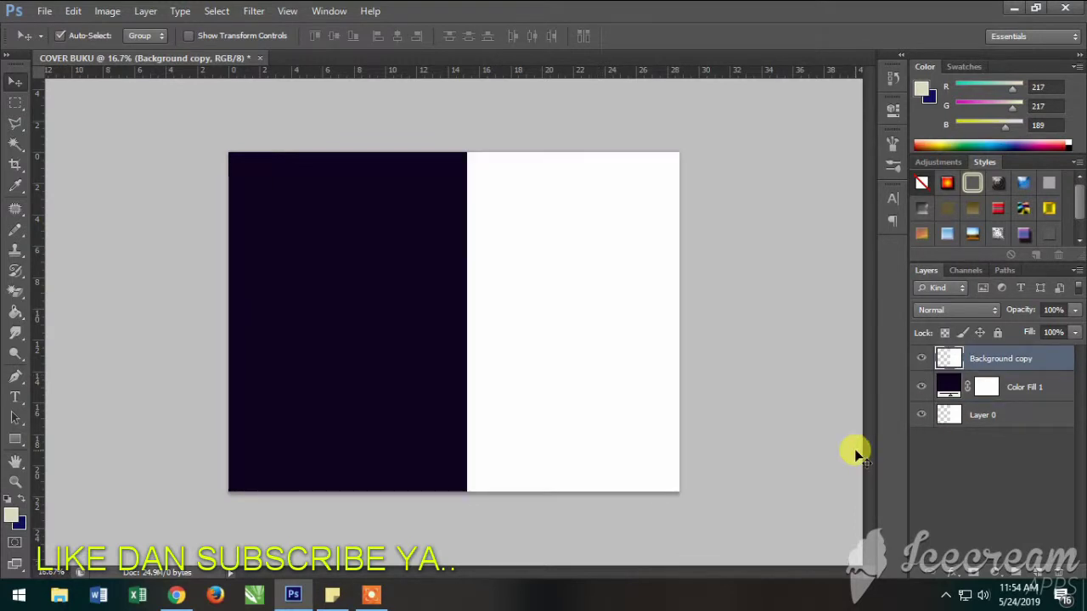
{"action": "key", "text": "ctrl+bracketleft"}
{"action": "key", "text": "ctrl+bracketleft"}
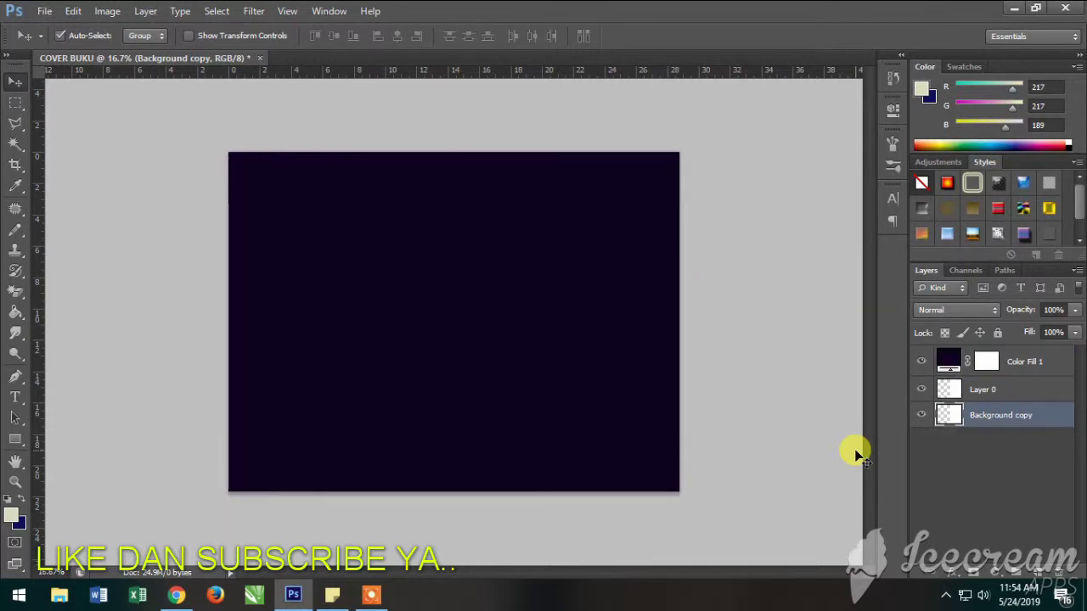
{"action": "key", "text": "ctrl+bracketright"}
{"action": "key", "text": "ctrl+bracketright"}
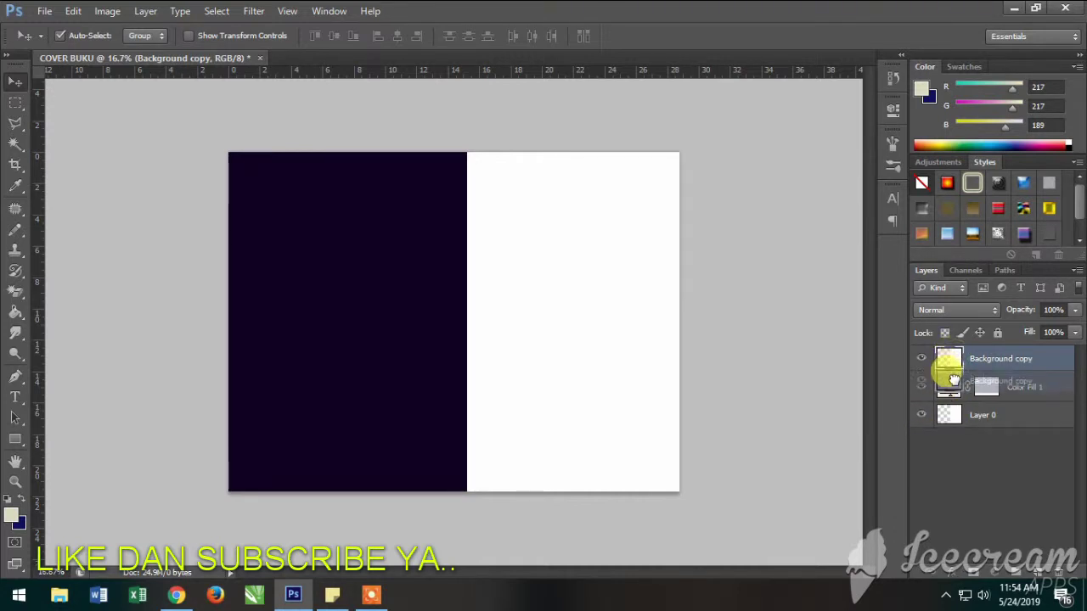
Put Color Fill 1 at the bottom and move Background copy onto the left half
{"action": "left_click_drag", "start_coordinate": [951, 357], "coordinate": [949, 399]}
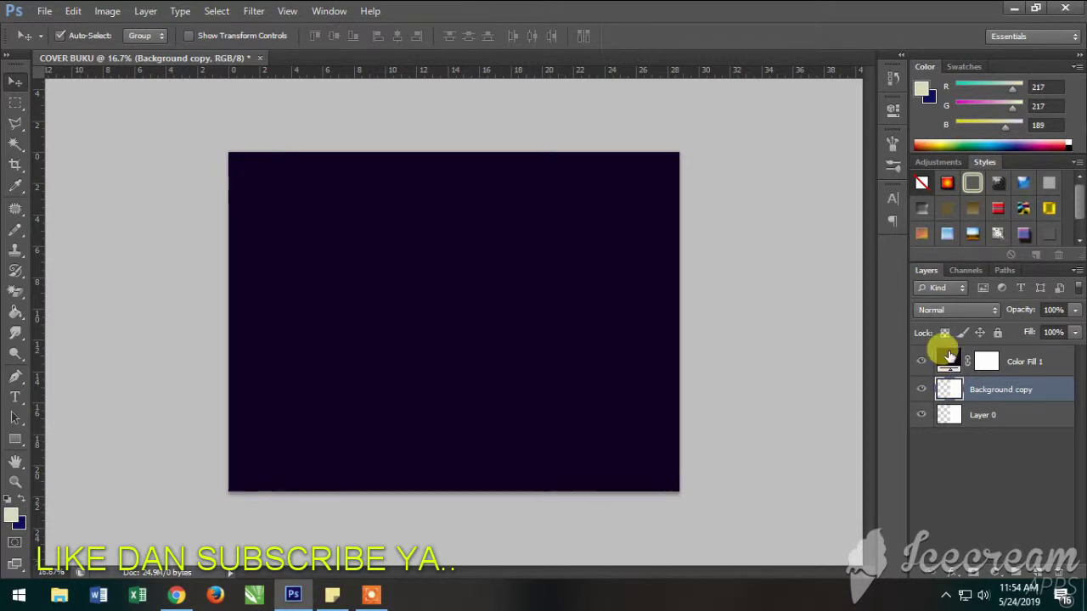
{"action": "left_click_drag", "start_coordinate": [951, 367], "coordinate": [951, 424]}
{"action": "left_click_drag", "start_coordinate": [556, 318], "coordinate": [320, 318]}
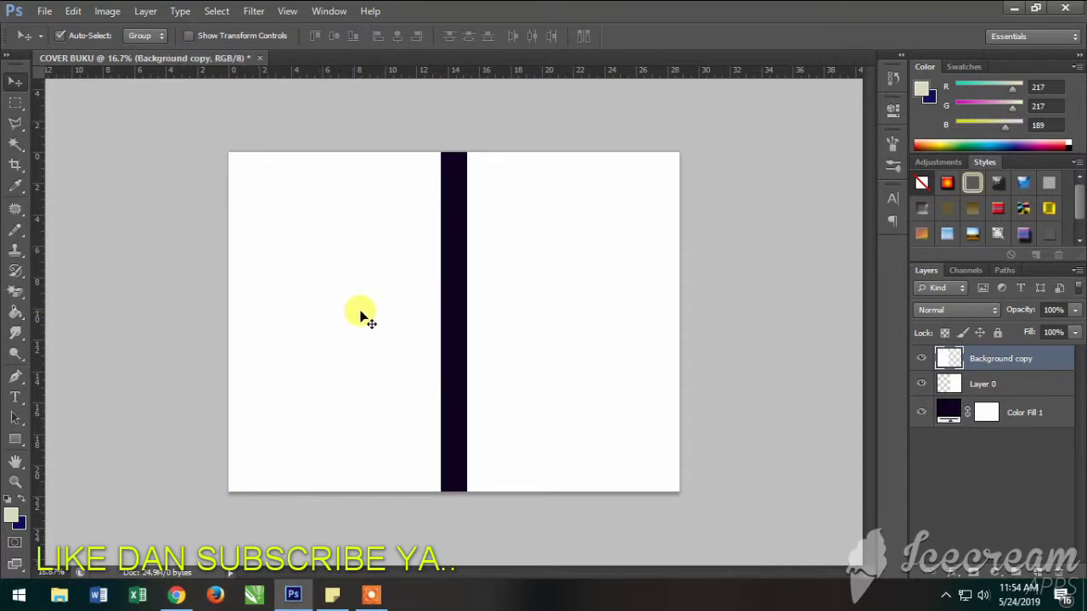
{"action": "left_click_drag", "start_coordinate": [539, 333], "coordinate": [659, 343]}
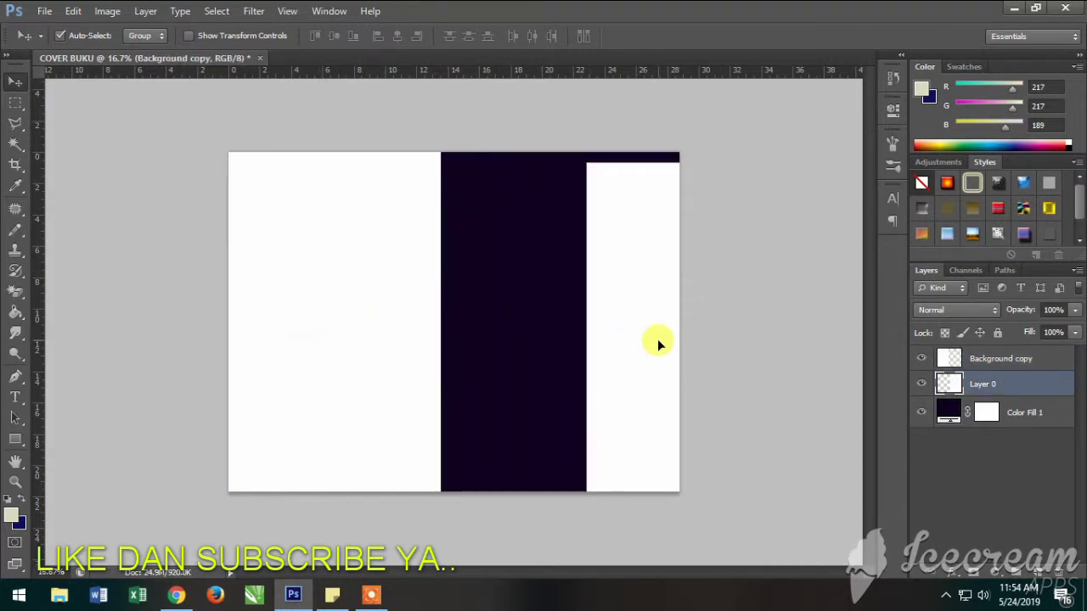
{"action": "key", "text": "ctrl+z"}
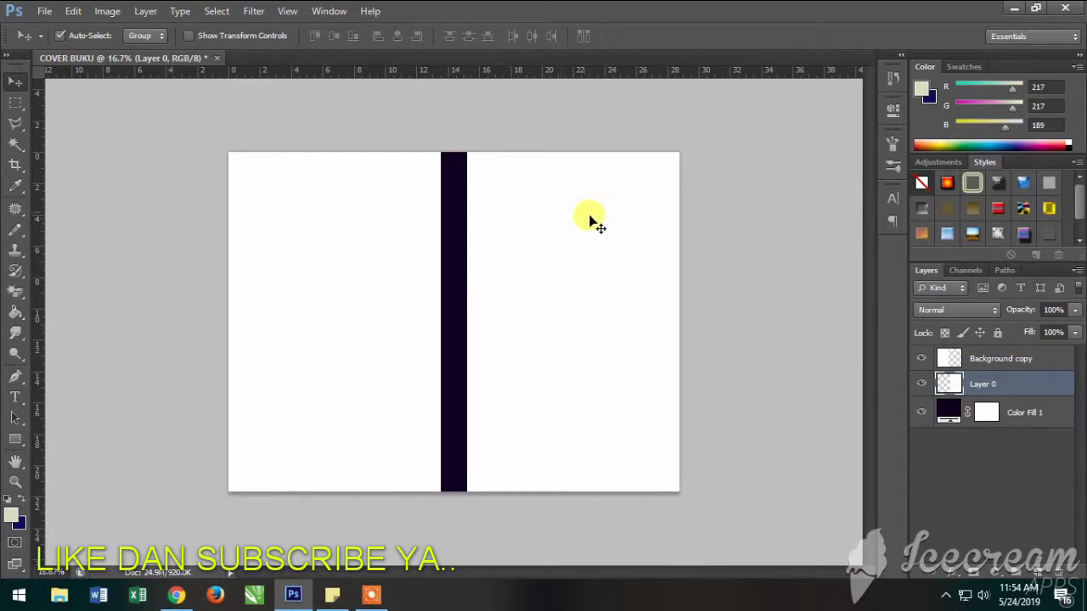
Zoom in and out to check the narrow dark spine between the pages
{"action": "key", "text": "ctrl+plus"}
{"action": "key", "text": "ctrl+plus"}
{"action": "key", "text": "ctrl+plus"}
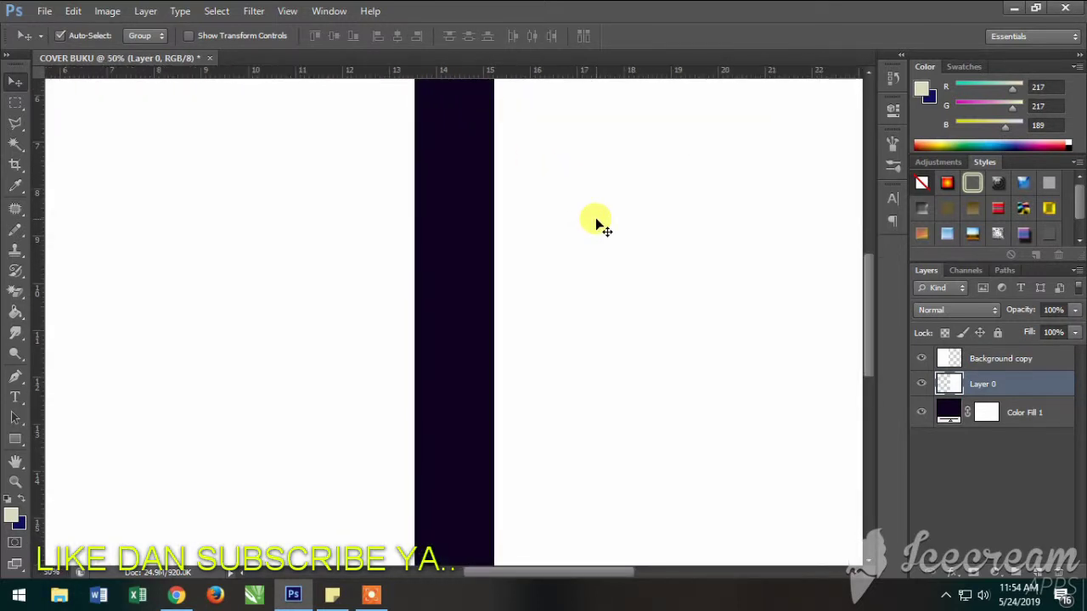
{"action": "key", "text": "ctrl+minus"}
{"action": "key", "text": "ctrl+minus"}
{"action": "key", "text": "ctrl+minus"}
{"action": "key", "text": "ctrl+minus"}
{"action": "key", "text": "ctrl+plus"}
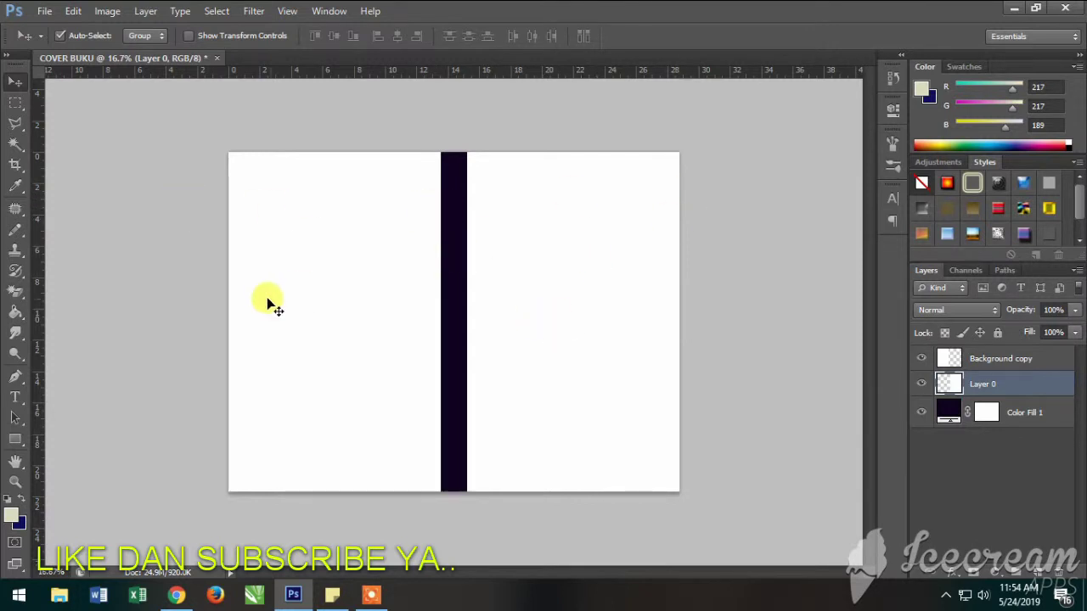
{"action": "left_click", "coordinate": [42, 11]}
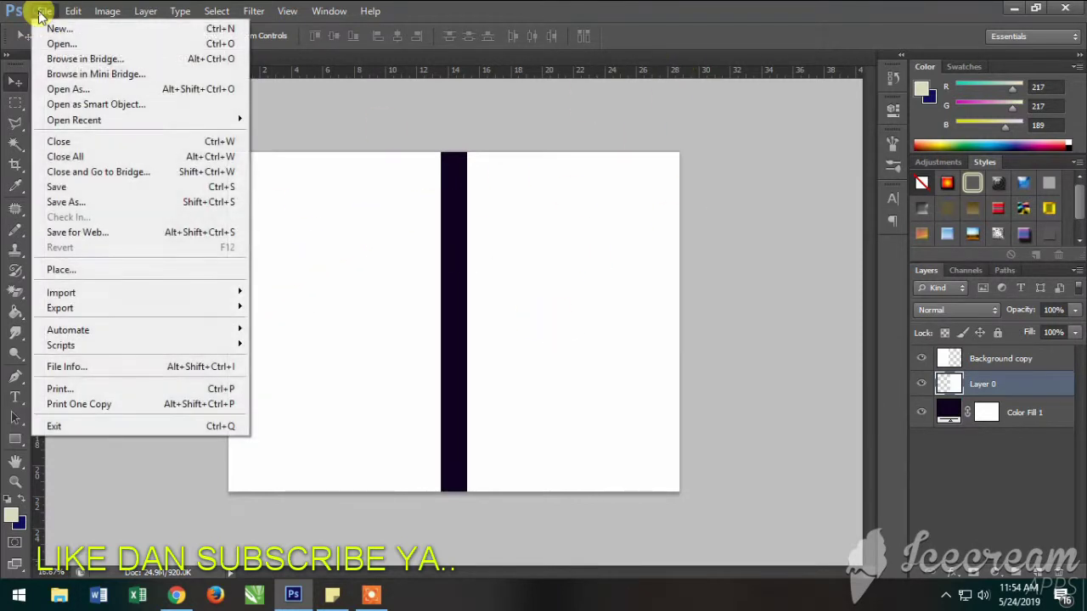
Open the arbre-avec-des-racines tree image from the Pictures folder
{"action": "left_click", "coordinate": [61, 43]}
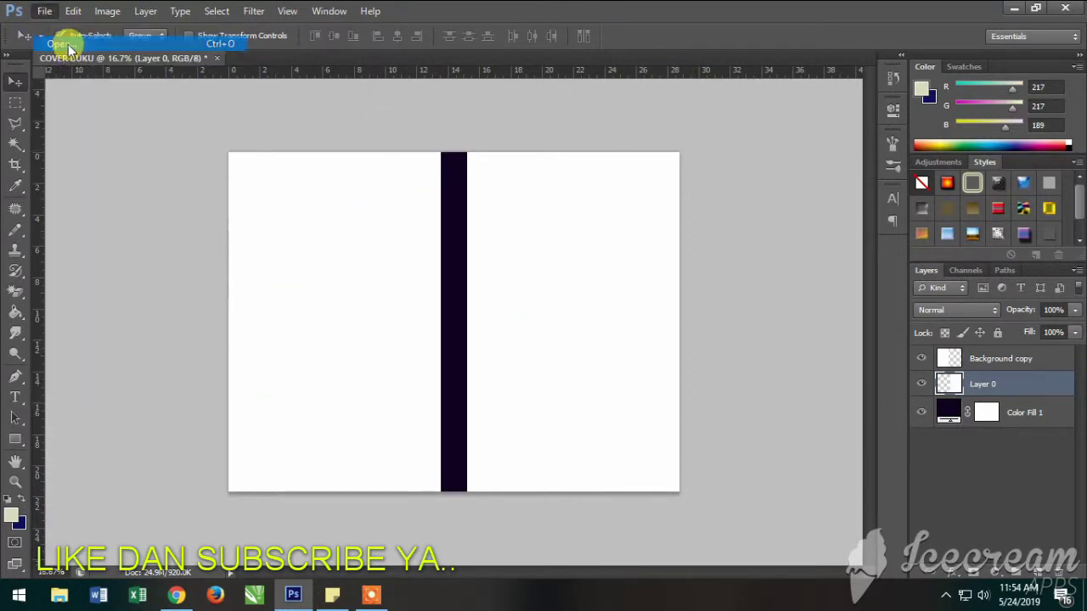
{"action": "scroll", "coordinate": [600, 271], "scroll_direction": "down", "scroll_amount": 5}
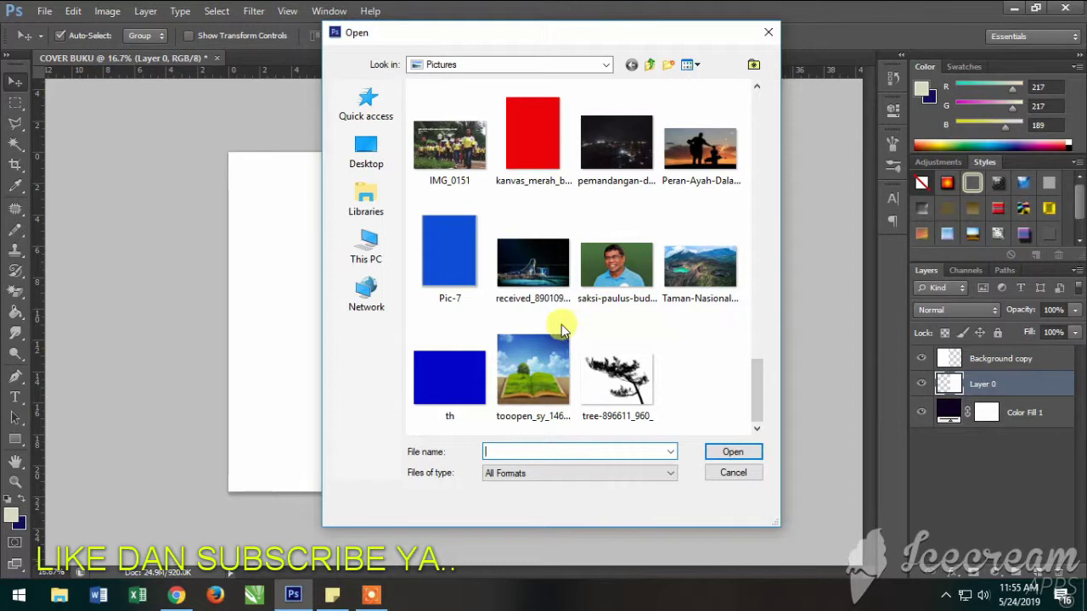
{"action": "scroll", "coordinate": [639, 308], "scroll_direction": "up", "scroll_amount": 5}
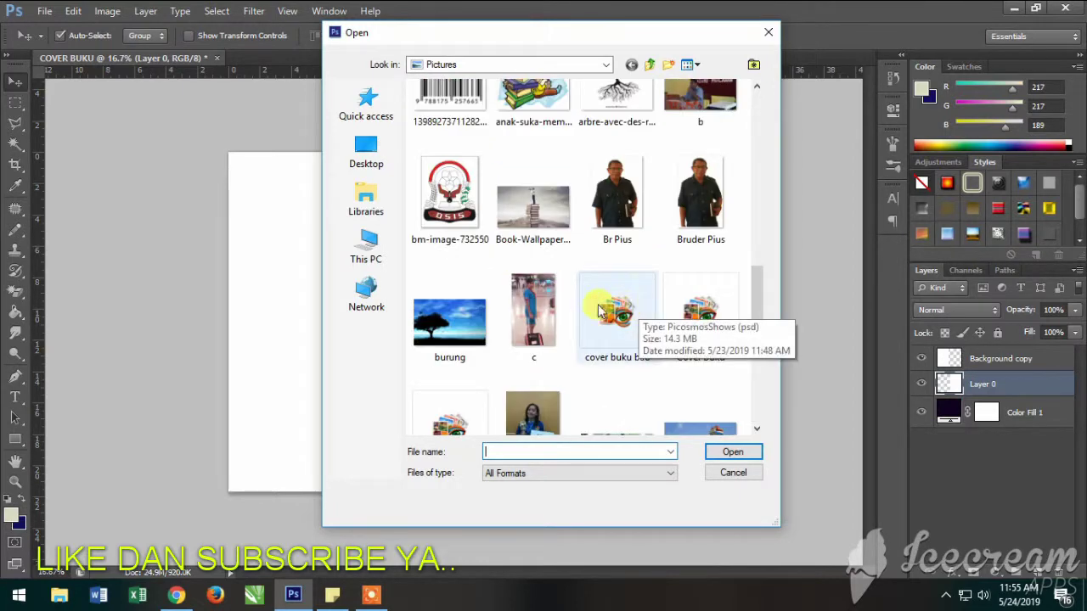
{"action": "scroll", "coordinate": [732, 244], "scroll_direction": "up", "scroll_amount": 3}
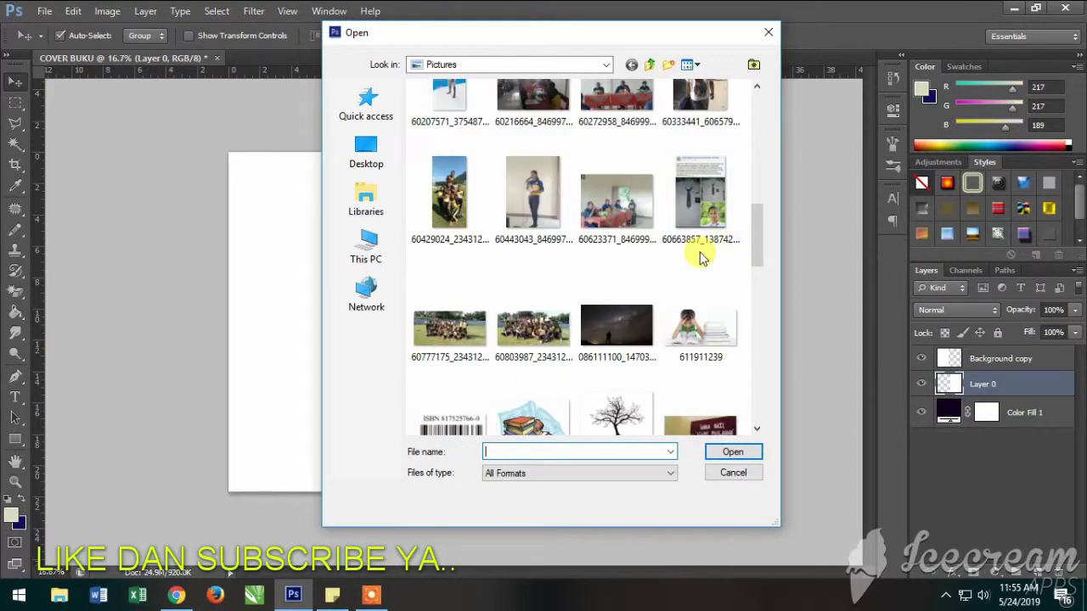
{"action": "left_click", "coordinate": [617, 420]}
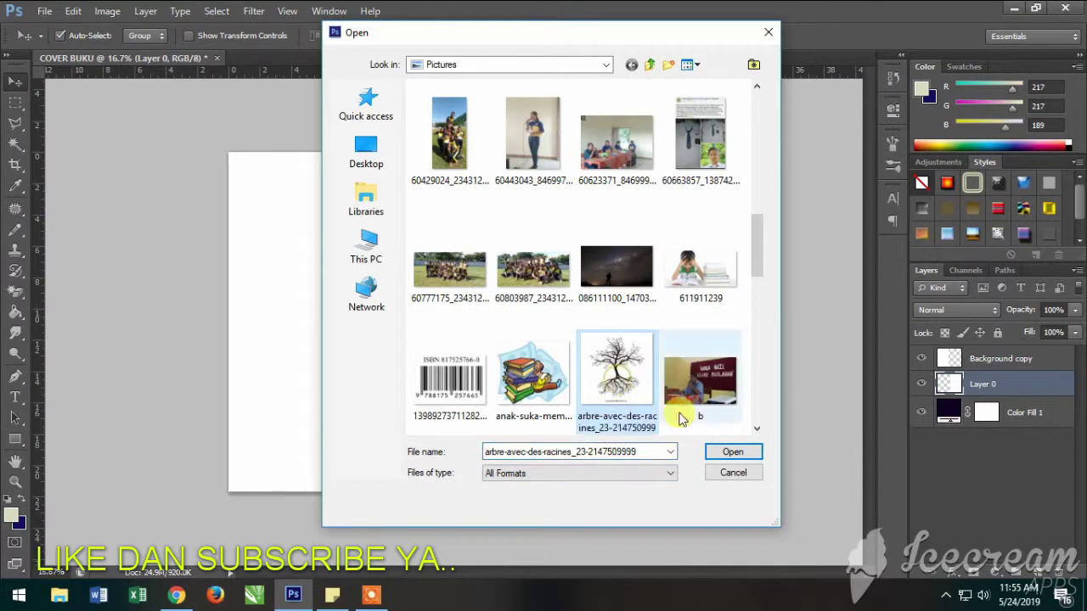
{"action": "left_click", "coordinate": [727, 449]}
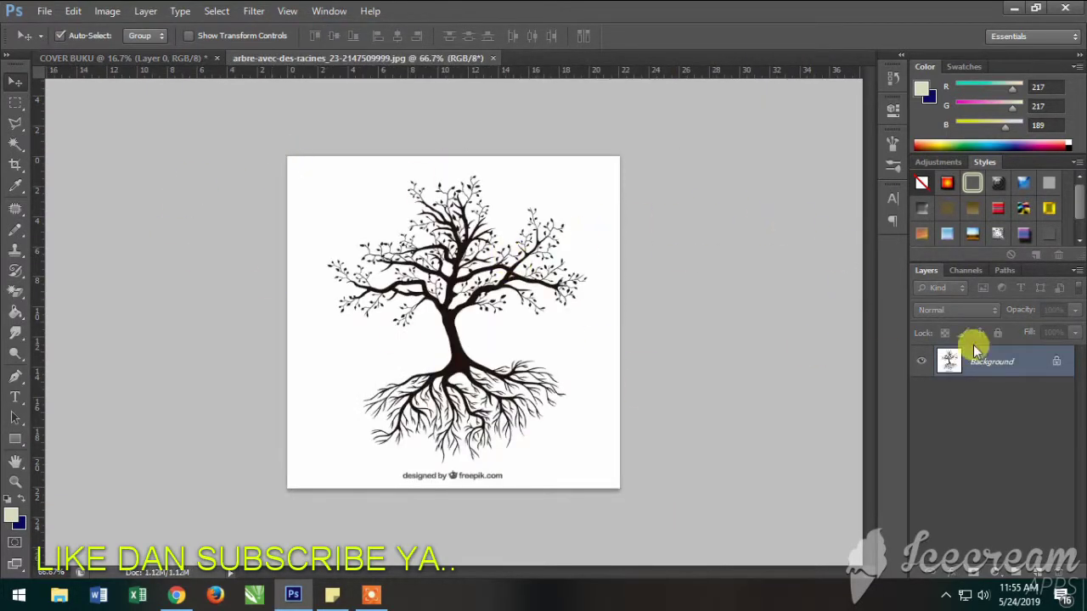
Unlock the tree image's background and drop it onto the COVER BUKU front cover as Layer 1
{"action": "double_click", "coordinate": [1052, 361]}
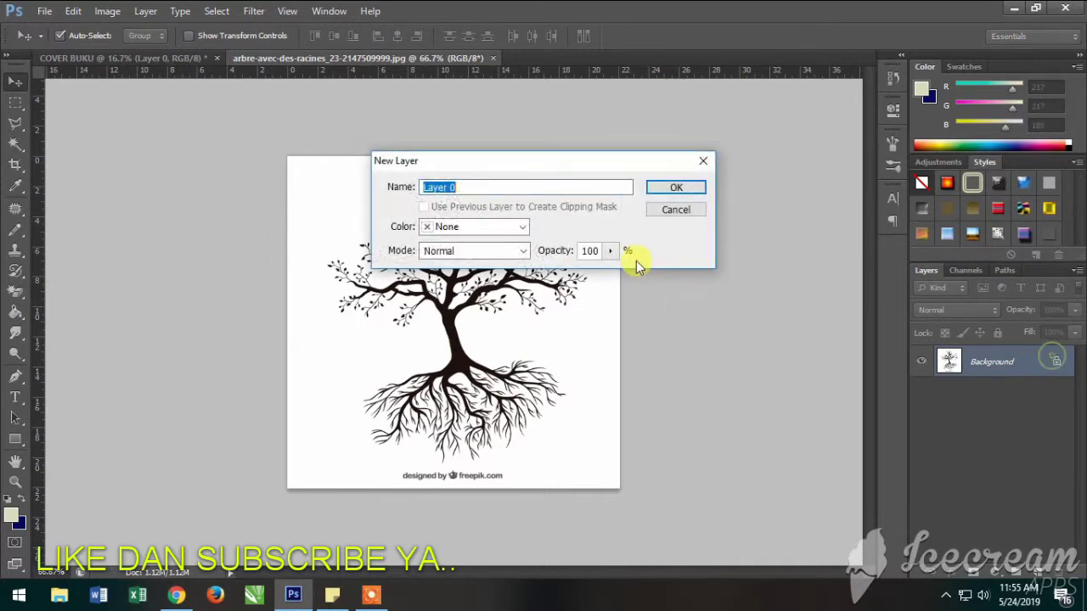
{"action": "left_click", "coordinate": [674, 185]}
{"action": "left_click_drag", "start_coordinate": [441, 374], "coordinate": [135, 58]}
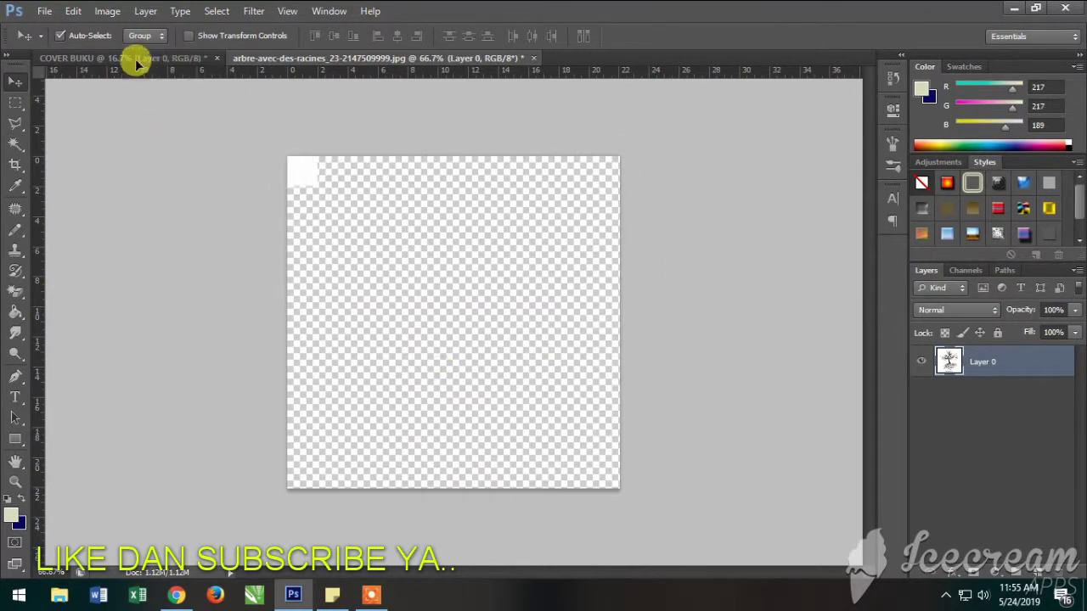
{"action": "left_click_drag", "start_coordinate": [134, 58], "coordinate": [578, 316]}
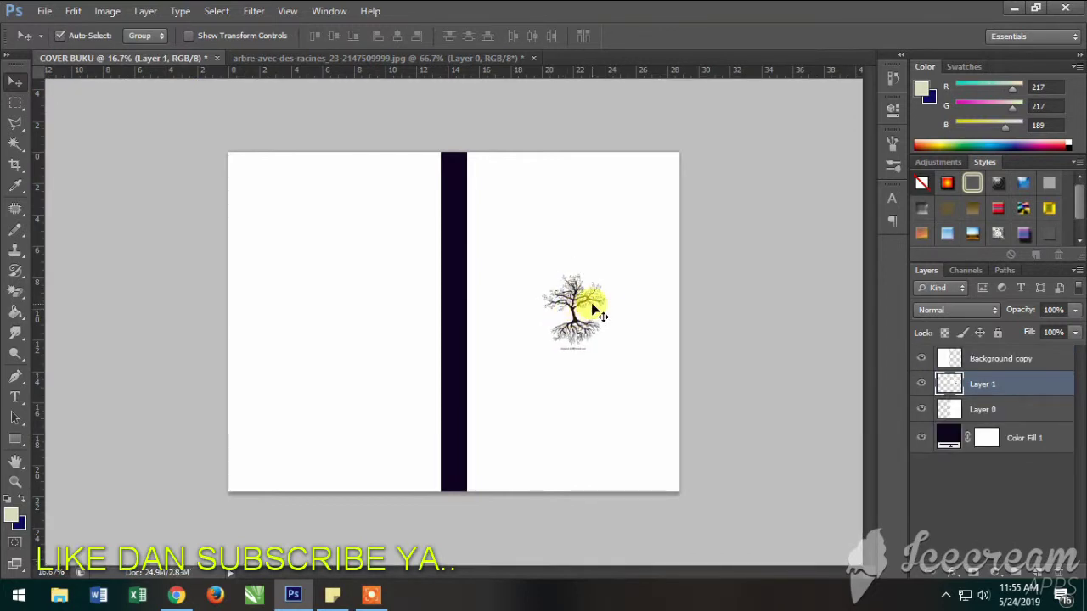
{"action": "key", "text": "ctrl+t"}
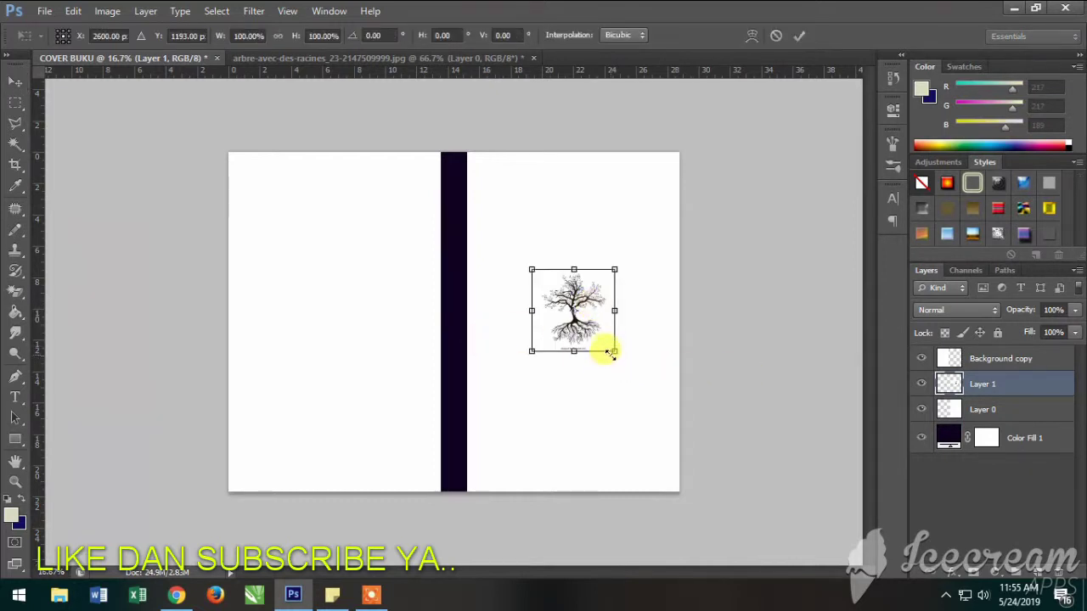
Stretch the tree wider and taller with the Free Transform handles
{"action": "left_click_drag", "start_coordinate": [613, 352], "coordinate": [638, 411]}
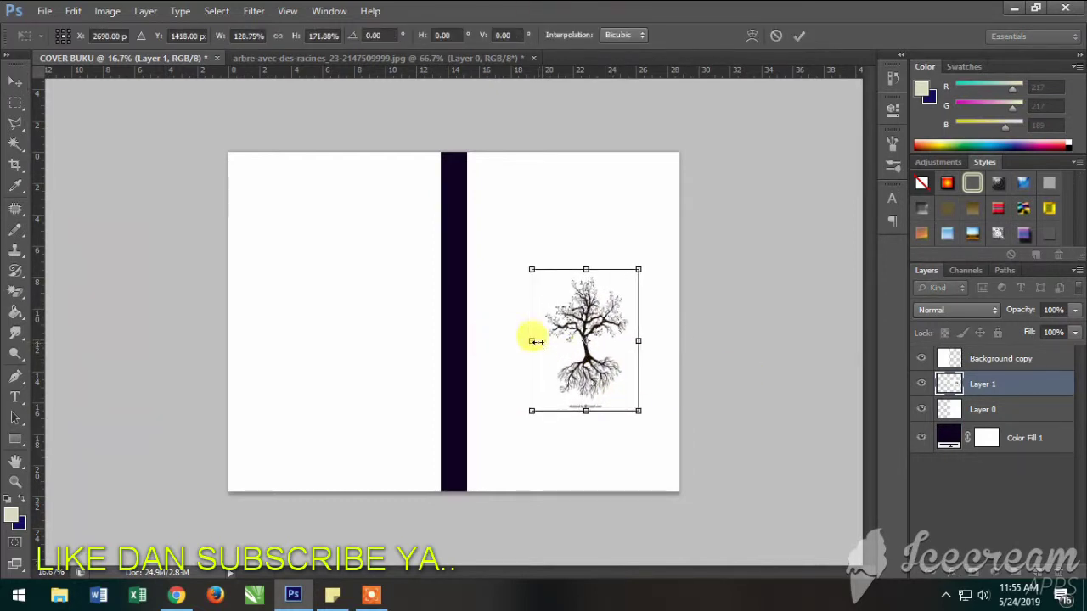
{"action": "left_click_drag", "start_coordinate": [532, 340], "coordinate": [516, 339]}
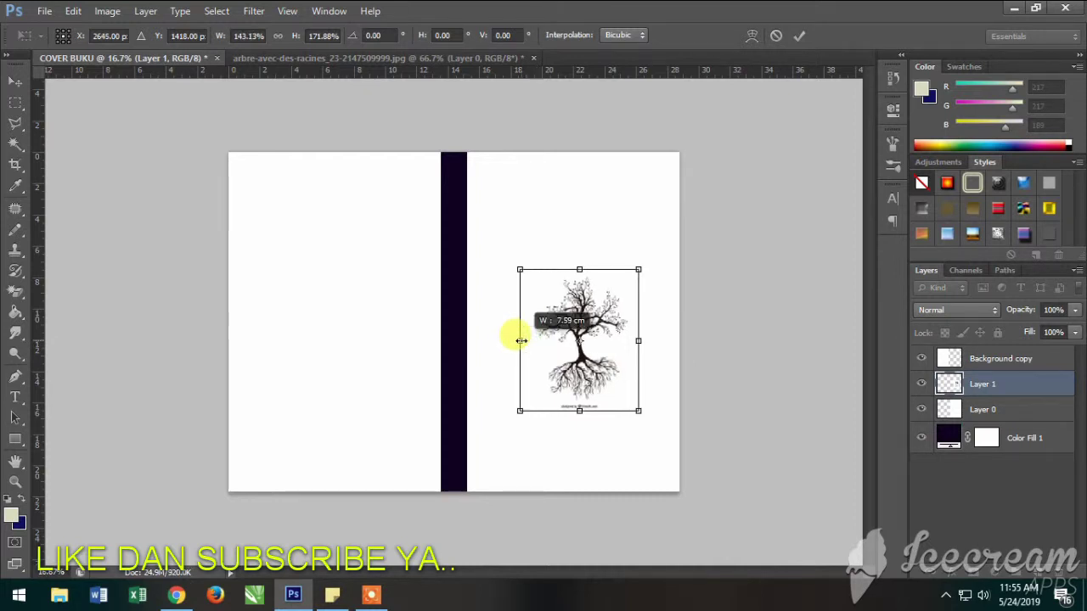
{"action": "left_click_drag", "start_coordinate": [576, 269], "coordinate": [577, 221]}
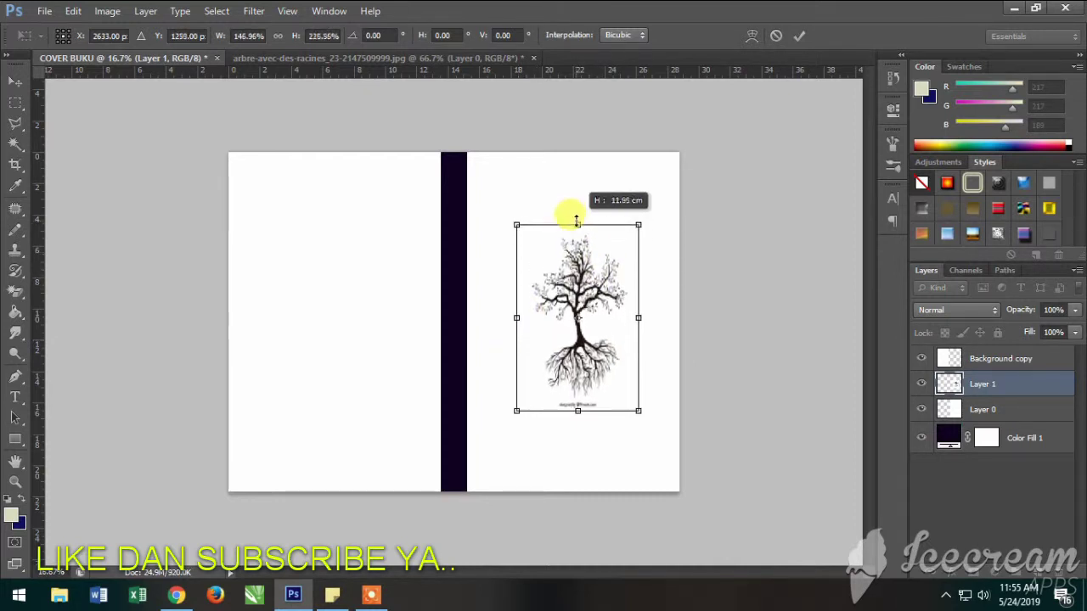
{"action": "left_click_drag", "start_coordinate": [638, 317], "coordinate": [663, 316]}
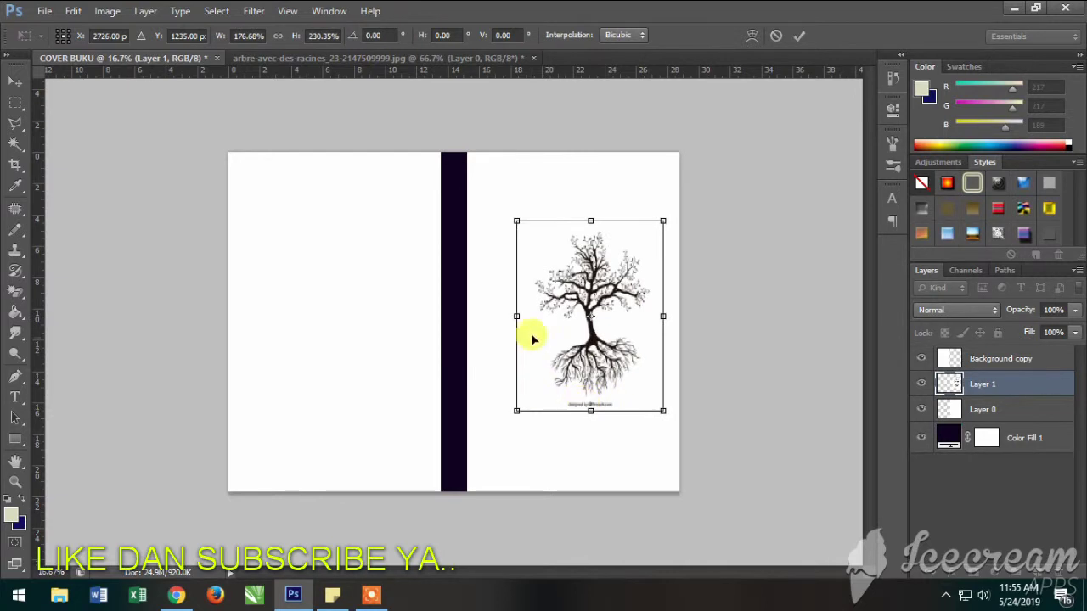
{"action": "left_click_drag", "start_coordinate": [516, 316], "coordinate": [495, 315]}
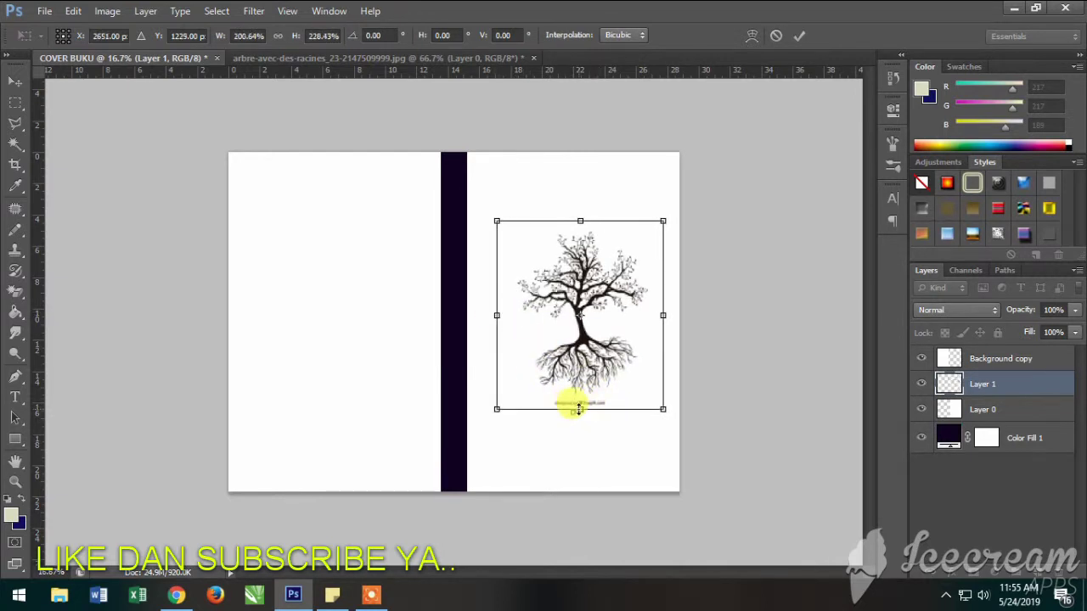
{"action": "left_click_drag", "start_coordinate": [580, 410], "coordinate": [580, 422]}
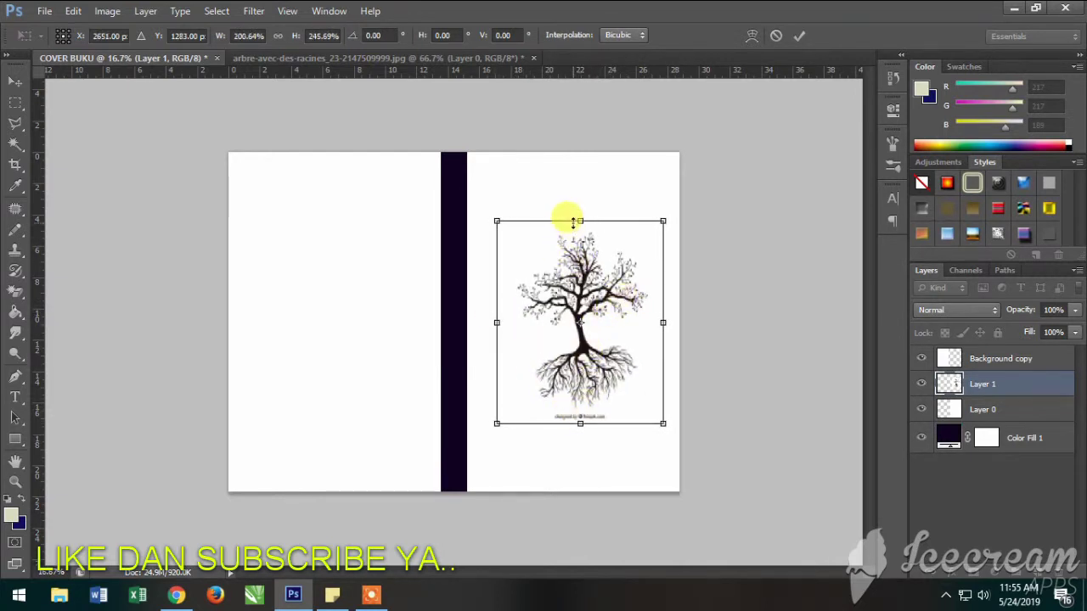
Fine-tune the tree's width and height slightly and commit the transform
{"action": "left_click_drag", "start_coordinate": [576, 221], "coordinate": [576, 239]}
{"action": "left_click_drag", "start_coordinate": [581, 425], "coordinate": [578, 421]}
{"action": "left_click_drag", "start_coordinate": [577, 432], "coordinate": [577, 426]}
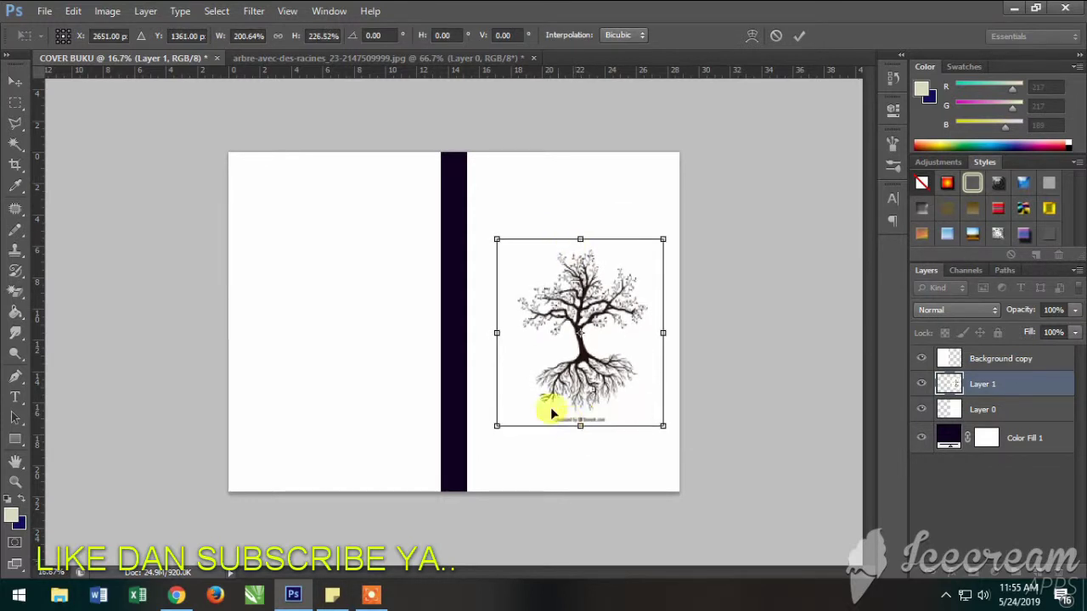
{"action": "left_click_drag", "start_coordinate": [496, 336], "coordinate": [492, 333]}
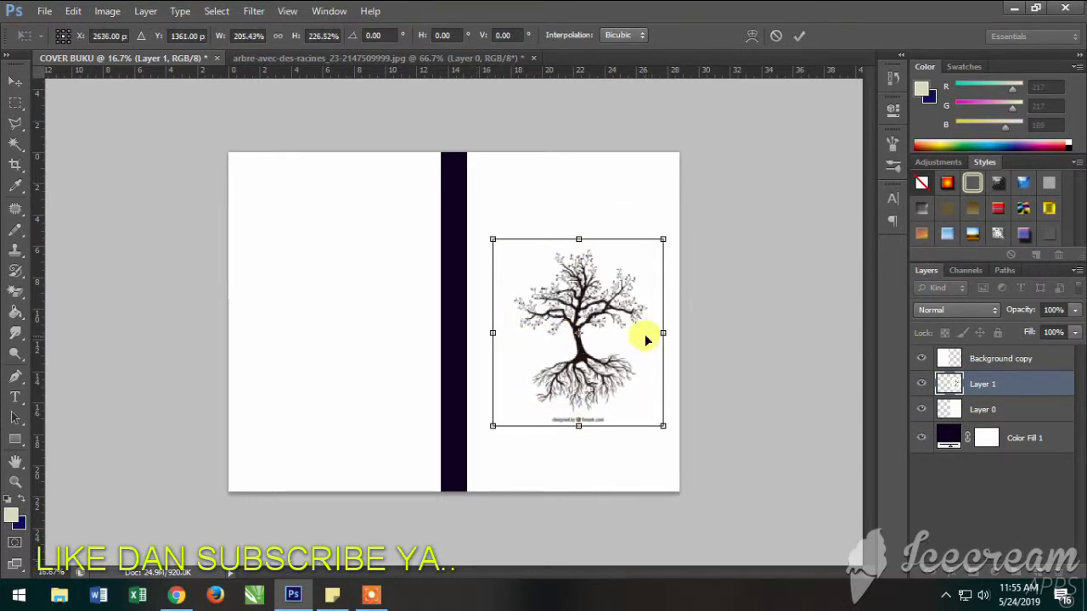
{"action": "left_click_drag", "start_coordinate": [660, 332], "coordinate": [652, 334]}
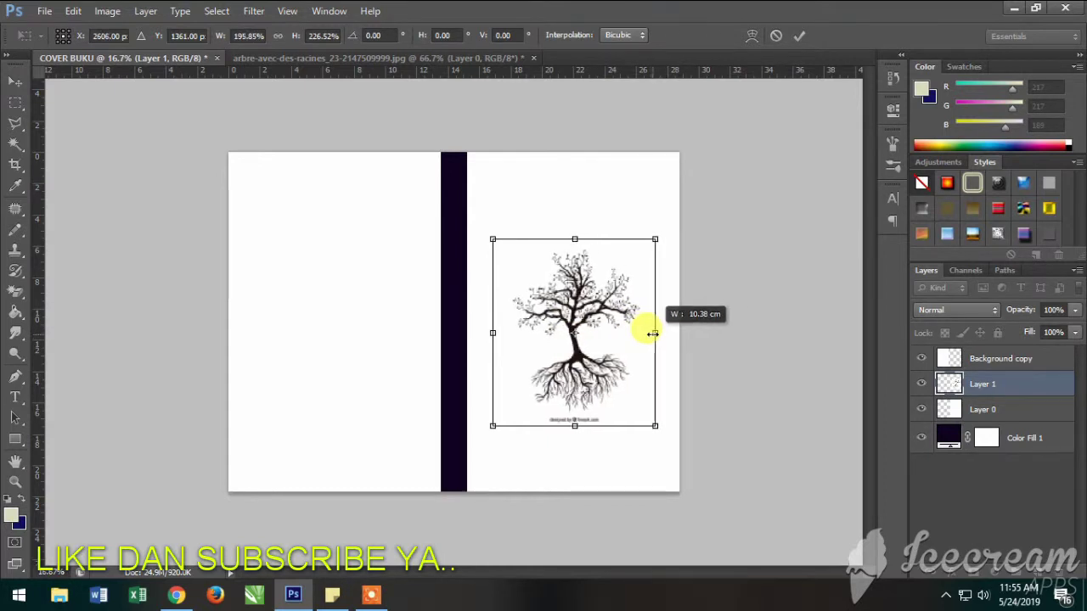
{"action": "left_click_drag", "start_coordinate": [652, 334], "coordinate": [662, 334]}
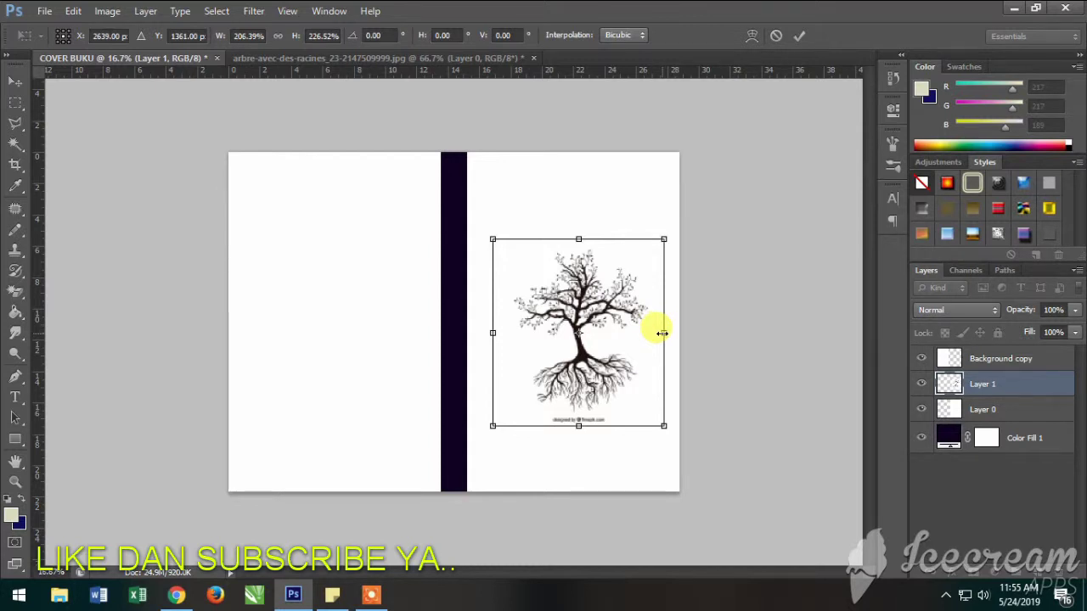
{"action": "left_click_drag", "start_coordinate": [578, 426], "coordinate": [579, 416]}
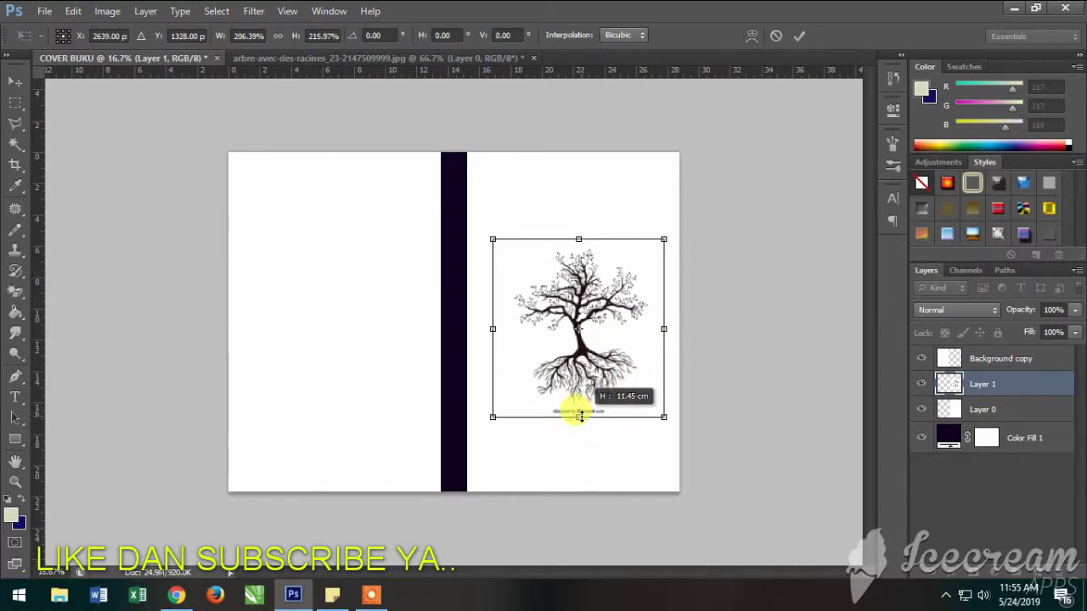
{"action": "left_click_drag", "start_coordinate": [663, 330], "coordinate": [660, 330]}
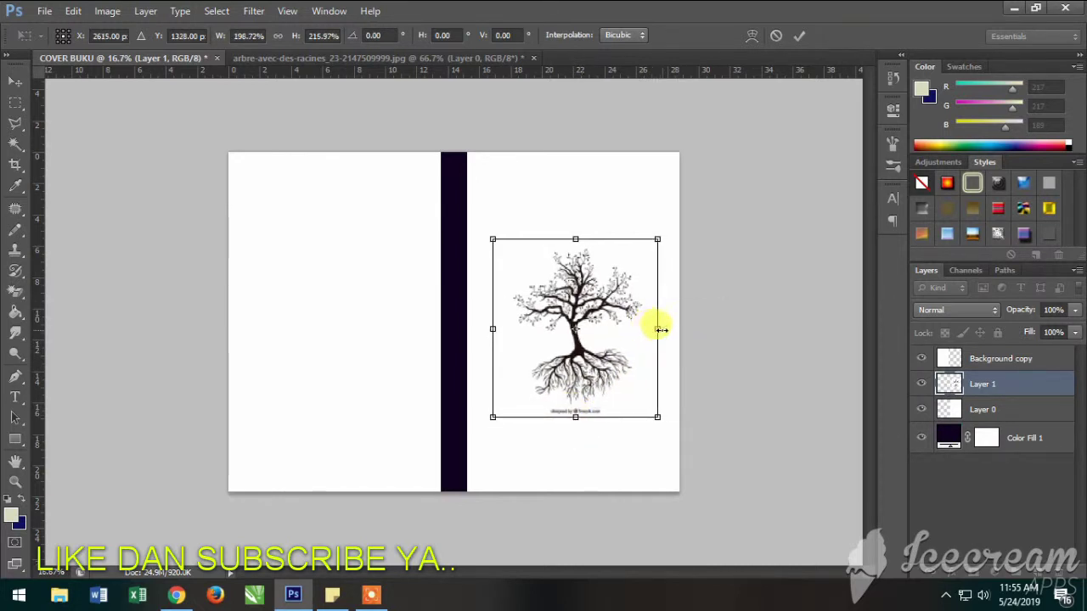
{"action": "left_click", "coordinate": [798, 35]}
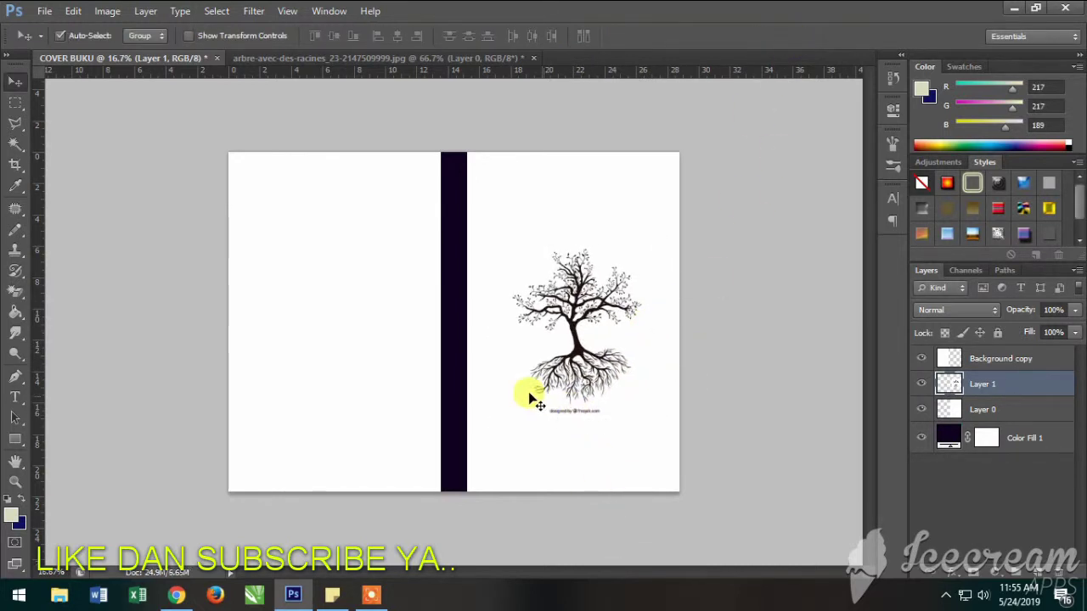
Zoom in and erase the freepik.com credit text below the tree with the Eraser Tool
{"action": "scroll", "coordinate": [474, 363], "scroll_direction": "up", "scroll_amount": 1}
{"action": "scroll", "coordinate": [469, 360], "scroll_direction": "up", "scroll_amount": 2}
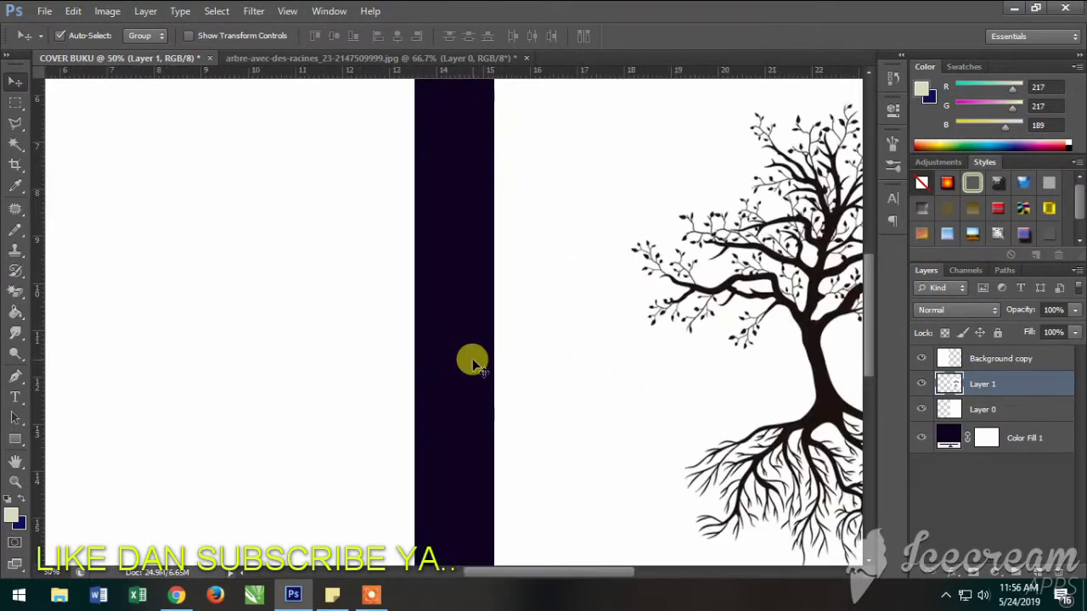
{"action": "left_click_drag", "start_coordinate": [589, 571], "coordinate": [652, 571]}
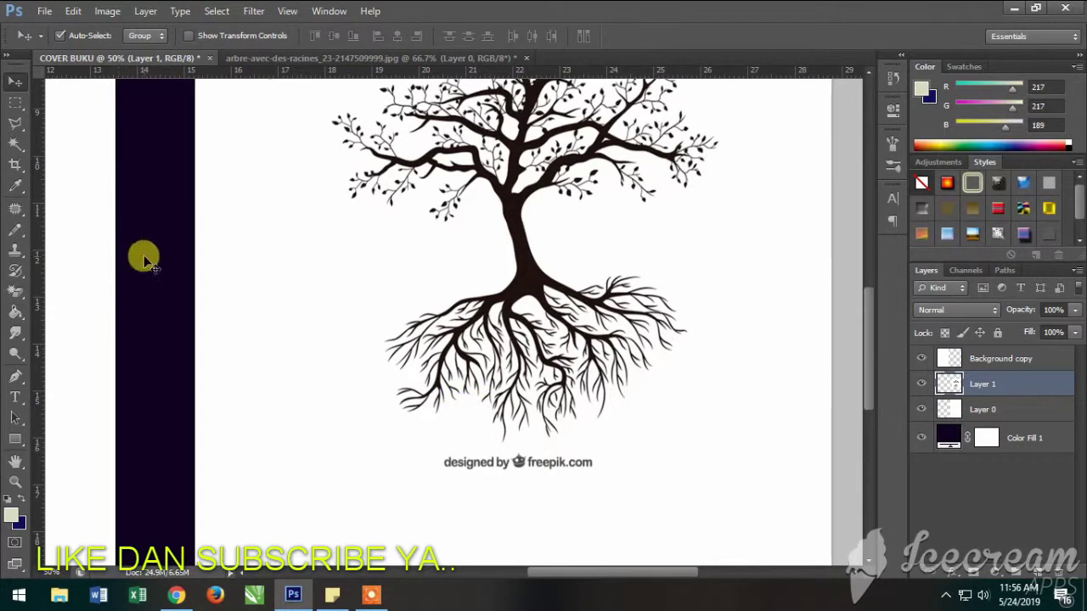
{"action": "left_click", "coordinate": [15, 292]}
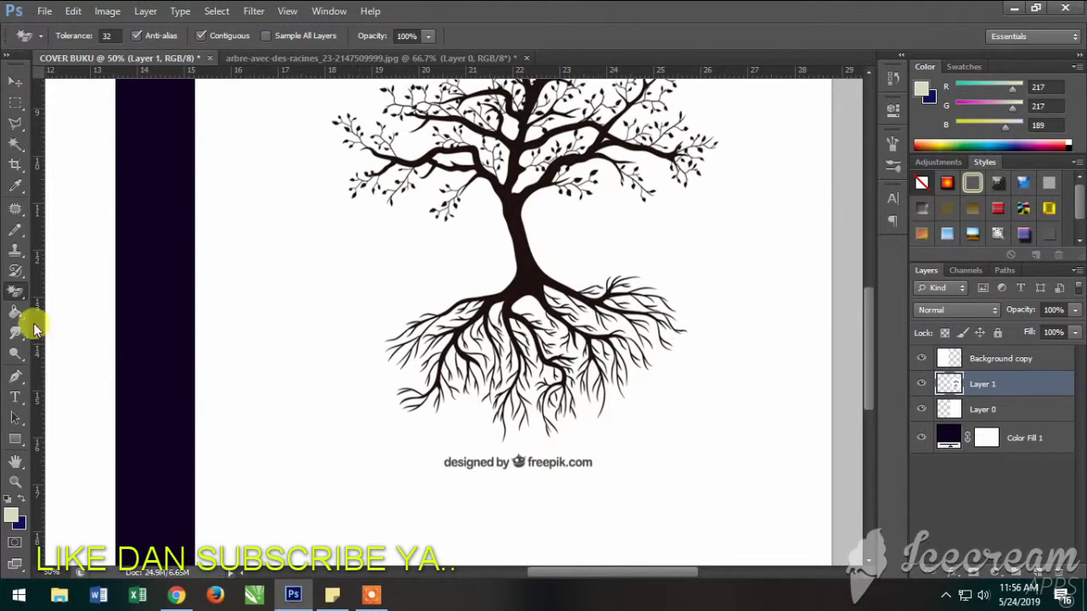
{"action": "right_click", "coordinate": [15, 292]}
{"action": "left_click", "coordinate": [79, 283]}
{"action": "left_click_drag", "start_coordinate": [547, 465], "coordinate": [459, 467]}
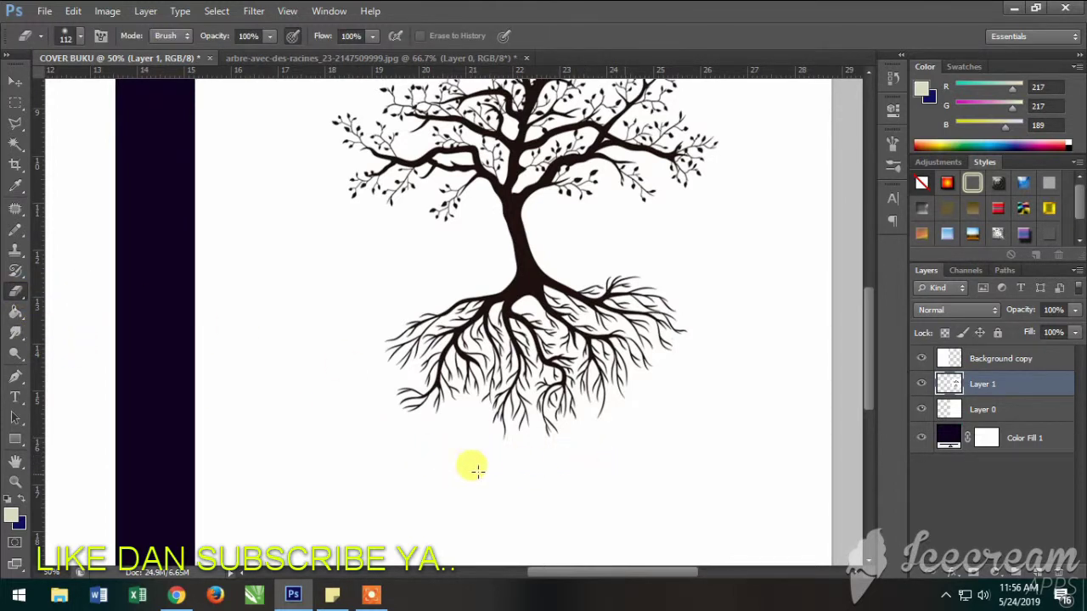
Scroll around the canvas to check the erased area, then return to the Move tool
{"action": "scroll", "coordinate": [641, 472], "scroll_direction": "down", "scroll_amount": 1}
{"action": "scroll", "coordinate": [658, 340], "scroll_direction": "down", "scroll_amount": 2}
{"action": "scroll", "coordinate": [662, 337], "scroll_direction": "down", "scroll_amount": 1}
{"action": "scroll", "coordinate": [658, 339], "scroll_direction": "up", "scroll_amount": 1}
{"action": "scroll", "coordinate": [653, 343], "scroll_direction": "up", "scroll_amount": 4}
{"action": "scroll", "coordinate": [652, 352], "scroll_direction": "up", "scroll_amount": 4}
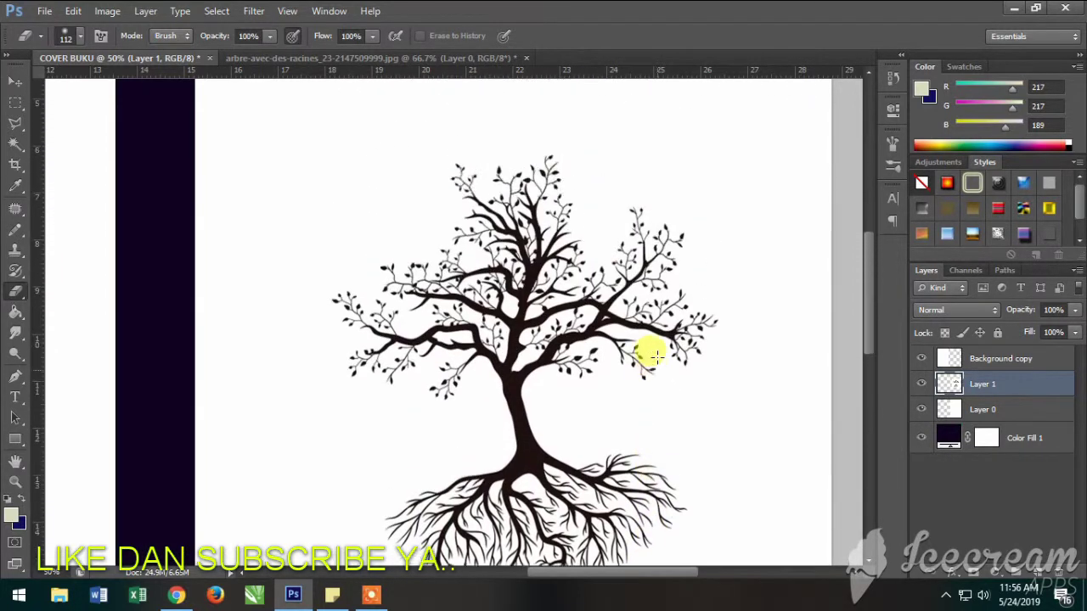
{"action": "scroll", "coordinate": [654, 355], "scroll_direction": "up", "scroll_amount": 2}
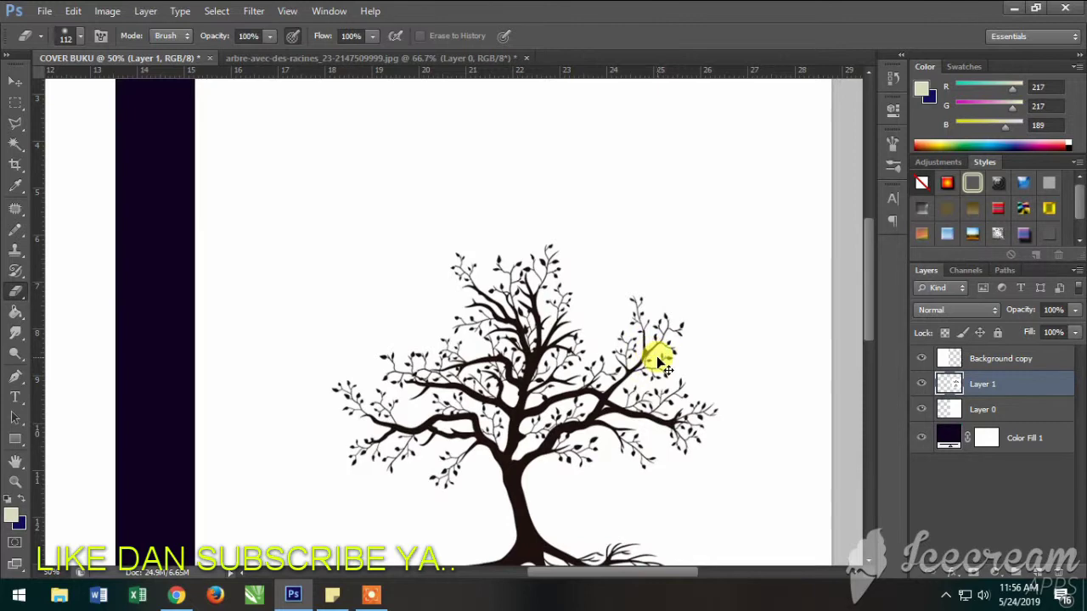
{"action": "scroll", "coordinate": [658, 360], "scroll_direction": "down", "scroll_amount": 1}
{"action": "scroll", "coordinate": [658, 360], "scroll_direction": "down", "scroll_amount": 1}
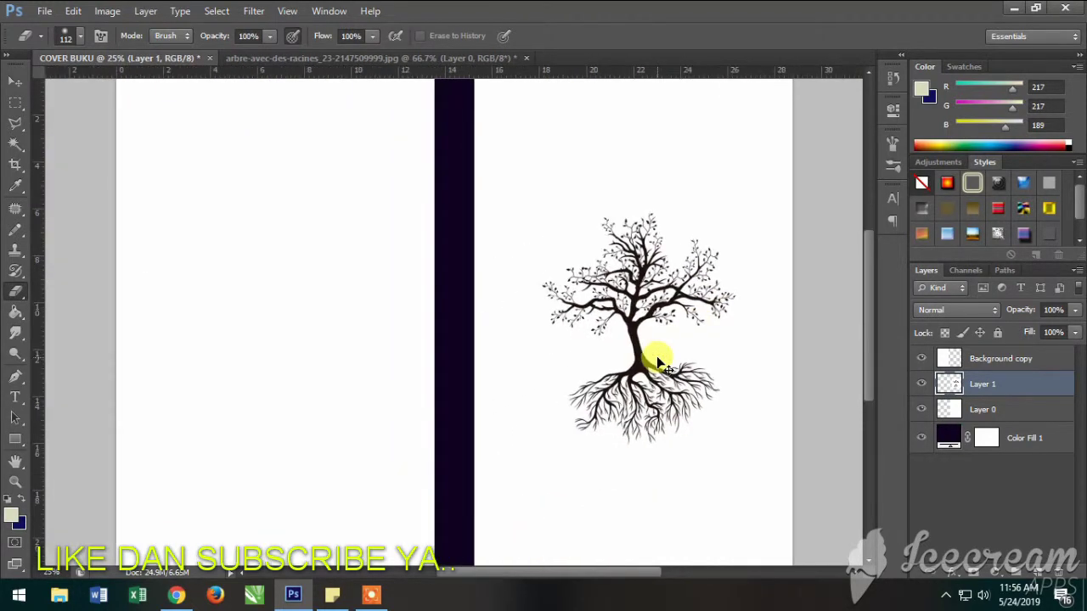
{"action": "scroll", "coordinate": [660, 363], "scroll_direction": "down", "scroll_amount": 1}
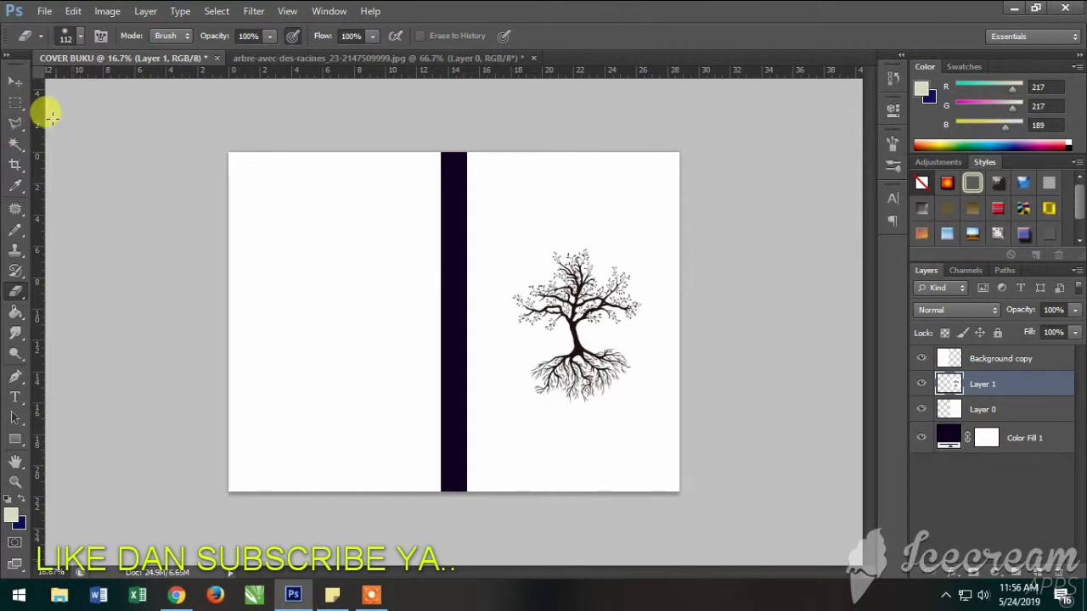
{"action": "left_click", "coordinate": [13, 83]}
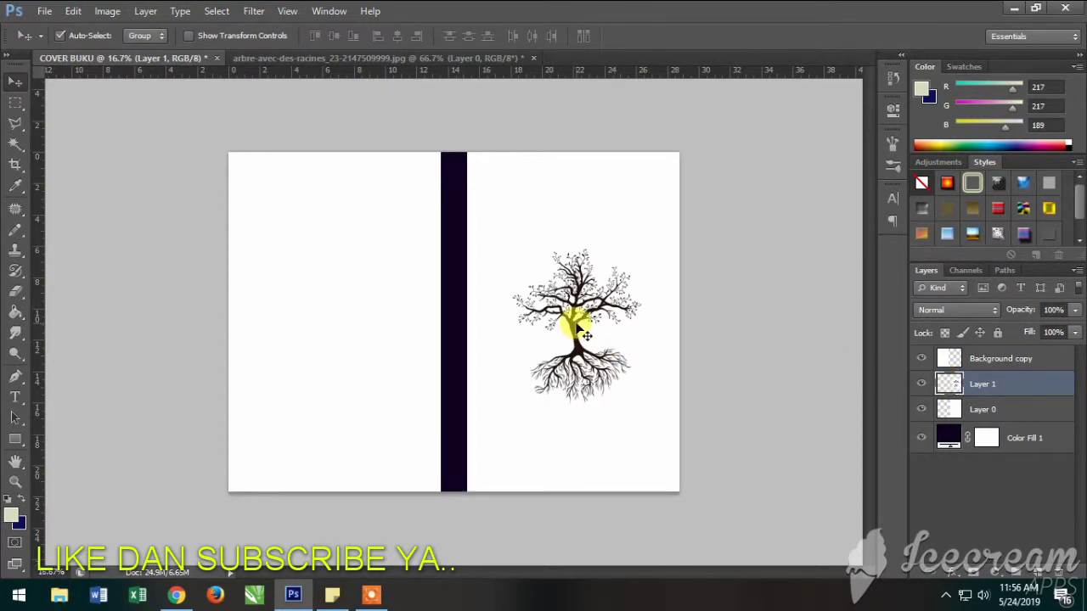
Open the sky-and-tree photo burung.jpg in Photoshop
{"action": "left_click", "coordinate": [44, 11]}
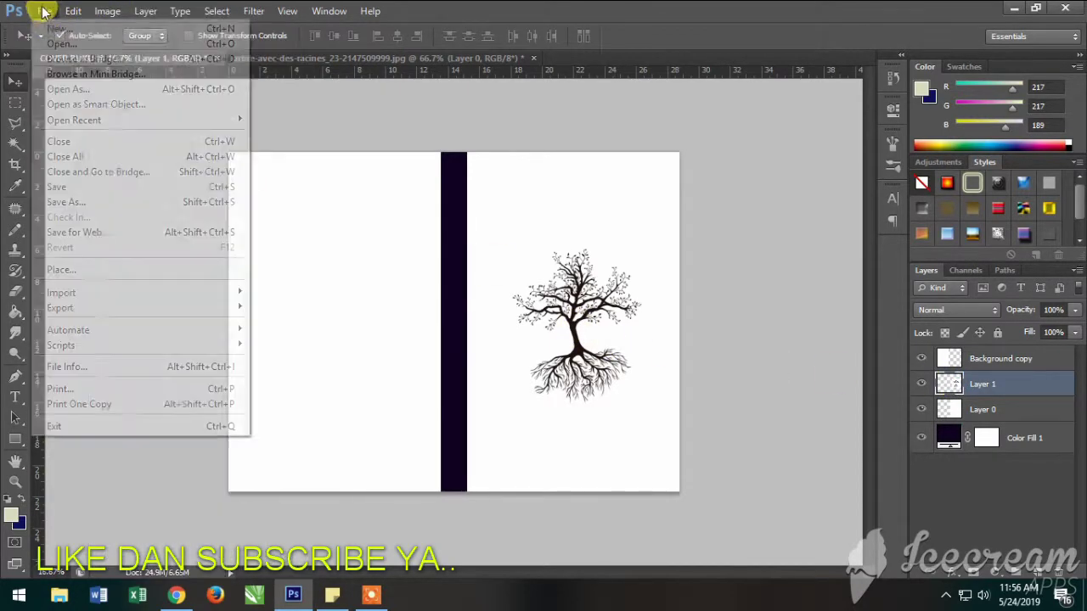
{"action": "left_click", "coordinate": [60, 44]}
{"action": "scroll", "coordinate": [700, 284], "scroll_direction": "down", "scroll_amount": 5}
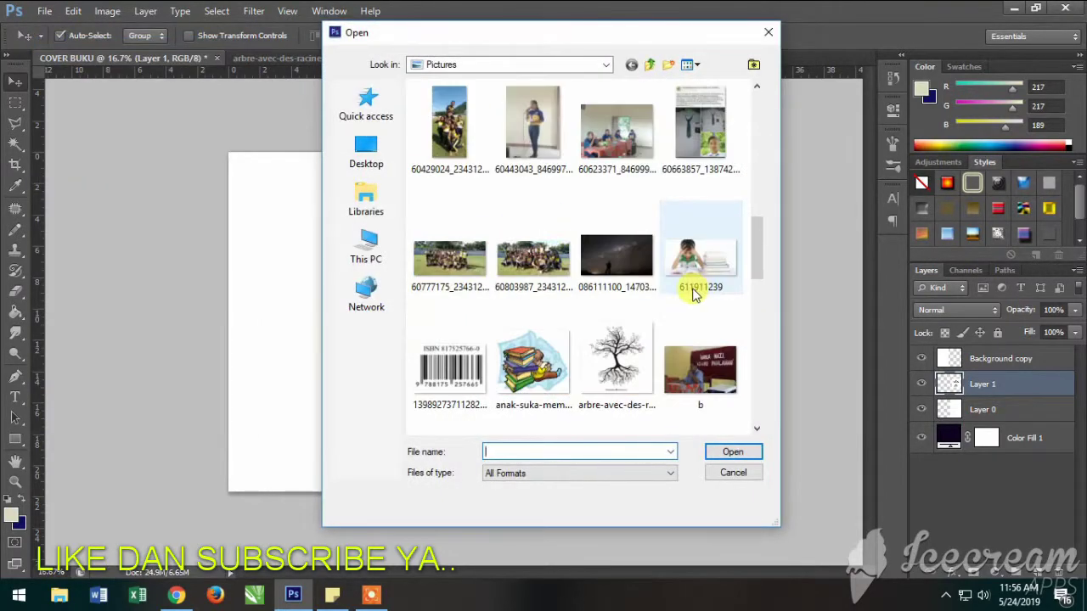
{"action": "scroll", "coordinate": [689, 289], "scroll_direction": "down", "scroll_amount": 3}
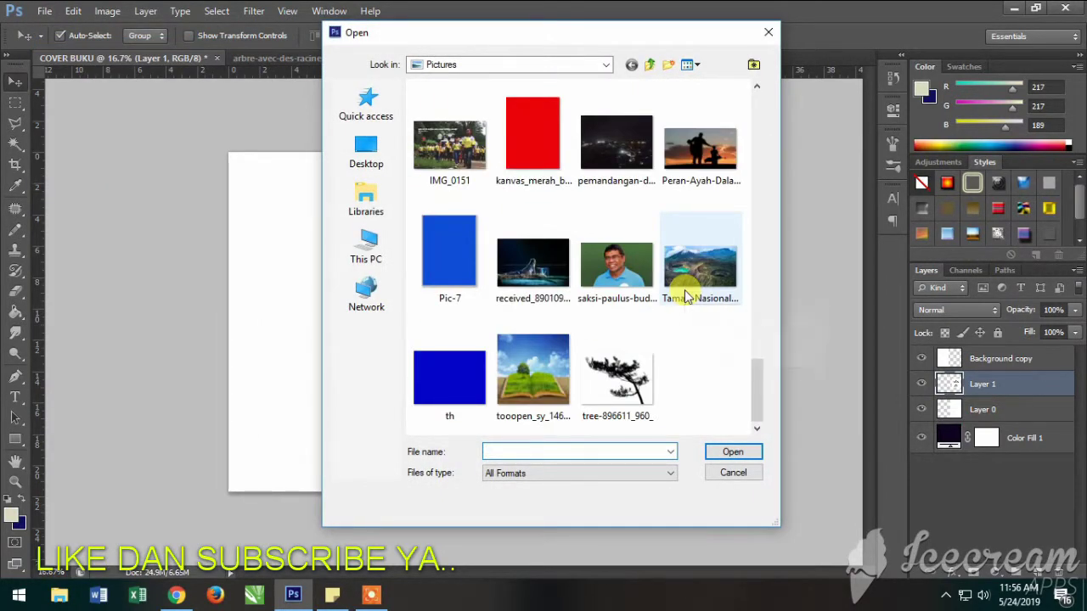
{"action": "scroll", "coordinate": [689, 291], "scroll_direction": "up", "scroll_amount": 3}
{"action": "scroll", "coordinate": [675, 259], "scroll_direction": "up", "scroll_amount": 2}
{"action": "mouse_move", "coordinate": [699, 263]}
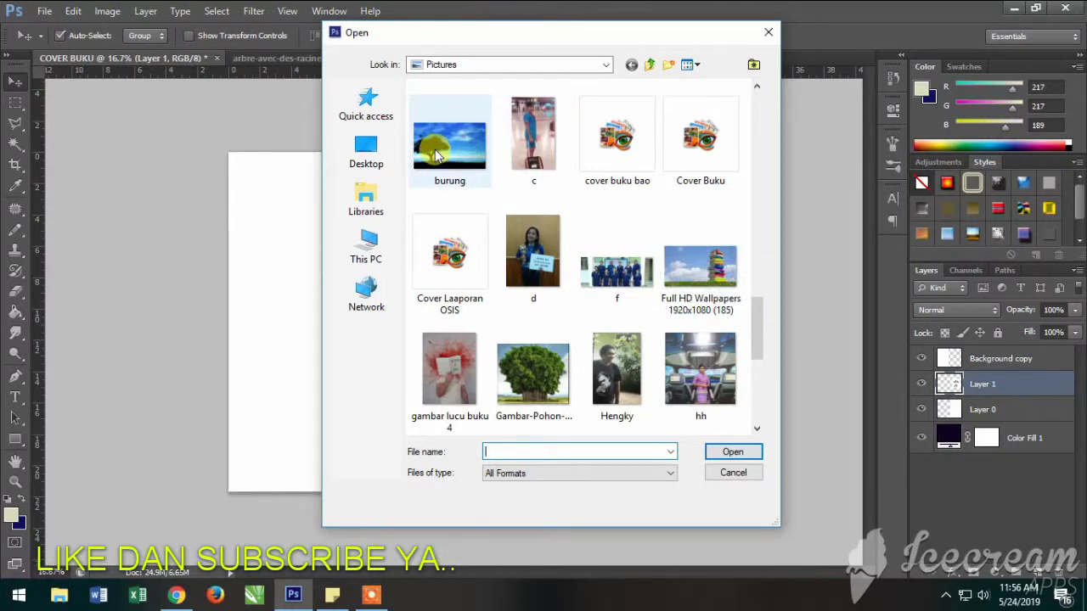
{"action": "double_click", "coordinate": [439, 151]}
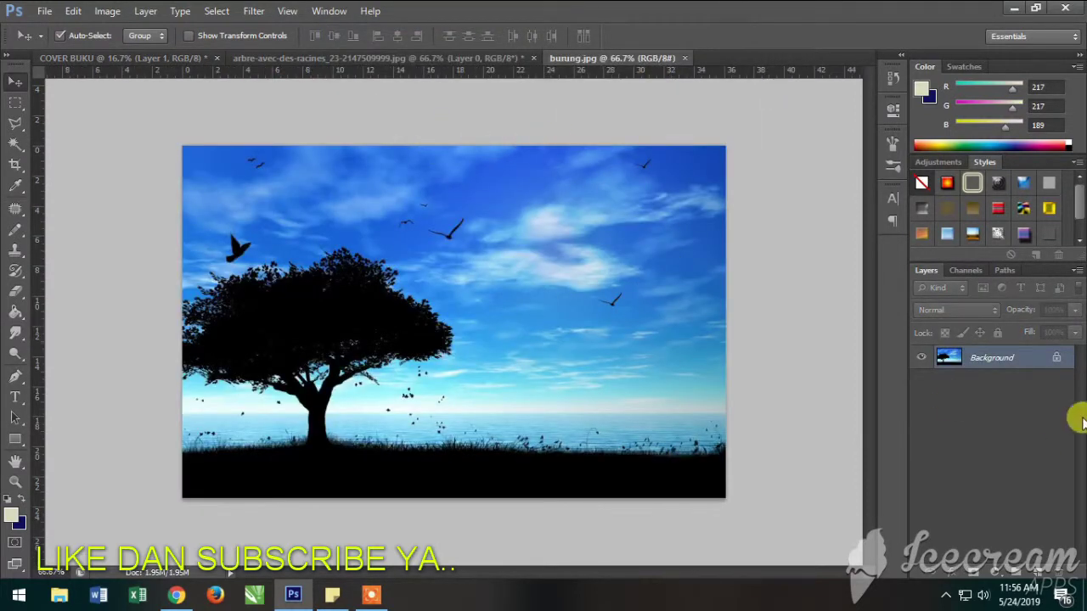
Unlock the photo's background as Layer 0 and drag it toward the COVER BUKU document
{"action": "double_click", "coordinate": [1058, 358]}
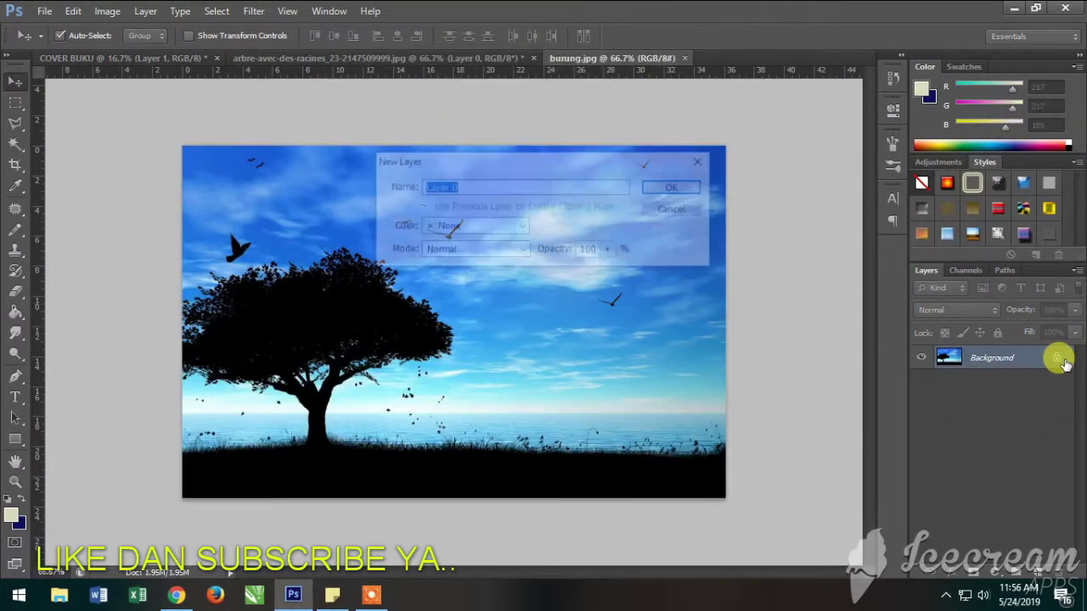
{"action": "left_click", "coordinate": [666, 186]}
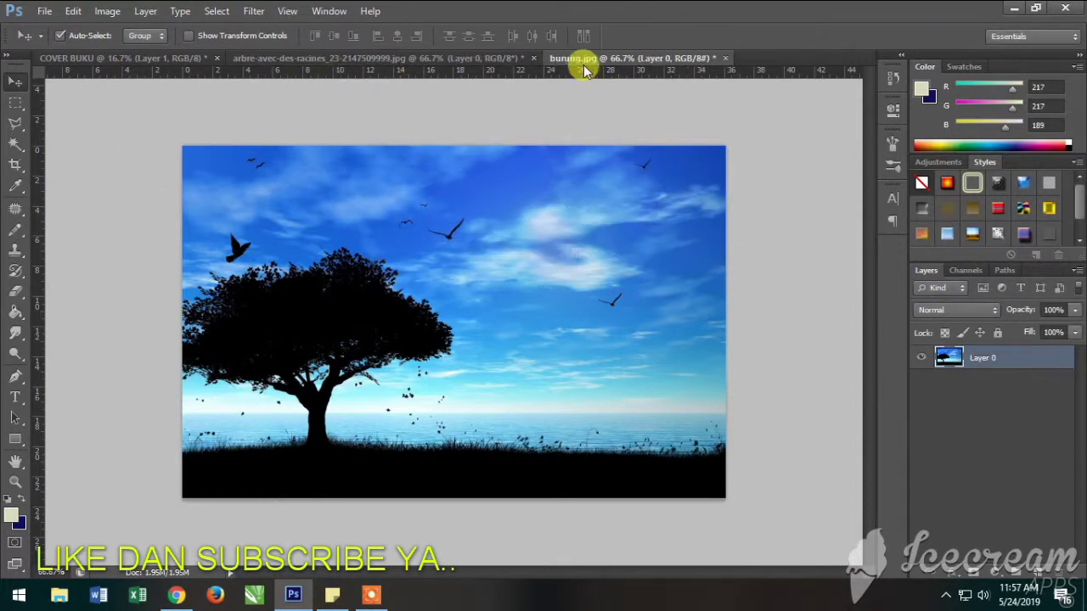
{"action": "mouse_move", "coordinate": [463, 339]}
{"action": "left_mouse_down"}
{"action": "mouse_move", "coordinate": [139, 109]}
{"action": "mouse_move", "coordinate": [227, 328]}
{"action": "left_mouse_up"}
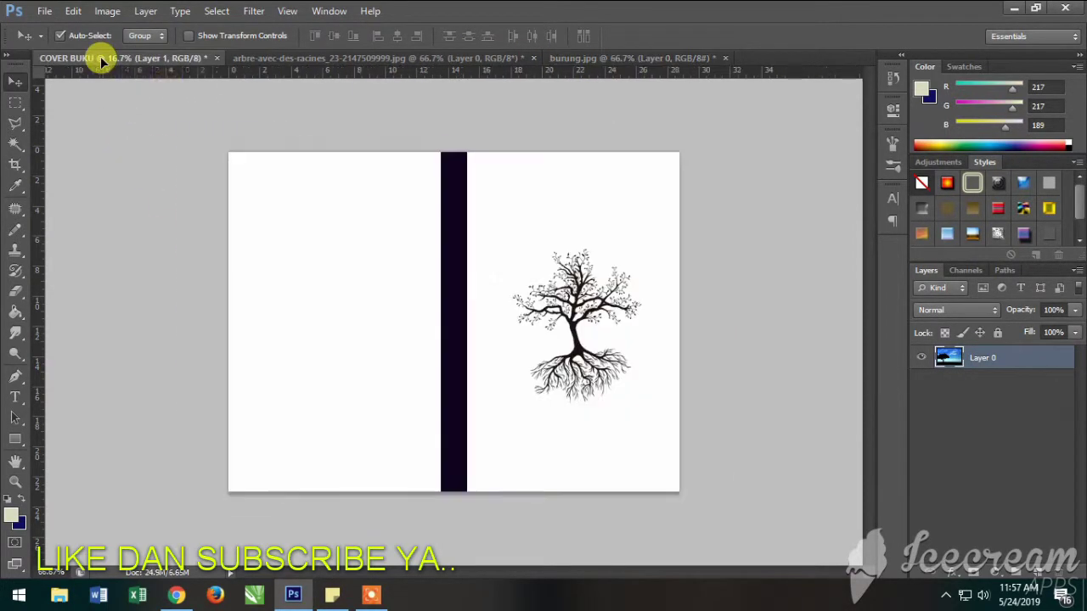
Drop the sky photo into COVER BUKU, raise its layer, and place it at the back cover's top-left
{"action": "left_click_drag", "start_coordinate": [243, 333], "coordinate": [267, 332]}
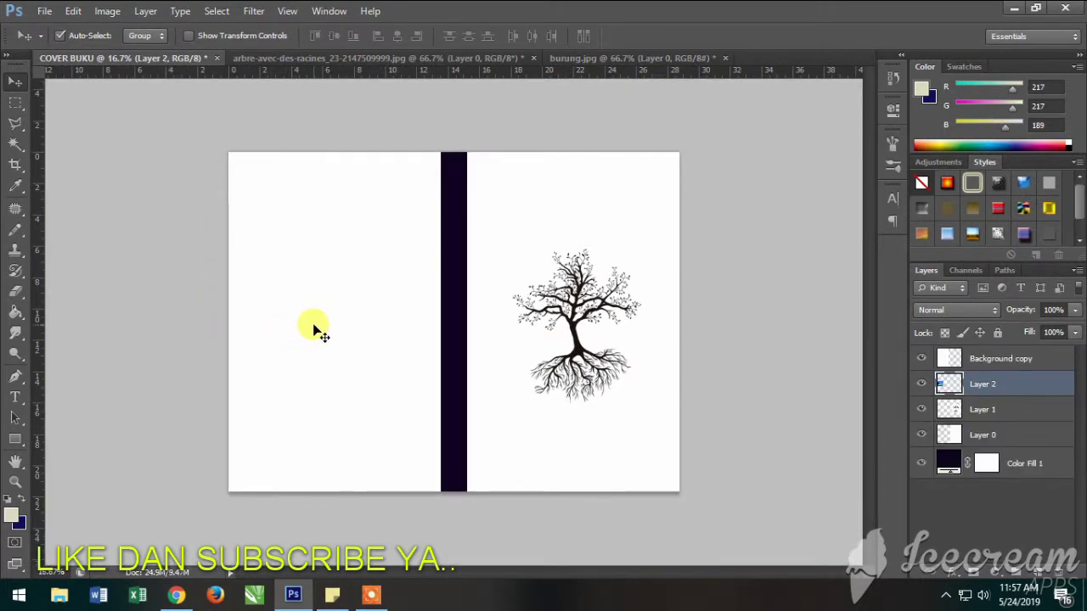
{"action": "key", "text": "ctrl+bracketright"}
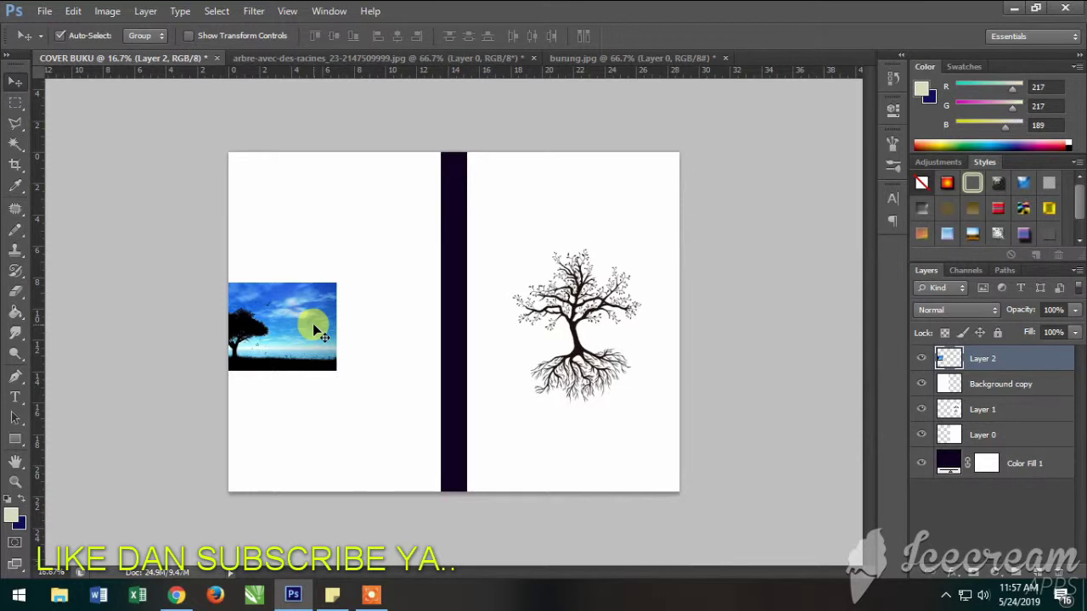
{"action": "mouse_move", "coordinate": [313, 325]}
{"action": "left_mouse_down"}
{"action": "mouse_move", "coordinate": [325, 223]}
{"action": "mouse_move", "coordinate": [339, 409]}
{"action": "left_mouse_up"}
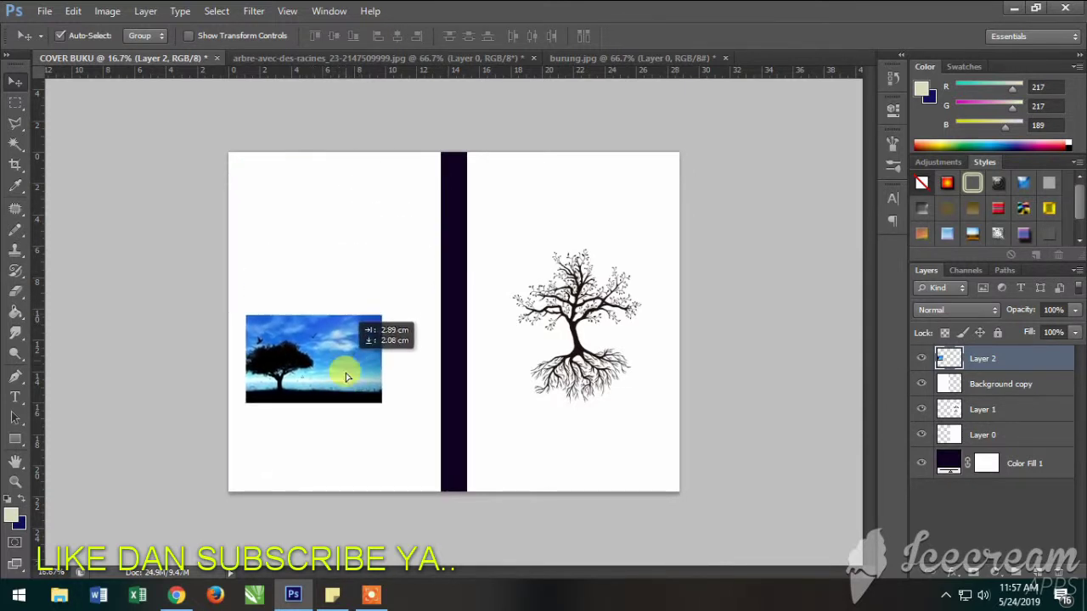
{"action": "mouse_move", "coordinate": [339, 409]}
{"action": "left_mouse_down"}
{"action": "mouse_move", "coordinate": [339, 429]}
{"action": "mouse_move", "coordinate": [315, 255]}
{"action": "mouse_move", "coordinate": [330, 196]}
{"action": "mouse_move", "coordinate": [321, 181]}
{"action": "left_mouse_up"}
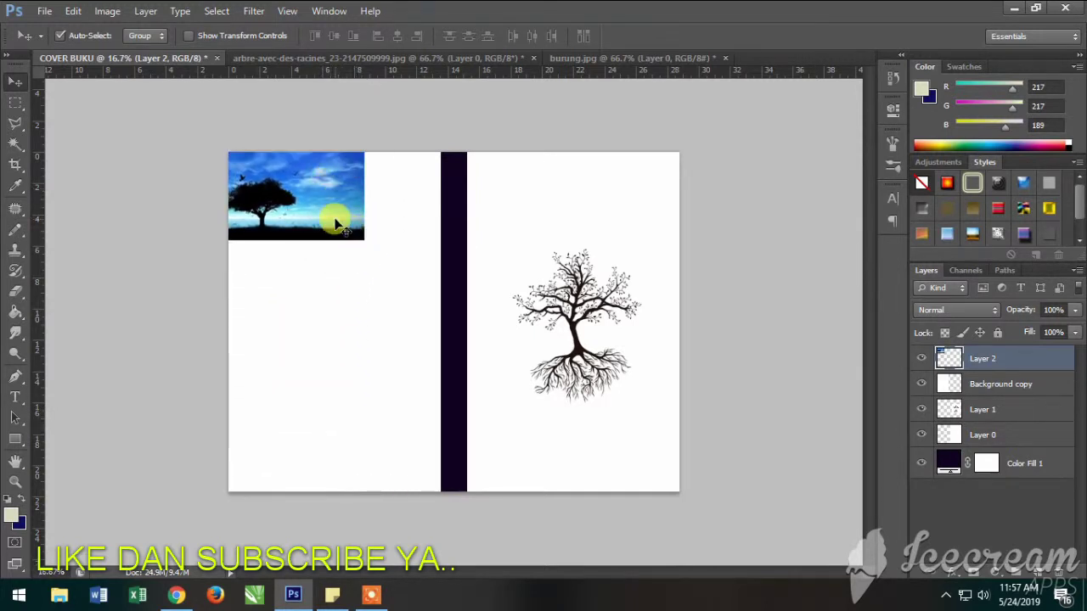
Scale the sky photo to fill the back cover and nudge it flush against the spine
{"action": "key", "text": "ctrl+t"}
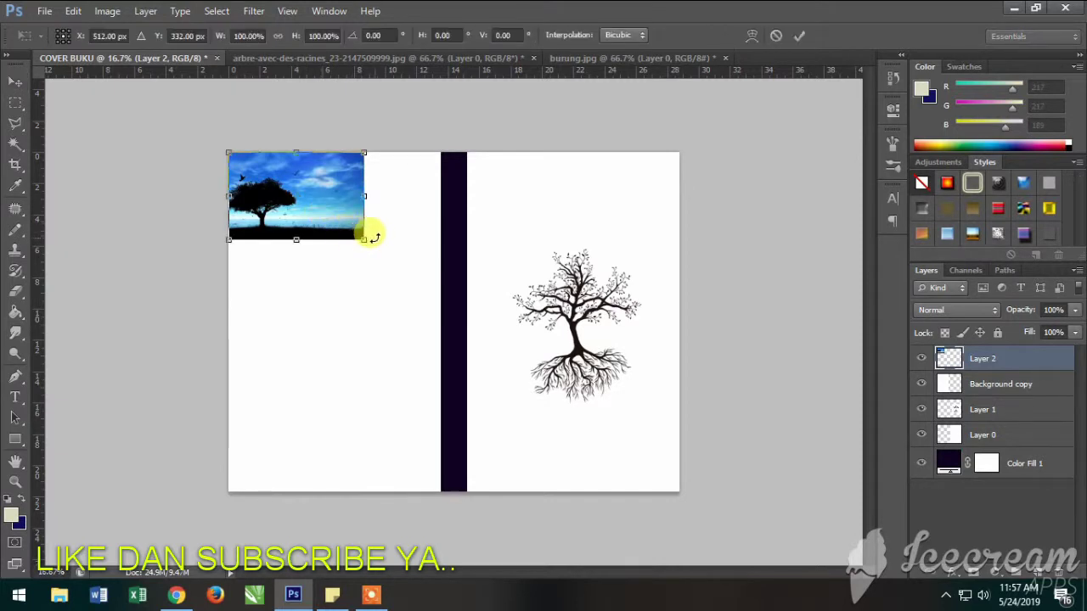
{"action": "left_click_drag", "start_coordinate": [363, 238], "coordinate": [429, 487]}
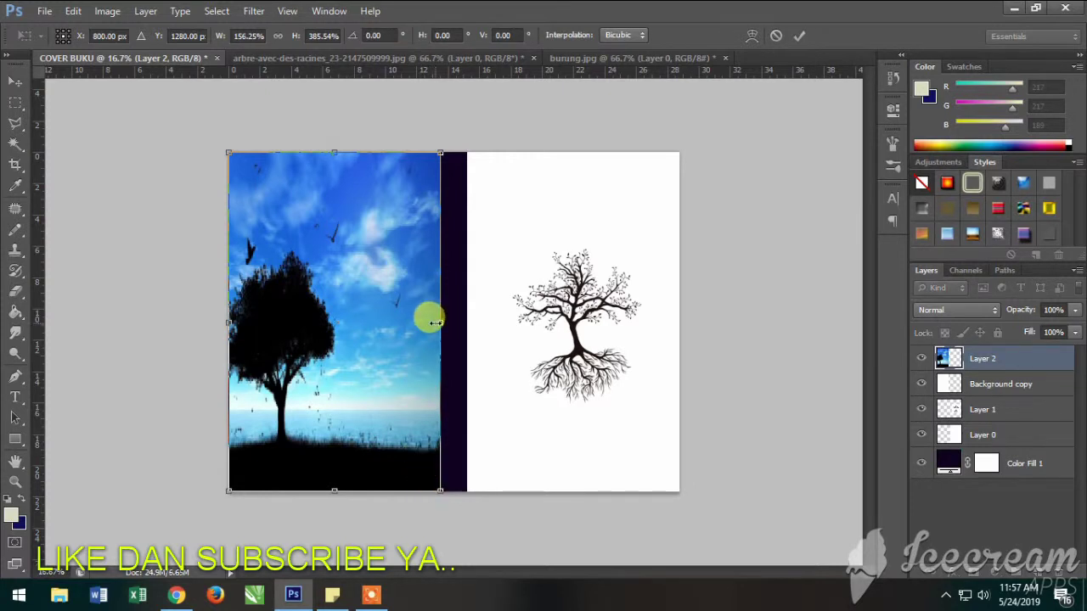
{"action": "key", "text": "Return"}
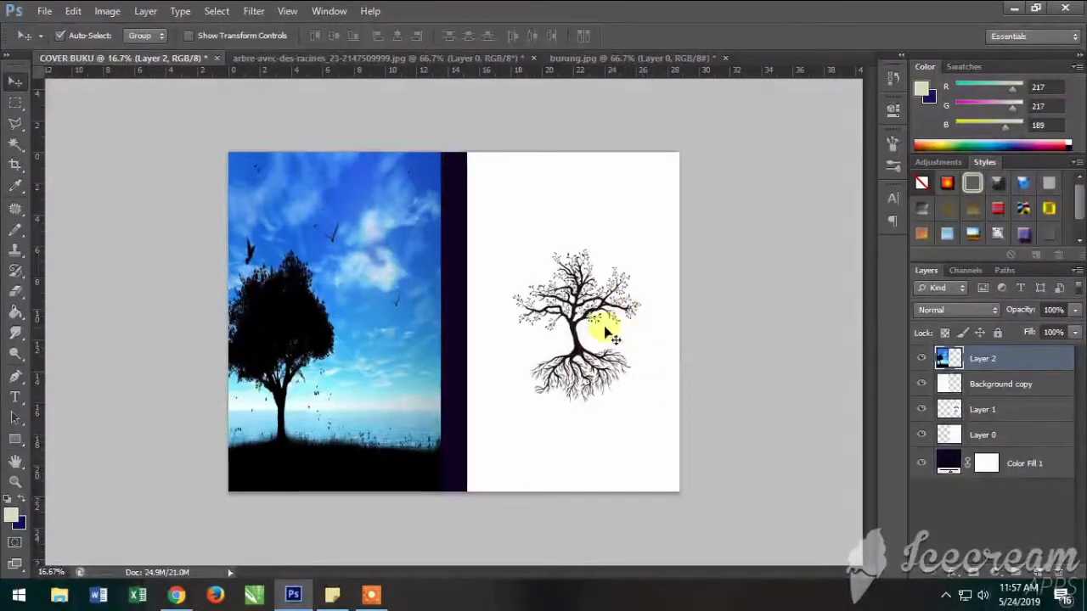
{"action": "key", "text": "Right"}
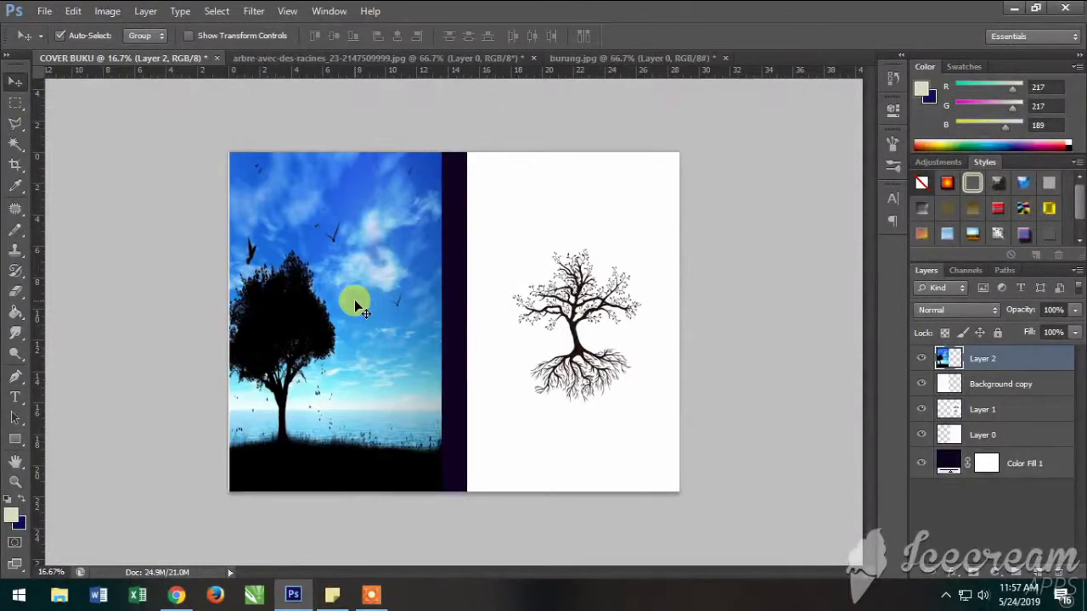
{"action": "key", "text": "Left"}
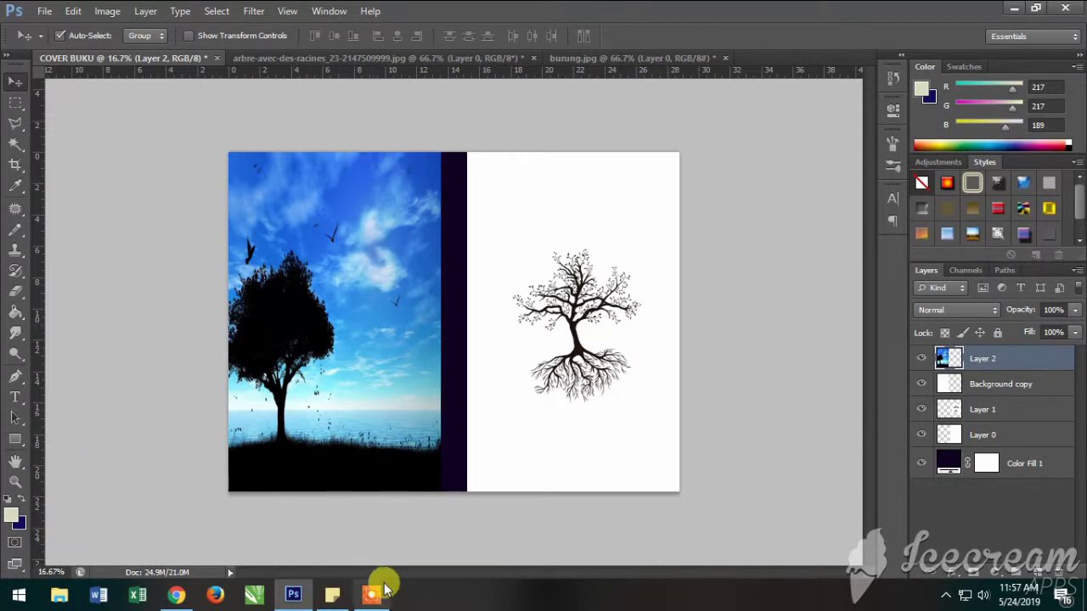
{"action": "left_click", "coordinate": [344, 597]}
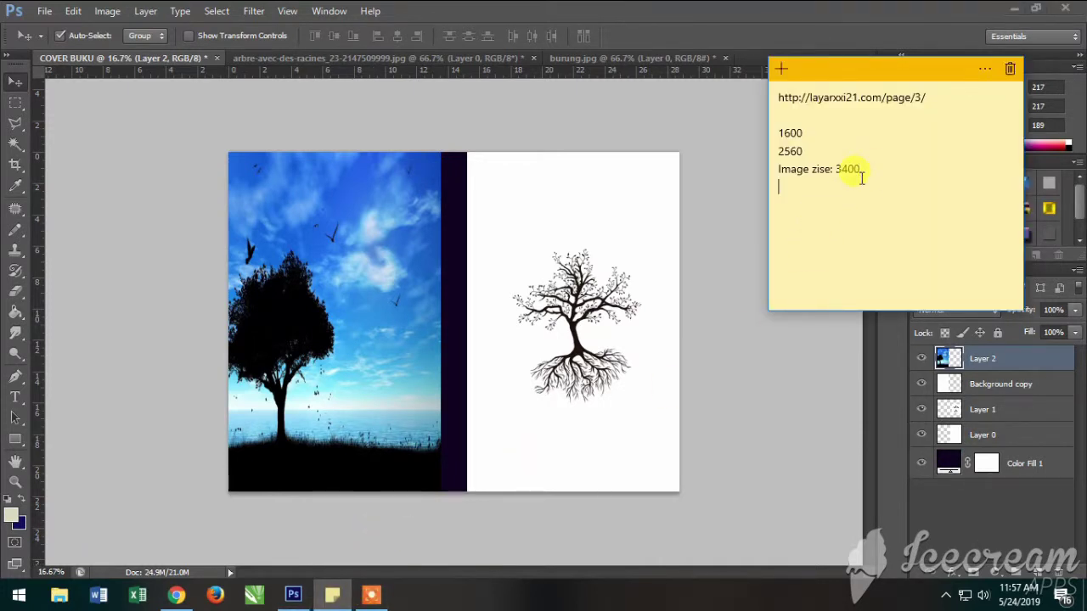
Add a '#' line to the sticky note about balancing colours with the white front cover
{"action": "type", "text": "bUAT"}
{"action": "type", "text": "mu"}
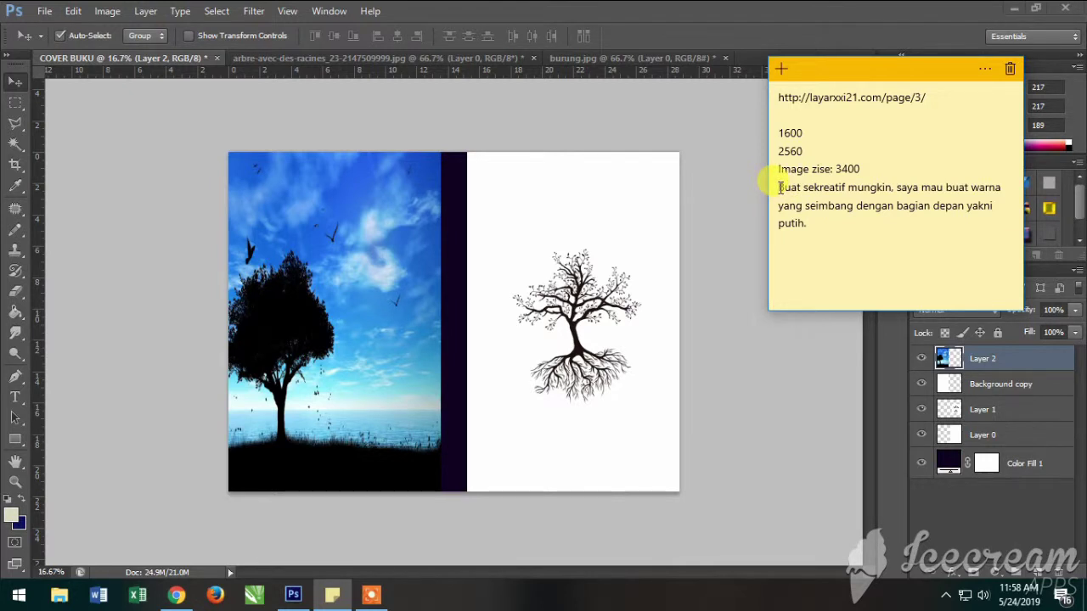
{"action": "left_click", "coordinate": [780, 188]}
{"action": "type", "text": "T"}
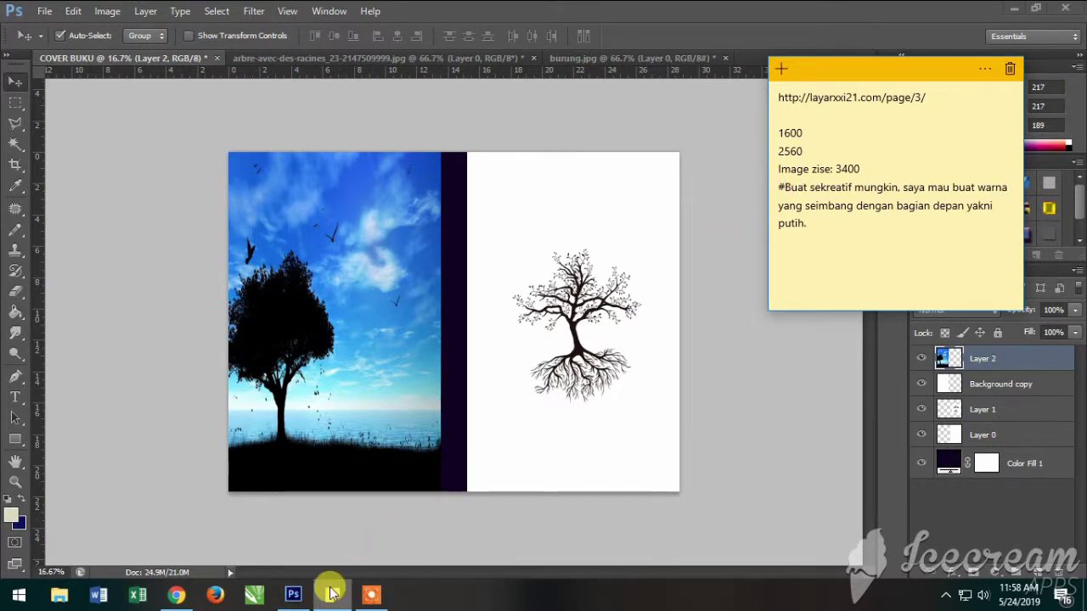
{"action": "left_click", "coordinate": [332, 594]}
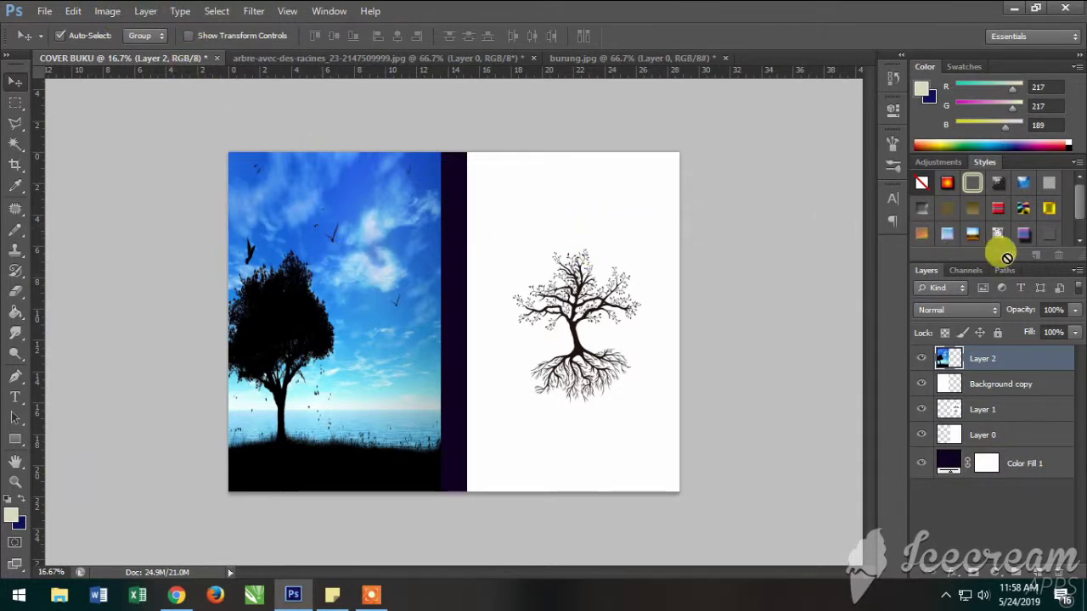
Show the Channels panel listing the RGB, Red, Green and Blue channels
{"action": "left_click", "coordinate": [968, 270]}
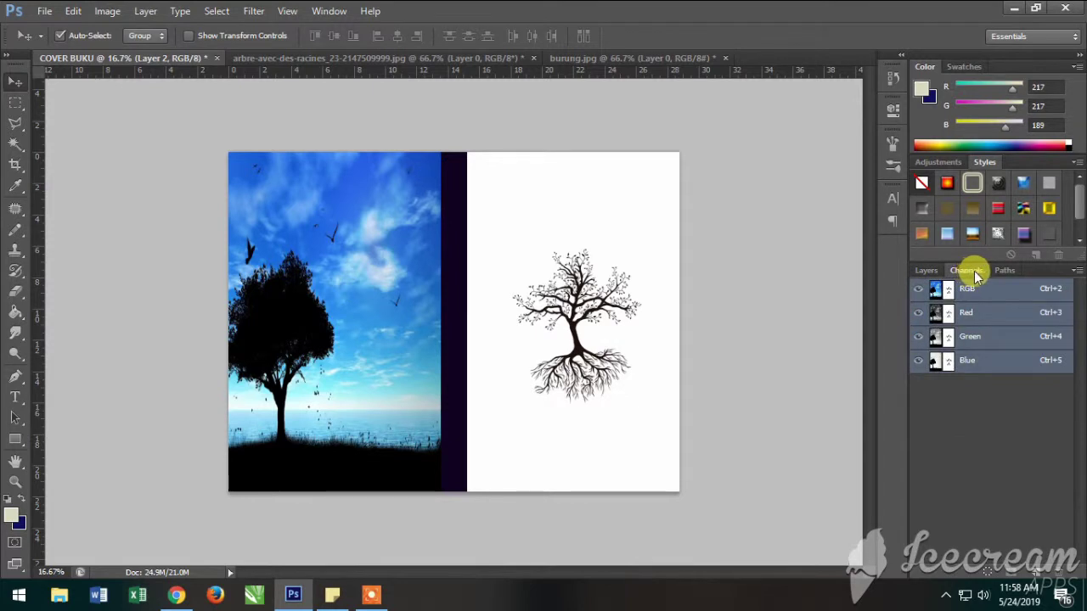
View the Red, Green and Blue channels one at a time, ending on grayscale Blue
{"action": "left_click", "coordinate": [941, 313]}
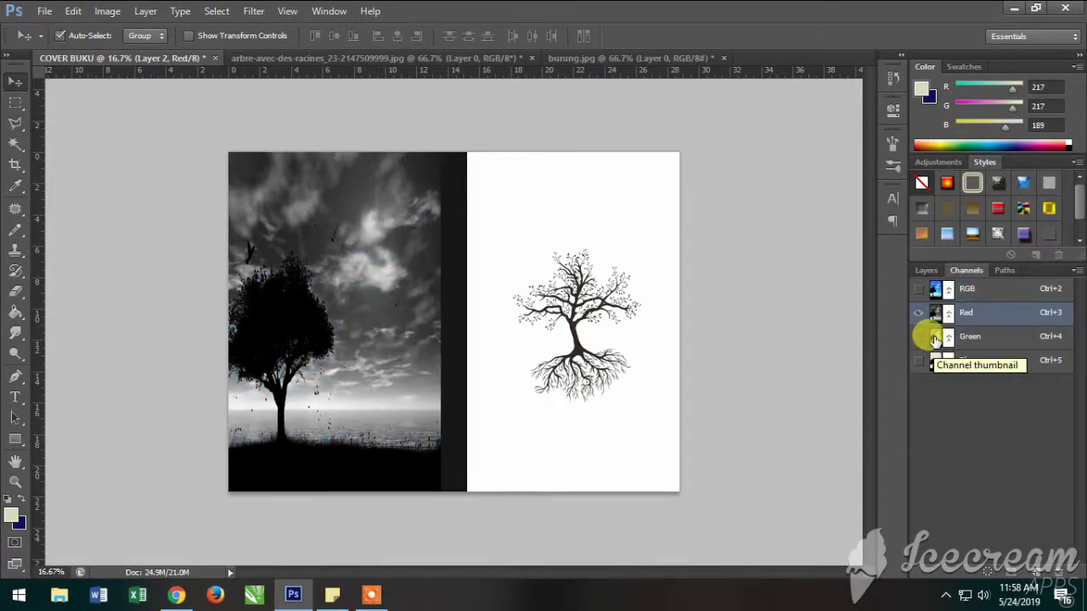
{"action": "left_click", "coordinate": [936, 339]}
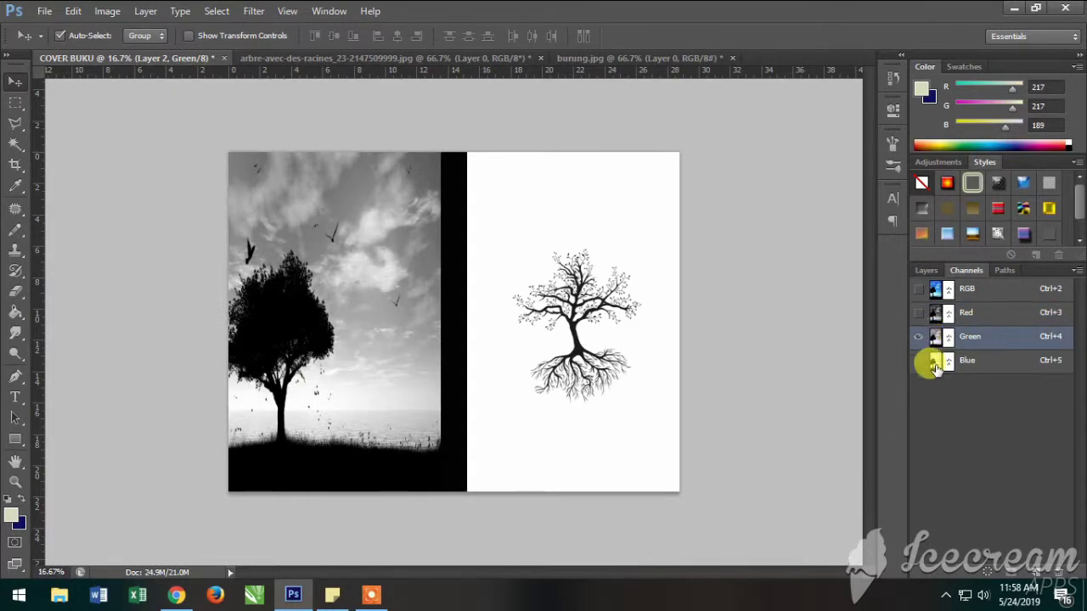
{"action": "left_click", "coordinate": [935, 363]}
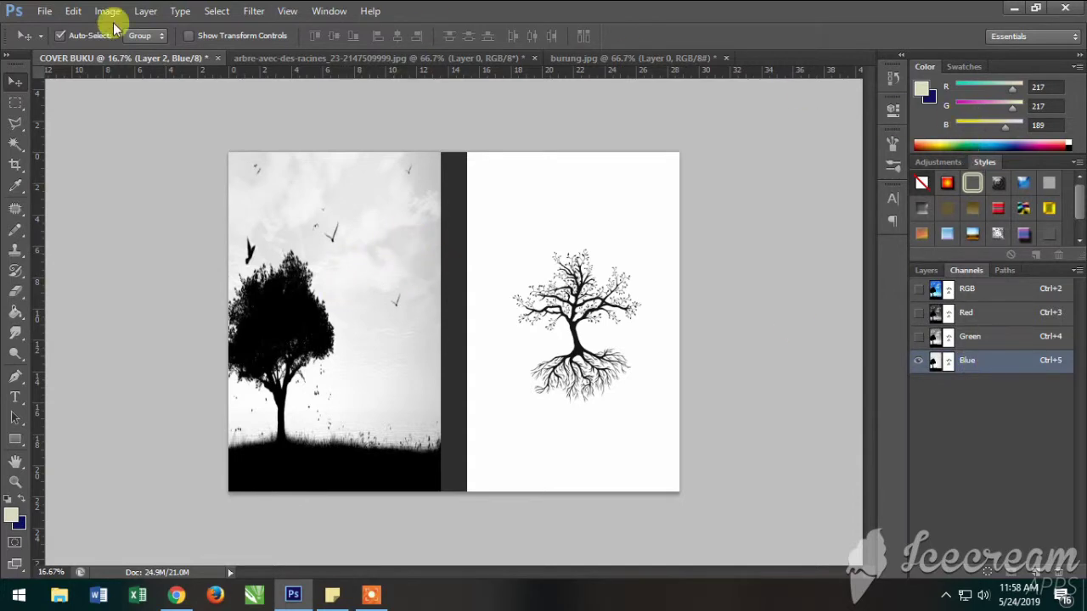
{"action": "left_click", "coordinate": [151, 11]}
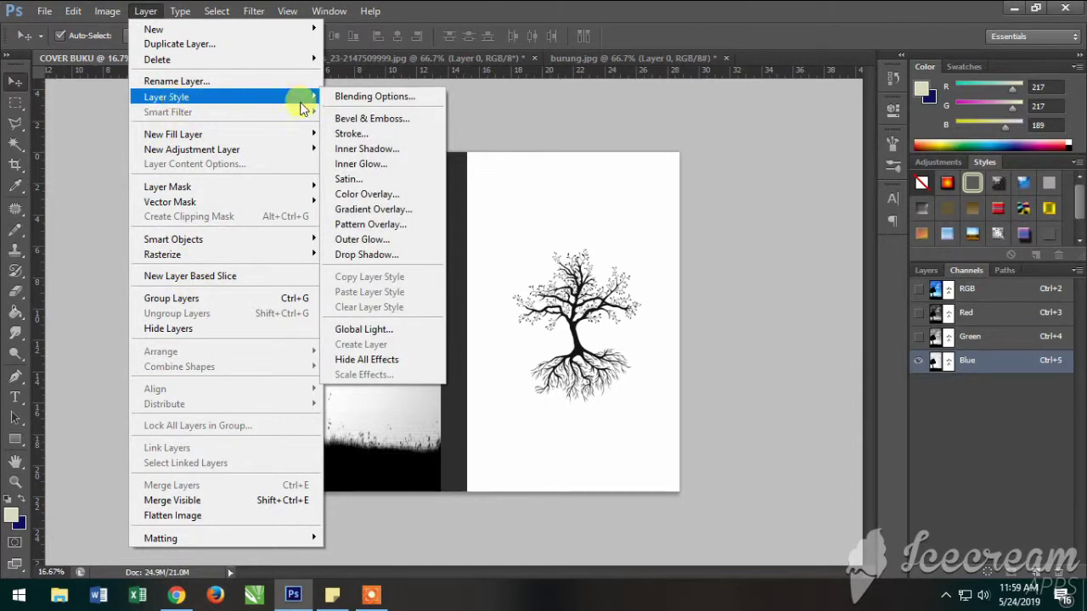
Set the sky-tree layer's blending options to 55% fill and 46% opacity
{"action": "left_click", "coordinate": [356, 96]}
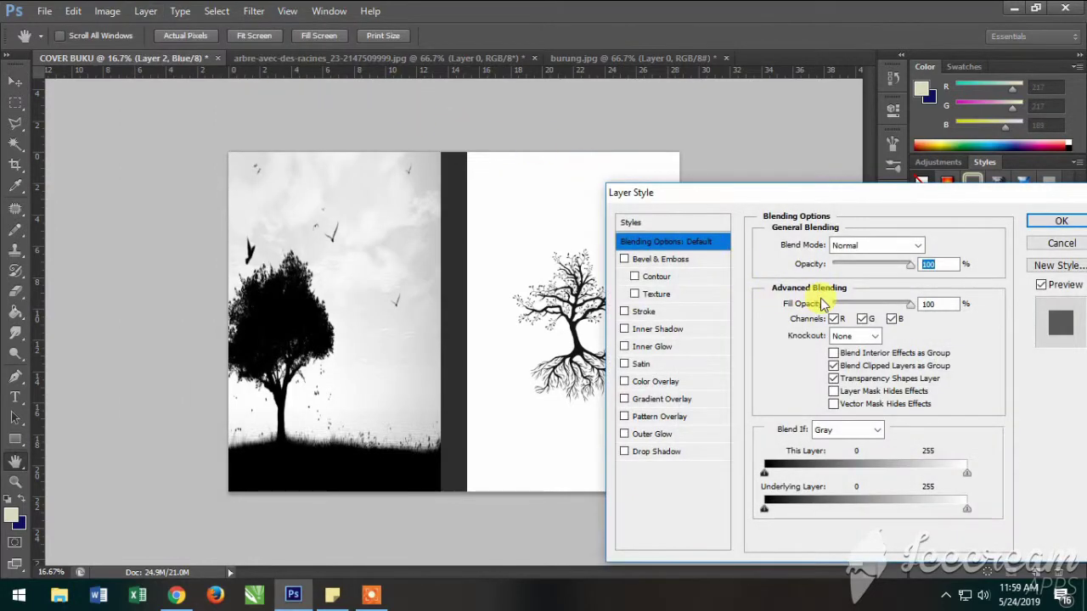
{"action": "left_click_drag", "start_coordinate": [914, 308], "coordinate": [879, 306]}
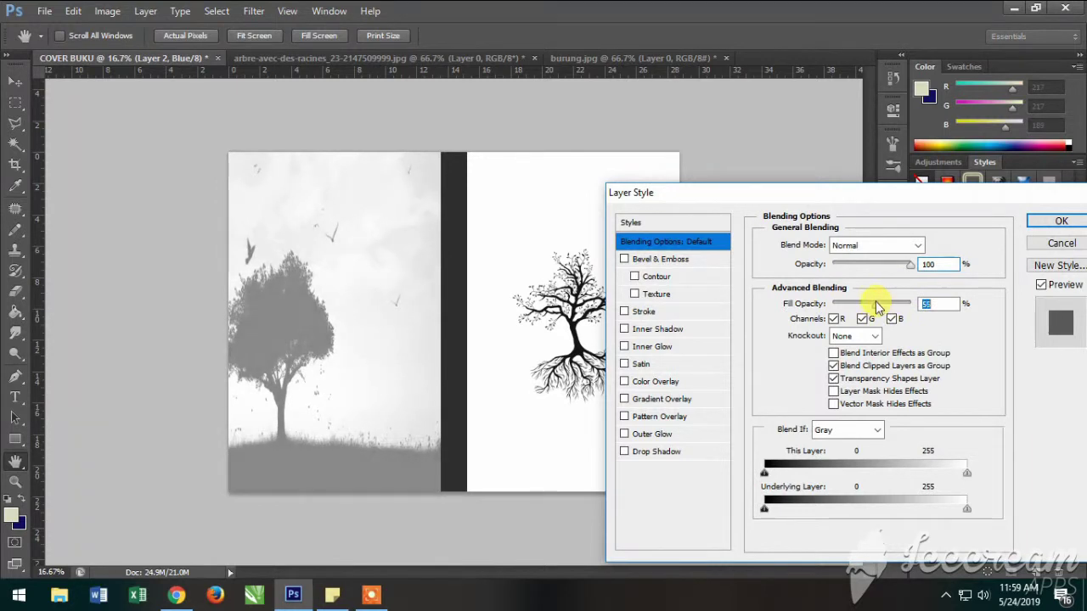
{"action": "mouse_move", "coordinate": [874, 265]}
{"action": "left_mouse_down"}
{"action": "mouse_move", "coordinate": [902, 271]}
{"action": "mouse_move", "coordinate": [888, 274]}
{"action": "left_mouse_up"}
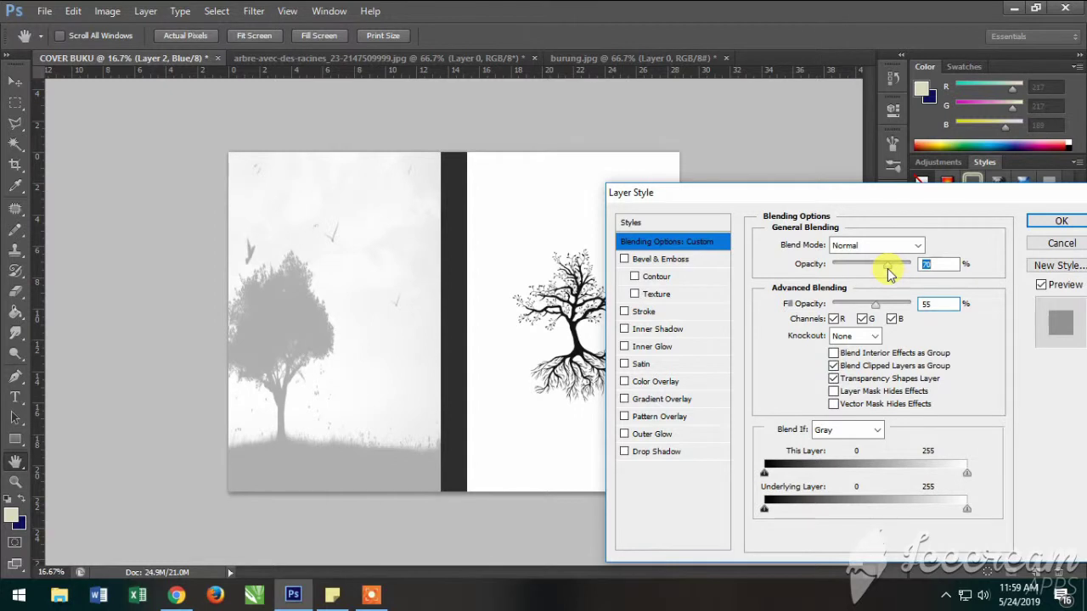
{"action": "left_click_drag", "start_coordinate": [888, 271], "coordinate": [870, 284]}
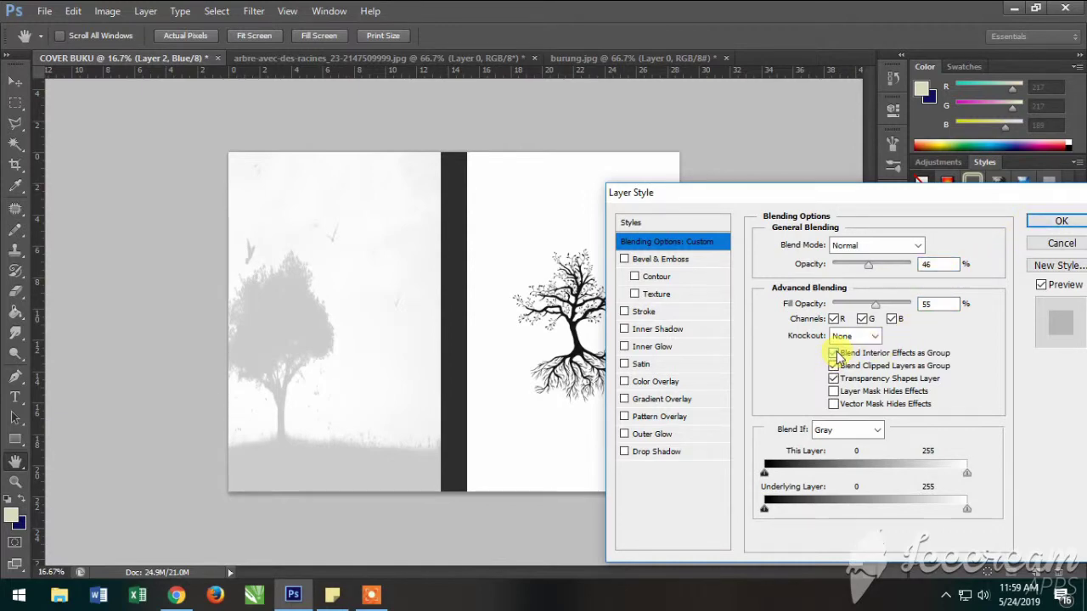
{"action": "left_click", "coordinate": [1060, 221]}
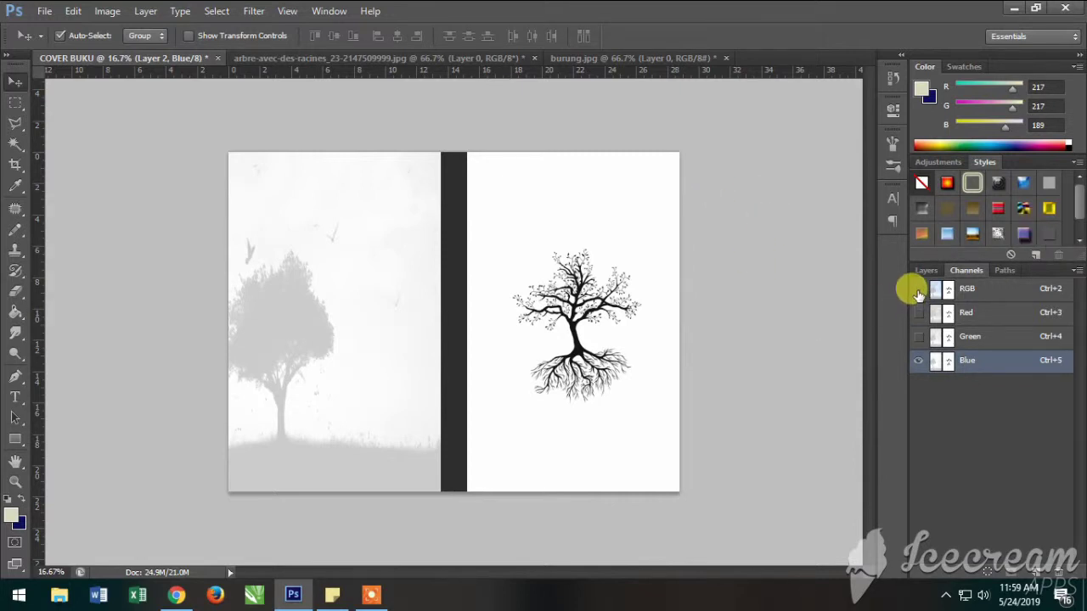
Toggle Red, Green and Blue channel visibility to preview the cover, and raise the foreground blue value
{"action": "left_click", "coordinate": [918, 289]}
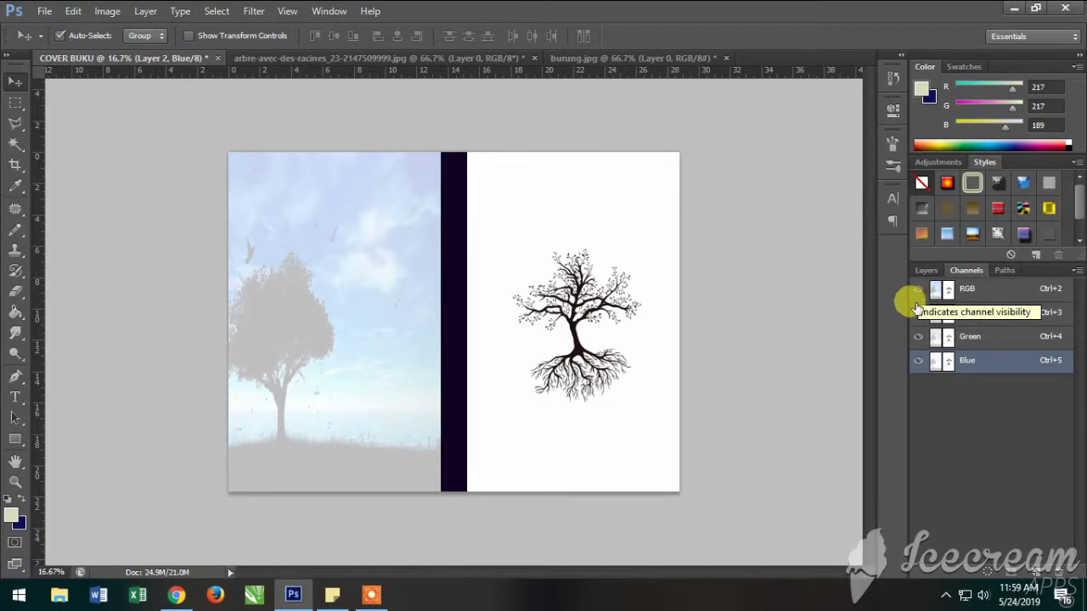
{"action": "left_click", "coordinate": [918, 314]}
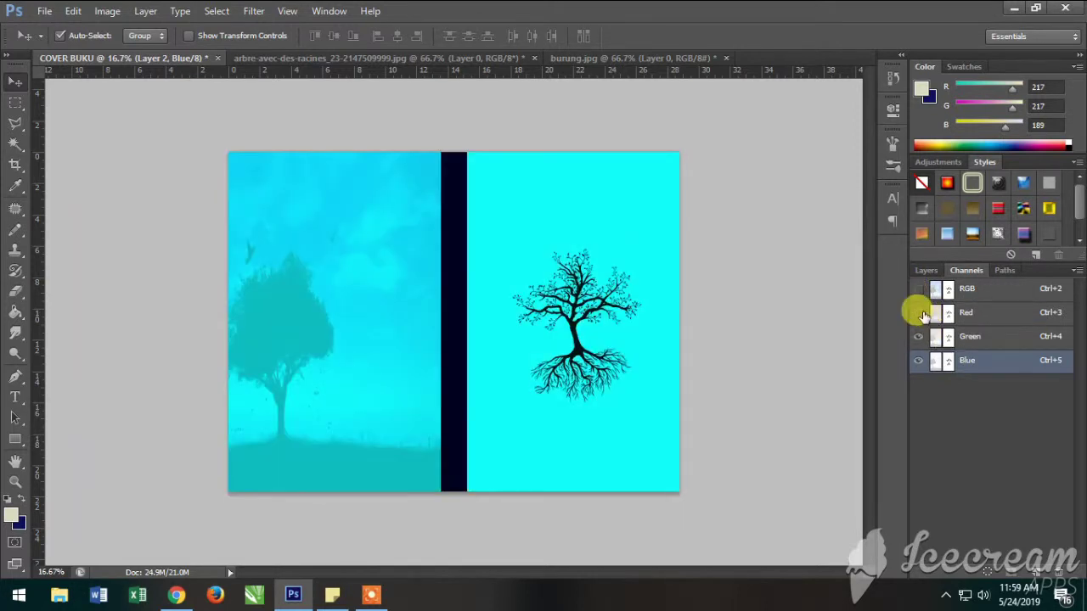
{"action": "left_click", "coordinate": [919, 313]}
{"action": "left_click", "coordinate": [919, 337]}
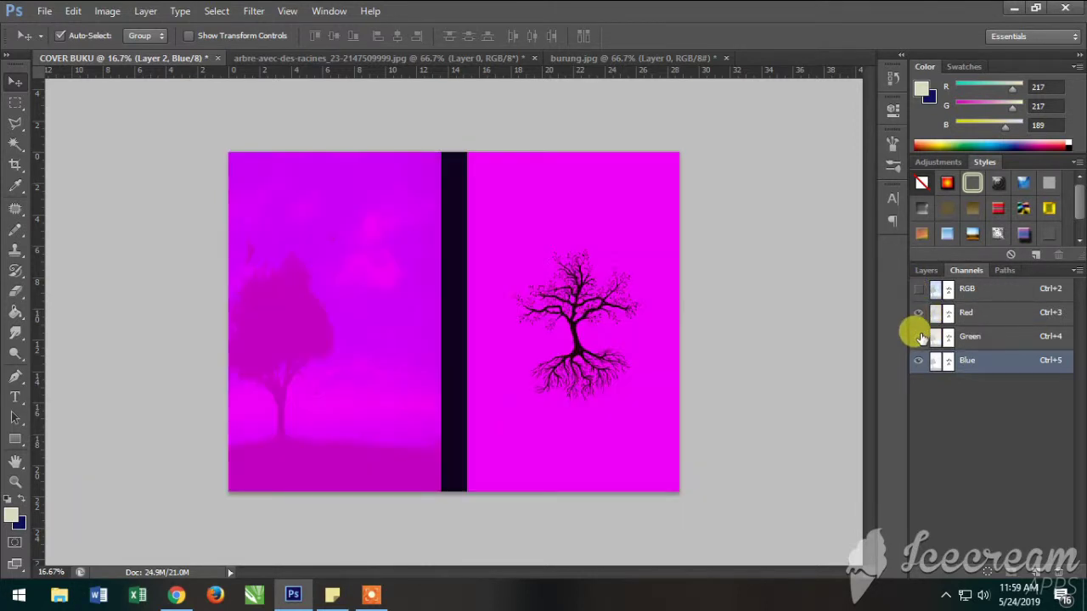
{"action": "left_click", "coordinate": [918, 337]}
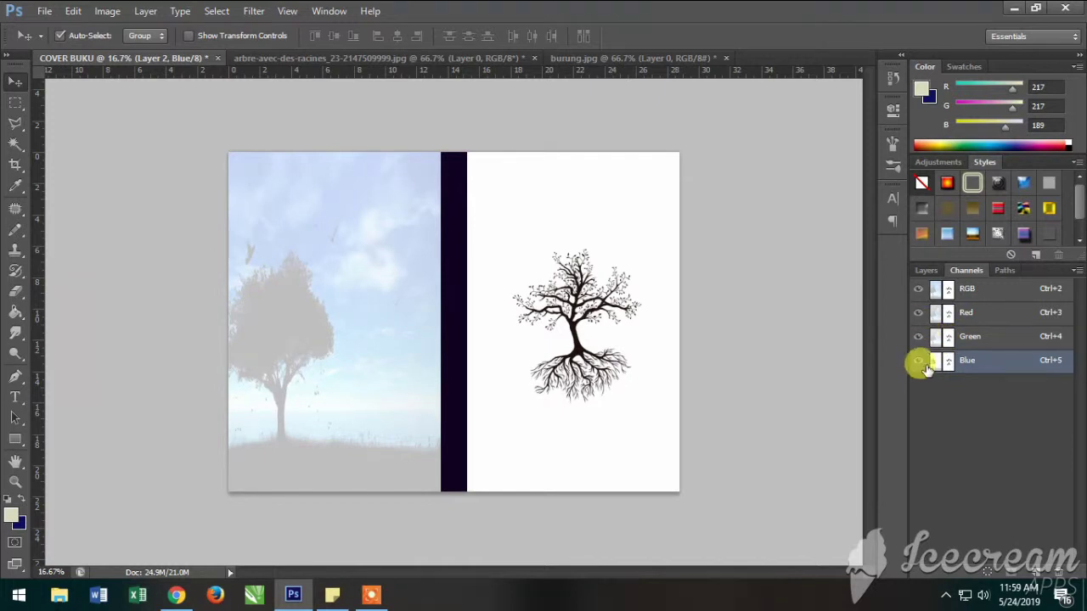
{"action": "left_click", "coordinate": [919, 361]}
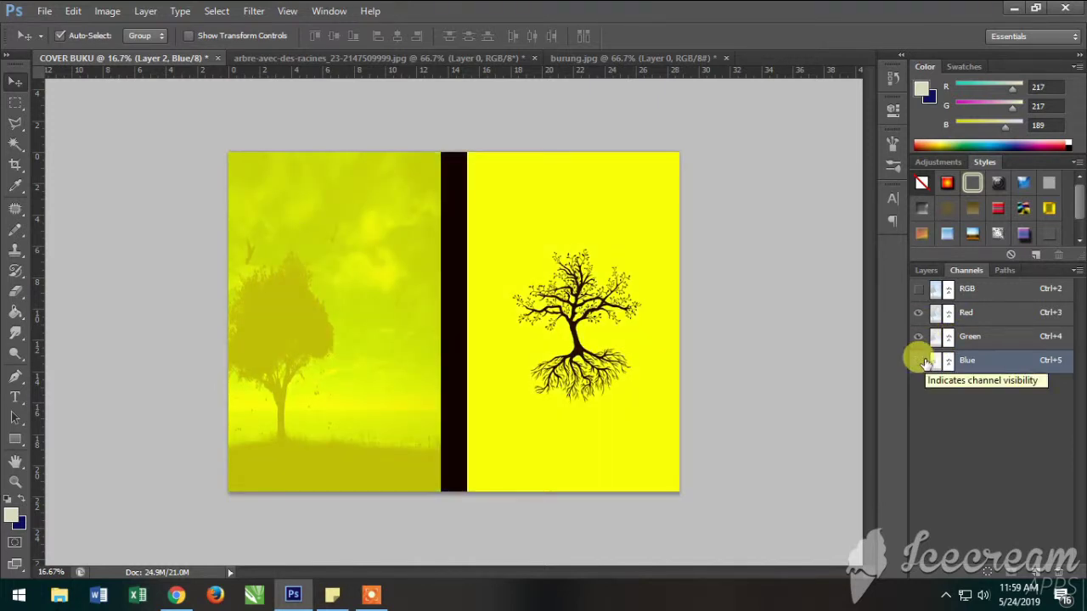
{"action": "left_click_drag", "start_coordinate": [1007, 132], "coordinate": [1012, 130]}
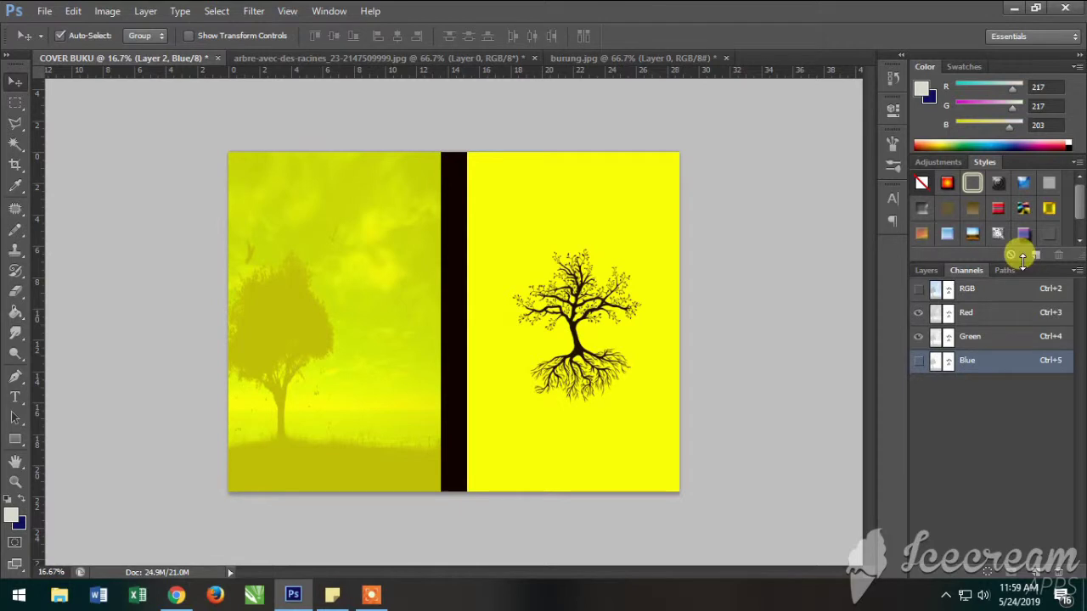
Compare single-channel views, pick a green foreground colour, restore full colour, and show the Paths list
{"action": "left_click", "coordinate": [917, 289]}
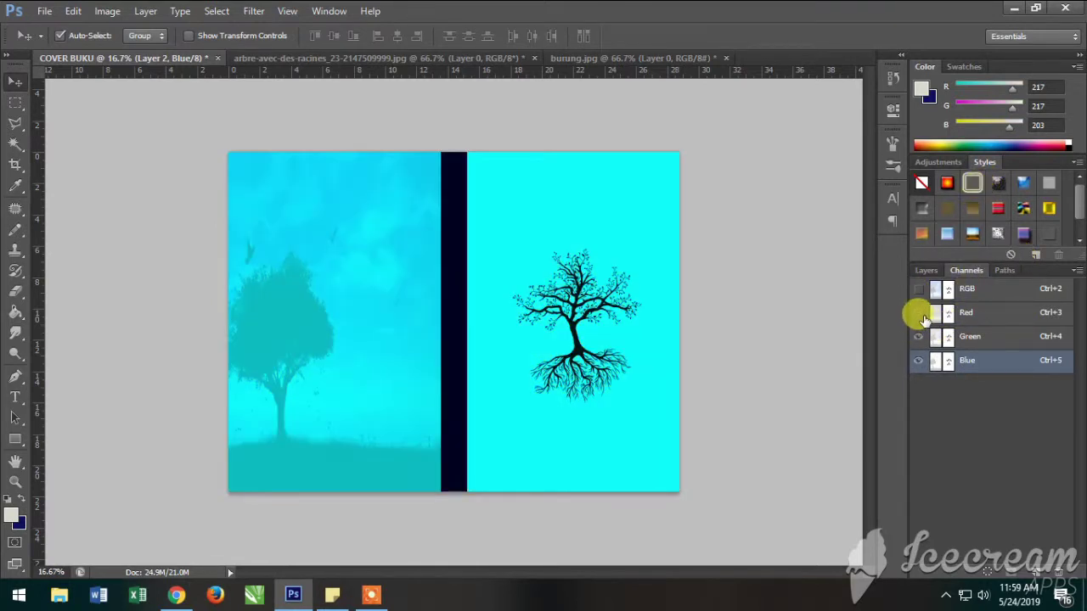
{"action": "left_click", "coordinate": [917, 312]}
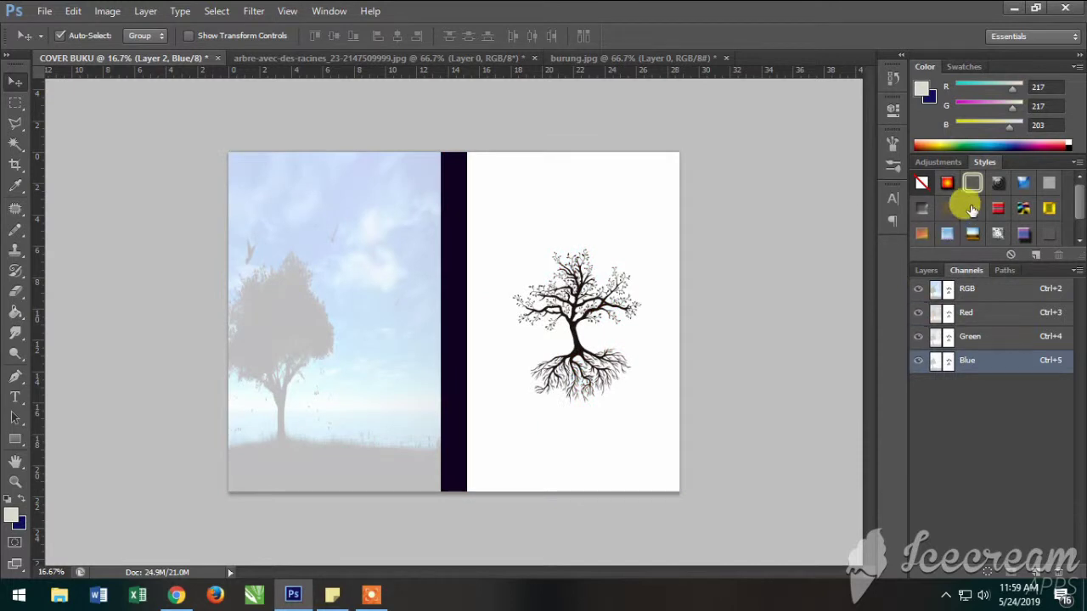
{"action": "left_click", "coordinate": [918, 360]}
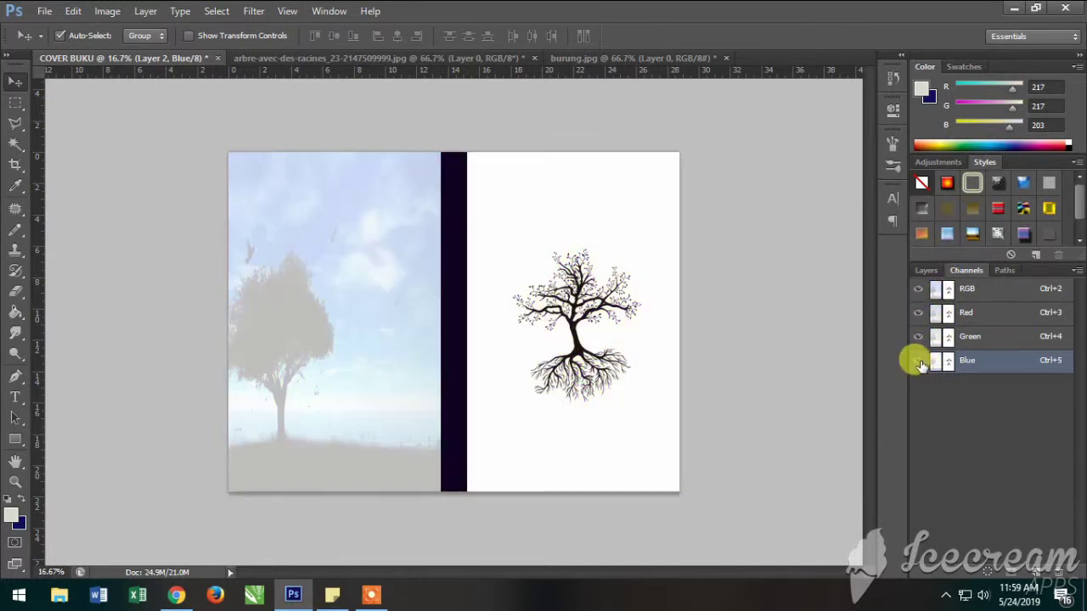
{"action": "left_click", "coordinate": [917, 336]}
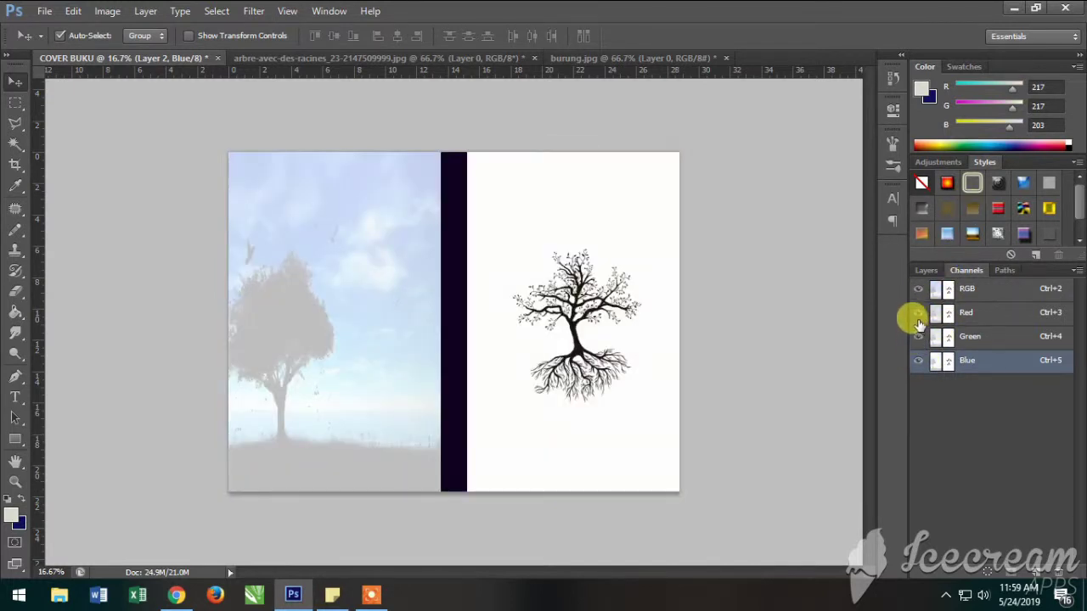
{"action": "left_click", "coordinate": [918, 312]}
{"action": "left_click", "coordinate": [918, 289]}
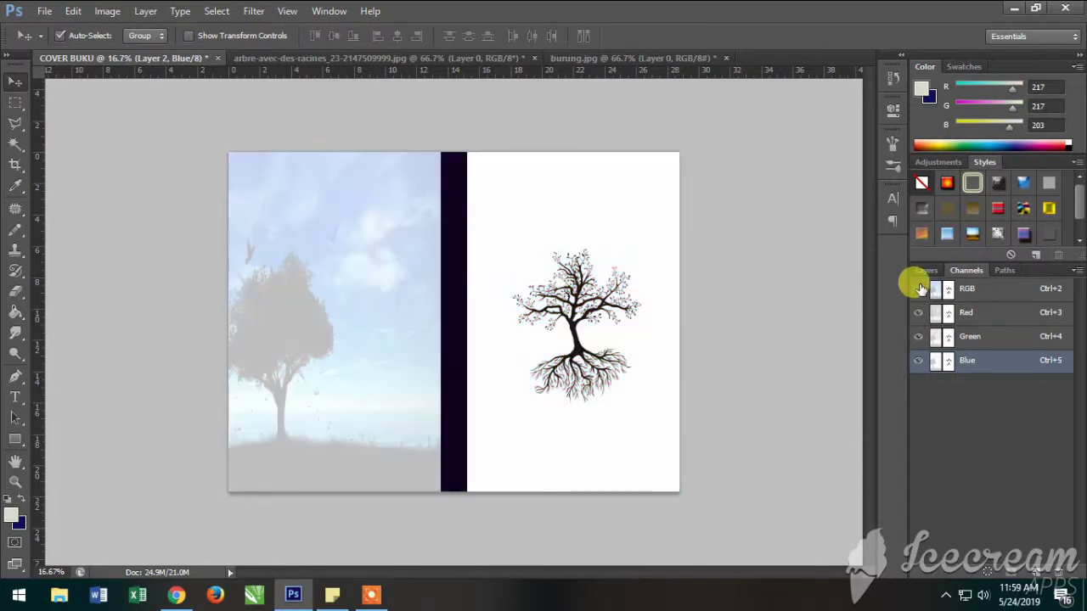
{"action": "left_click", "coordinate": [918, 312]}
{"action": "left_click", "coordinate": [917, 312]}
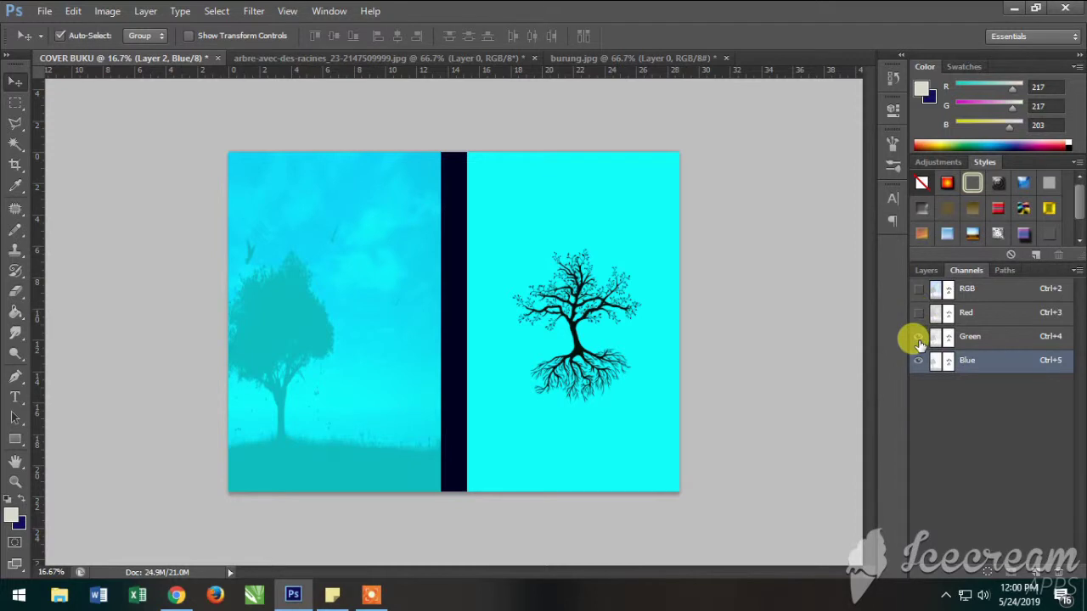
{"action": "left_click", "coordinate": [918, 336]}
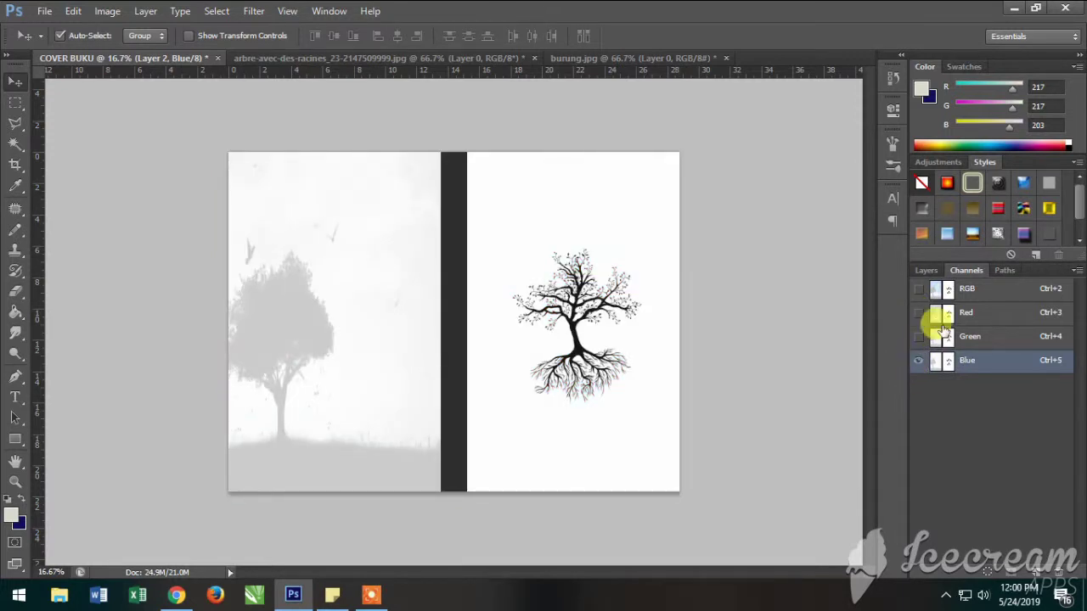
{"action": "left_click", "coordinate": [972, 141]}
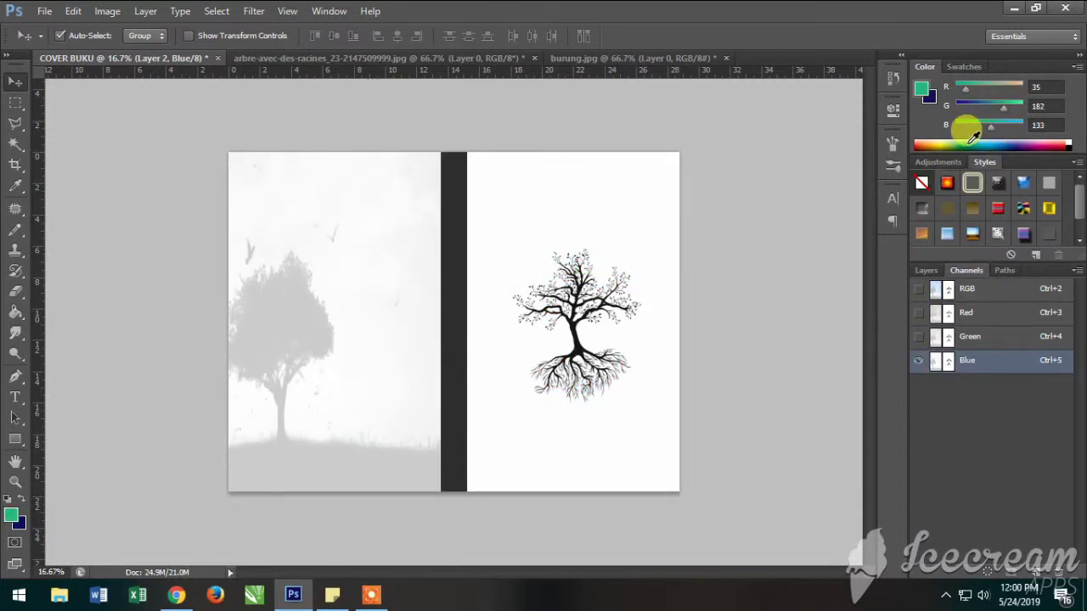
{"action": "left_click", "coordinate": [918, 336]}
{"action": "left_click", "coordinate": [917, 313]}
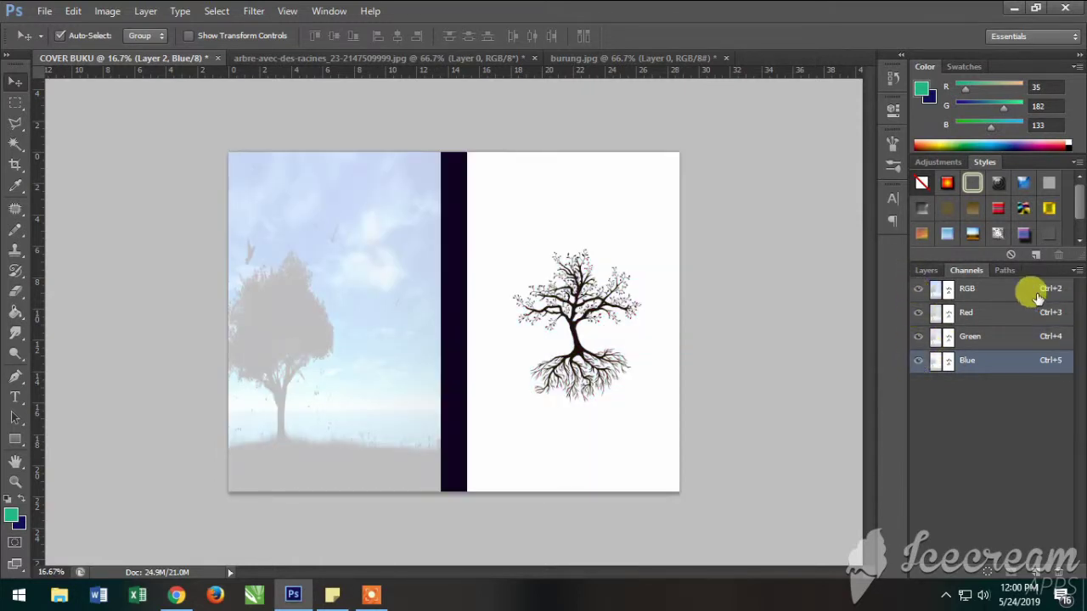
{"action": "left_click", "coordinate": [1005, 273]}
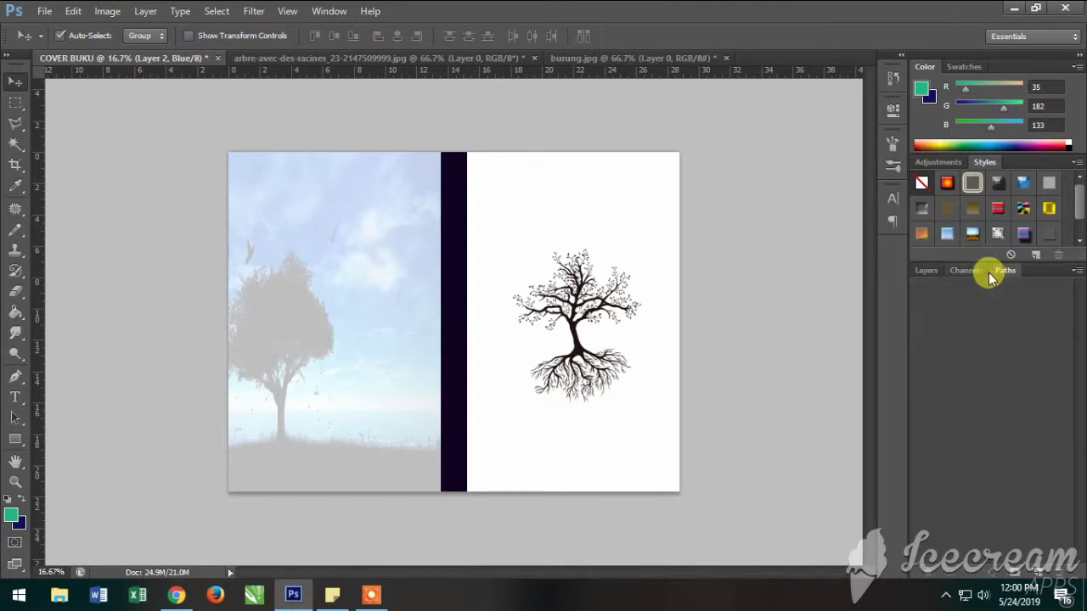
Return to the Channels panel and toggle the green and red channels to preview the cover
{"action": "left_click", "coordinate": [969, 270]}
{"action": "left_click", "coordinate": [936, 268]}
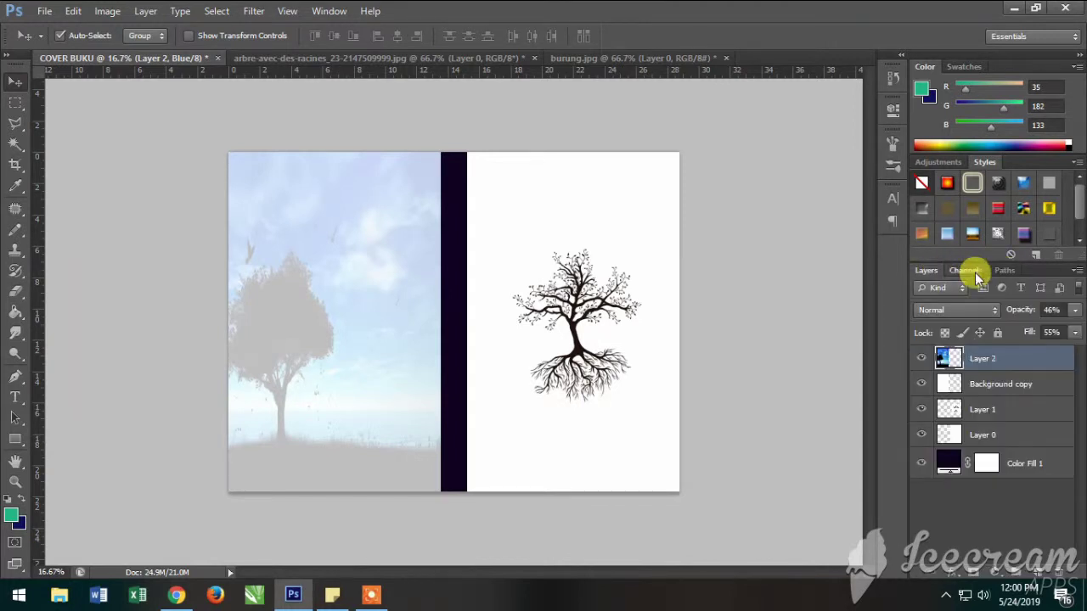
{"action": "left_click", "coordinate": [972, 271]}
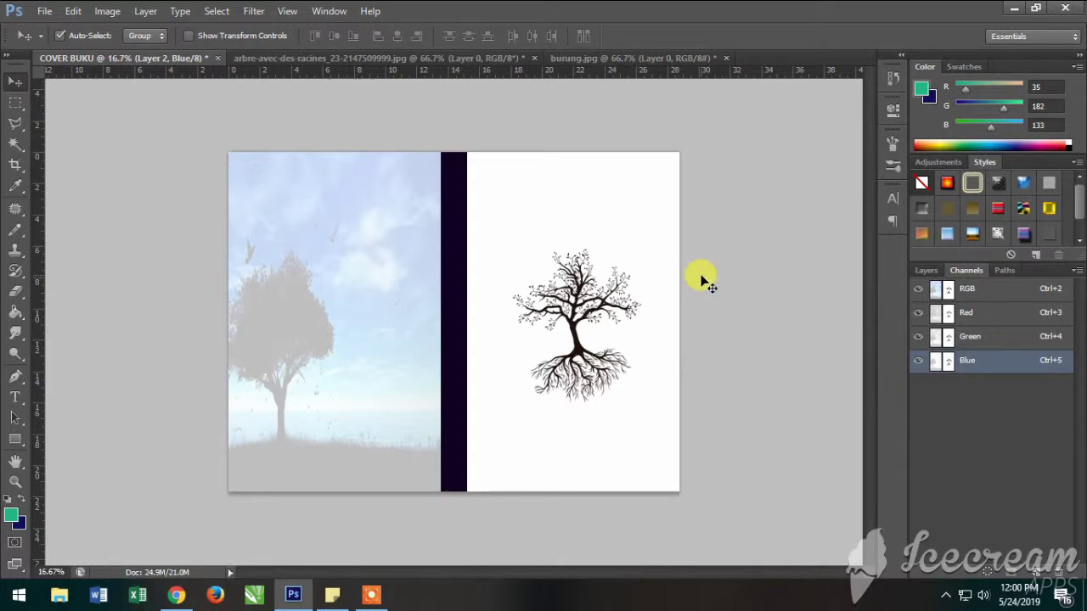
{"action": "left_click", "coordinate": [918, 337]}
{"action": "left_click", "coordinate": [917, 313]}
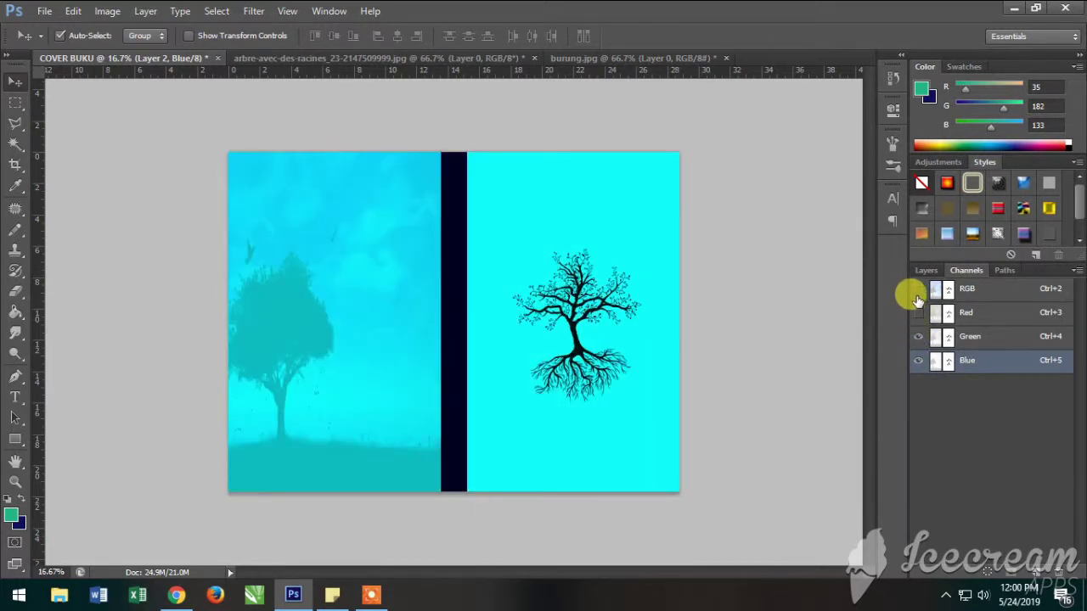
{"action": "left_click", "coordinate": [917, 290]}
Select RGB and hide the Red and Green channels so only grayscale Blue shows
{"action": "left_click", "coordinate": [917, 362]}
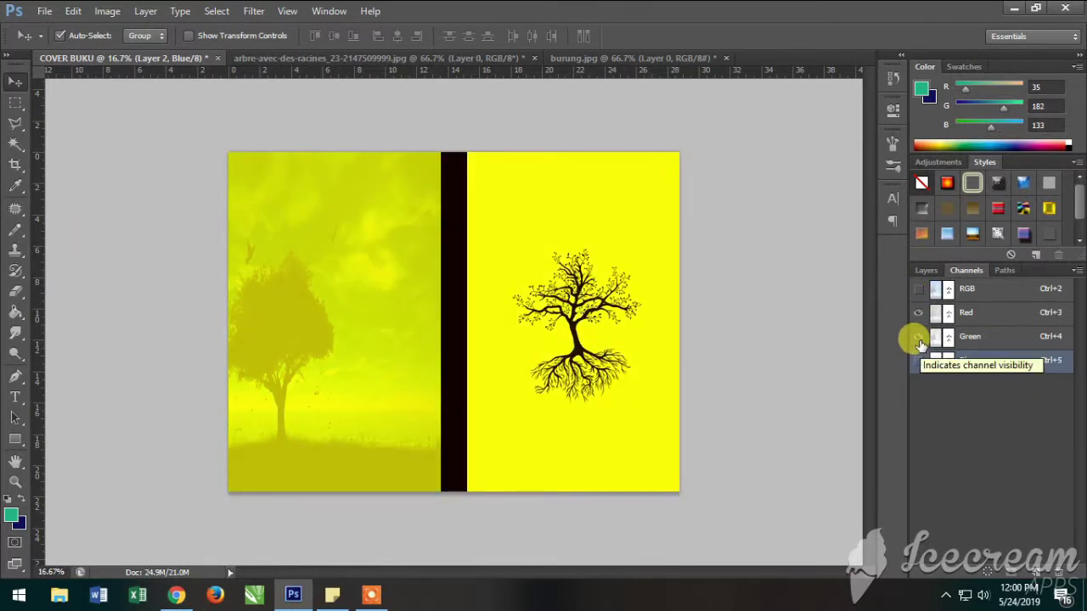
{"action": "left_click", "coordinate": [920, 338]}
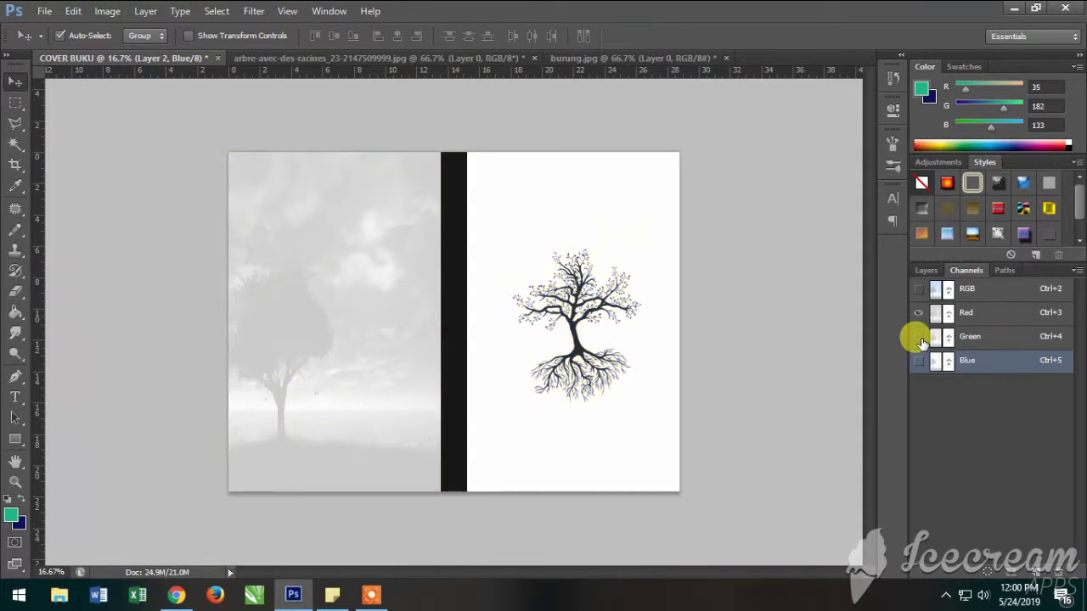
{"action": "left_click", "coordinate": [916, 359]}
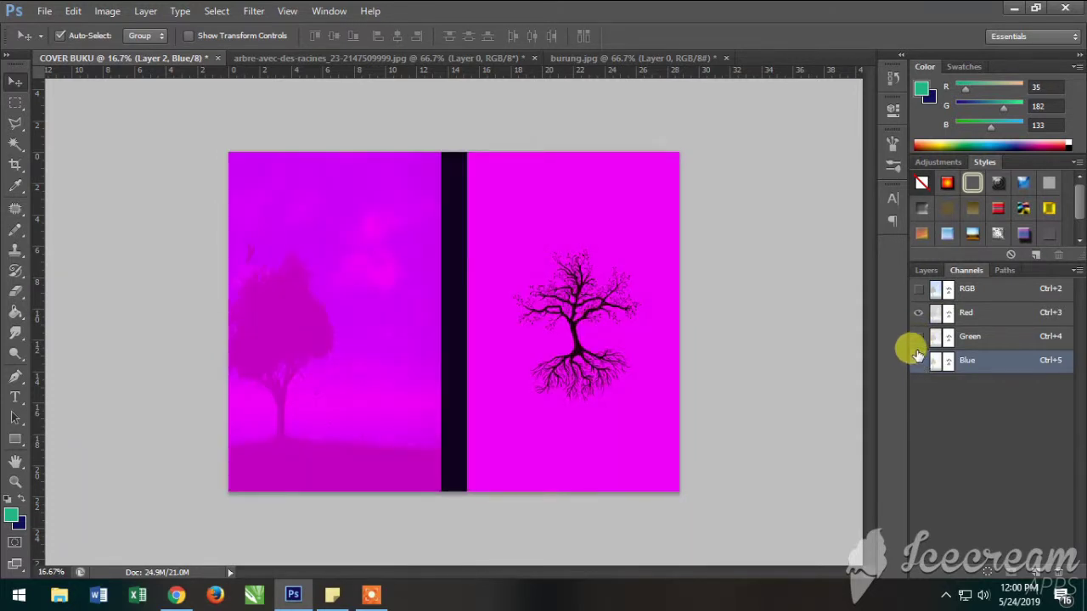
{"action": "left_click", "coordinate": [916, 339]}
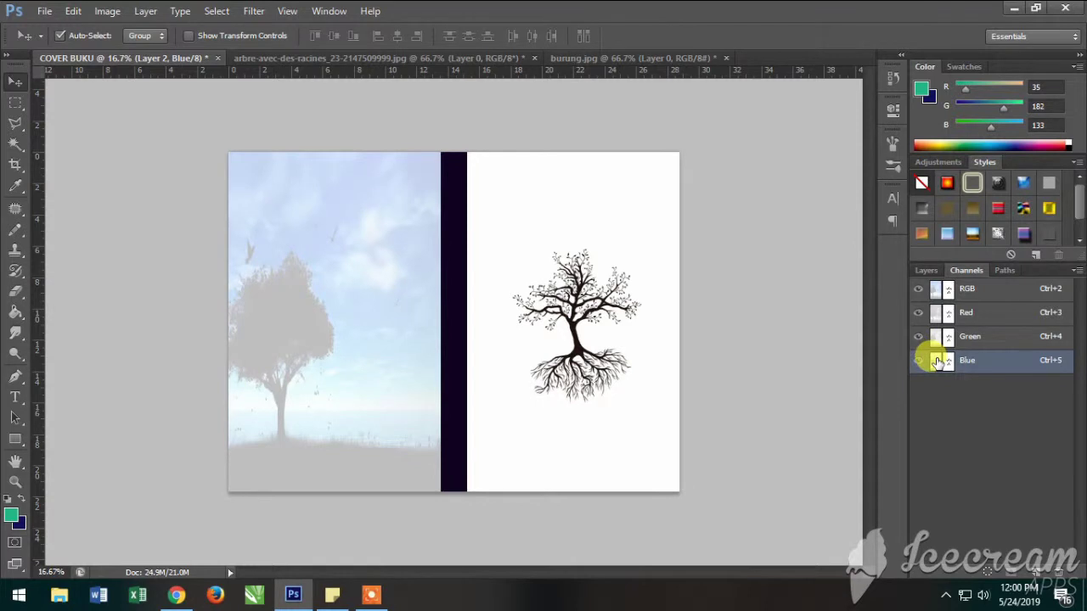
{"action": "left_click", "coordinate": [939, 293]}
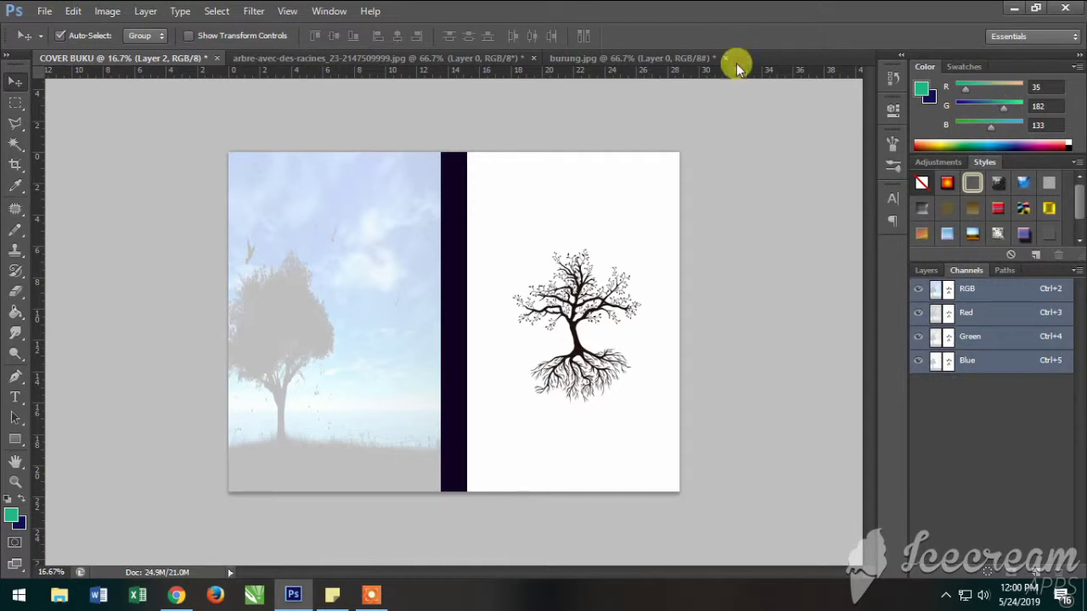
{"action": "left_click", "coordinate": [914, 313]}
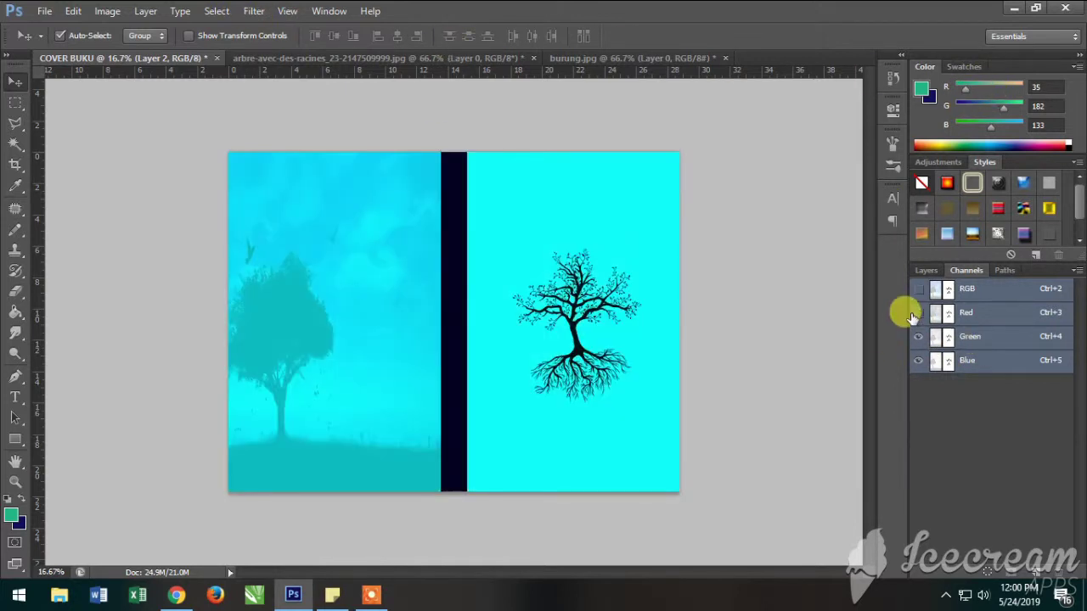
{"action": "left_click", "coordinate": [918, 336]}
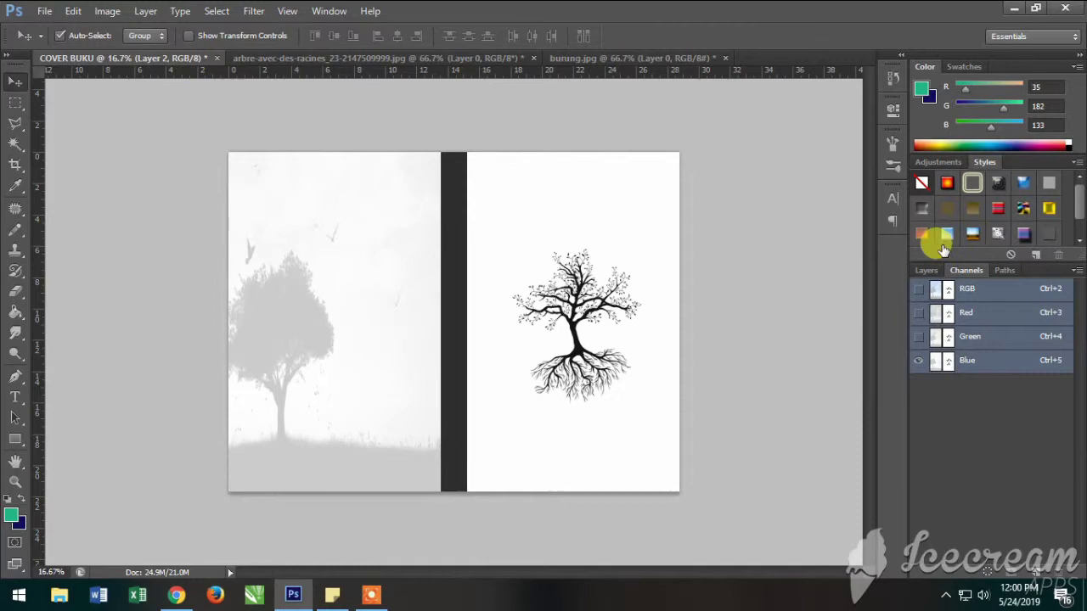
Show the Layers panel and cycle through Layer 0, Layer 1, Layer 2 and Background copy, ending on Layer 1
{"action": "left_click", "coordinate": [925, 272]}
{"action": "left_click", "coordinate": [952, 410]}
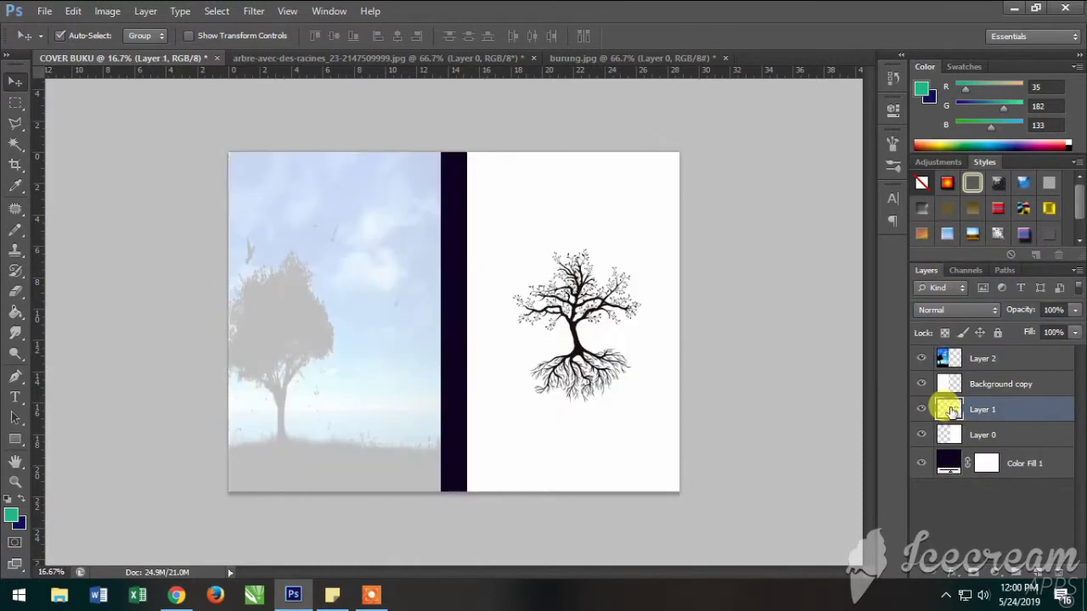
{"action": "left_click", "coordinate": [942, 383]}
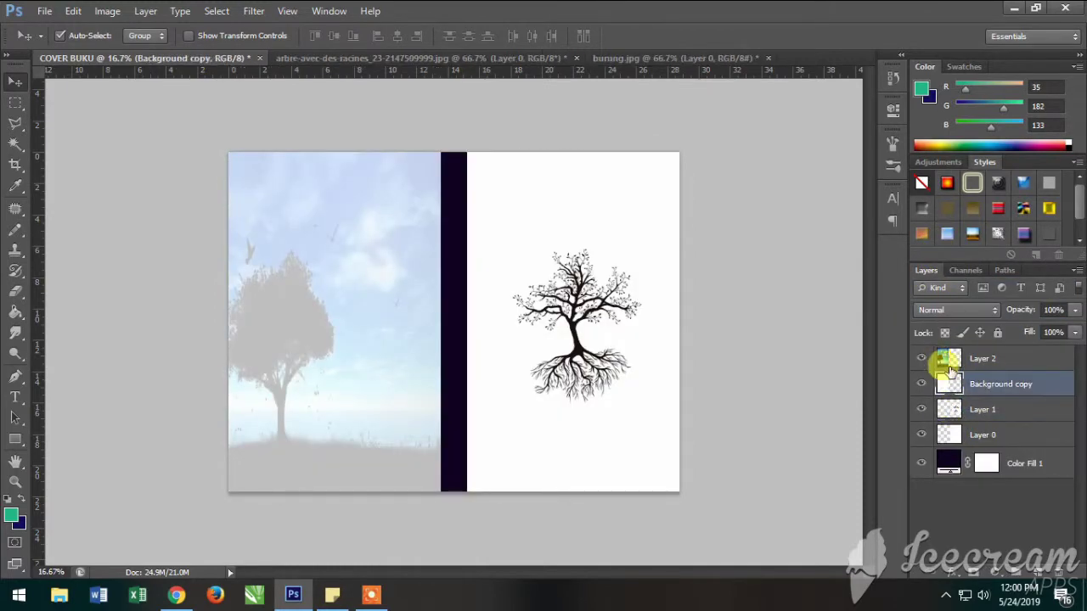
{"action": "left_click", "coordinate": [941, 358]}
{"action": "left_click", "coordinate": [943, 433]}
{"action": "left_click", "coordinate": [944, 409]}
{"action": "left_click", "coordinate": [944, 383]}
{"action": "left_click", "coordinate": [951, 360]}
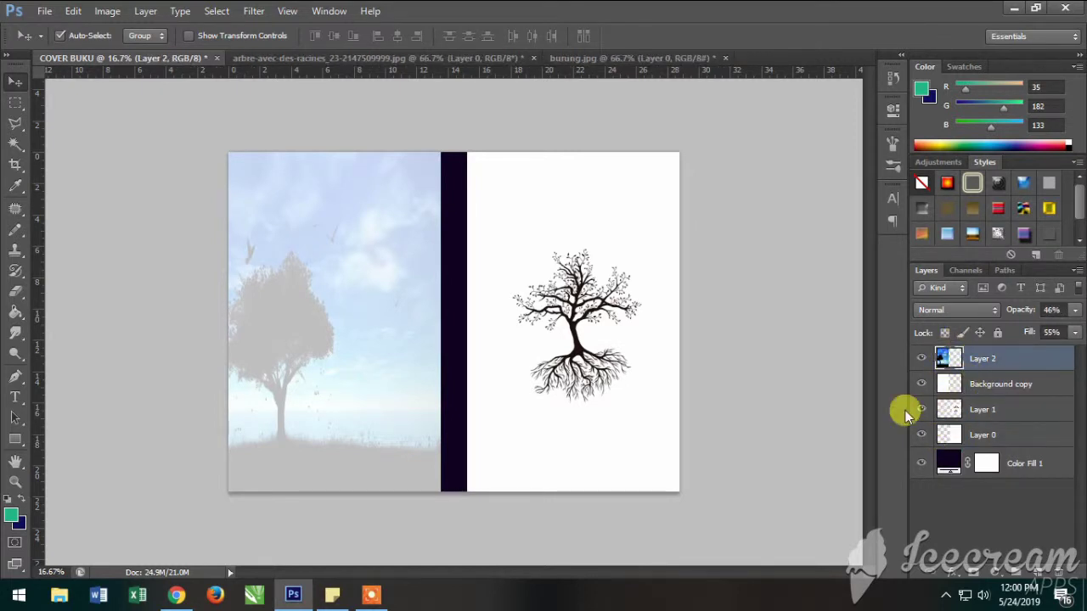
{"action": "left_click", "coordinate": [942, 434]}
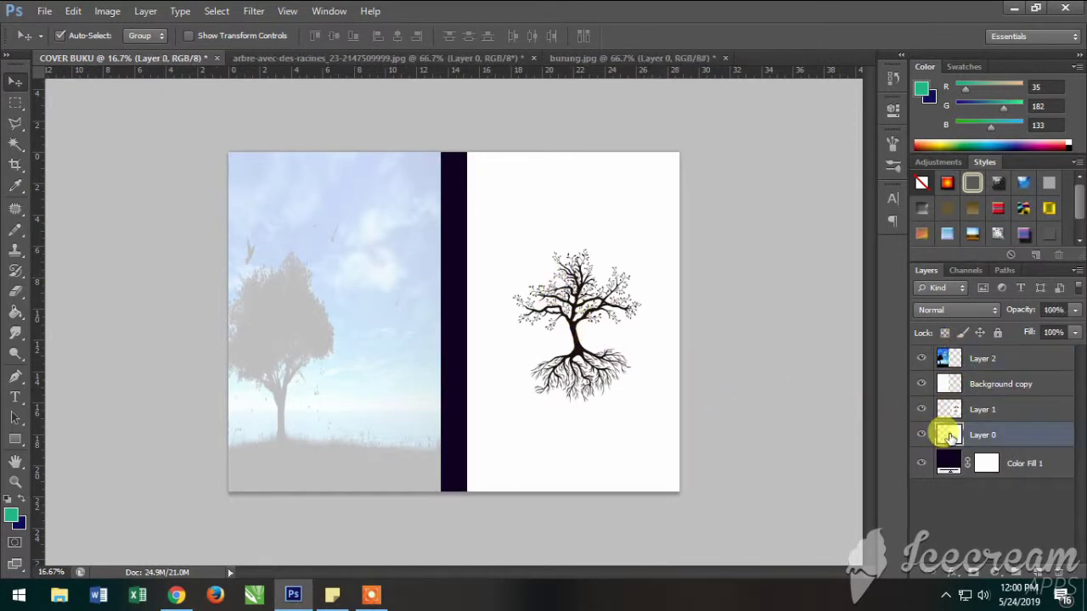
{"action": "left_click", "coordinate": [941, 409]}
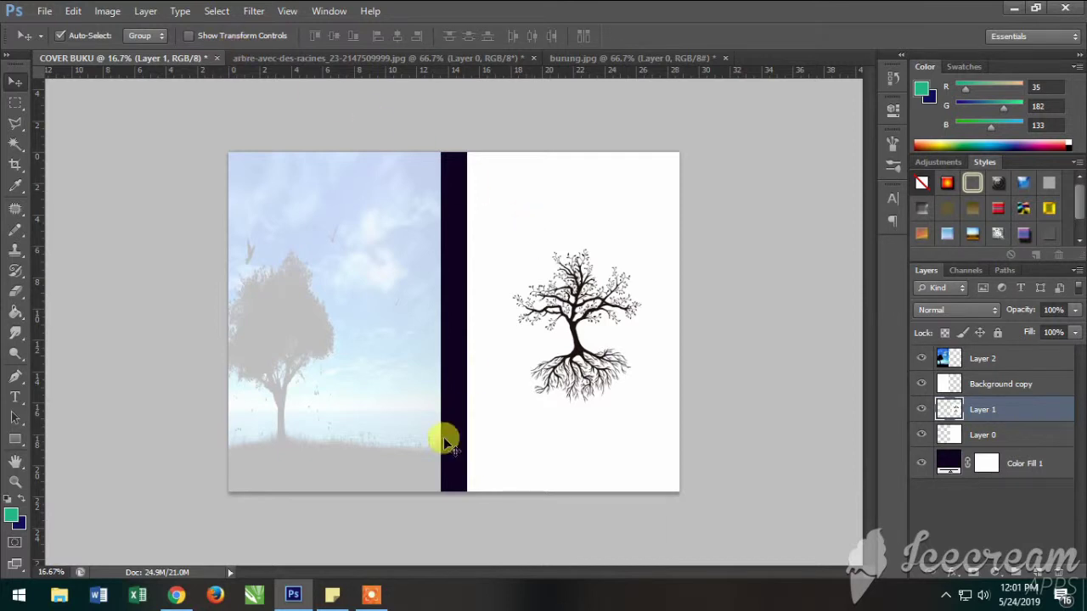
Start a text layer above the tree set to the Brusher font at 72 pt
{"action": "left_click", "coordinate": [15, 395]}
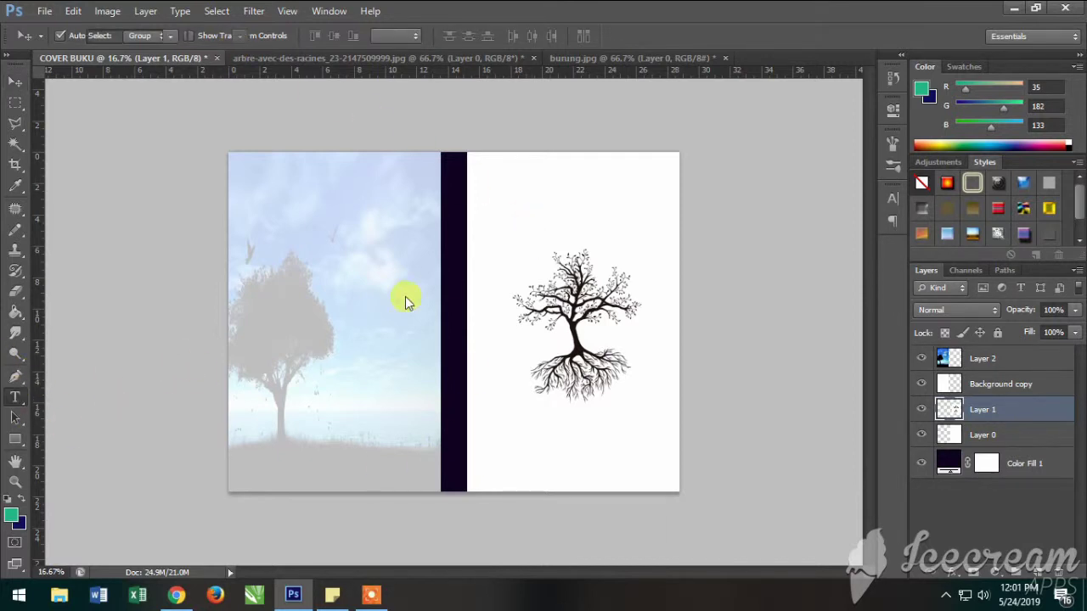
{"action": "left_click", "coordinate": [528, 199]}
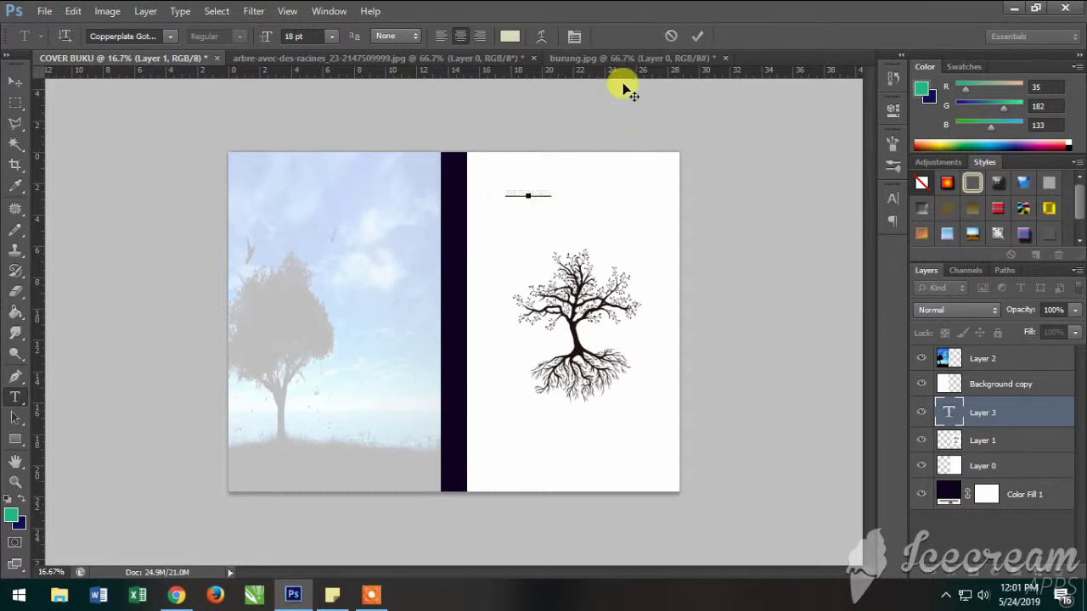
{"action": "key", "text": "ctrl+a"}
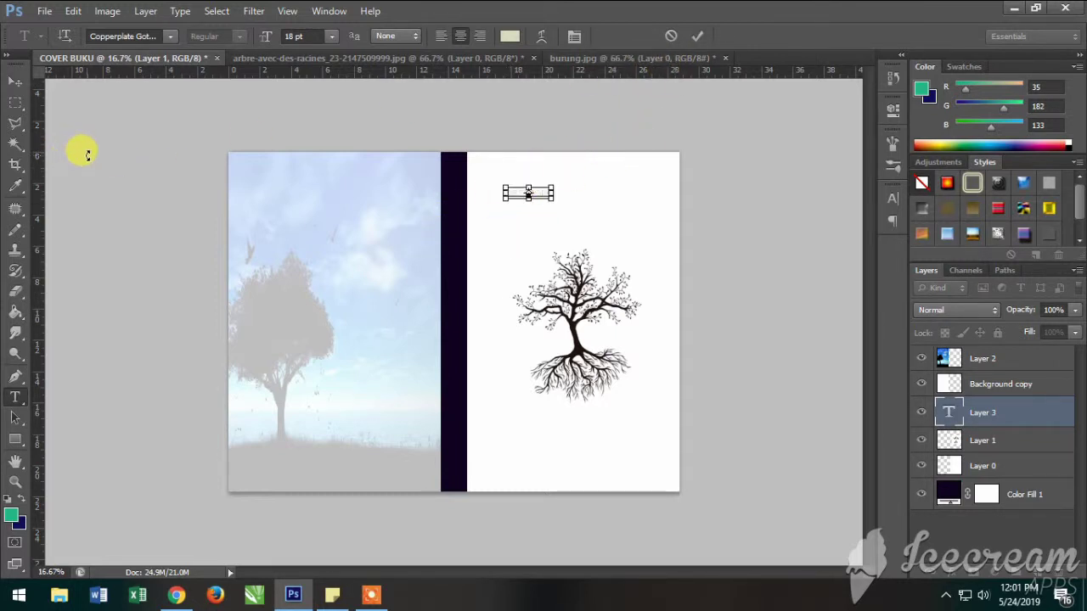
{"action": "left_click", "coordinate": [167, 37]}
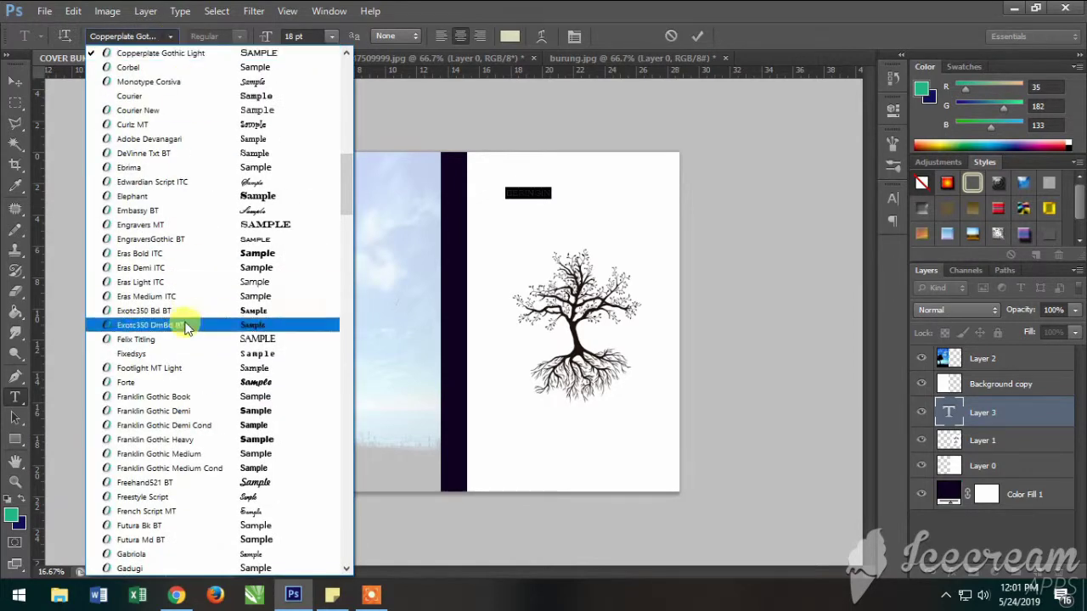
{"action": "scroll", "coordinate": [293, 339], "scroll_direction": "down", "scroll_amount": 1}
{"action": "scroll", "coordinate": [292, 284], "scroll_direction": "down", "scroll_amount": 5}
{"action": "scroll", "coordinate": [310, 314], "scroll_direction": "down", "scroll_amount": 3}
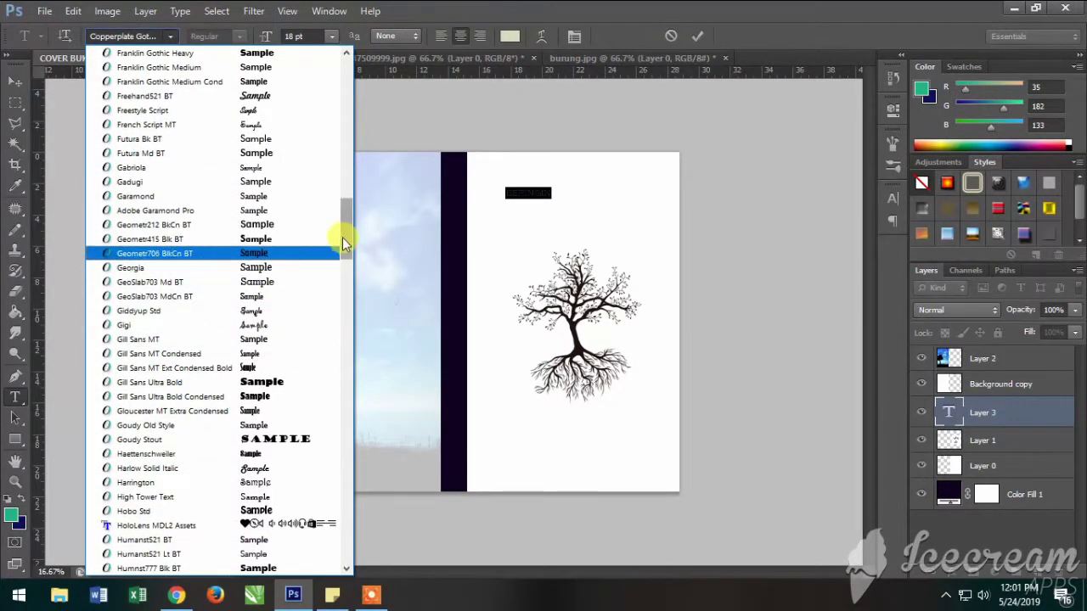
{"action": "mouse_move", "coordinate": [346, 242]}
{"action": "left_mouse_down"}
{"action": "mouse_move", "coordinate": [345, 276]}
{"action": "mouse_move", "coordinate": [339, 60]}
{"action": "mouse_move", "coordinate": [329, 318]}
{"action": "mouse_move", "coordinate": [337, 125]}
{"action": "left_mouse_up"}
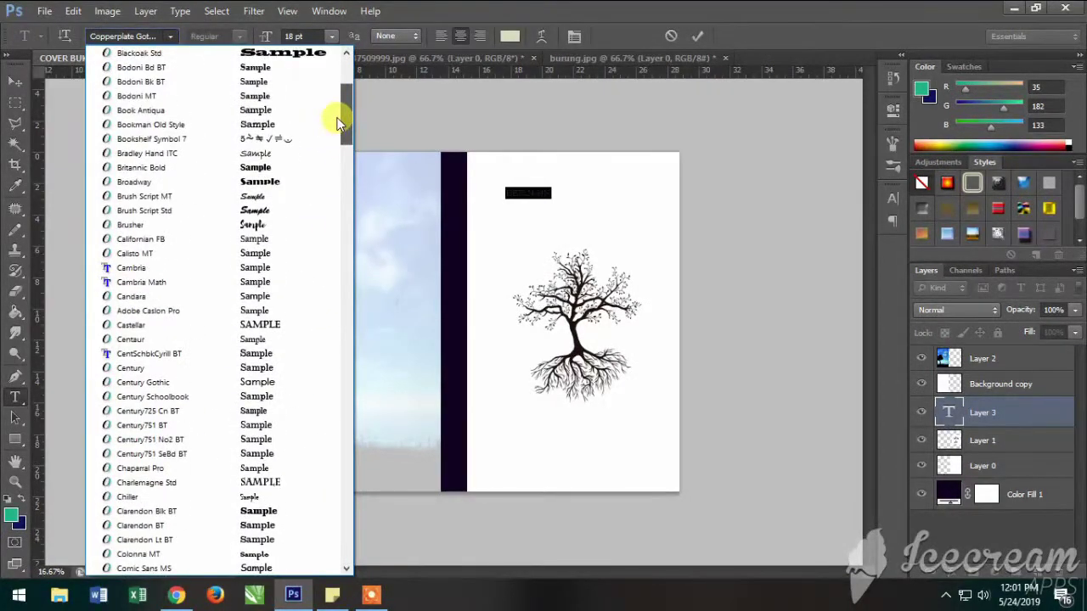
{"action": "left_click", "coordinate": [265, 225]}
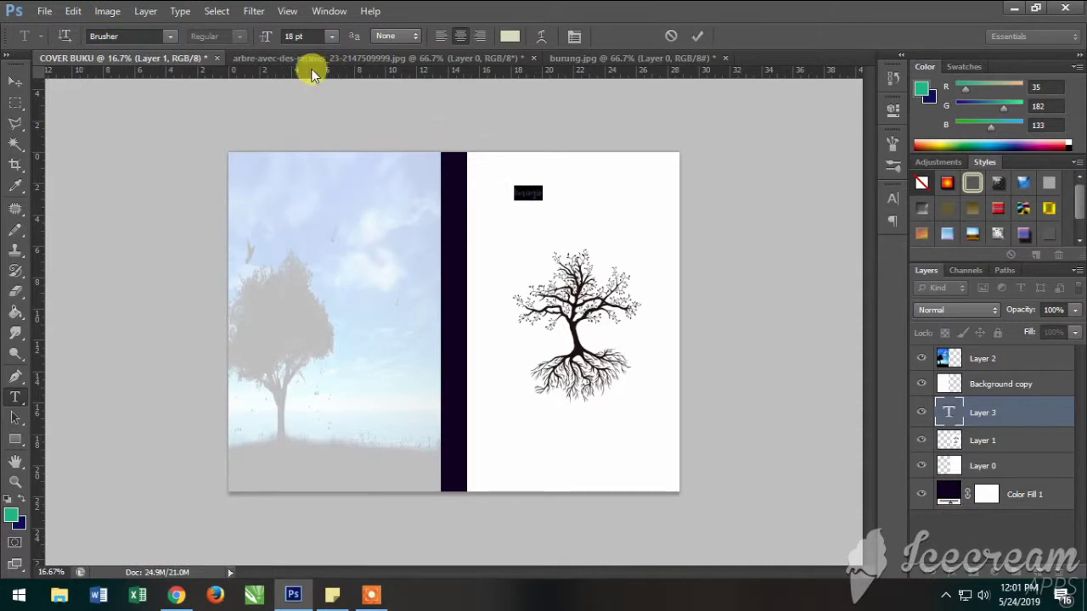
{"action": "left_click", "coordinate": [330, 36]}
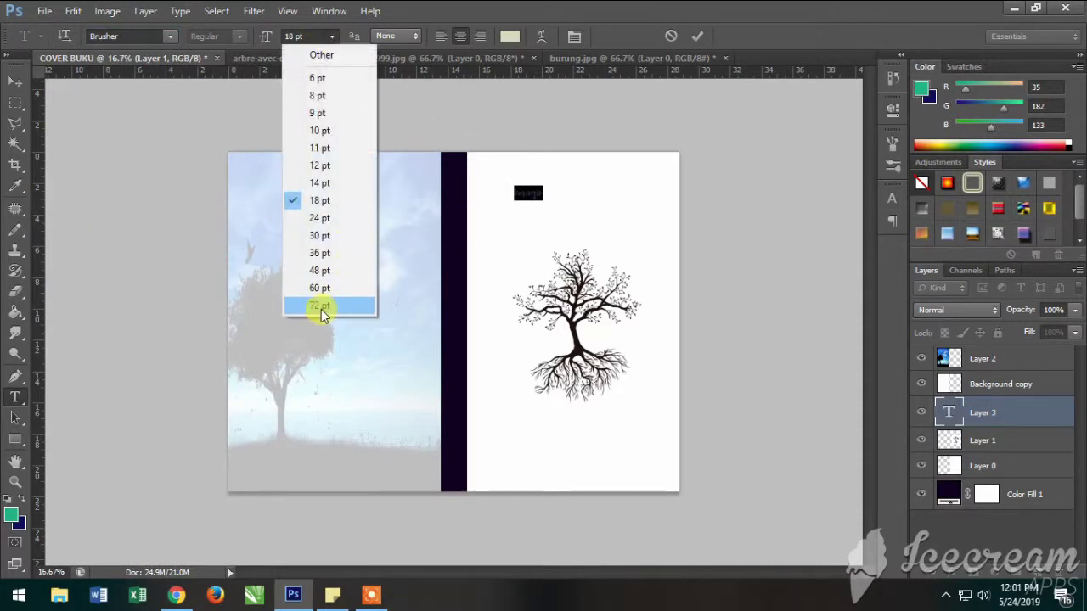
{"action": "left_click", "coordinate": [364, 303]}
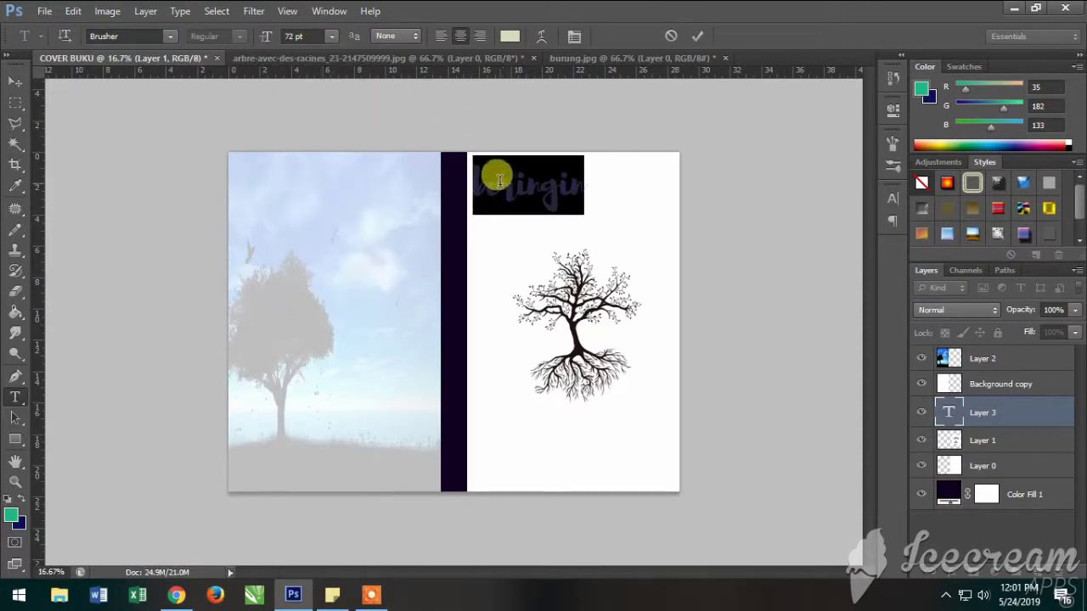
Type the title BERINGIN and position it above the tree
{"action": "type", "text": "B"}
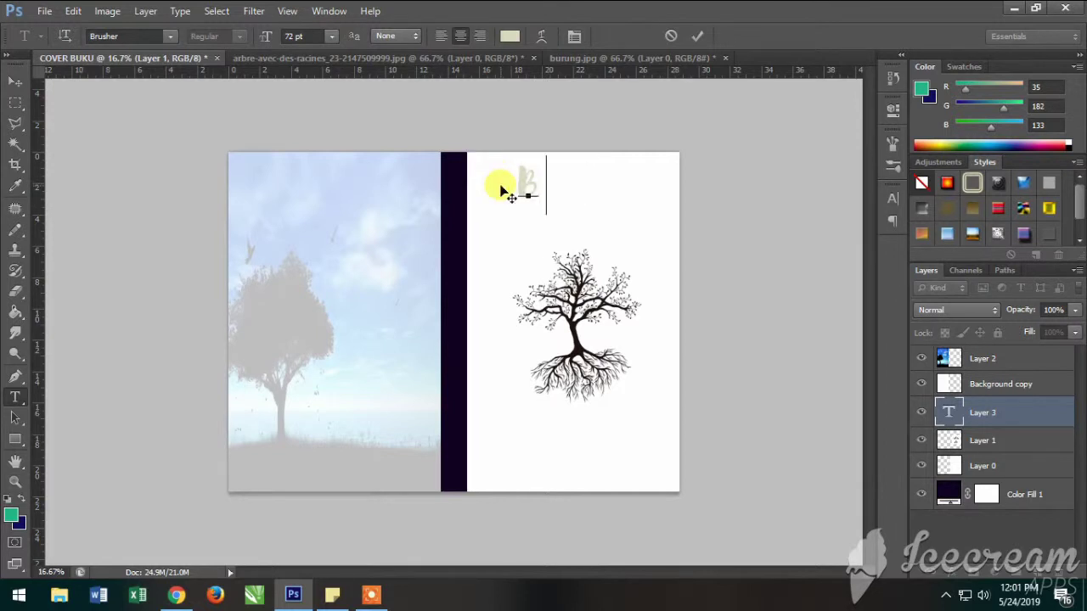
{"action": "type", "text": "ERINGIN"}
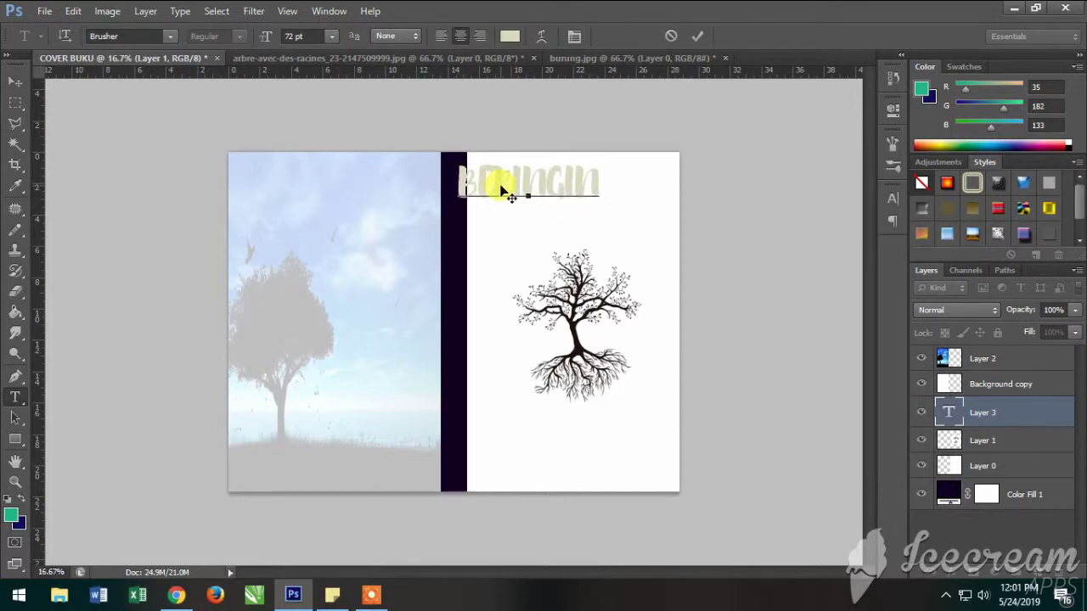
{"action": "left_click", "coordinate": [15, 81]}
{"action": "left_click_drag", "start_coordinate": [516, 180], "coordinate": [562, 195]}
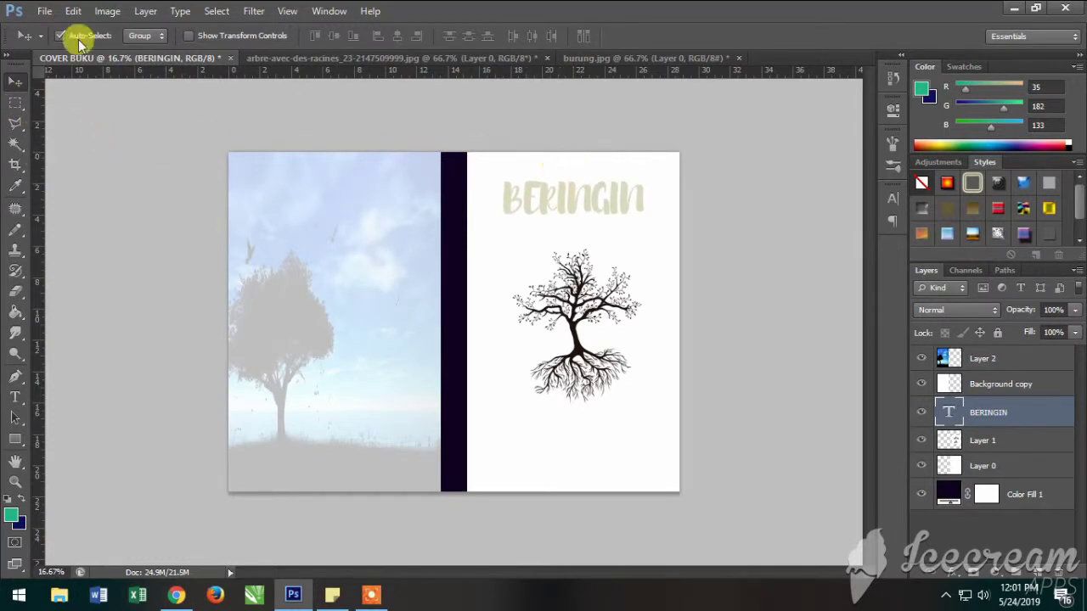
Recolour the whole BERINGIN title mid green (299d4c) and commit the edit
{"action": "left_click", "coordinate": [13, 399]}
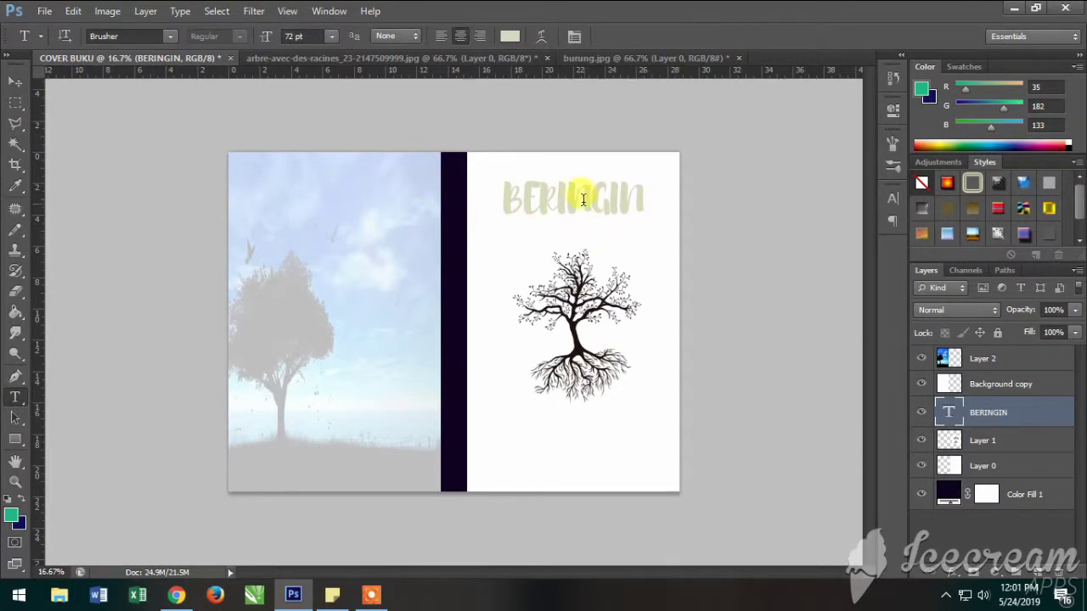
{"action": "left_click", "coordinate": [513, 192]}
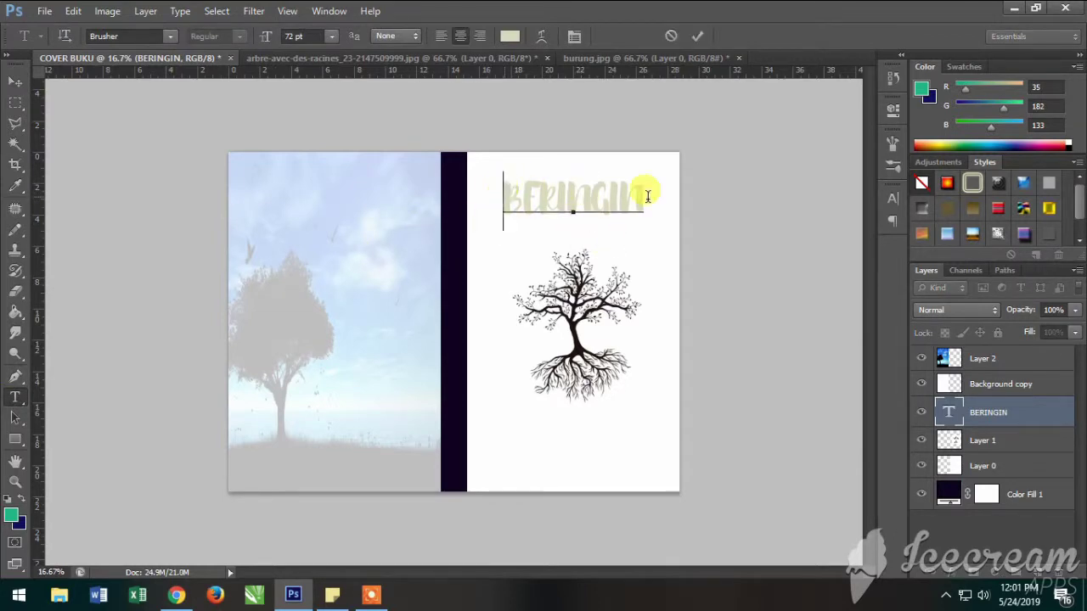
{"action": "left_click_drag", "start_coordinate": [499, 192], "coordinate": [652, 194]}
{"action": "left_click", "coordinate": [510, 36]}
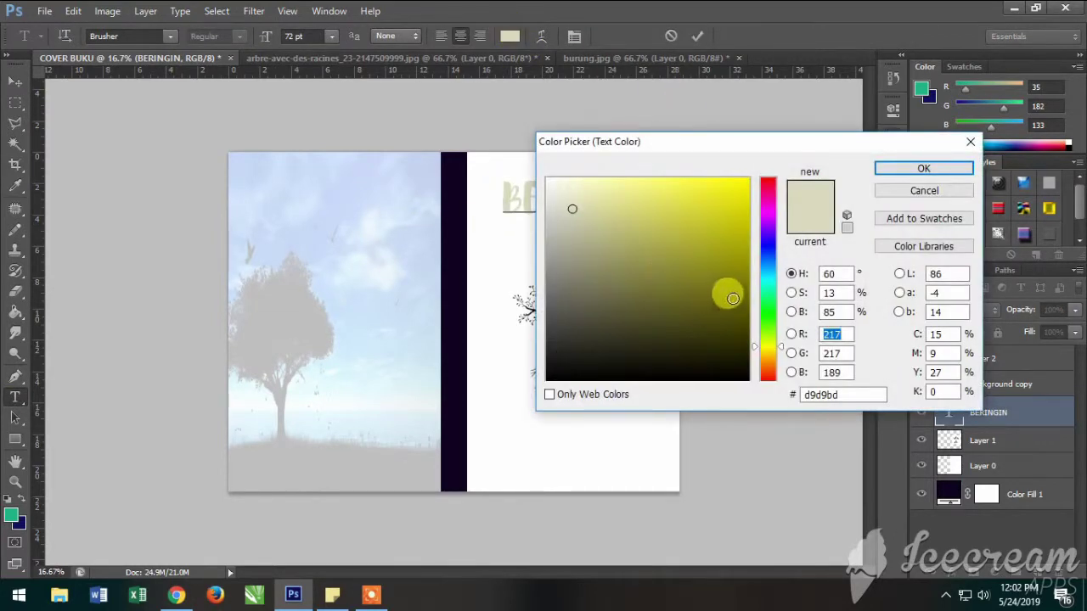
{"action": "left_click", "coordinate": [767, 305]}
{"action": "left_click_drag", "start_coordinate": [694, 246], "coordinate": [706, 264]}
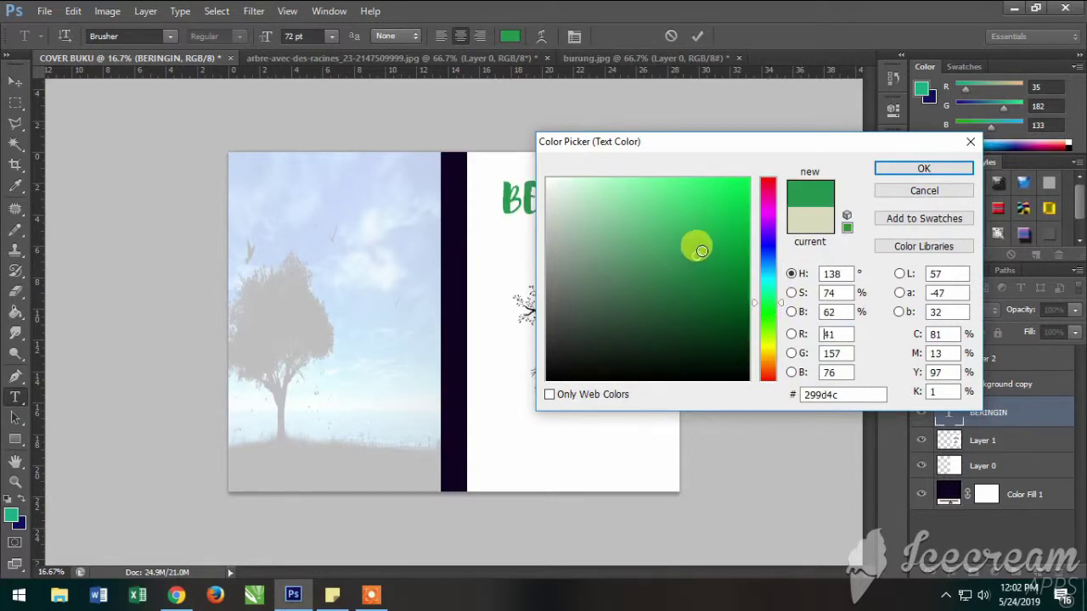
{"action": "left_click", "coordinate": [923, 171]}
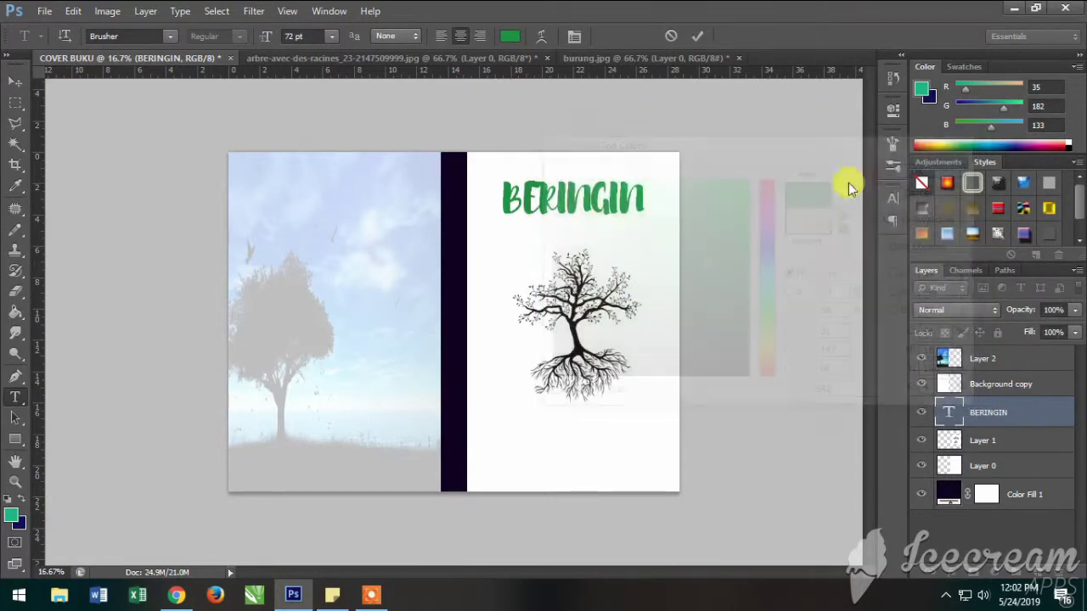
{"action": "left_click", "coordinate": [641, 194]}
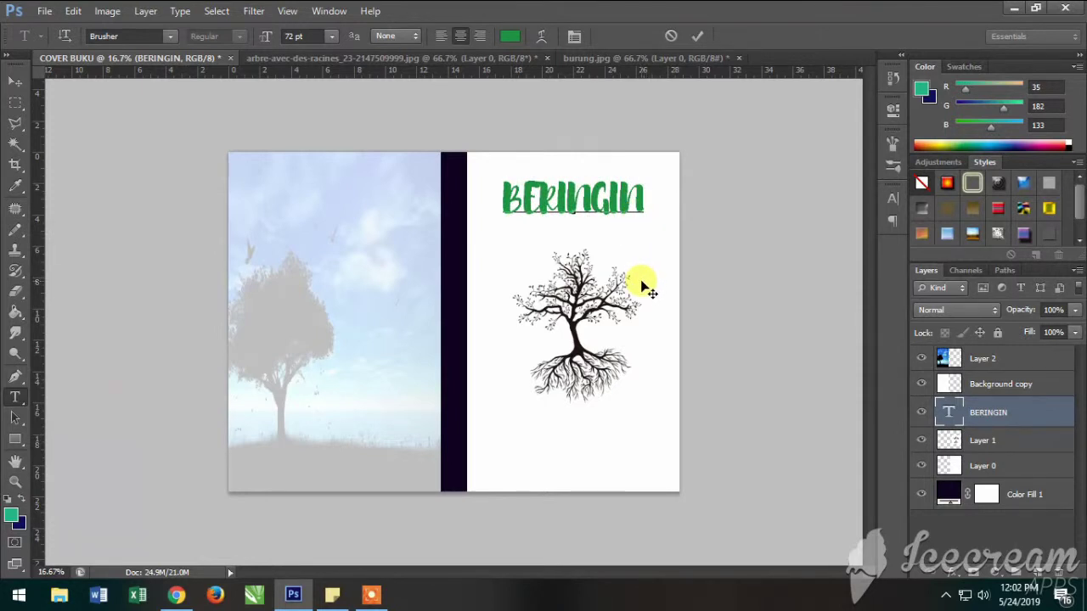
{"action": "left_click", "coordinate": [697, 36]}
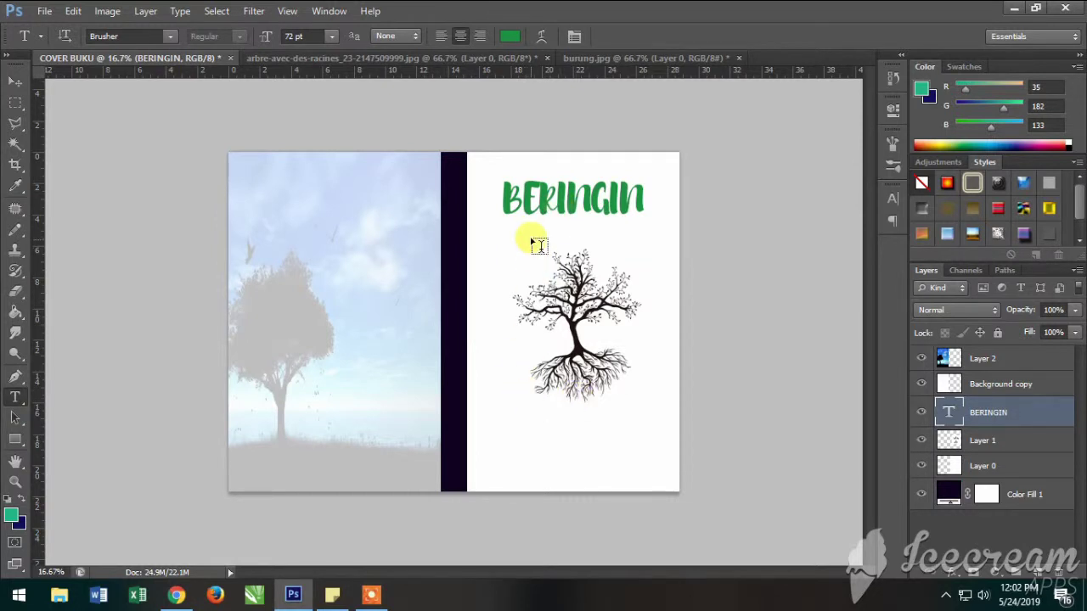
Draw a new text box below BERINGIN, resize it slightly, and commit it as a new layer
{"action": "left_click_drag", "start_coordinate": [531, 239], "coordinate": [649, 252]}
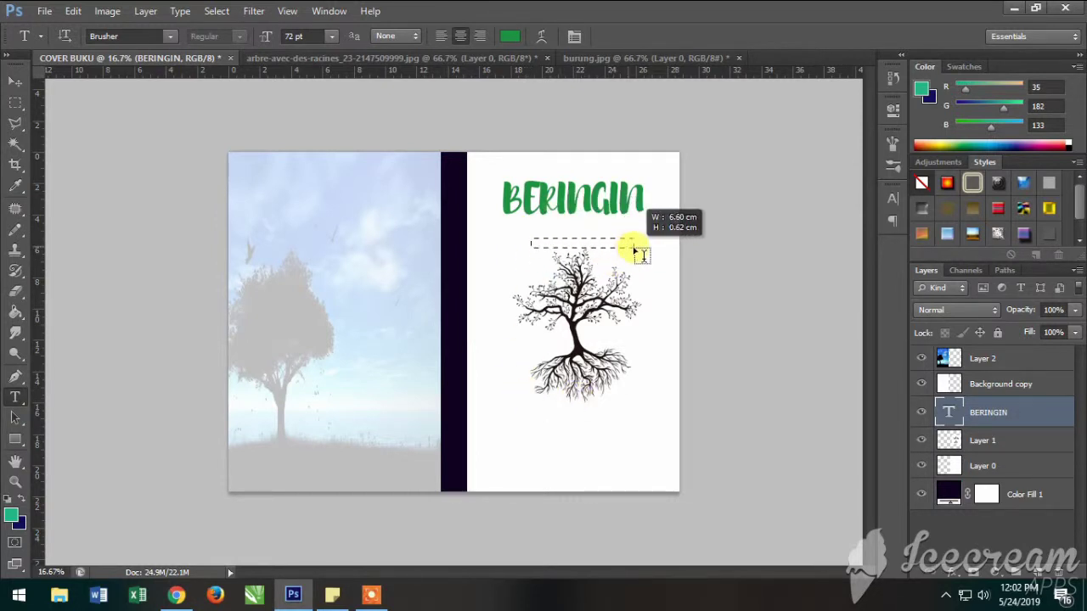
{"action": "left_click_drag", "start_coordinate": [649, 252], "coordinate": [645, 252]}
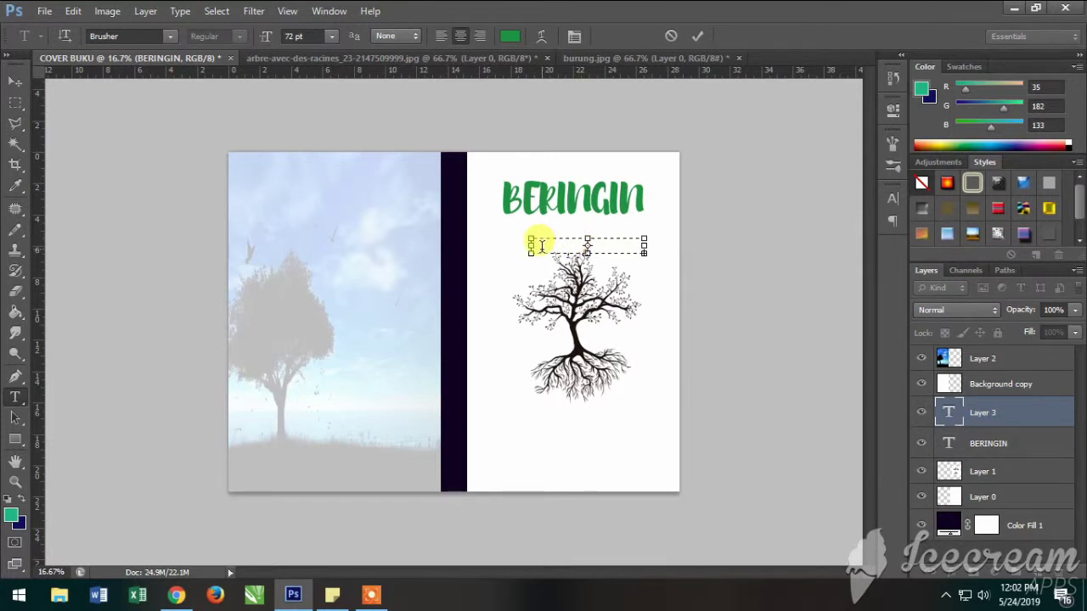
{"action": "left_click", "coordinate": [573, 246]}
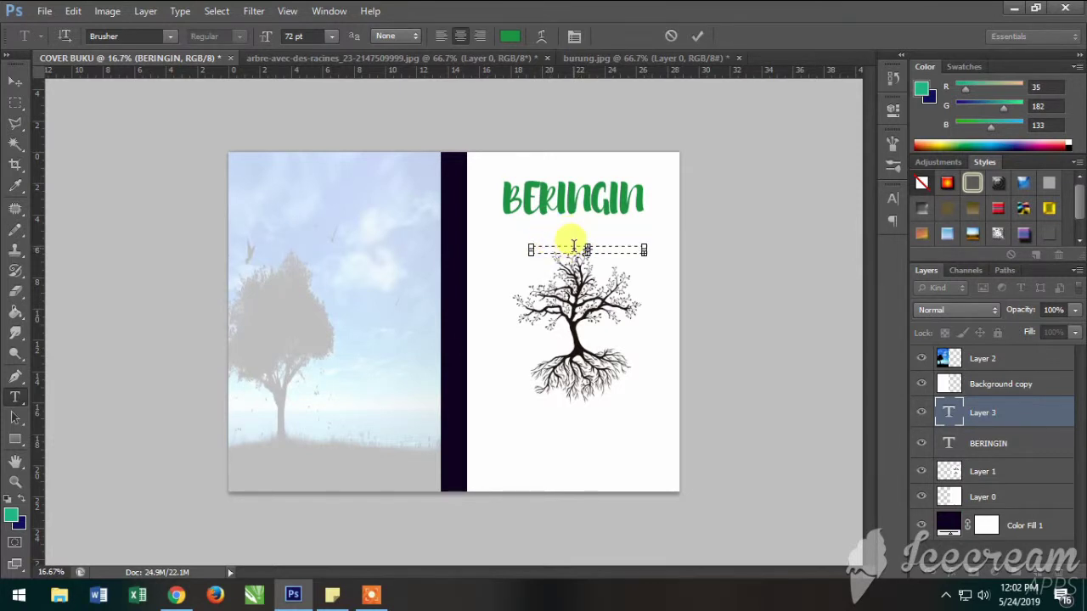
{"action": "left_click_drag", "start_coordinate": [577, 247], "coordinate": [568, 239]}
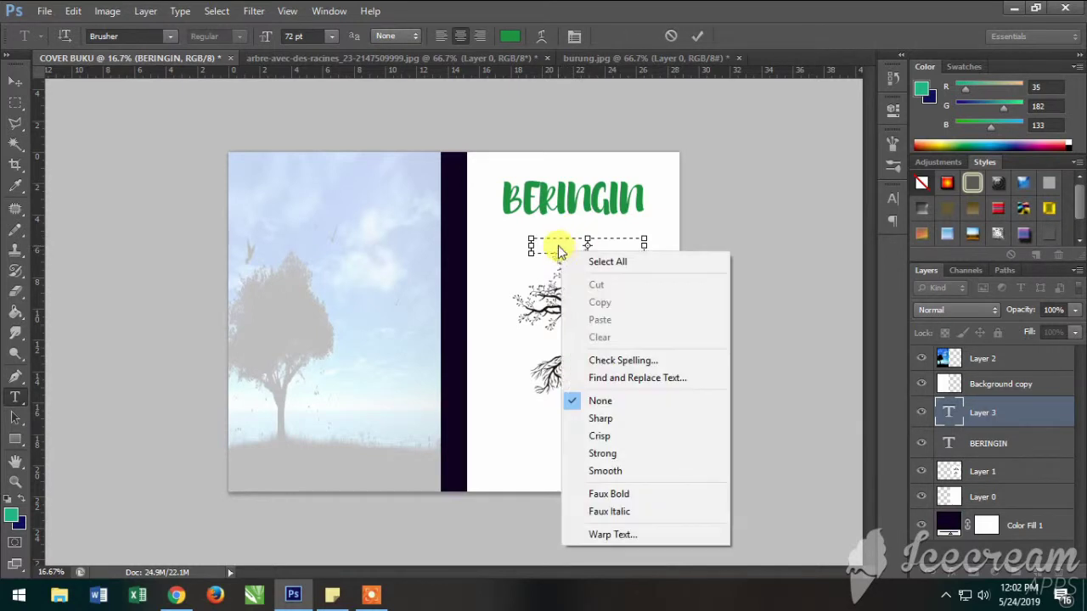
{"action": "left_click", "coordinate": [556, 245]}
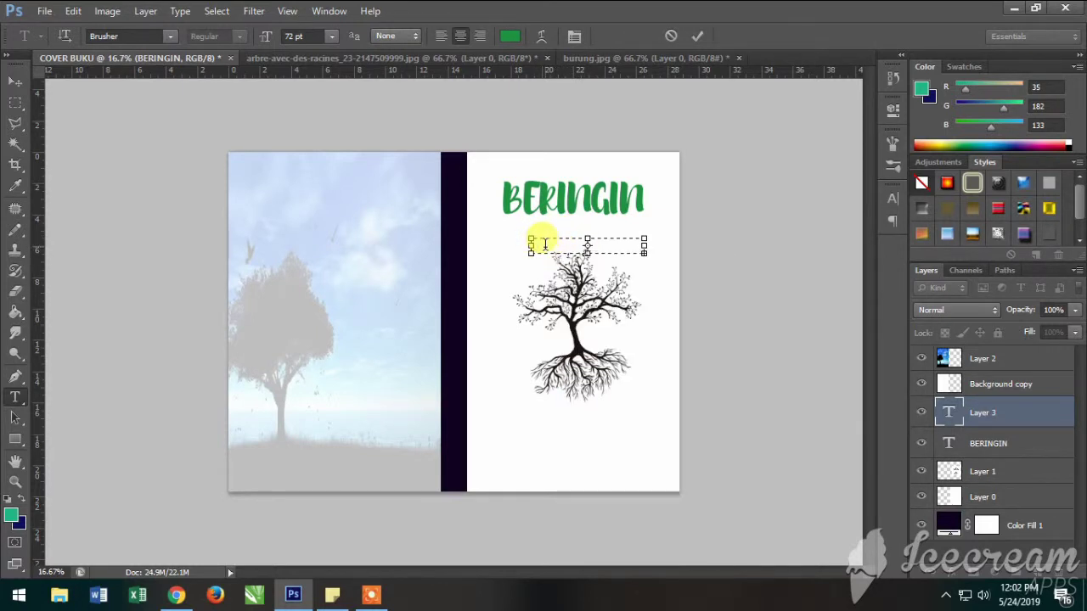
{"action": "left_click", "coordinate": [697, 36]}
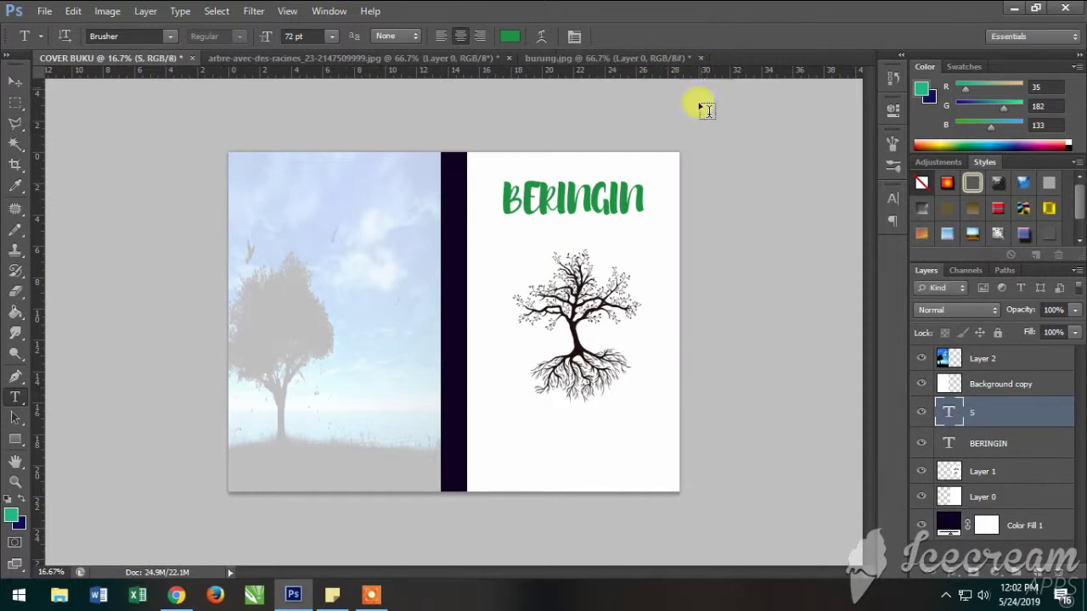
Zoom in and back out on the front cover, then return to editing the BERINGIN title
{"action": "left_click", "coordinate": [538, 200]}
{"action": "left_click", "coordinate": [696, 36]}
{"action": "key", "text": "ctrl+plus"}
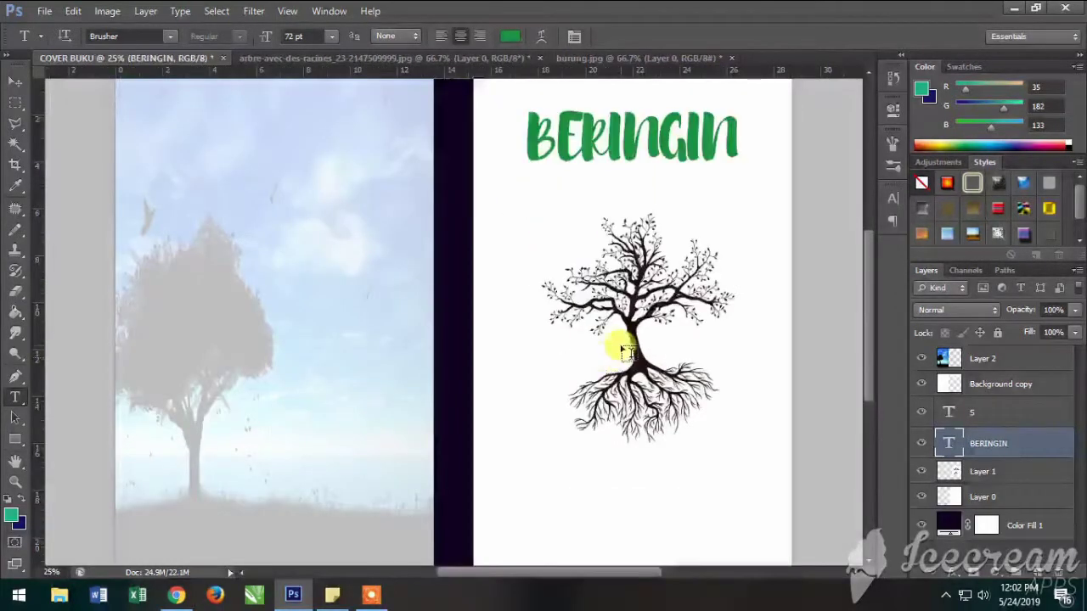
{"action": "key", "text": "ctrl+plus"}
{"action": "key", "text": "ctrl+plus"}
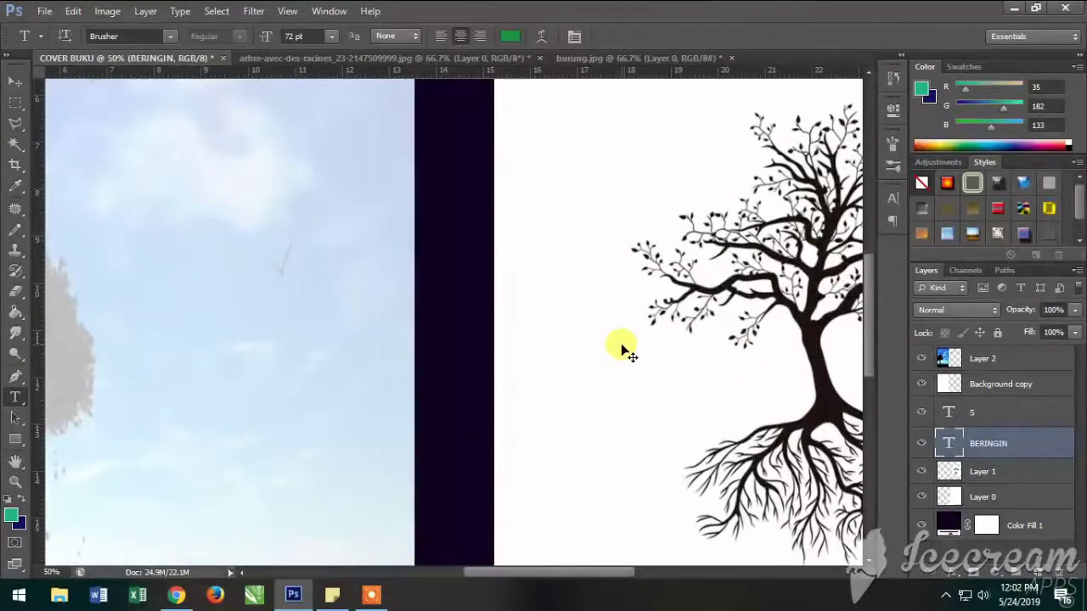
{"action": "key", "text": "ctrl+minus"}
{"action": "key", "text": "ctrl+minus"}
{"action": "key", "text": "ctrl+minus"}
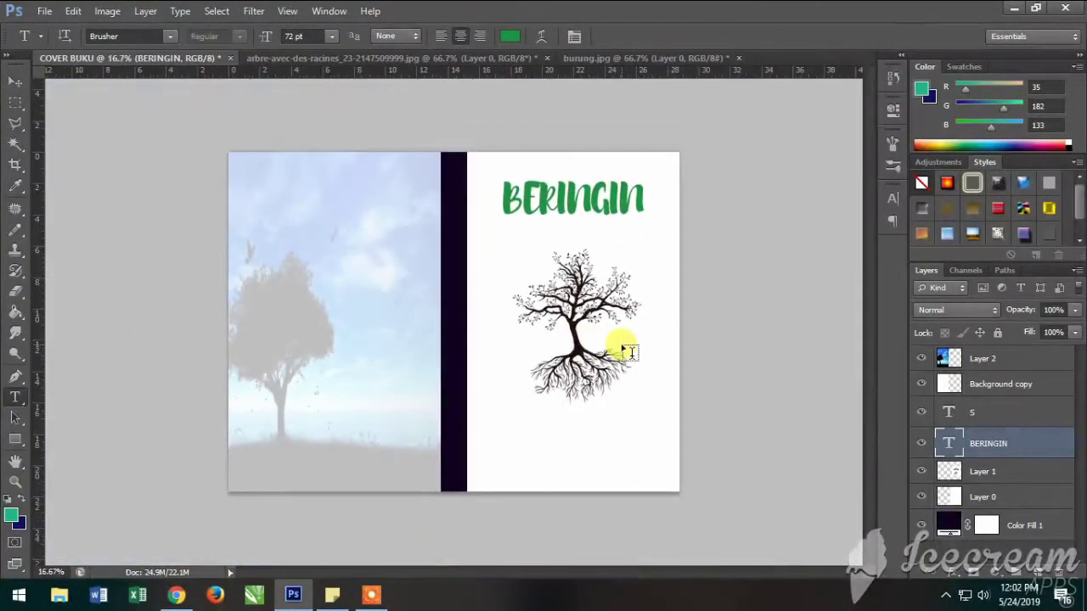
{"action": "left_click", "coordinate": [641, 199]}
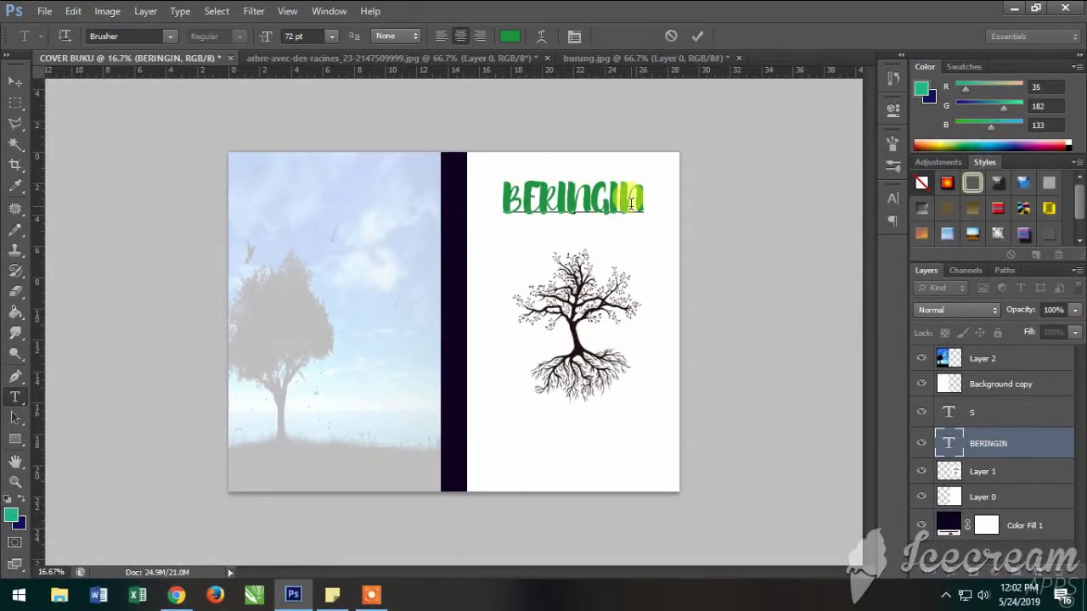
Add the second line 'Sebuah Kumpulan Cerpen' under BERINGIN at 18 pt
{"action": "type", "text": "Sebuah Kum"}
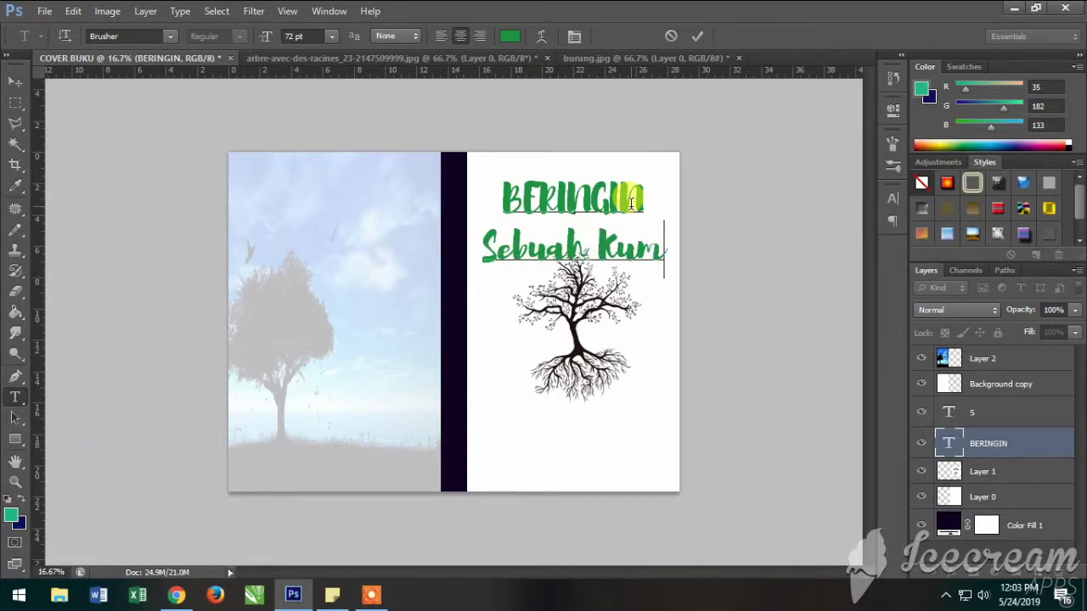
{"action": "type", "text": "pulanCerp"}
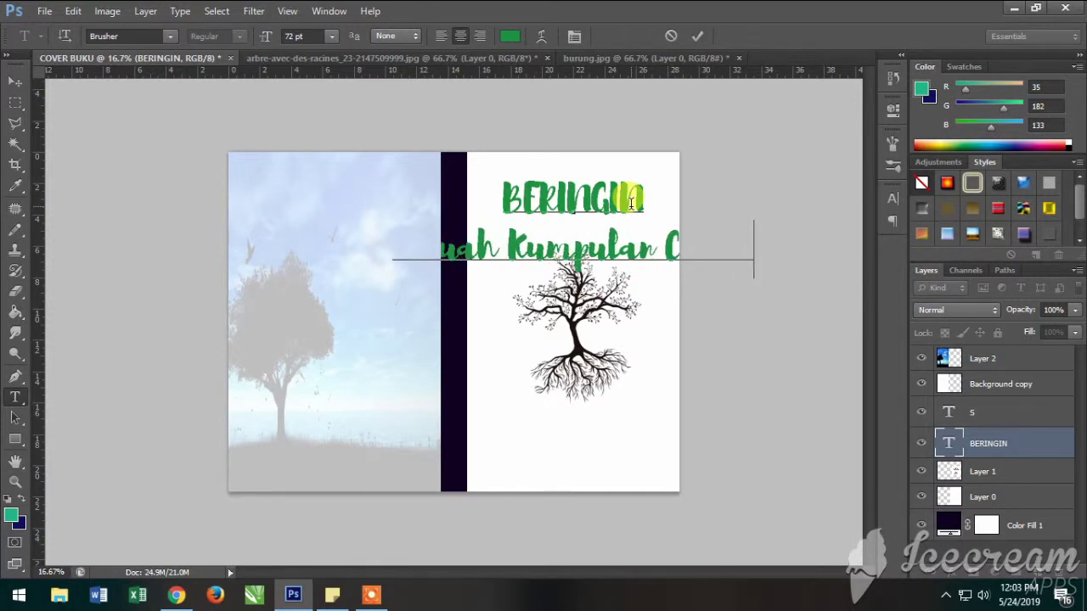
{"action": "left_click", "coordinate": [692, 260]}
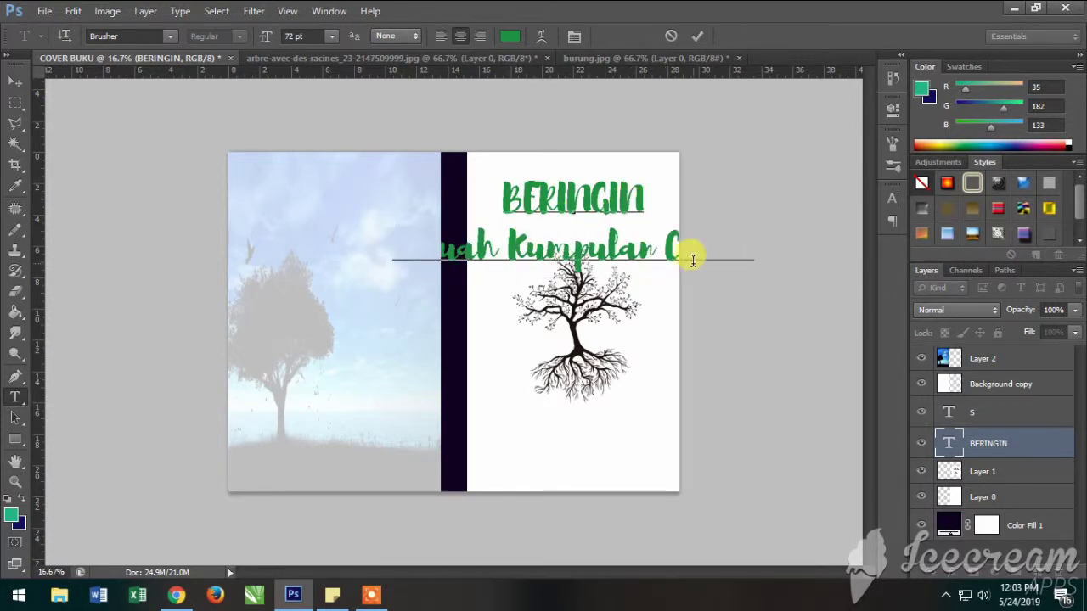
{"action": "mouse_move", "coordinate": [699, 248]}
{"action": "left_mouse_down"}
{"action": "mouse_move", "coordinate": [374, 267]}
{"action": "mouse_move", "coordinate": [793, 246]}
{"action": "left_mouse_up"}
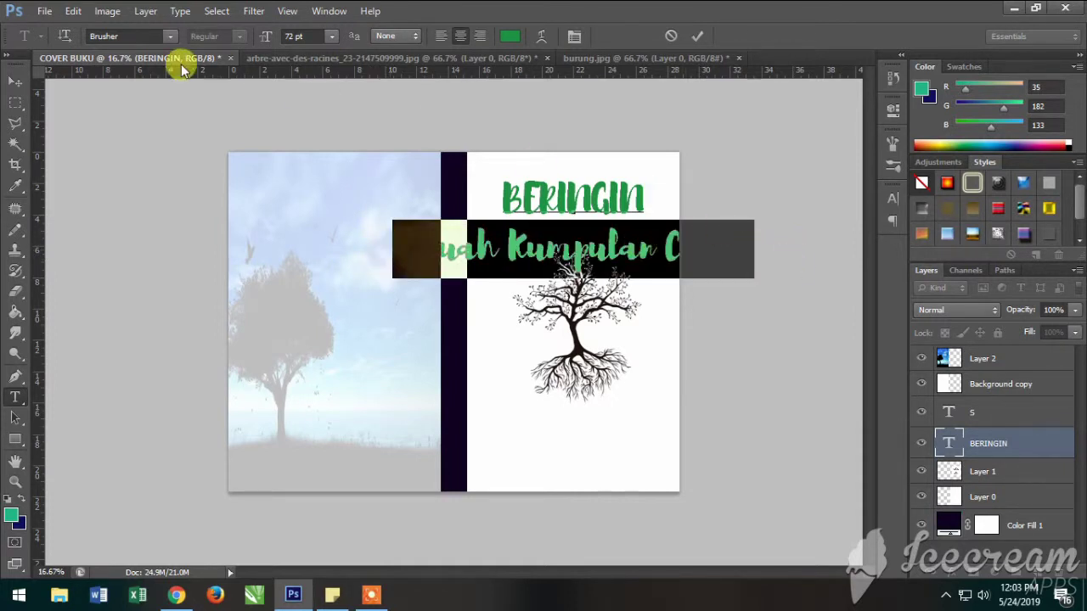
{"action": "left_click", "coordinate": [331, 36]}
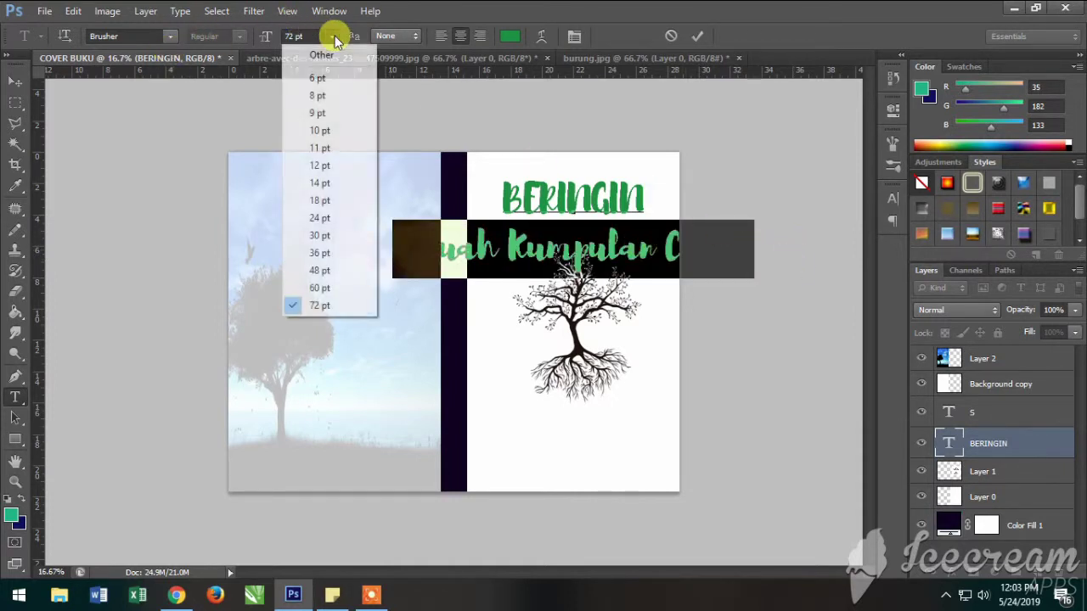
{"action": "left_click", "coordinate": [314, 204]}
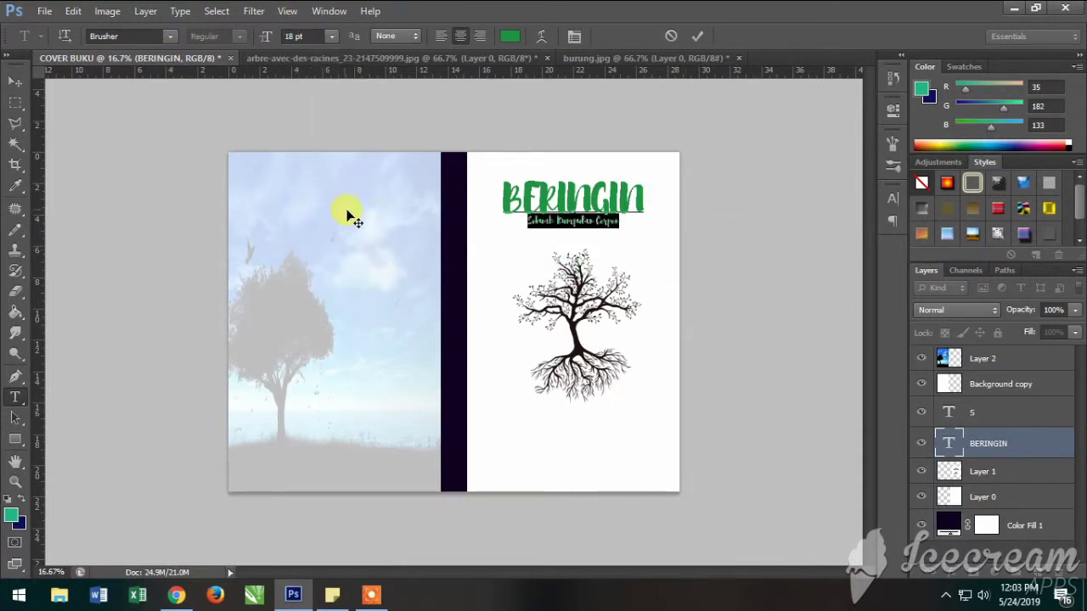
{"action": "left_click", "coordinate": [697, 36]}
{"action": "left_click", "coordinate": [541, 221]}
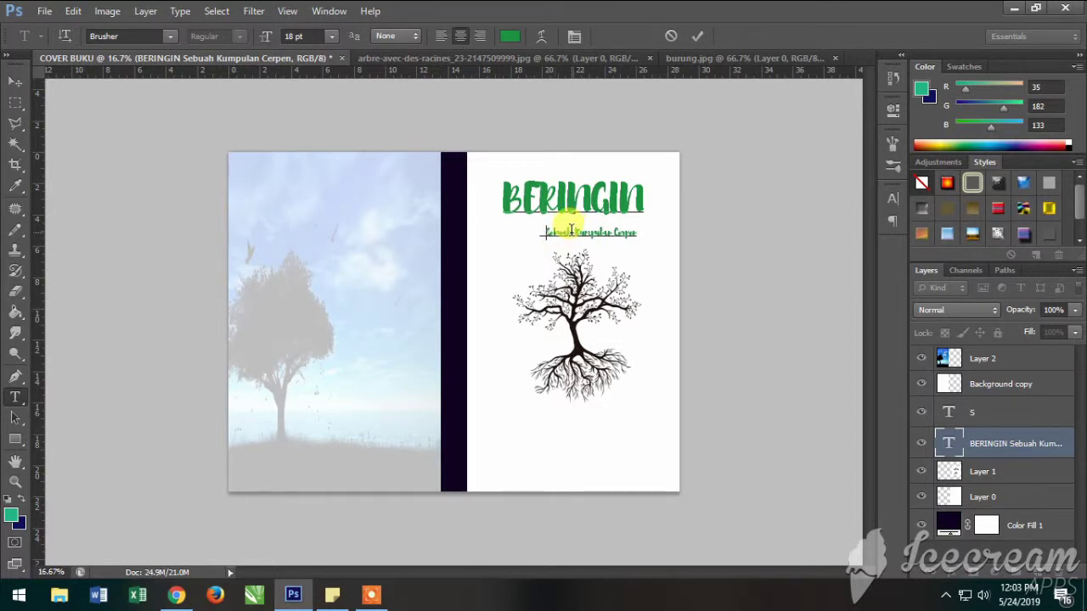
Remove the subtitle's leading spaces and enlarge it to 24 pt
{"action": "key", "text": "BackSpace"}
{"action": "key", "text": "BackSpace"}
{"action": "key", "text": "BackSpace"}
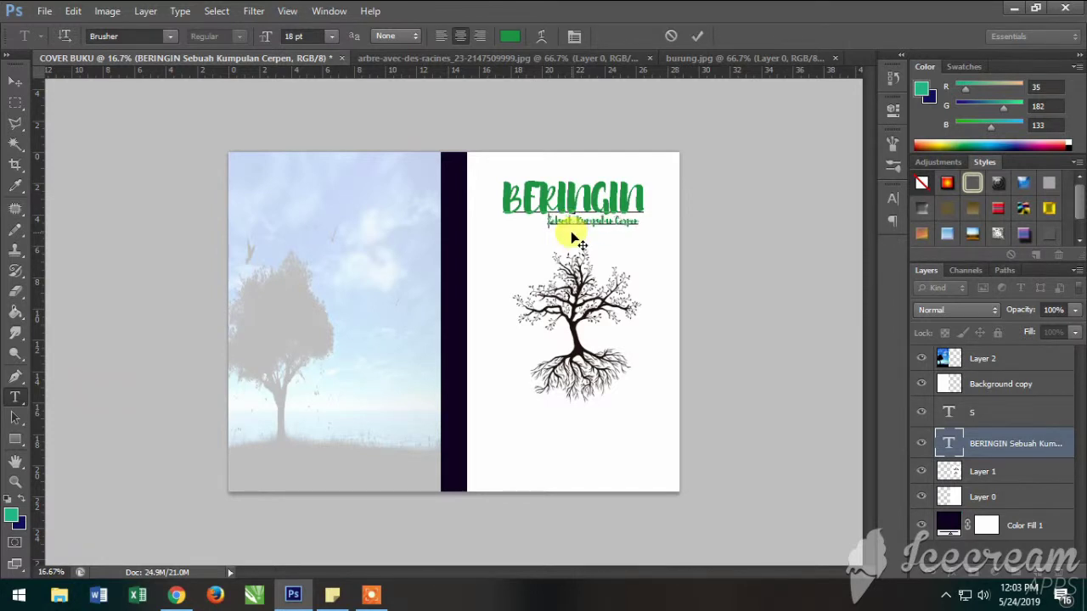
{"action": "left_click_drag", "start_coordinate": [547, 223], "coordinate": [666, 219]}
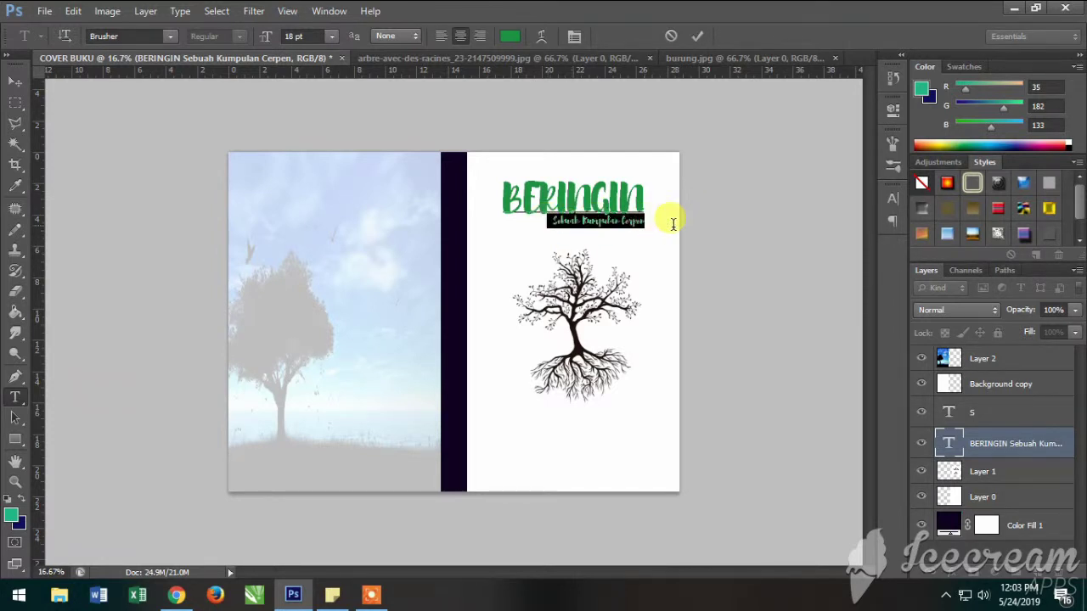
{"action": "left_click", "coordinate": [334, 38]}
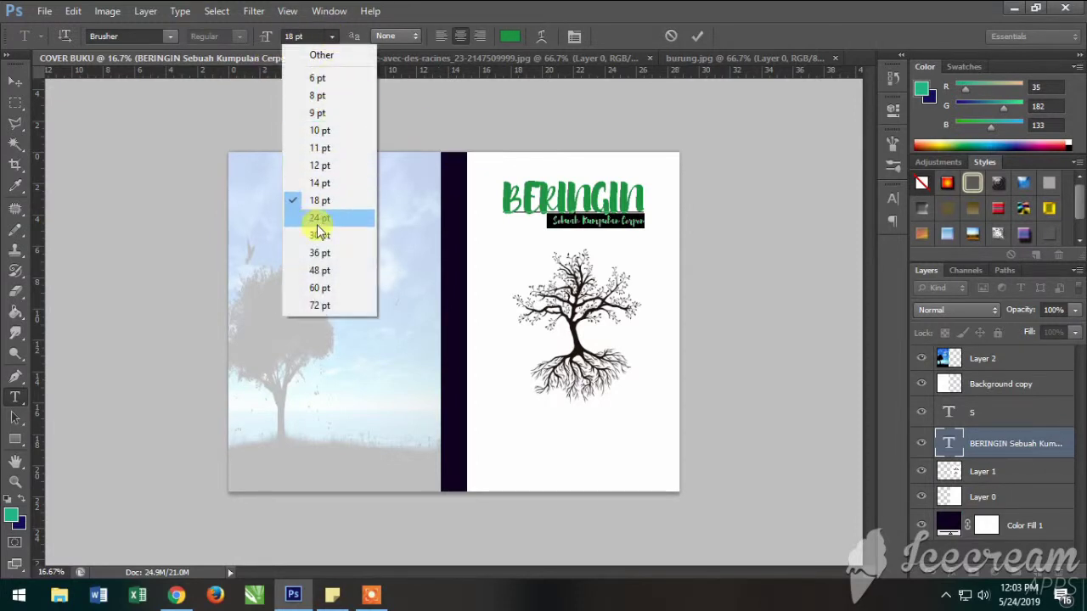
{"action": "left_click", "coordinate": [311, 219]}
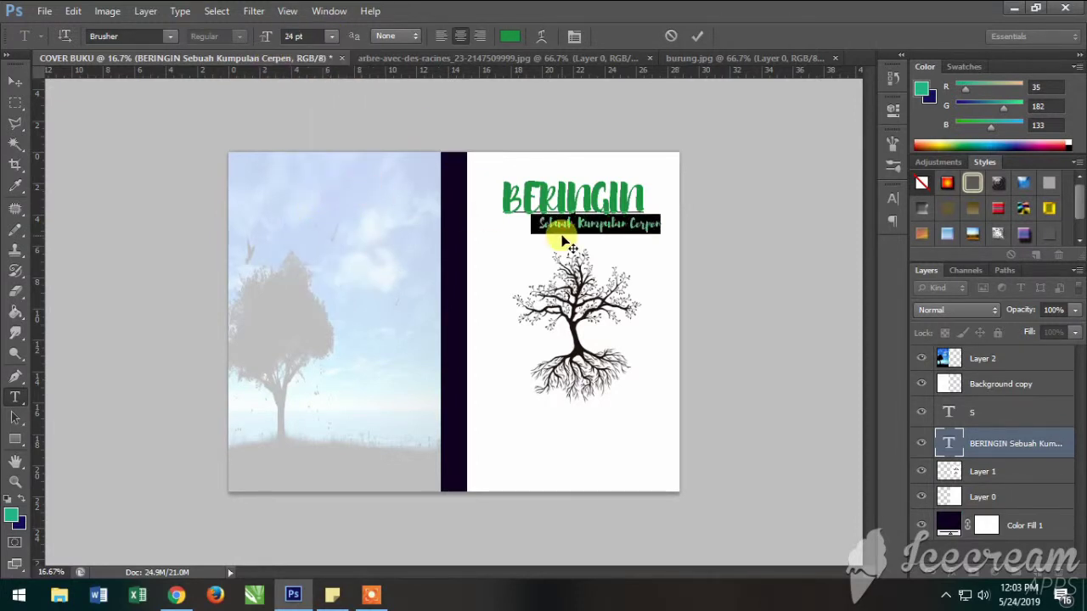
{"action": "left_click_drag", "start_coordinate": [538, 222], "coordinate": [660, 221]}
{"action": "left_click", "coordinate": [331, 36]}
{"action": "left_click", "coordinate": [313, 203]}
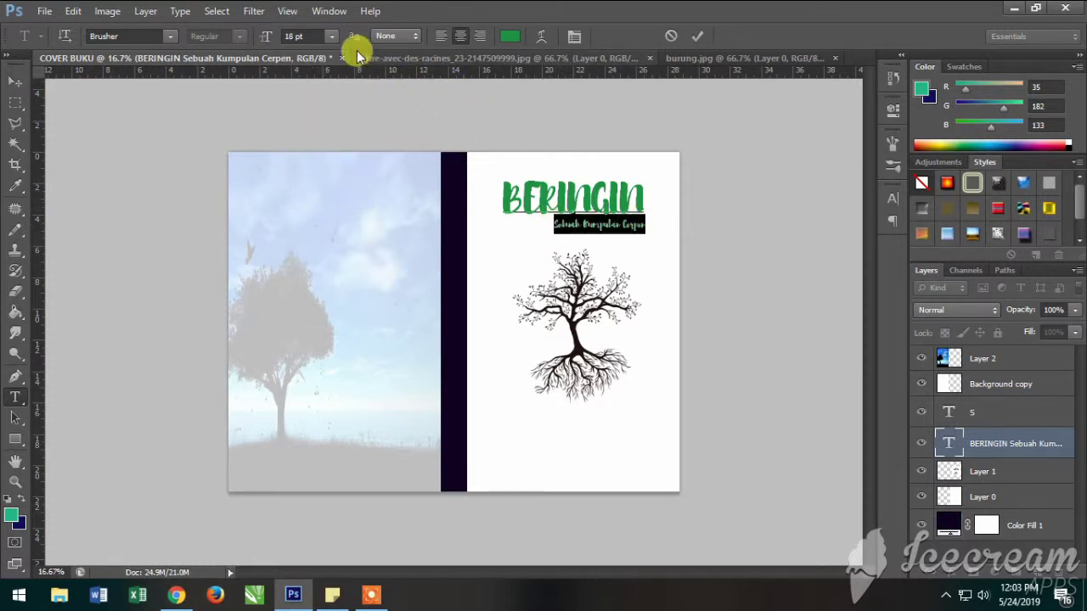
{"action": "left_click", "coordinate": [331, 36]}
{"action": "left_click", "coordinate": [320, 217]}
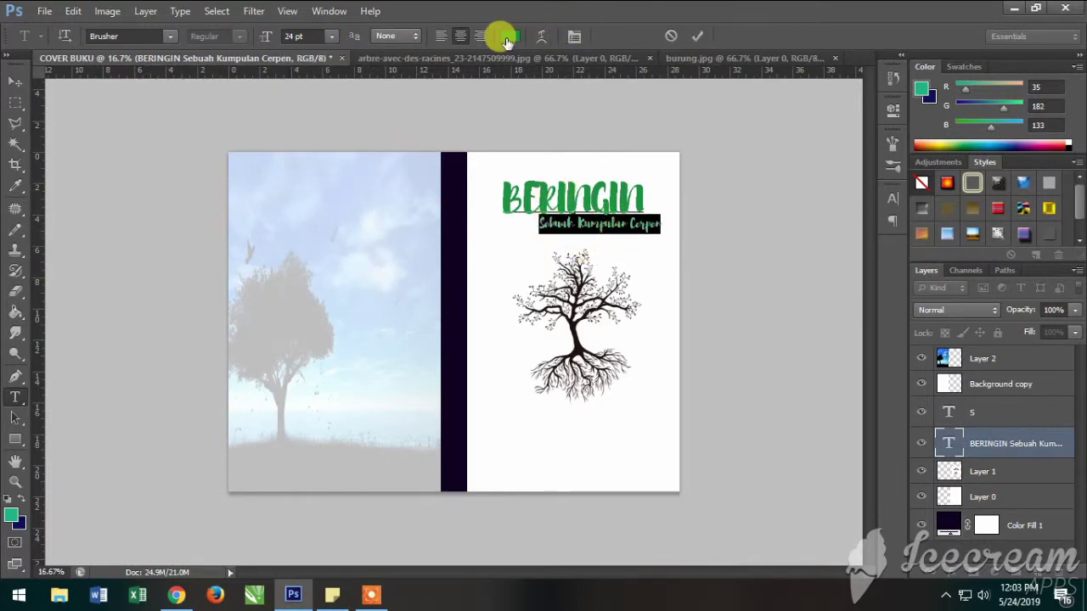
{"action": "left_click", "coordinate": [508, 35]}
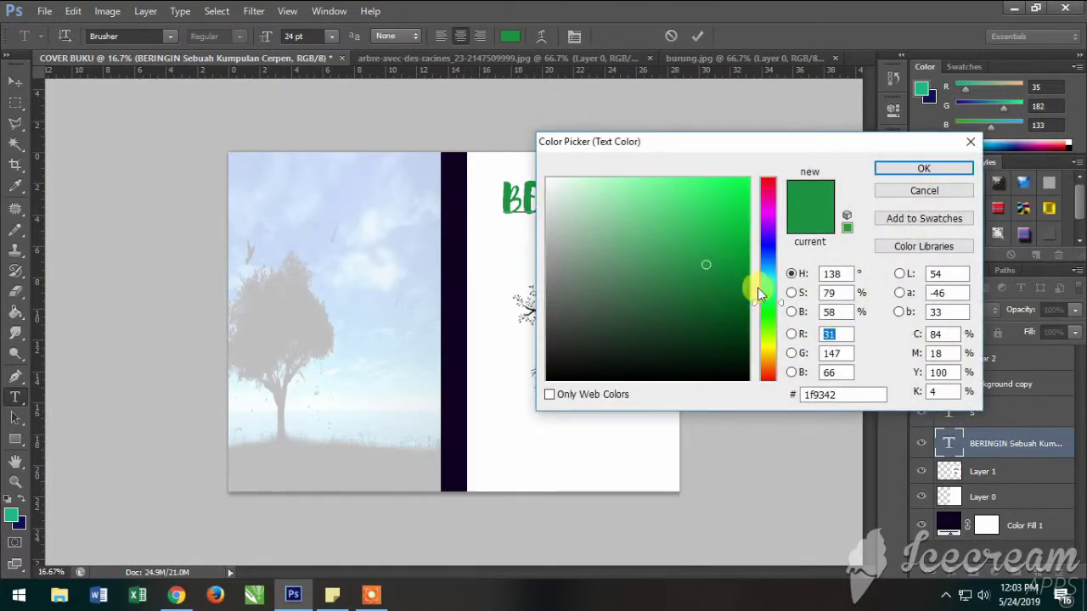
Try several hues in the colour picker and apply a bright yellow to the subtitle
{"action": "mouse_move", "coordinate": [771, 298]}
{"action": "left_mouse_down"}
{"action": "mouse_move", "coordinate": [766, 349]}
{"action": "mouse_move", "coordinate": [767, 311]}
{"action": "mouse_move", "coordinate": [705, 263]}
{"action": "left_mouse_up"}
{"action": "mouse_move", "coordinate": [767, 368]}
{"action": "left_mouse_down"}
{"action": "mouse_move", "coordinate": [773, 331]}
{"action": "mouse_move", "coordinate": [775, 363]}
{"action": "left_mouse_up"}
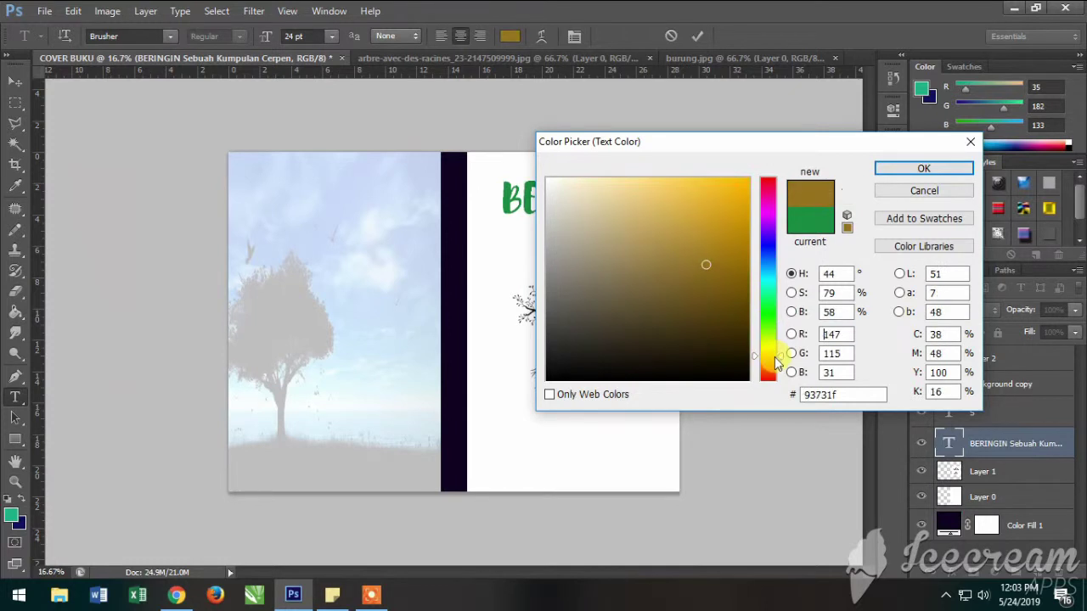
{"action": "left_click", "coordinate": [790, 334]}
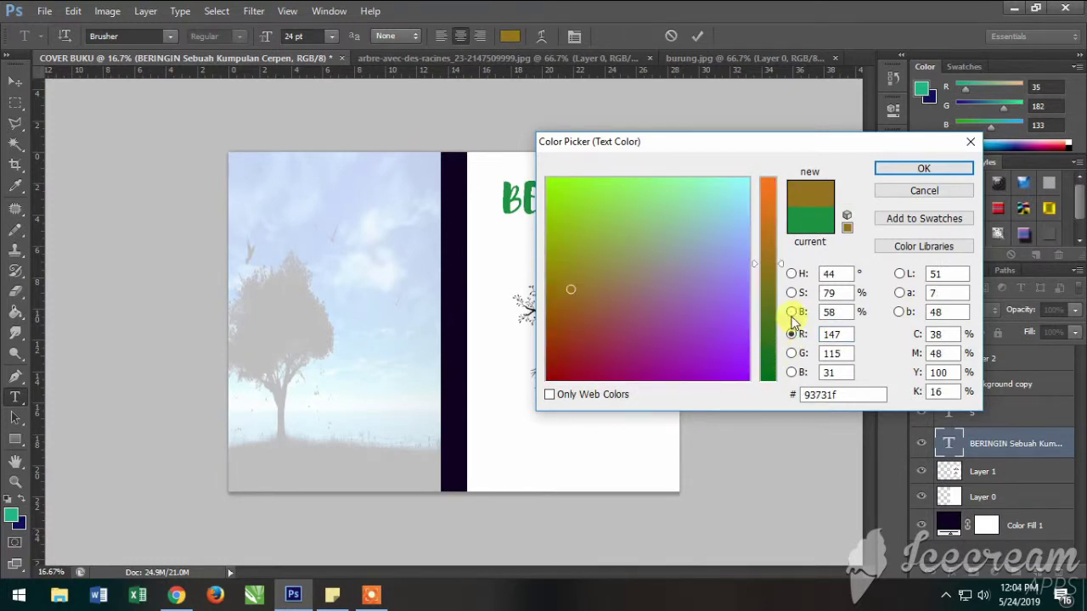
{"action": "left_click", "coordinate": [791, 311]}
{"action": "left_click", "coordinate": [790, 292]}
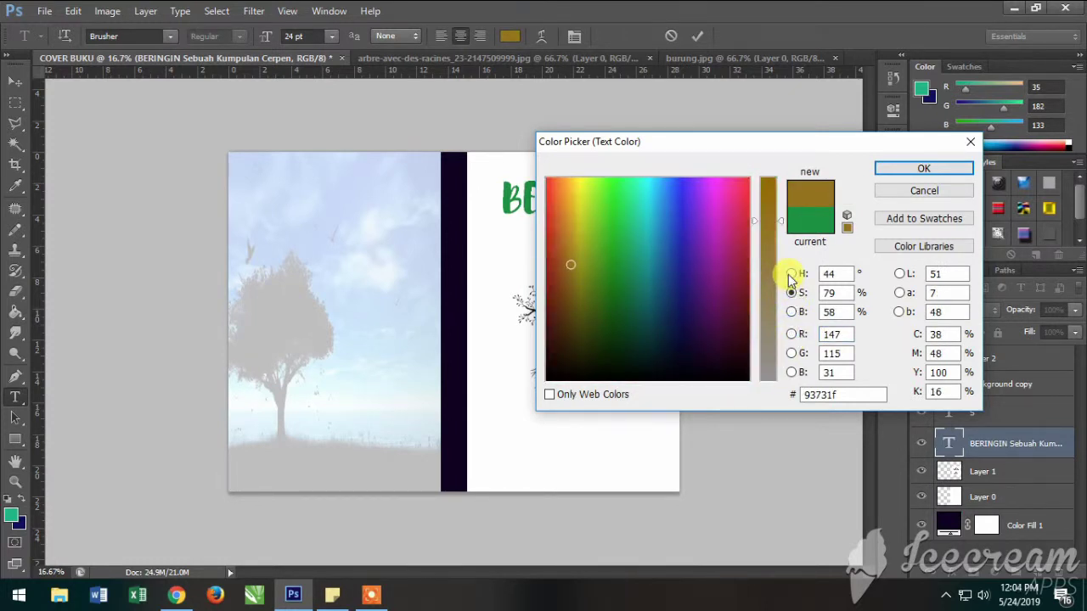
{"action": "left_click", "coordinate": [791, 273]}
{"action": "mouse_move", "coordinate": [766, 356]}
{"action": "left_mouse_down"}
{"action": "mouse_move", "coordinate": [764, 328]}
{"action": "mouse_move", "coordinate": [768, 370]}
{"action": "mouse_move", "coordinate": [775, 346]}
{"action": "left_mouse_up"}
{"action": "left_click_drag", "start_coordinate": [699, 260], "coordinate": [719, 179]}
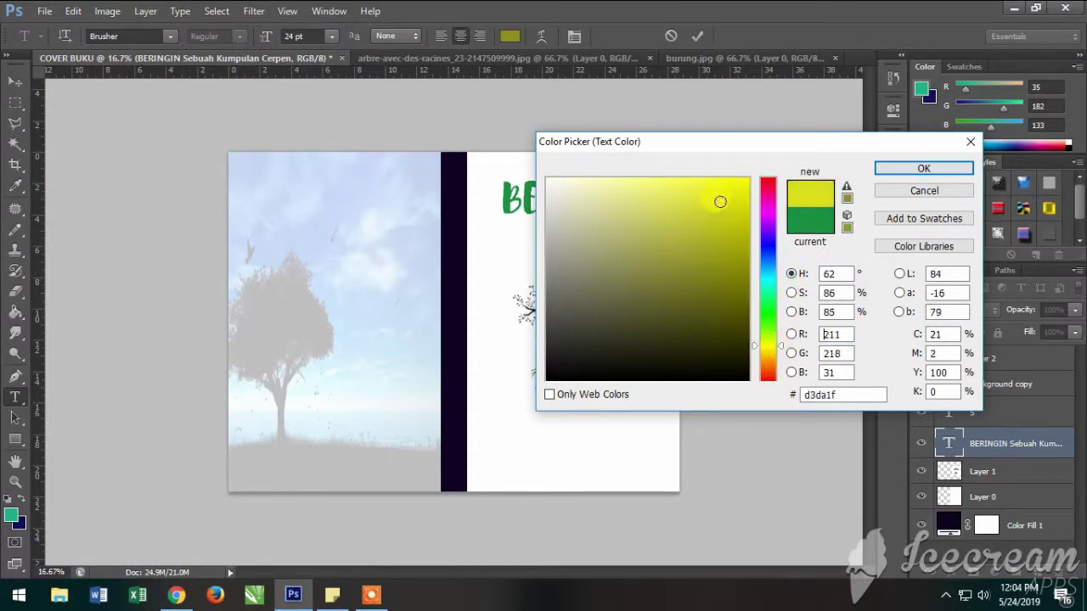
{"action": "left_click", "coordinate": [887, 168]}
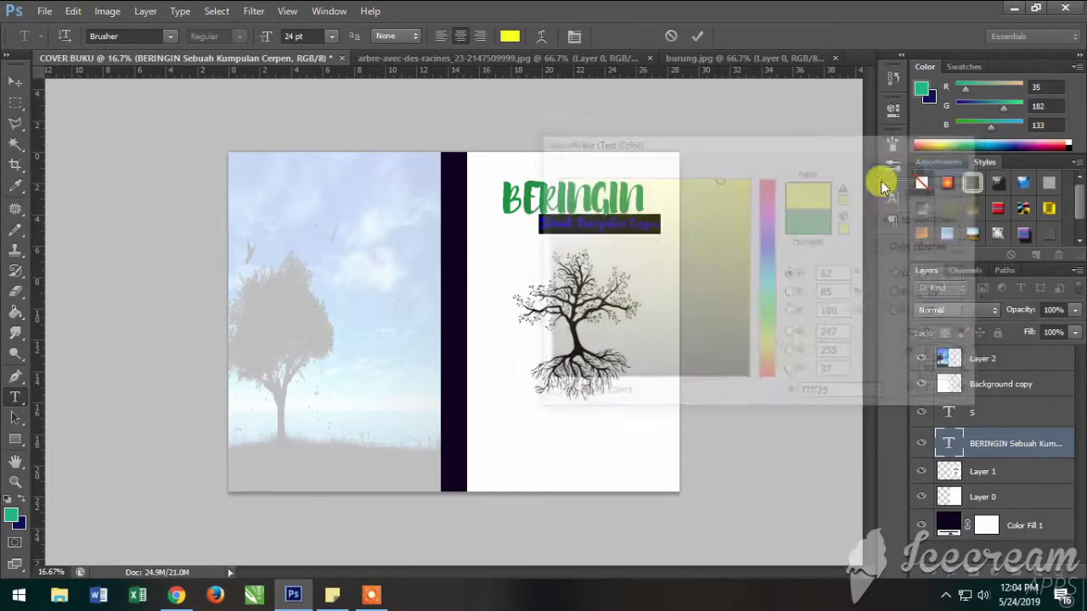
Recolour the subtitle Sebuah Kumpulan Cerpen a dark olive, nearly black
{"action": "left_click", "coordinate": [619, 218]}
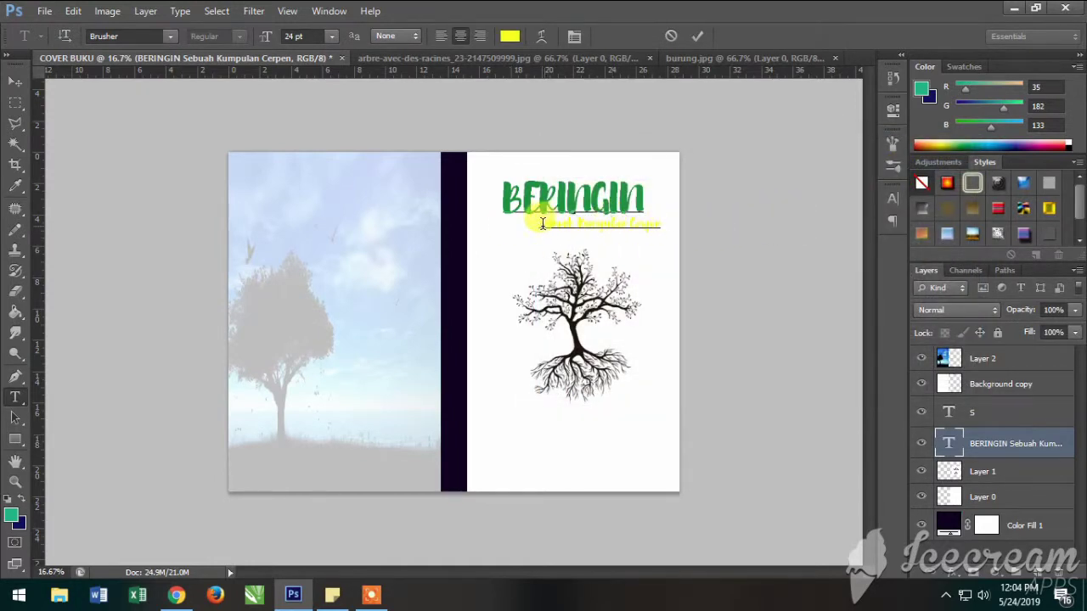
{"action": "key", "text": "ctrl+plus"}
{"action": "key", "text": "ctrl+plus"}
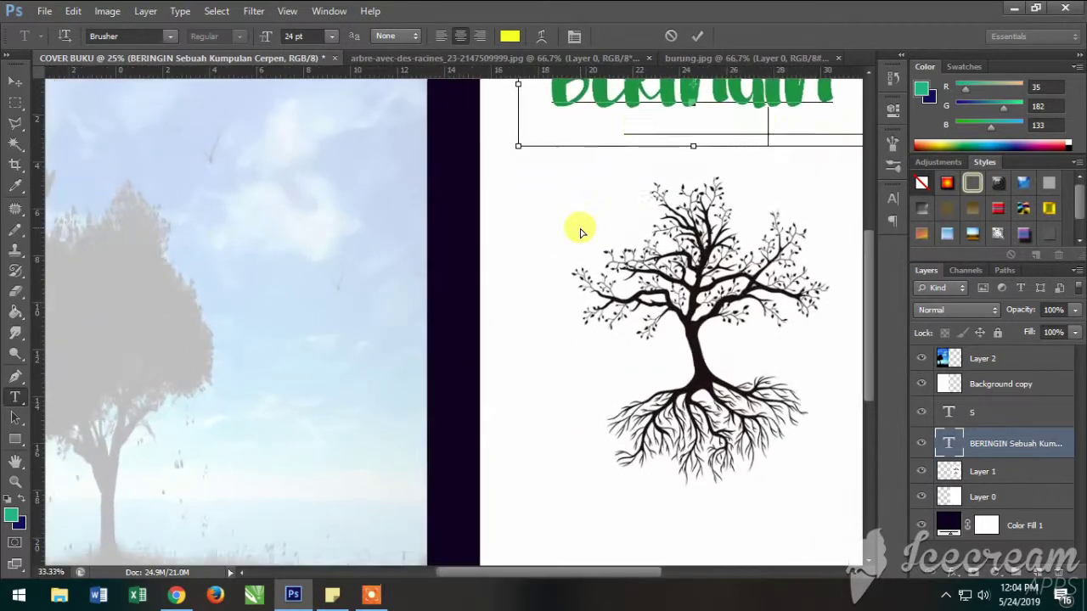
{"action": "key", "text": "ctrl+minus"}
{"action": "key", "text": "ctrl+minus"}
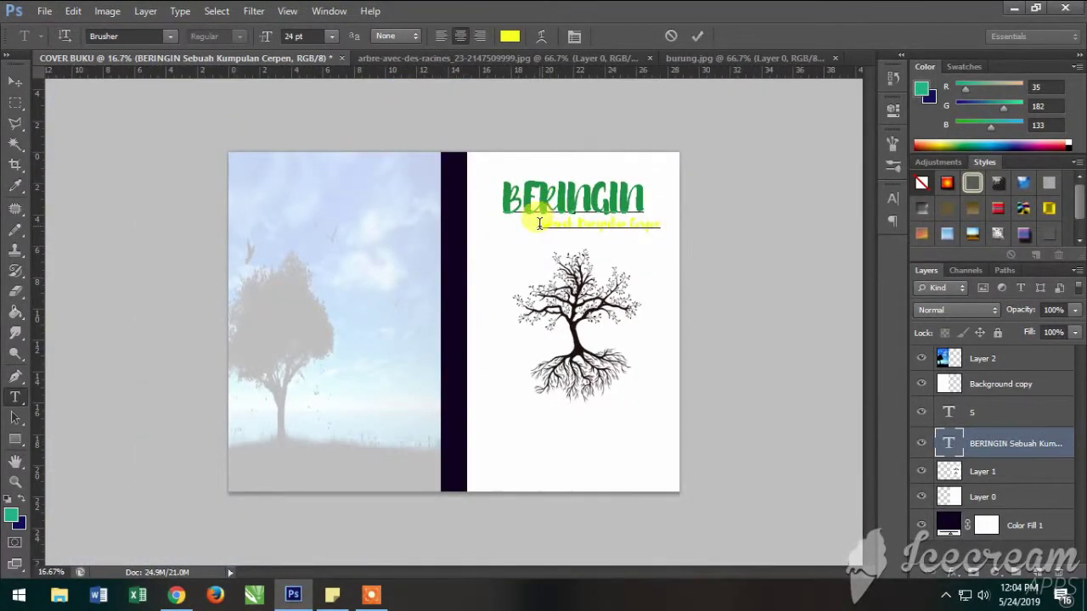
{"action": "left_click_drag", "start_coordinate": [538, 223], "coordinate": [680, 216]}
{"action": "left_click", "coordinate": [509, 35]}
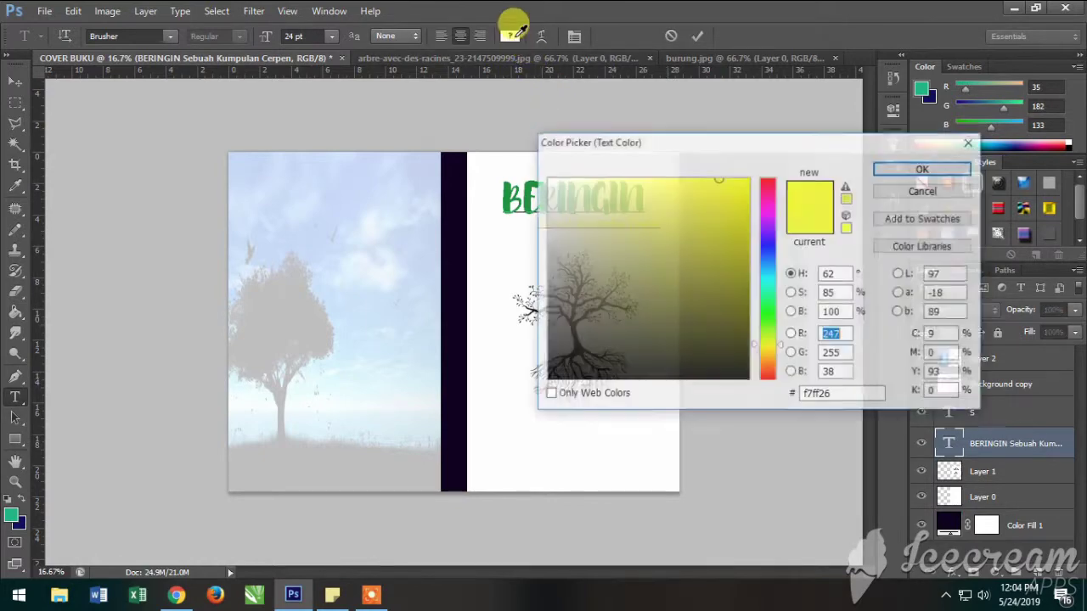
{"action": "left_click", "coordinate": [688, 342]}
{"action": "left_click_drag", "start_coordinate": [688, 342], "coordinate": [704, 348]}
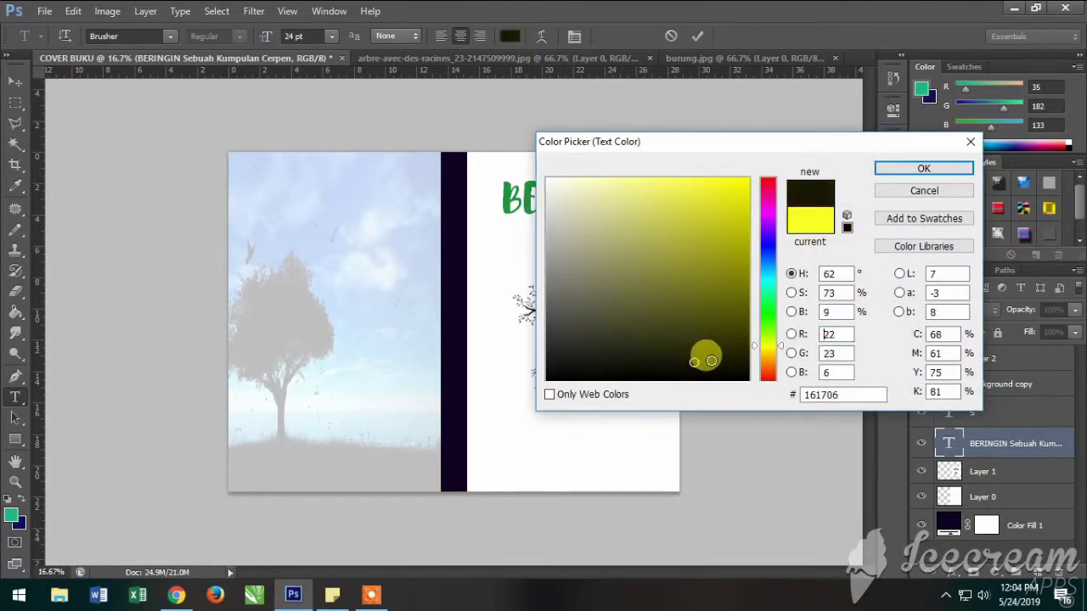
{"action": "mouse_move", "coordinate": [703, 348]}
{"action": "left_mouse_down"}
{"action": "mouse_move", "coordinate": [669, 361]}
{"action": "mouse_move", "coordinate": [719, 371]}
{"action": "left_mouse_up"}
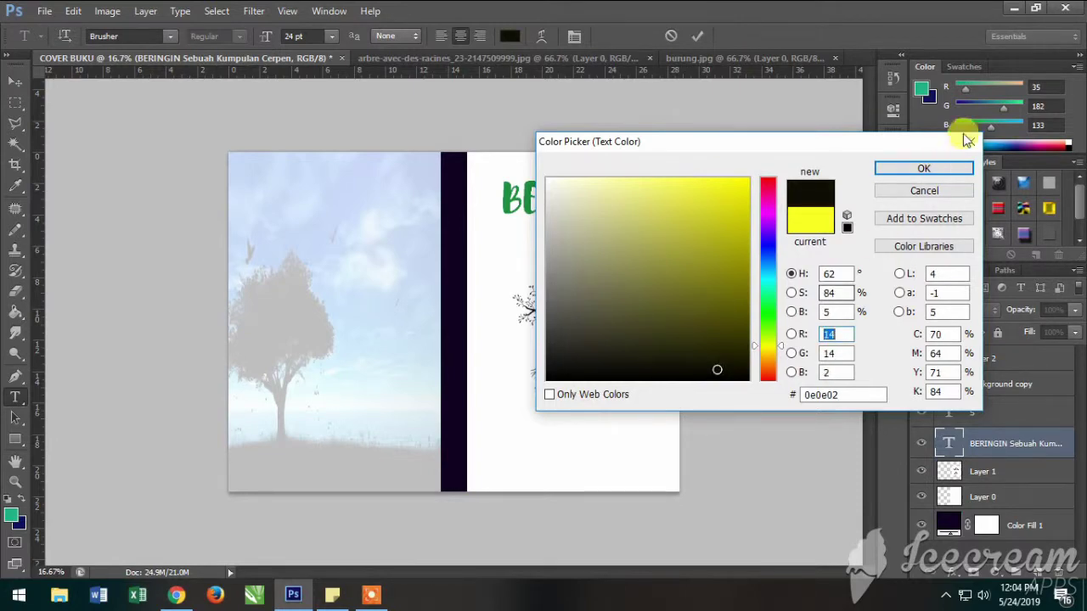
{"action": "left_click", "coordinate": [923, 168]}
Check the subtitle close up, commit the edits, and place a text point below the tree
{"action": "left_click", "coordinate": [655, 219]}
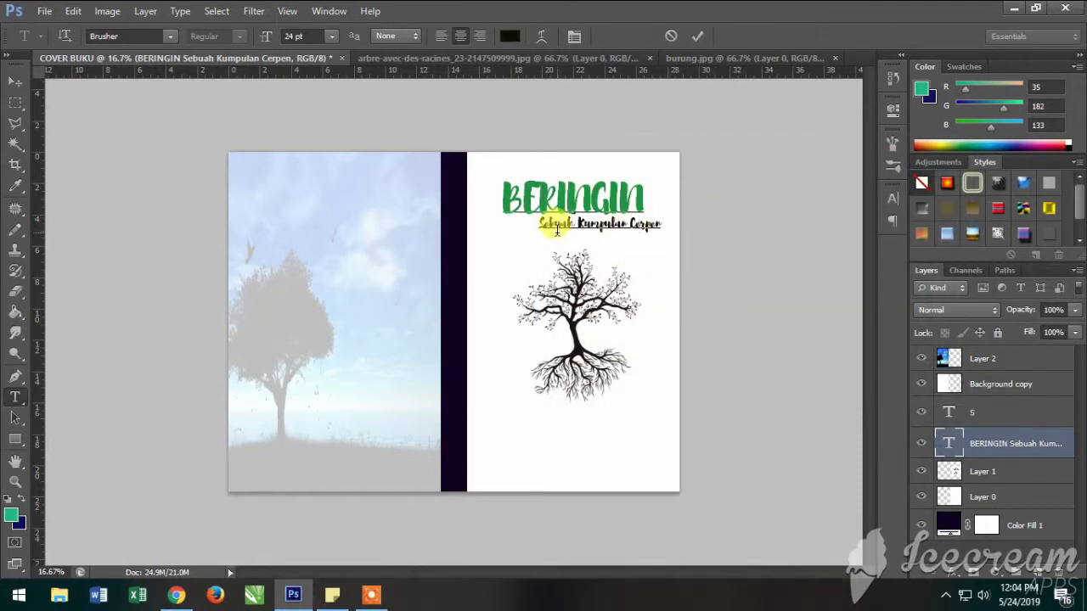
{"action": "key", "text": "ctrl+plus"}
{"action": "key", "text": "ctrl+plus"}
{"action": "key", "text": "ctrl+plus"}
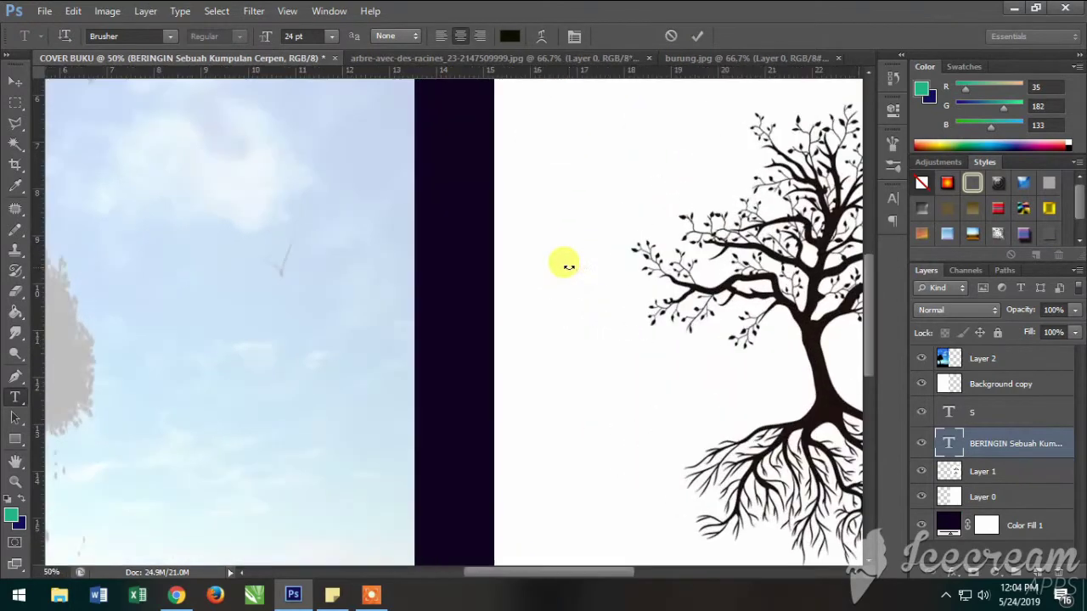
{"action": "key", "text": "ctrl+minus"}
{"action": "key", "text": "ctrl+minus"}
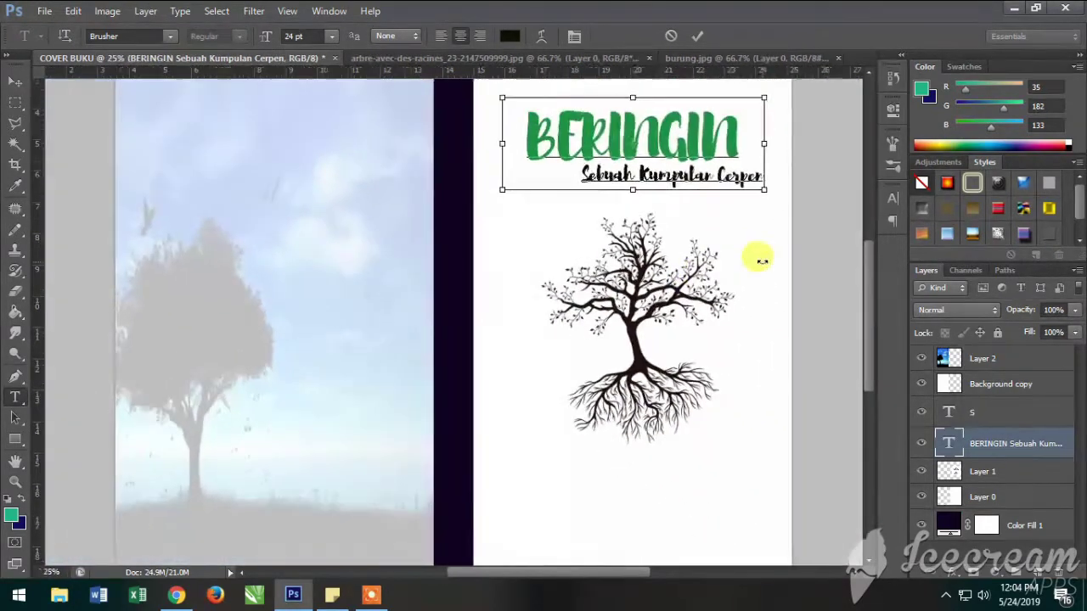
{"action": "left_click", "coordinate": [689, 37]}
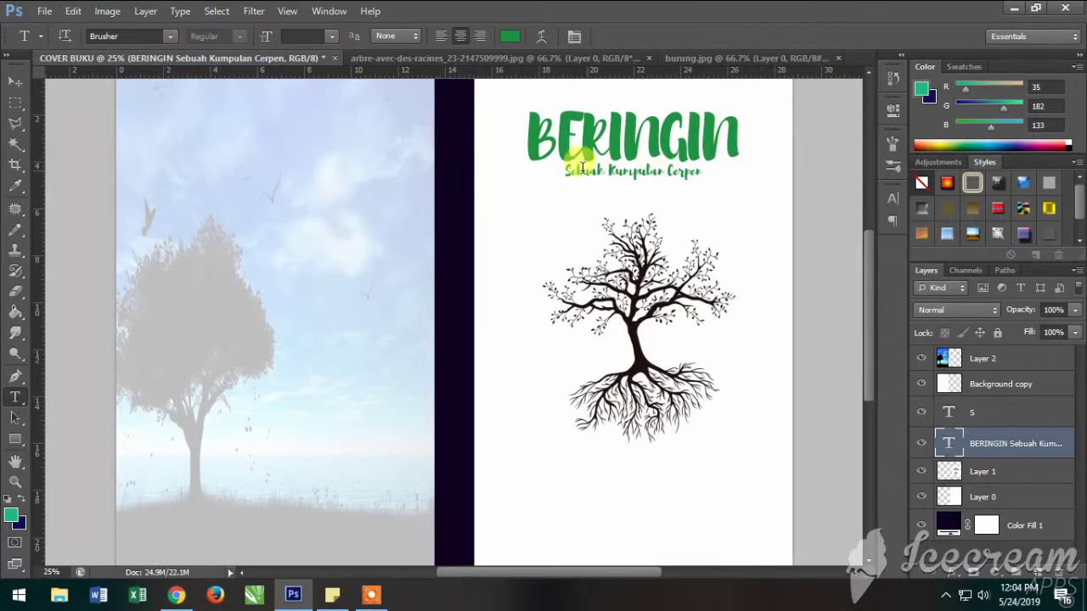
{"action": "scroll", "coordinate": [730, 214], "scroll_direction": "up", "scroll_amount": 2}
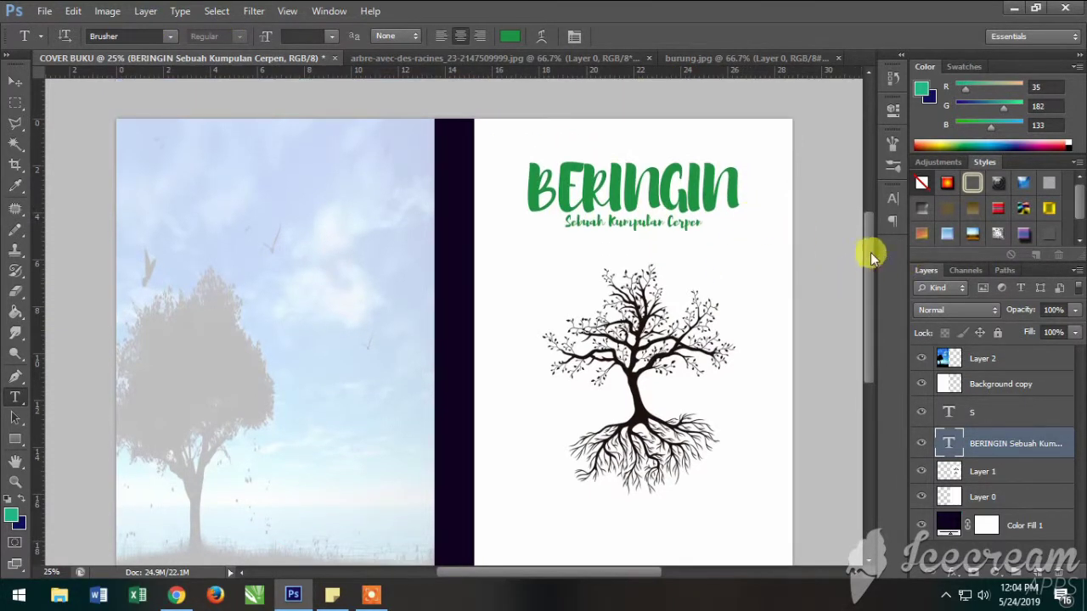
{"action": "scroll", "coordinate": [870, 255], "scroll_direction": "down", "scroll_amount": 1}
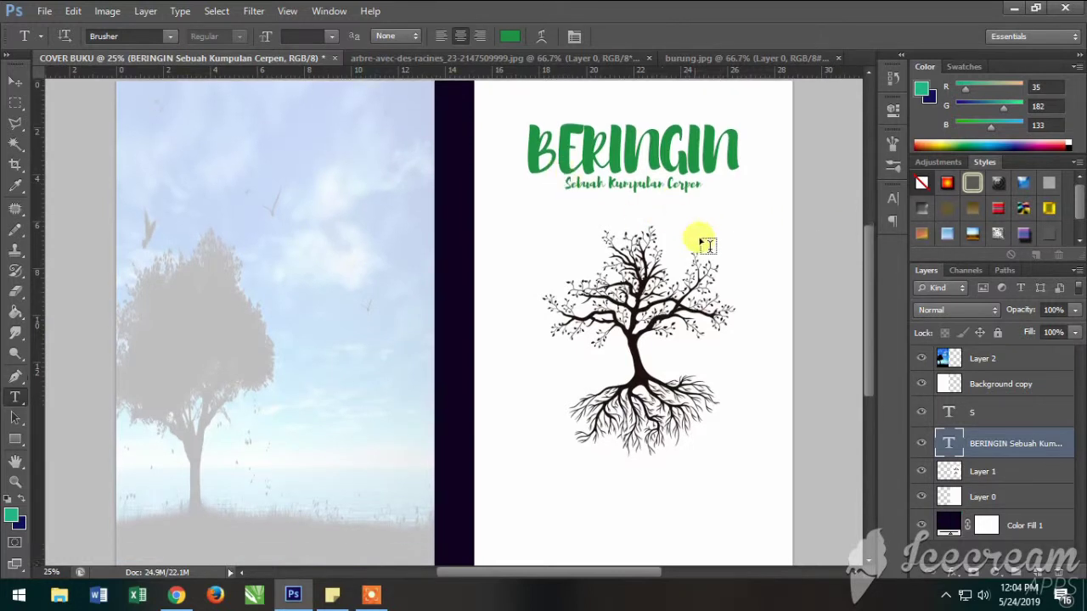
{"action": "scroll", "coordinate": [701, 242], "scroll_direction": "down", "scroll_amount": 3}
{"action": "mouse_move", "coordinate": [868, 326]}
{"action": "left_mouse_down"}
{"action": "mouse_move", "coordinate": [865, 301]}
{"action": "mouse_move", "coordinate": [865, 324]}
{"action": "left_mouse_up"}
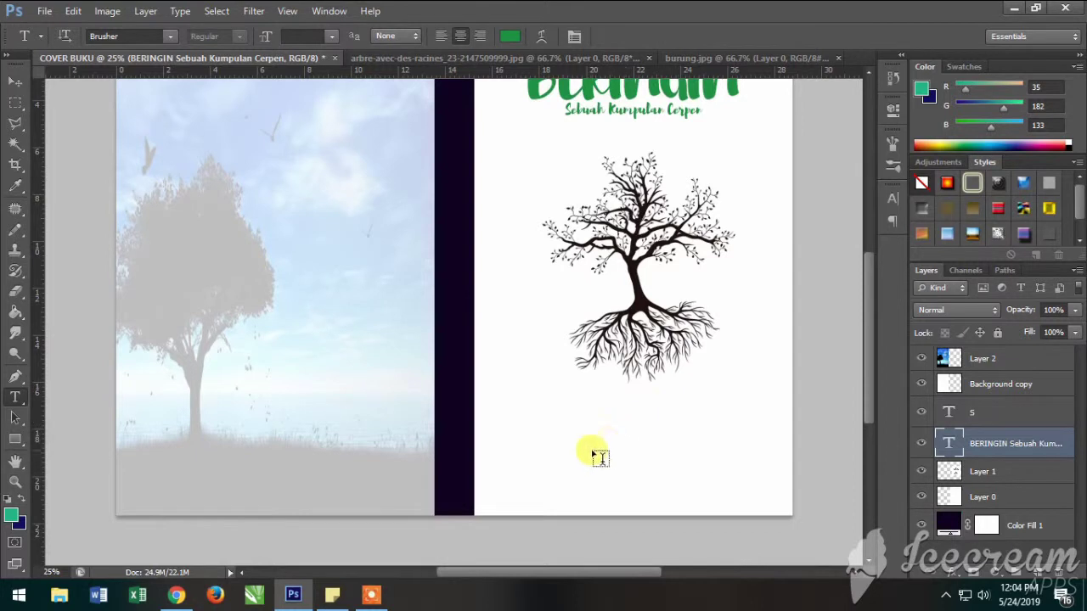
{"action": "left_click", "coordinate": [580, 415]}
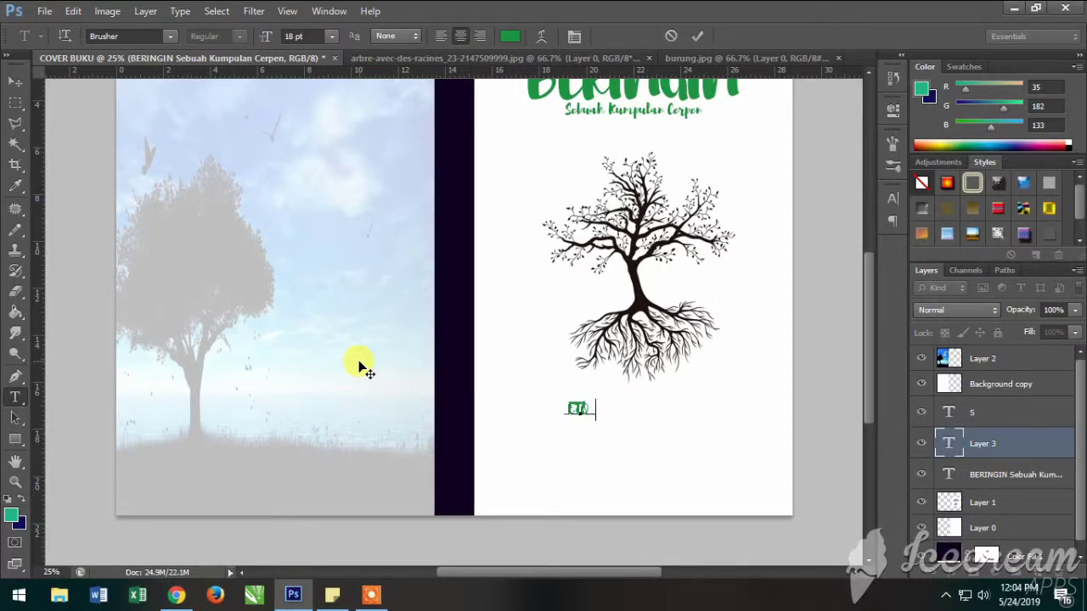
Type the author name ETO KWUTA and set it in Copperplate Gothic Bold
{"action": "type", "text": "an"}
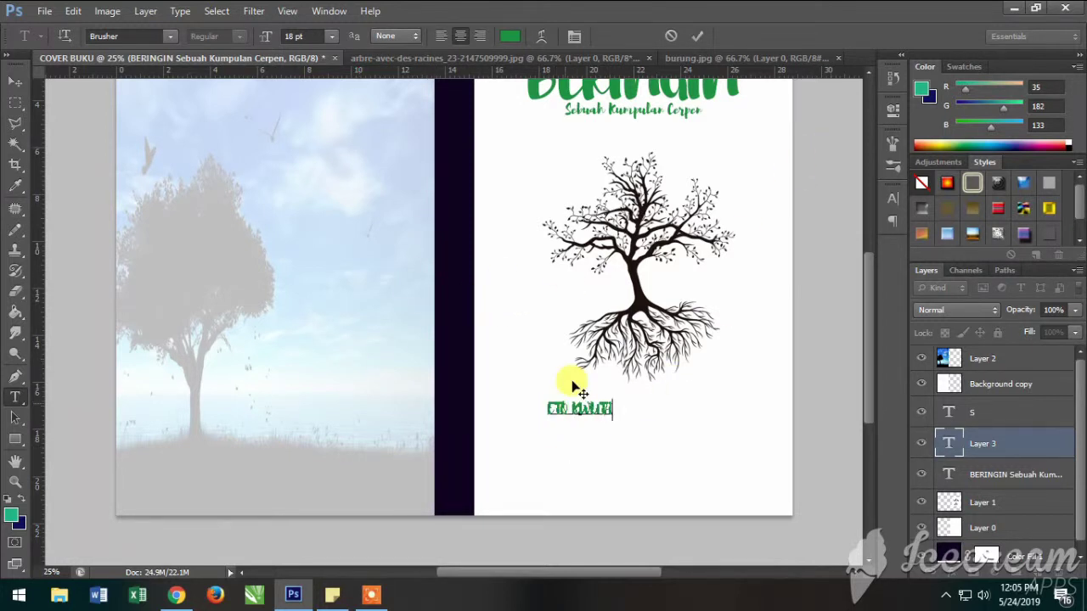
{"action": "scroll", "coordinate": [586, 399], "scroll_direction": "up", "scroll_amount": 1}
{"action": "left_click_drag", "start_coordinate": [548, 446], "coordinate": [593, 448]}
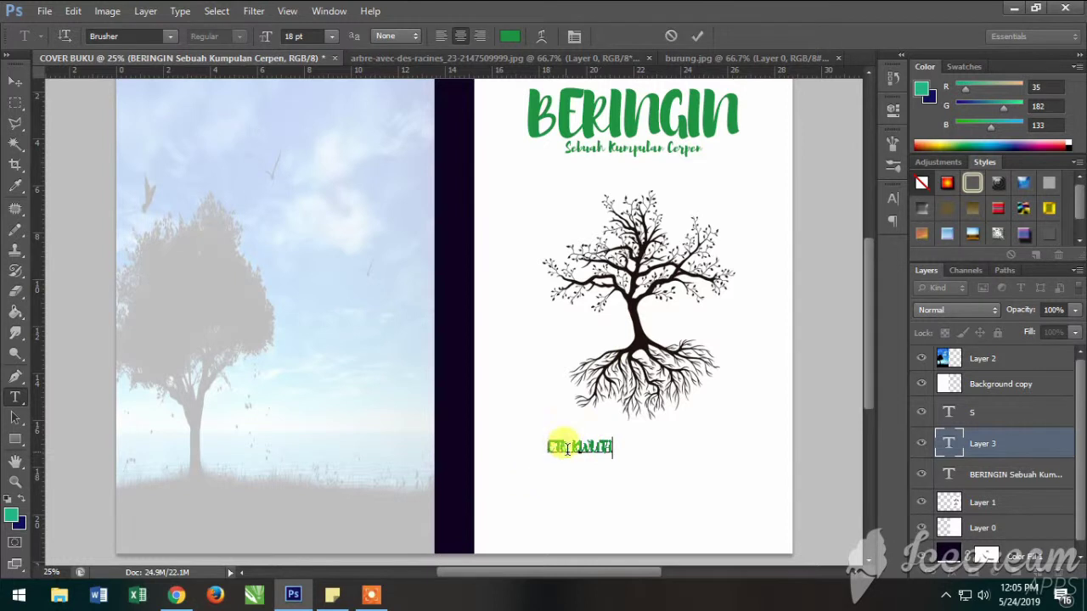
{"action": "left_click_drag", "start_coordinate": [607, 454], "coordinate": [604, 444]}
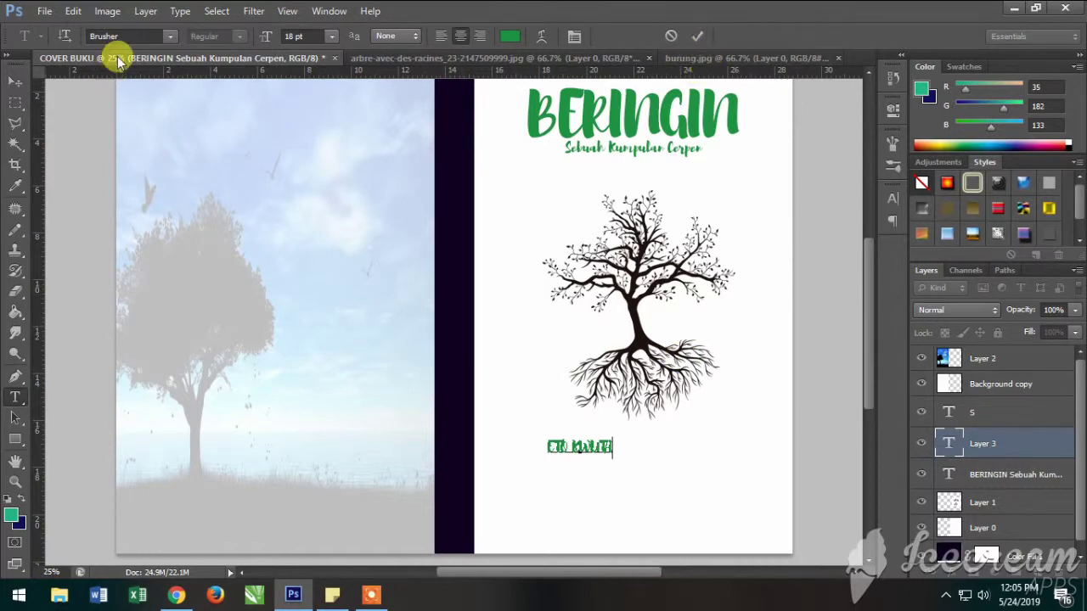
{"action": "left_click", "coordinate": [171, 37]}
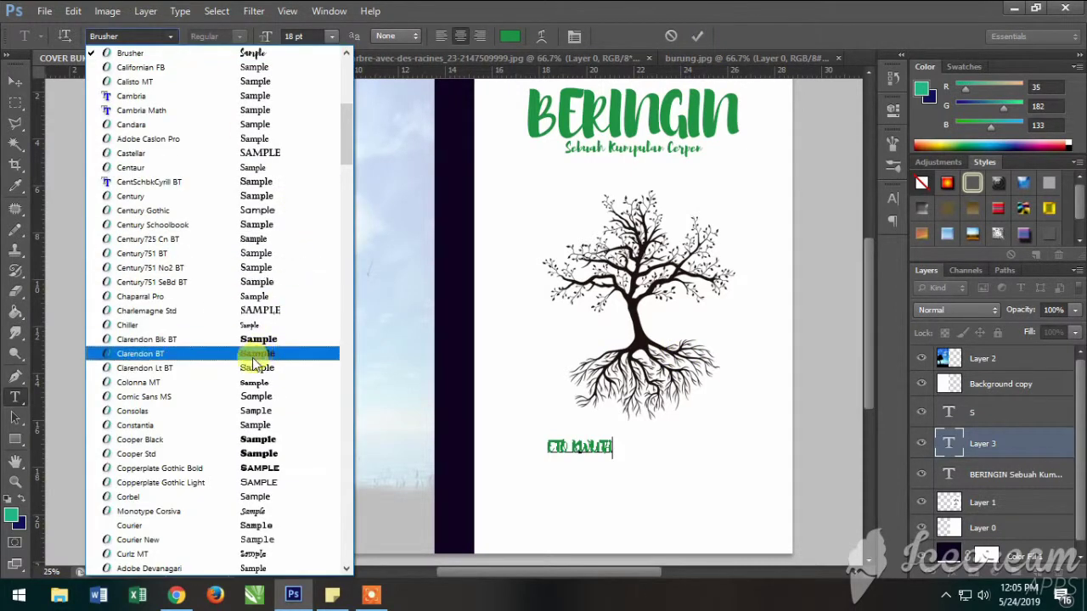
{"action": "left_click", "coordinate": [208, 471]}
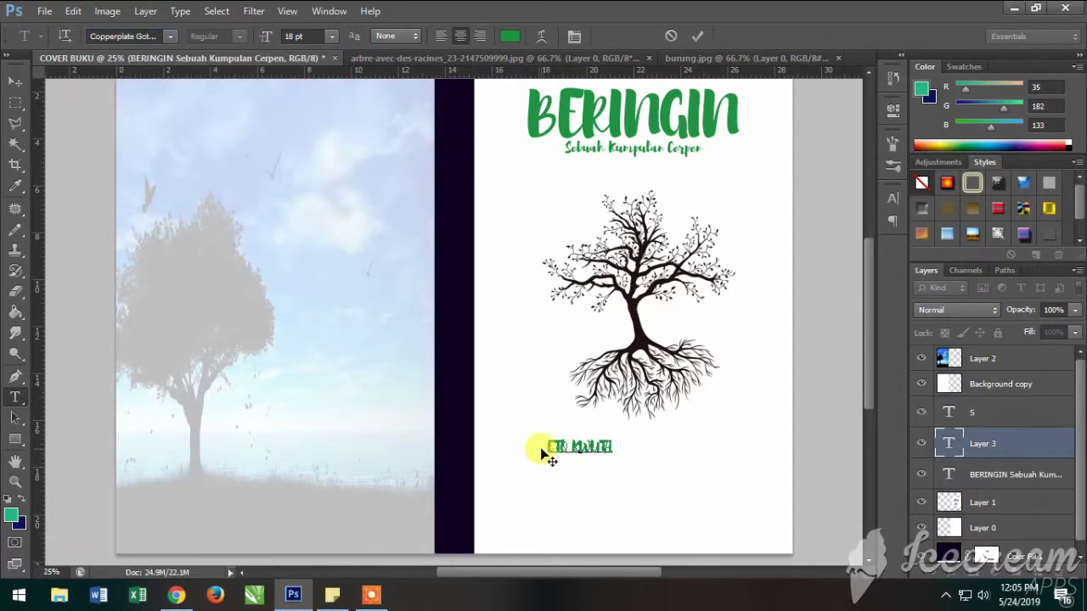
{"action": "left_click_drag", "start_coordinate": [546, 445], "coordinate": [732, 443]}
{"action": "left_click", "coordinate": [170, 35]}
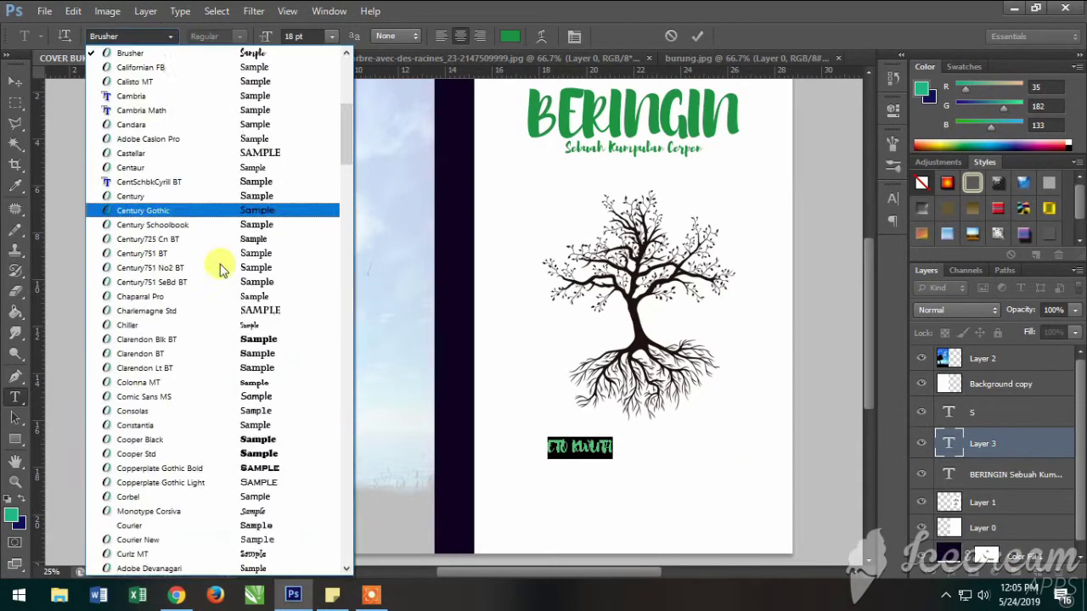
{"action": "left_click", "coordinate": [257, 469]}
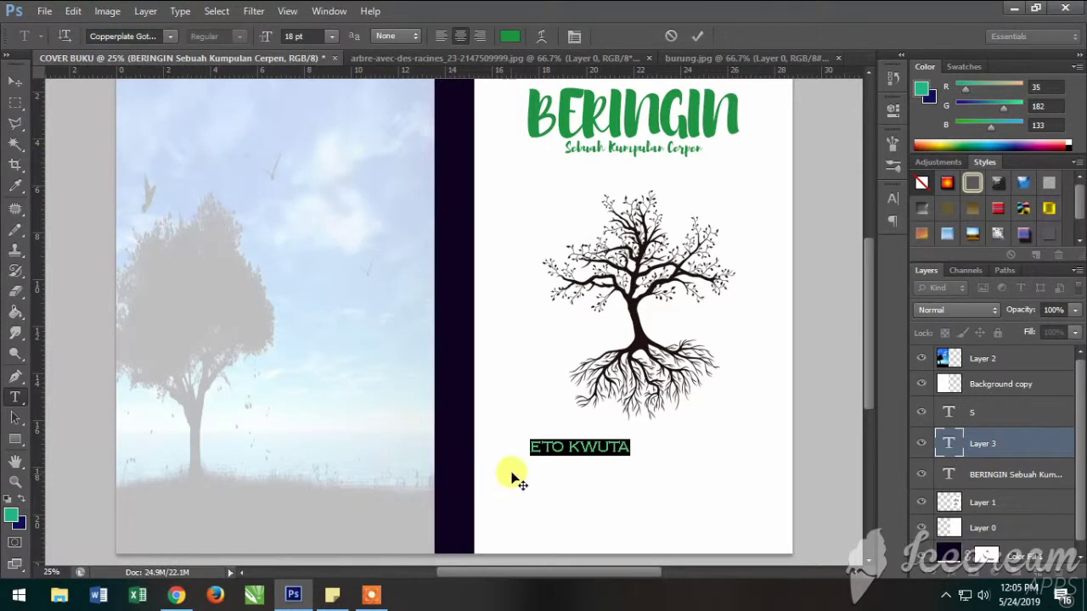
Commit ETO KWUTA and centre it beneath the tree
{"action": "left_click", "coordinate": [14, 81]}
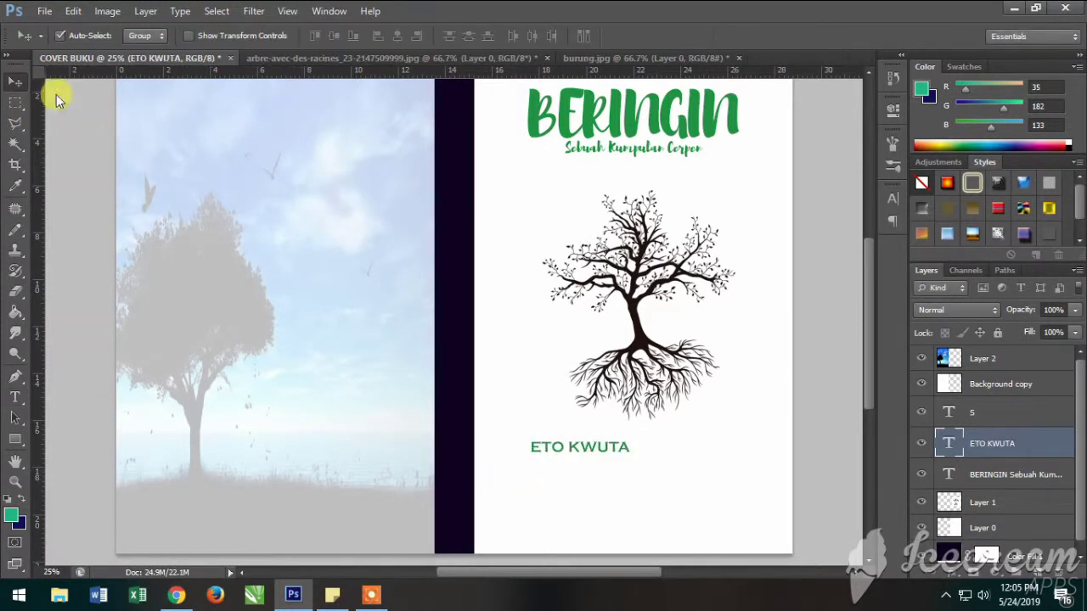
{"action": "left_click_drag", "start_coordinate": [580, 449], "coordinate": [652, 443]}
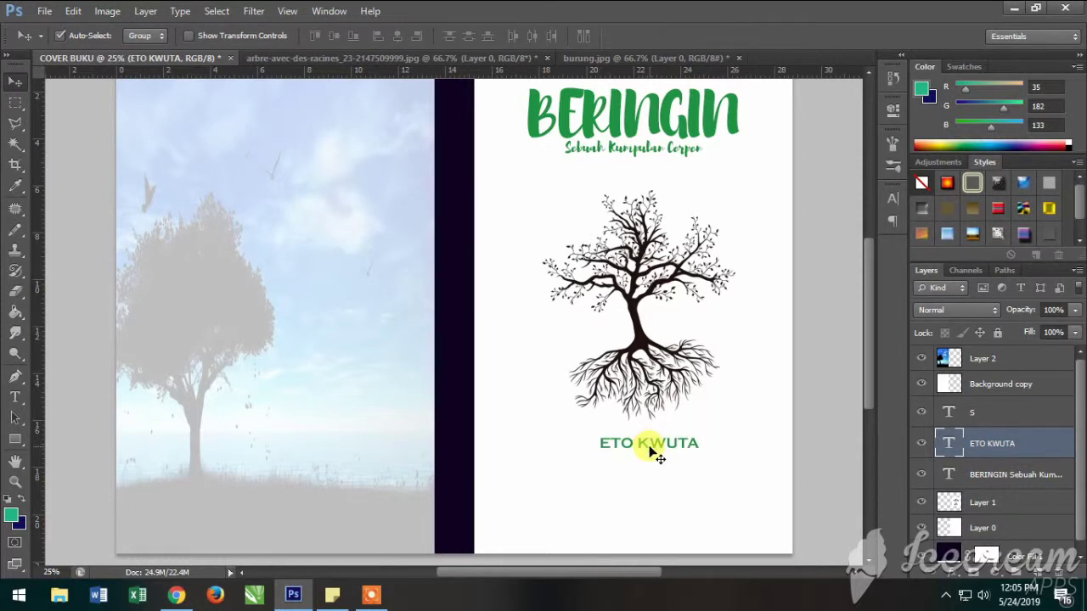
{"action": "key", "text": "shift+Left"}
{"action": "key", "text": "shift+Left"}
{"action": "key", "text": "shift+Left"}
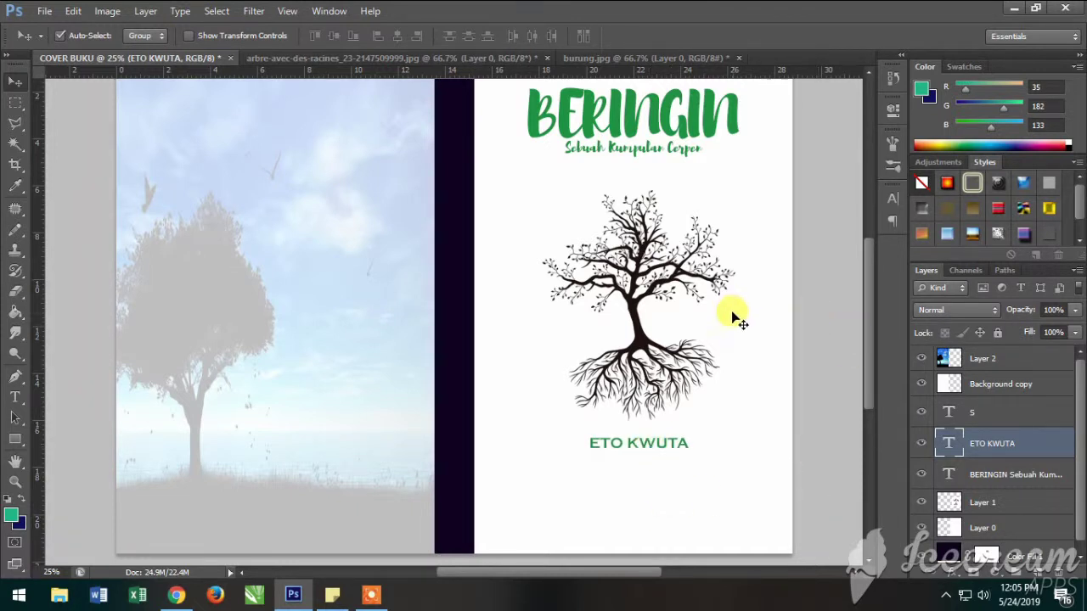
{"action": "scroll", "coordinate": [805, 359], "scroll_direction": "down", "scroll_amount": 1}
{"action": "scroll", "coordinate": [849, 365], "scroll_direction": "down", "scroll_amount": 2}
{"action": "scroll", "coordinate": [849, 367], "scroll_direction": "up", "scroll_amount": 1}
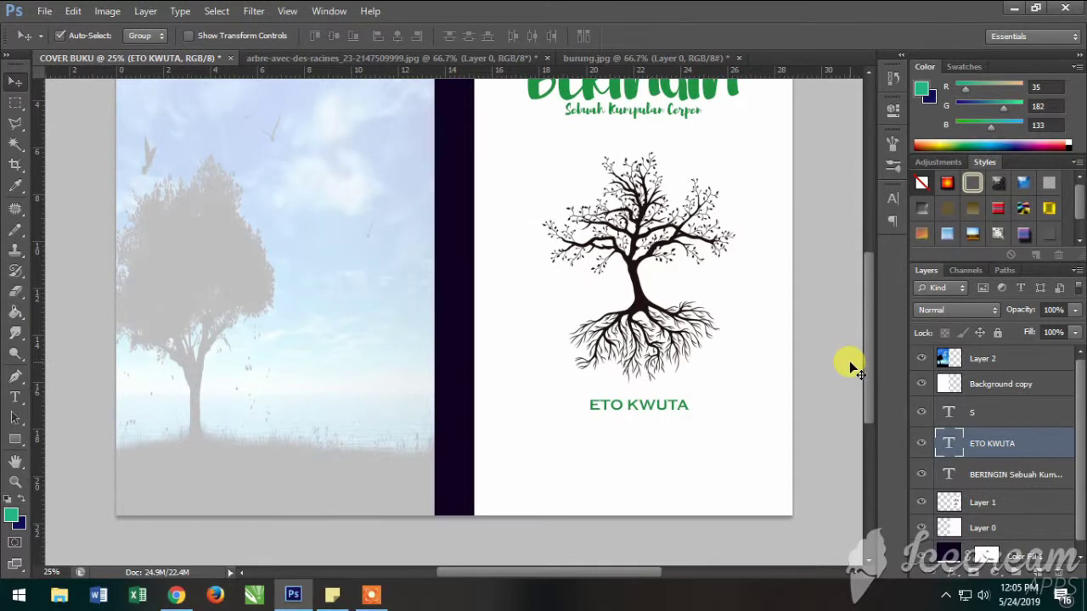
{"action": "scroll", "coordinate": [851, 365], "scroll_direction": "up", "scroll_amount": 2}
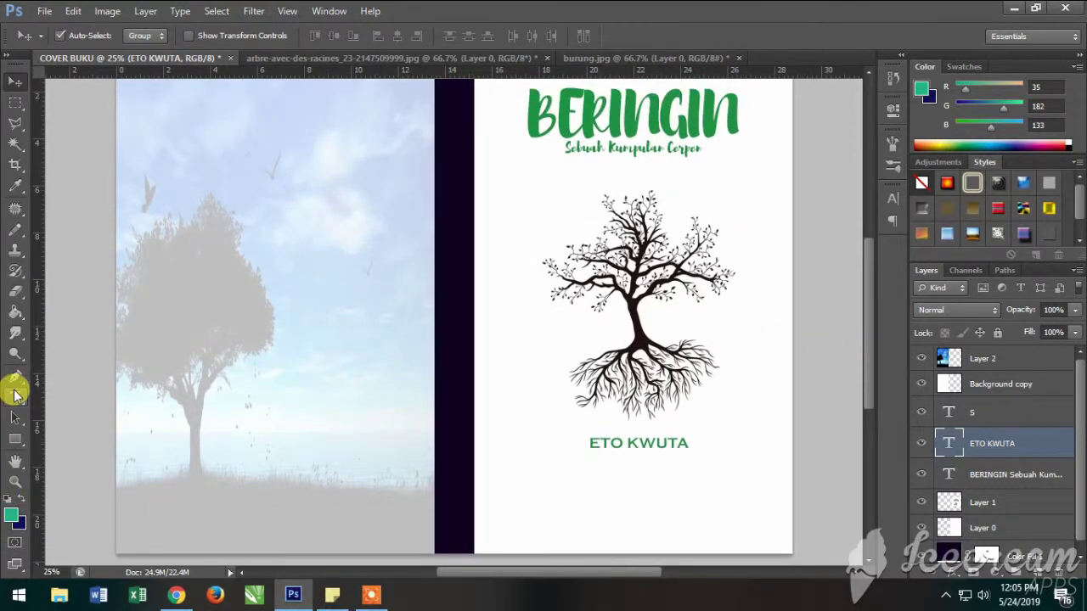
Draw a text box at the back cover's top with near-black, 24 pt text
{"action": "left_click", "coordinate": [16, 396]}
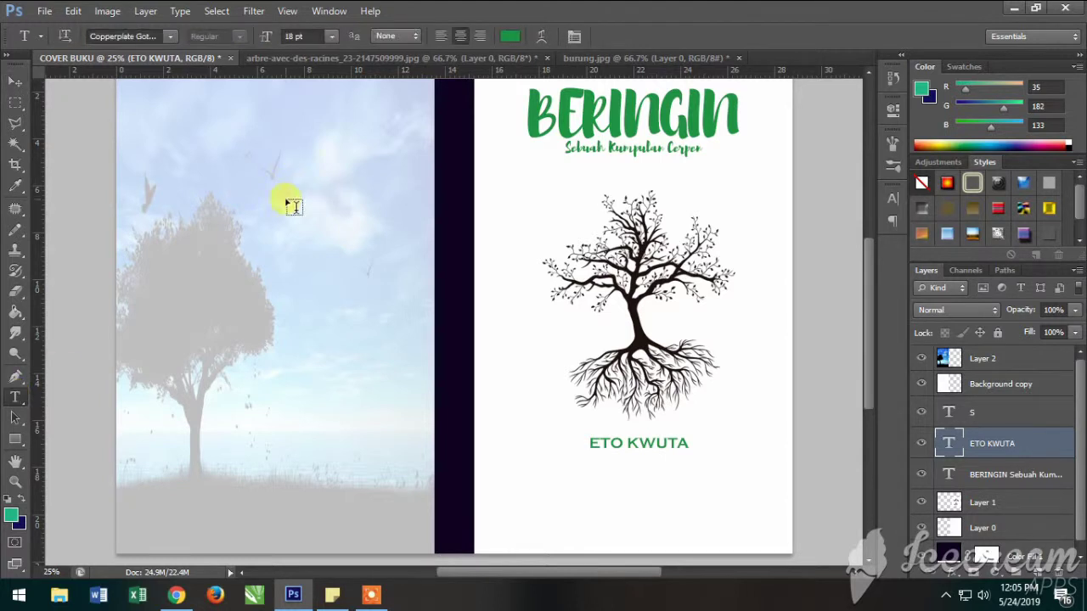
{"action": "scroll", "coordinate": [255, 187], "scroll_direction": "up", "scroll_amount": 2}
{"action": "scroll", "coordinate": [225, 168], "scroll_direction": "up", "scroll_amount": 1}
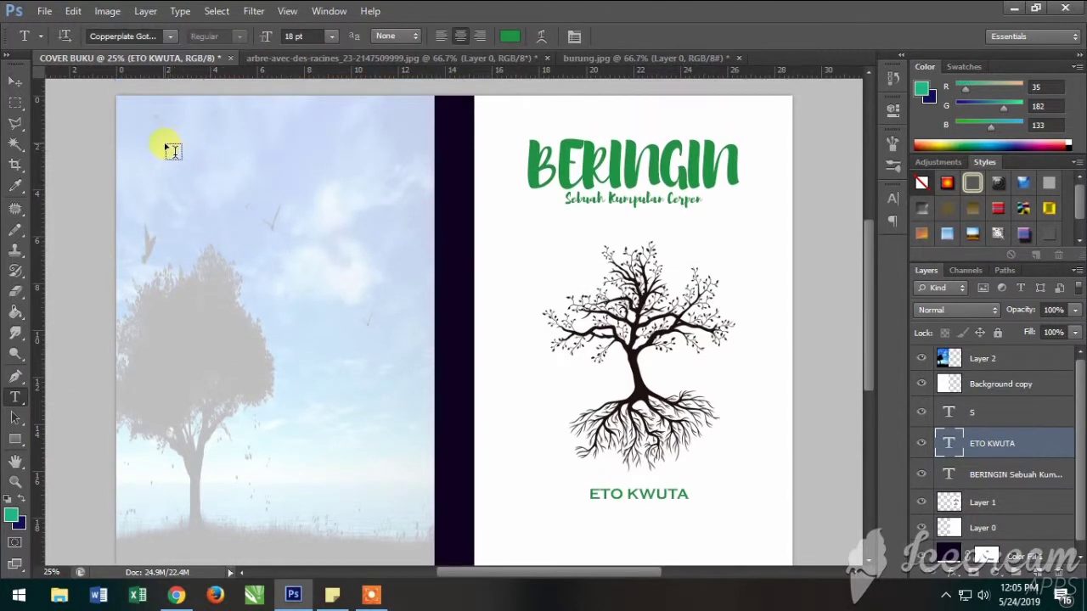
{"action": "left_click_drag", "start_coordinate": [153, 138], "coordinate": [399, 290]}
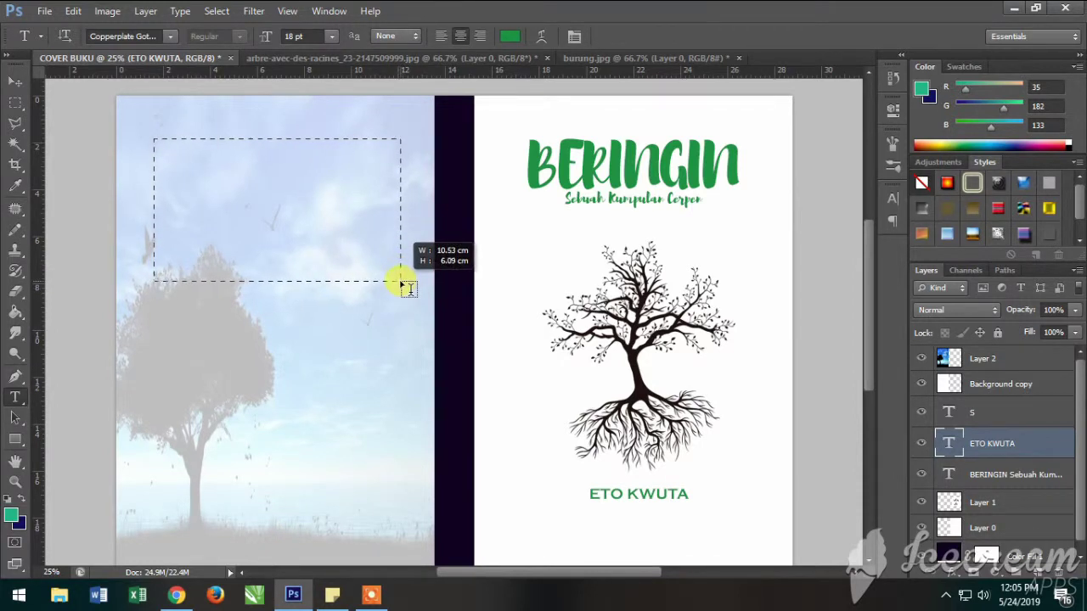
{"action": "left_click_drag", "start_coordinate": [399, 289], "coordinate": [400, 281]}
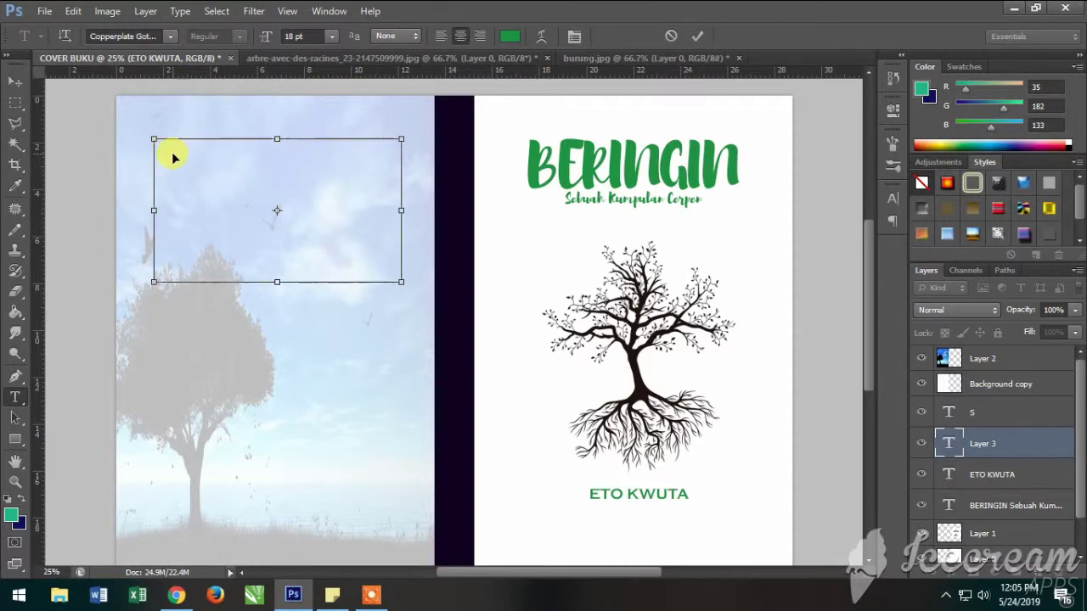
{"action": "left_click", "coordinate": [509, 36]}
{"action": "left_click_drag", "start_coordinate": [665, 332], "coordinate": [667, 365]}
{"action": "left_click", "coordinate": [924, 168]}
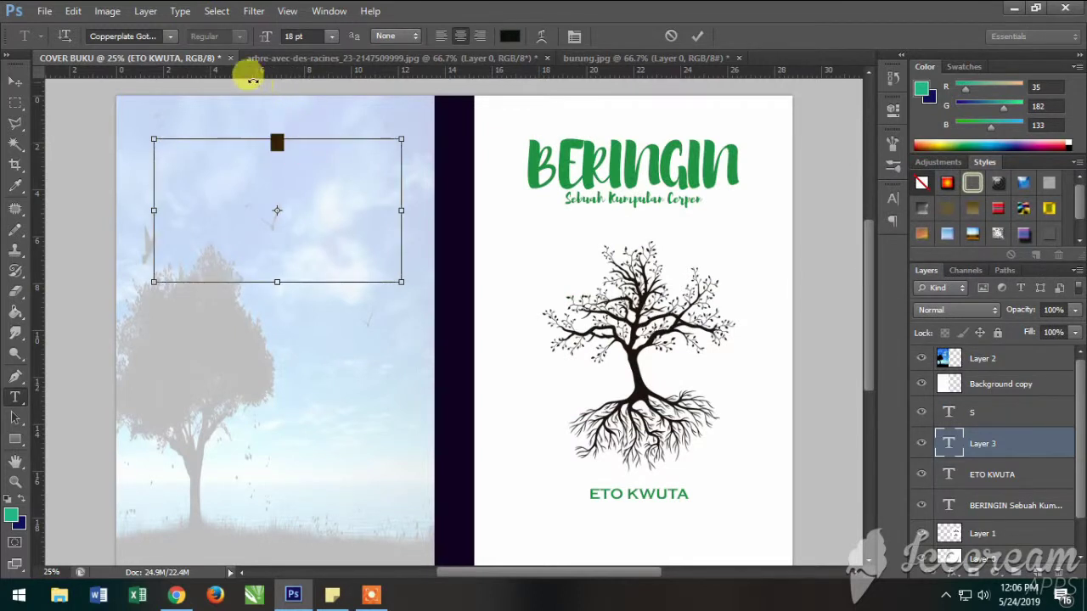
{"action": "left_click", "coordinate": [331, 35]}
{"action": "left_click", "coordinate": [319, 217]}
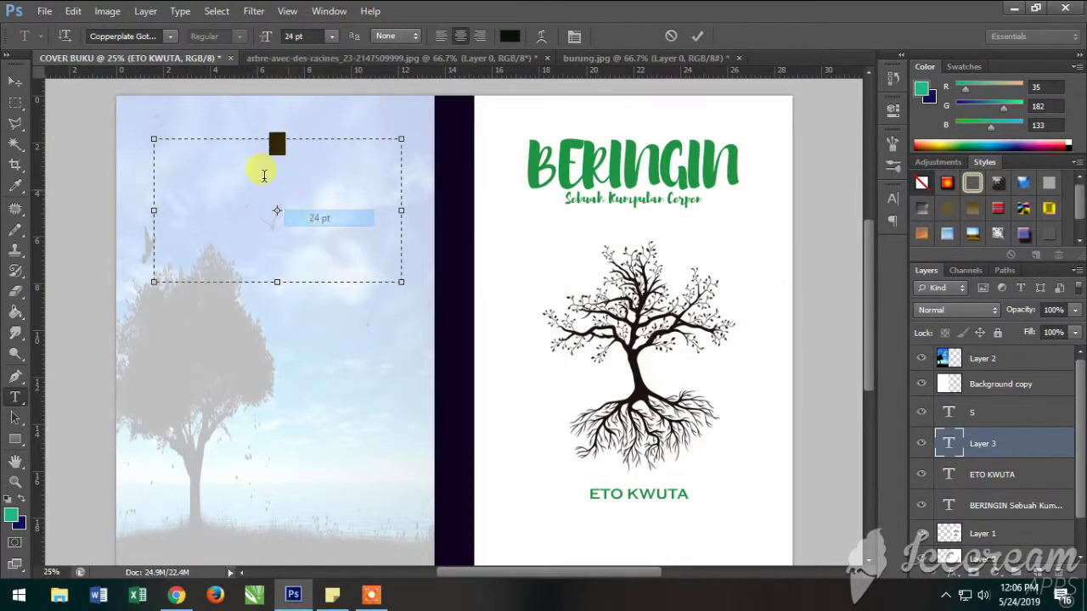
{"action": "left_click", "coordinate": [287, 148]}
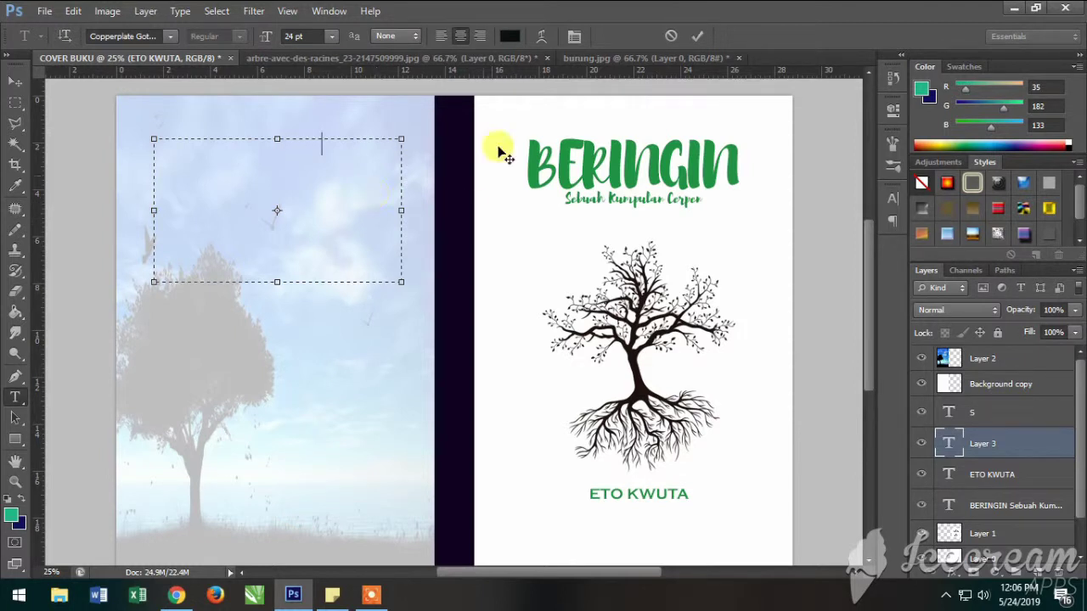
Commit 'Buku ini', move its layer above Background copy, and select all its text again
{"action": "left_click", "coordinate": [697, 35]}
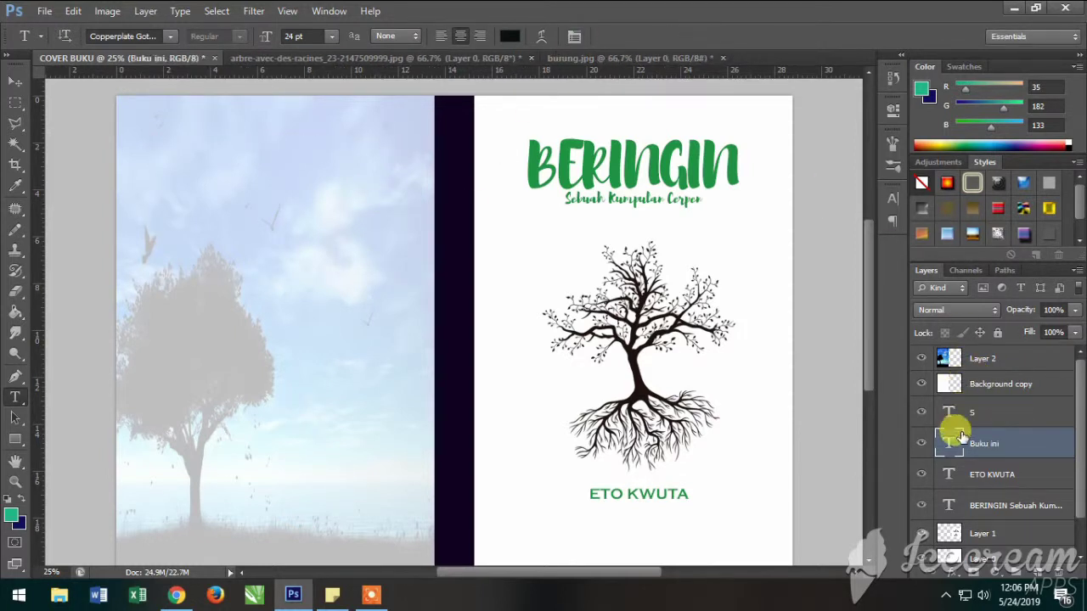
{"action": "key", "text": "ctrl+bracketright"}
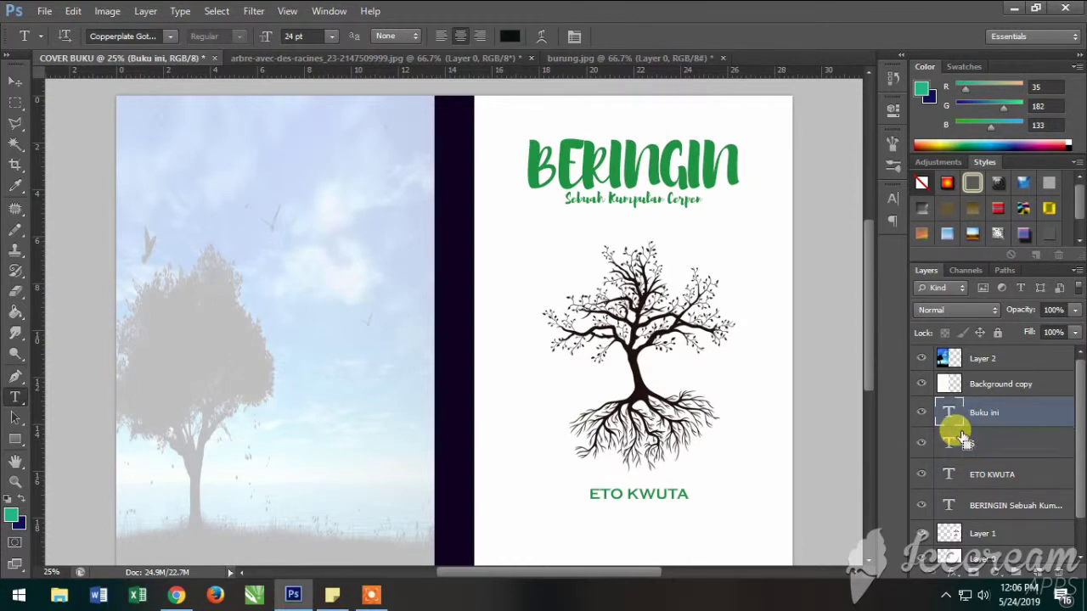
{"action": "key", "text": "ctrl+bracketright"}
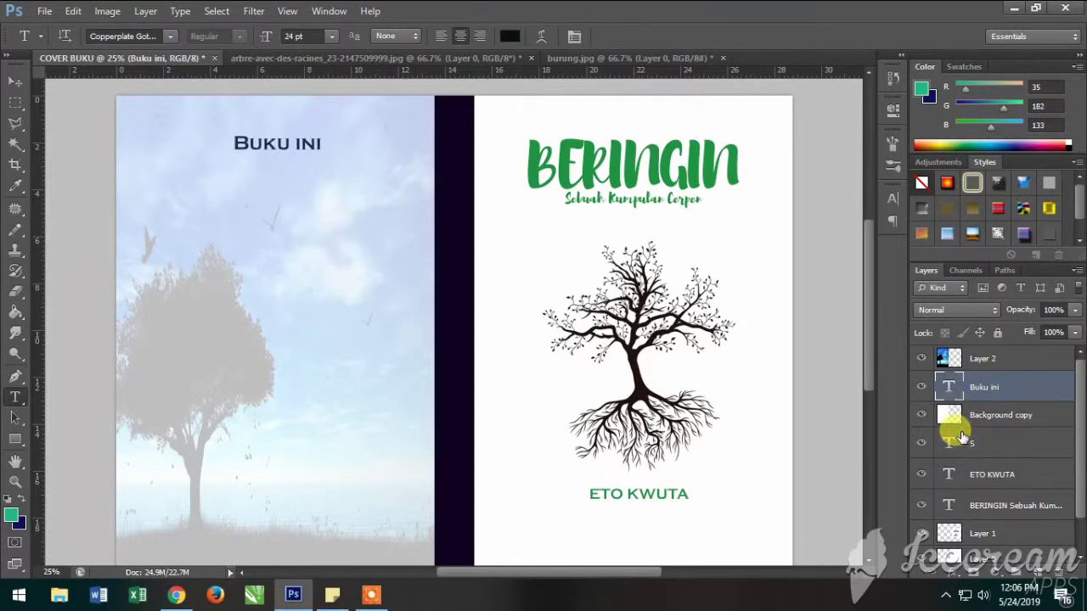
{"action": "left_click", "coordinate": [316, 138]}
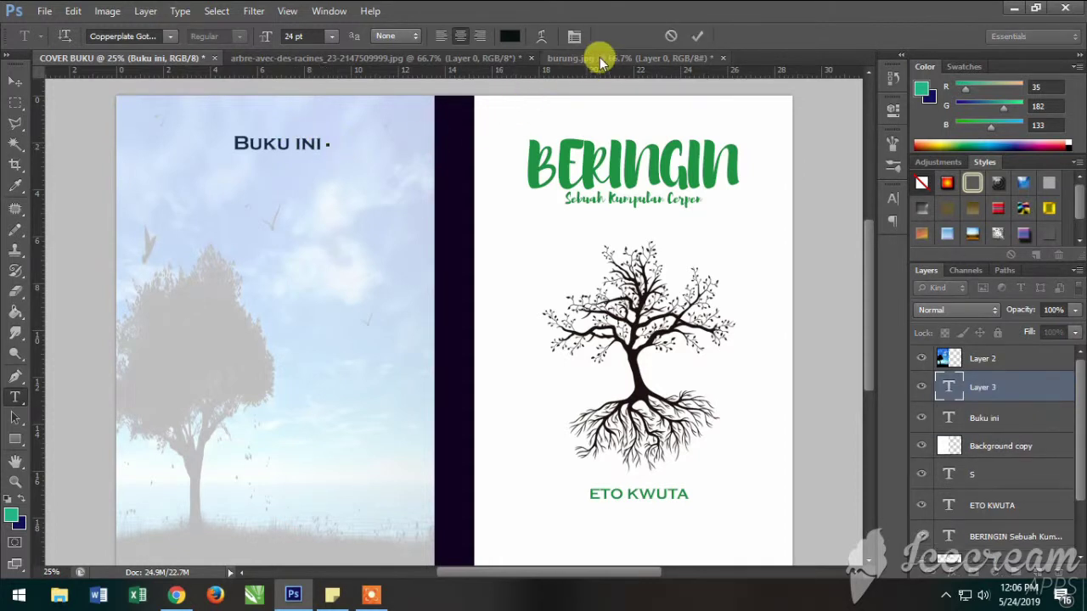
{"action": "left_click", "coordinate": [697, 36]}
{"action": "left_click", "coordinate": [313, 136]}
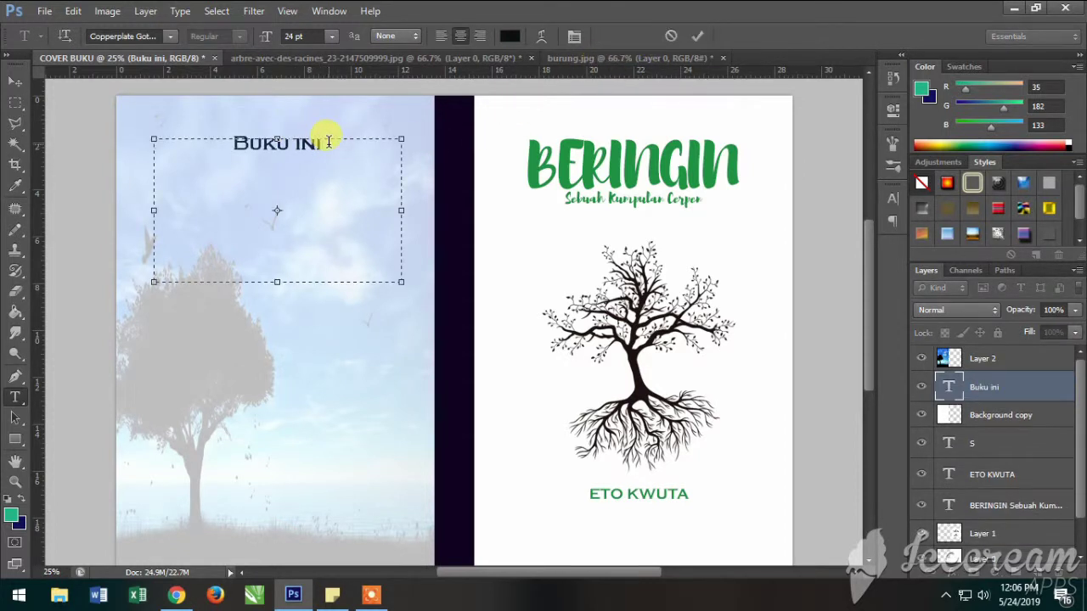
{"action": "key", "text": "ctrl+a"}
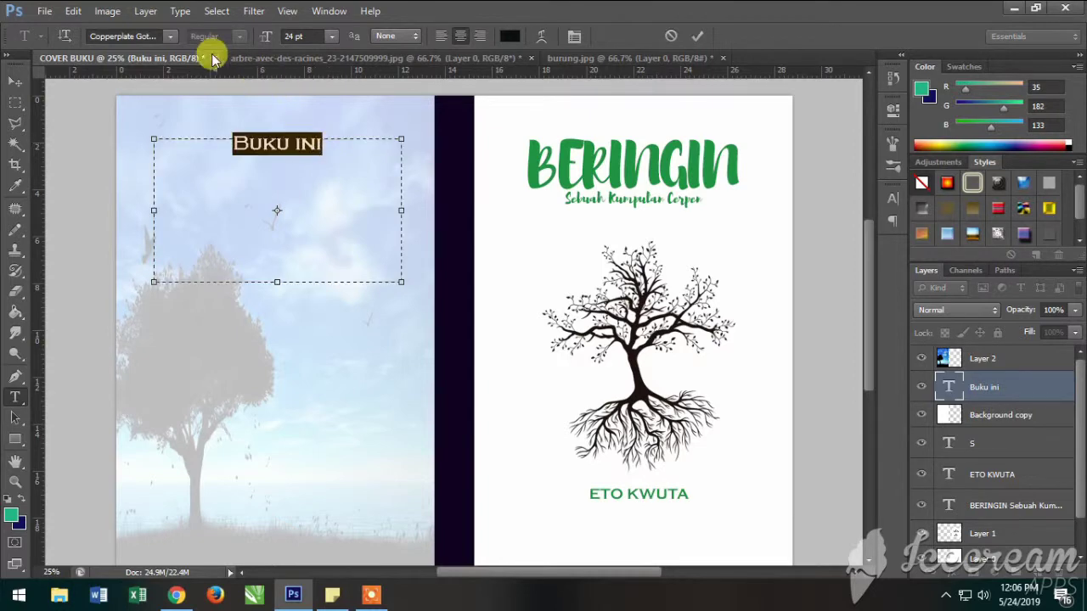
{"action": "left_click", "coordinate": [170, 36]}
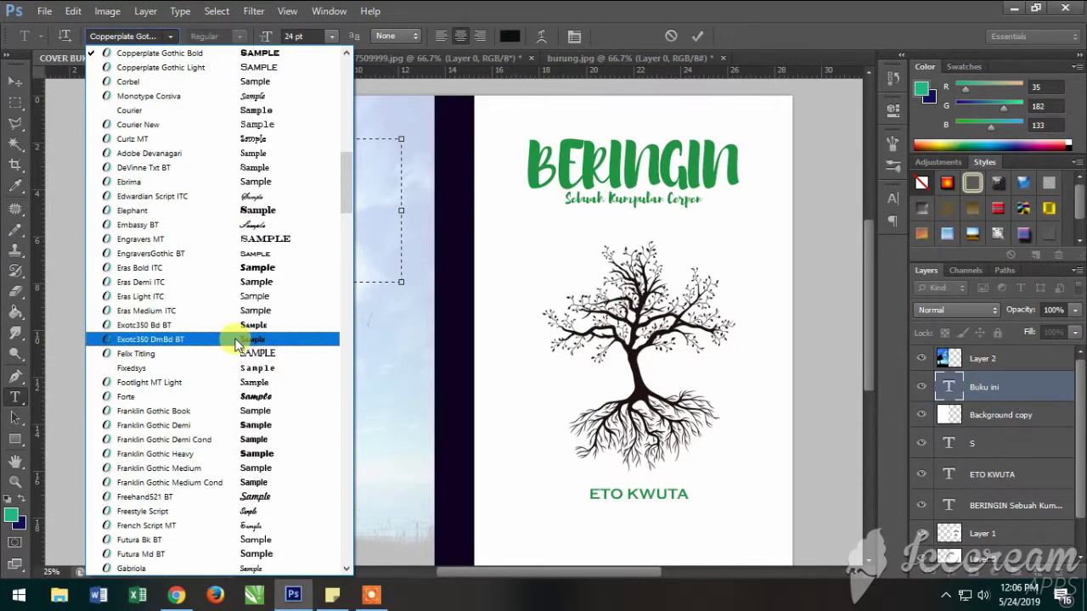
Set the text in Futura Bk BT and type the blurb about beringin as a haunted tree
{"action": "left_click", "coordinate": [221, 541]}
{"action": "left_click", "coordinate": [323, 152]}
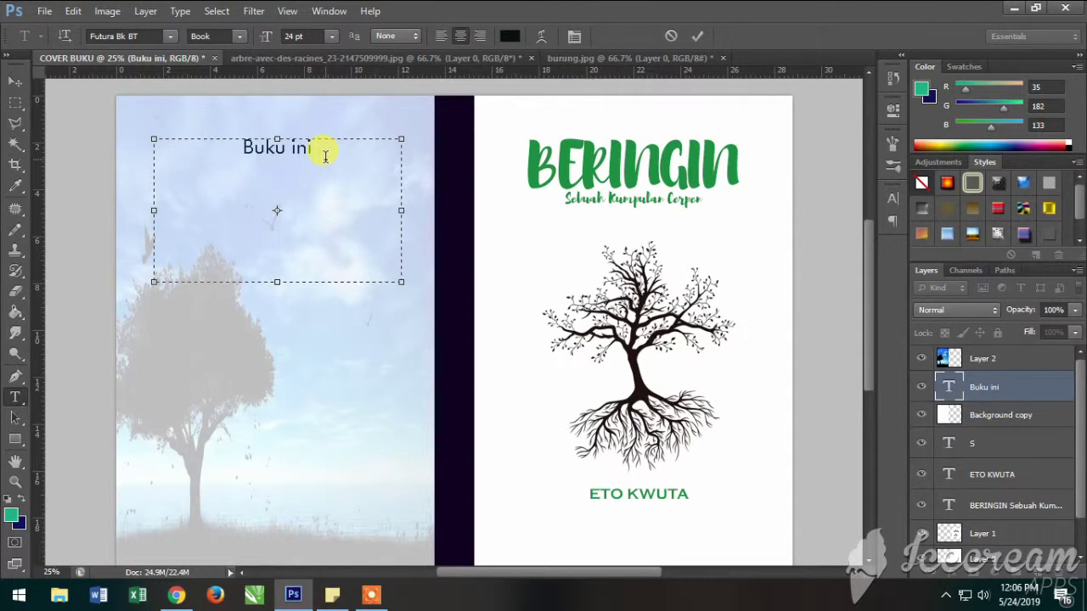
{"action": "type", "text": "mengandung"}
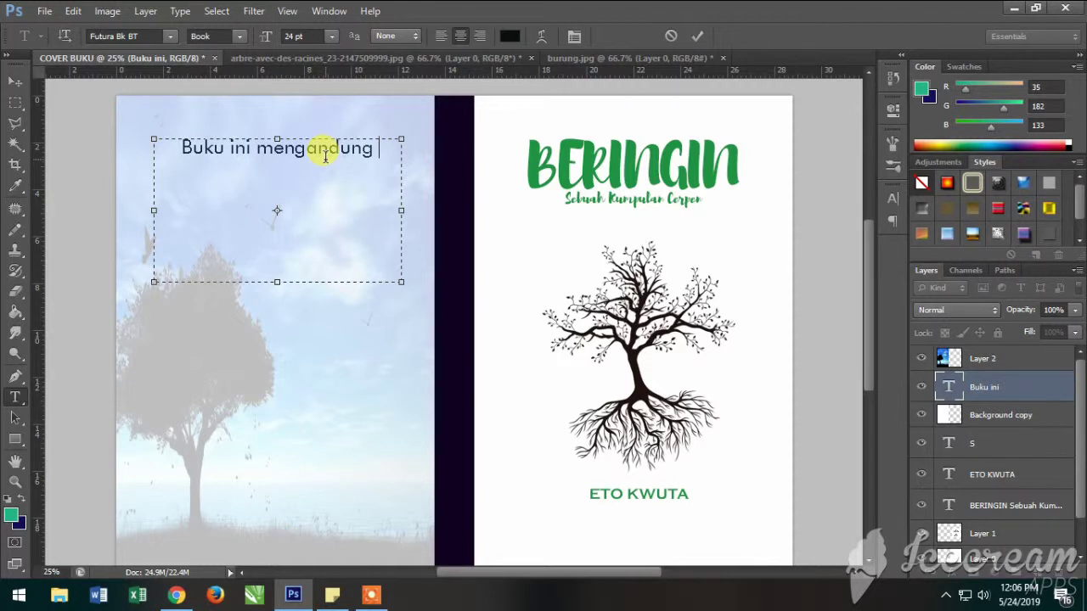
{"action": "type", "text": " umpan"}
{"action": "type", "text": ". Umpan-um[an magi"}
{"action": "type", "text": "c"}
{"action": "type", "text": "yang natural"}
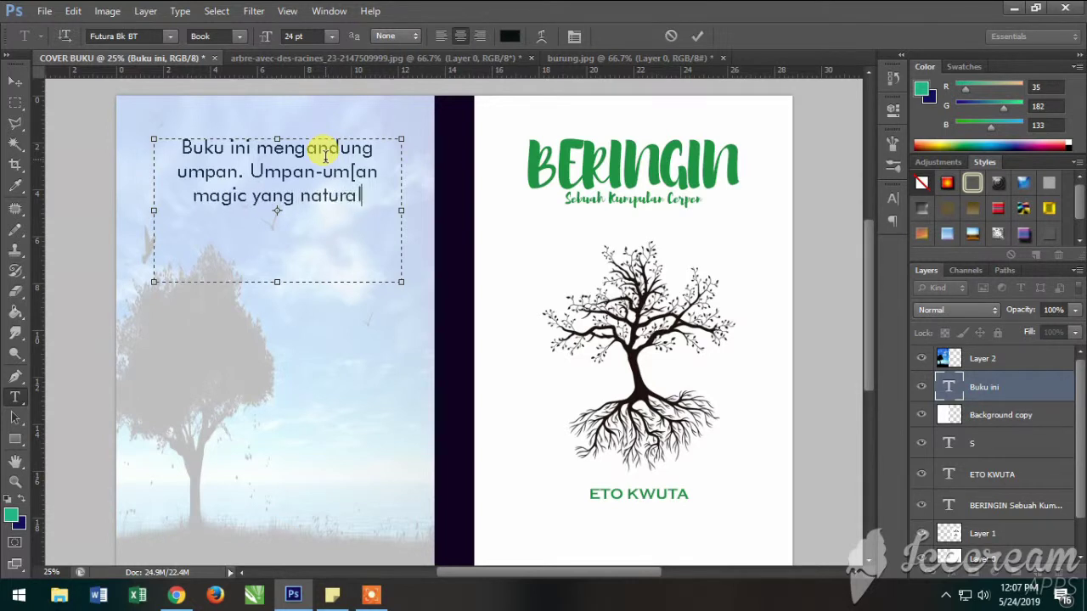
{"action": "type", "text": ", mengingat beringin"}
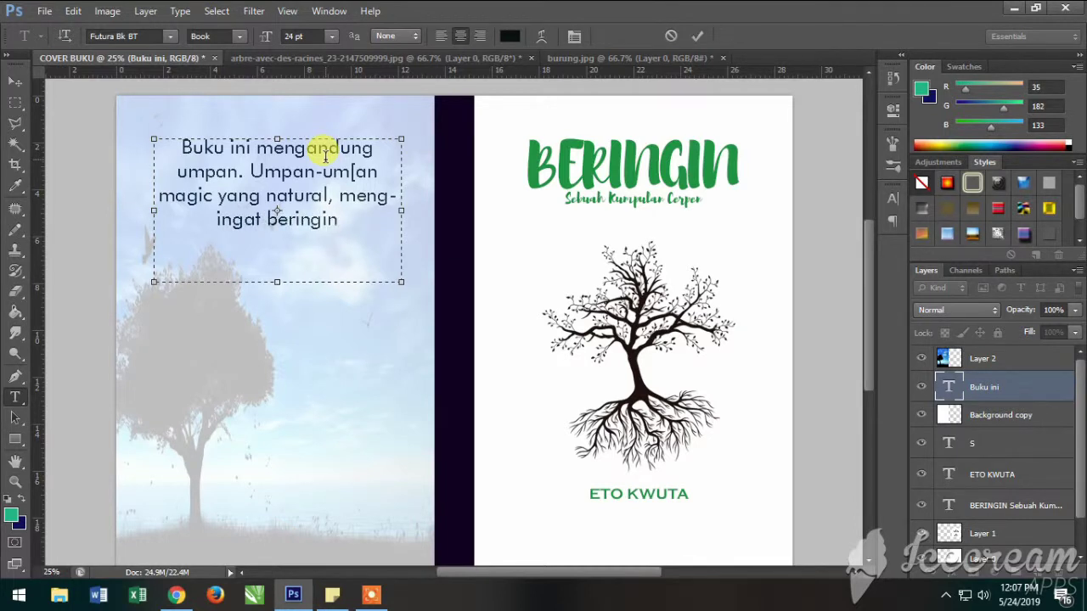
{"action": "type", "text": "adalah pohon angker dalam persepsi orang k ampung di"}
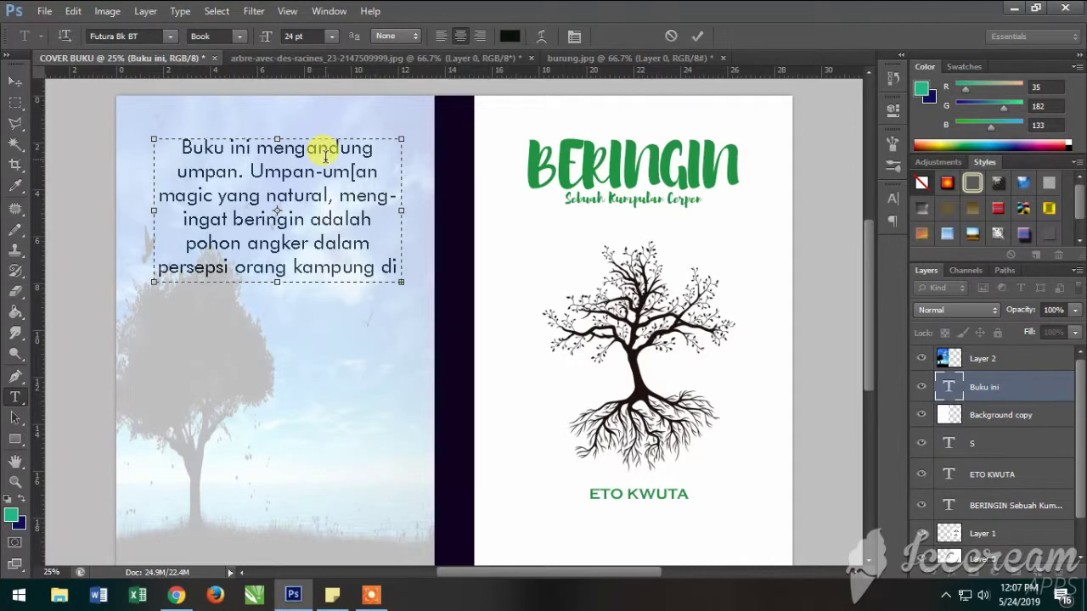
{"action": "key", "text": "ctrl+a"}
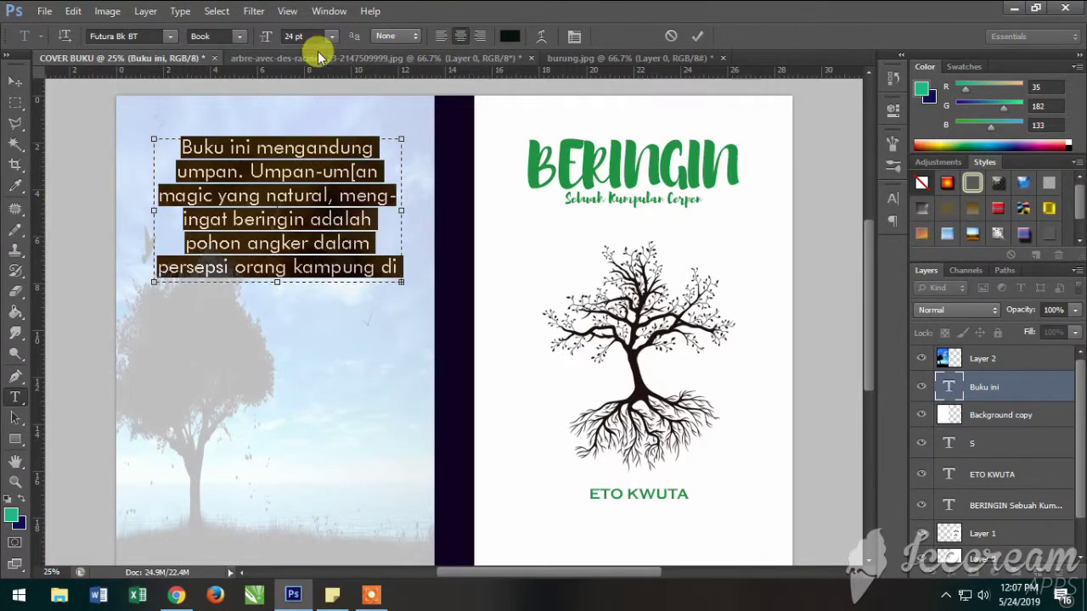
Shrink the blurb to 14 pt and right-align it
{"action": "left_click", "coordinate": [331, 36]}
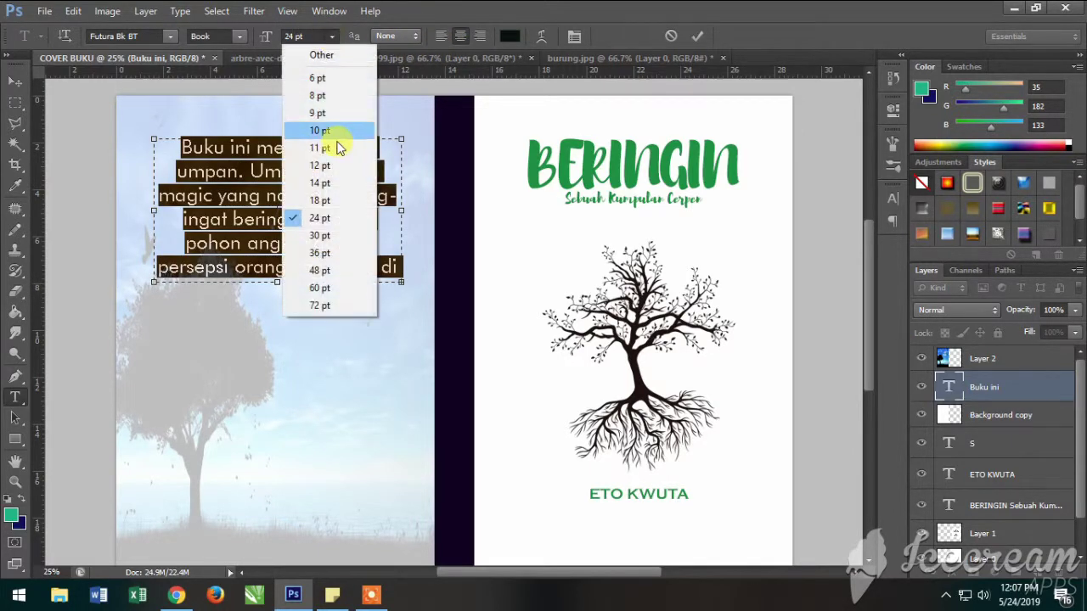
{"action": "left_click", "coordinate": [331, 198]}
{"action": "left_click", "coordinate": [332, 36]}
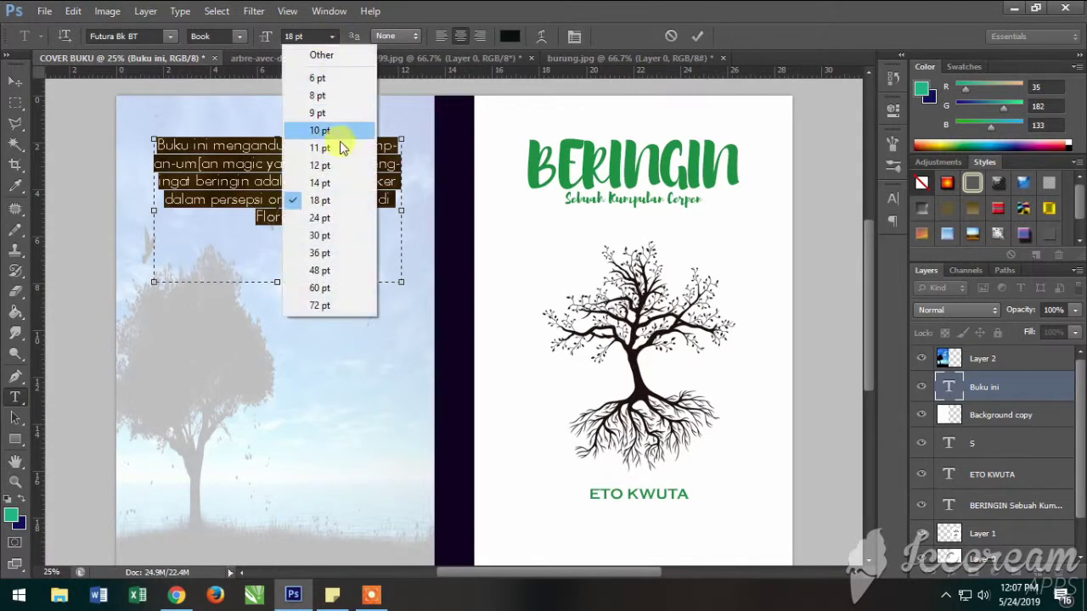
{"action": "left_click", "coordinate": [342, 178]}
{"action": "left_click", "coordinate": [330, 187]}
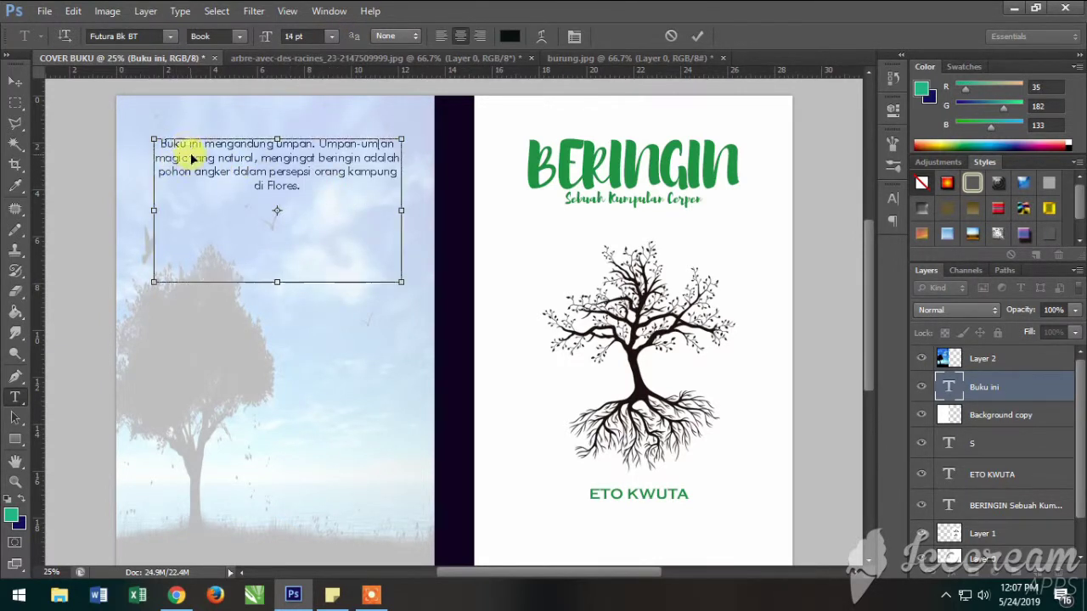
{"action": "key", "text": "ctrl+a"}
{"action": "left_click", "coordinate": [480, 36]}
{"action": "left_click", "coordinate": [396, 182]}
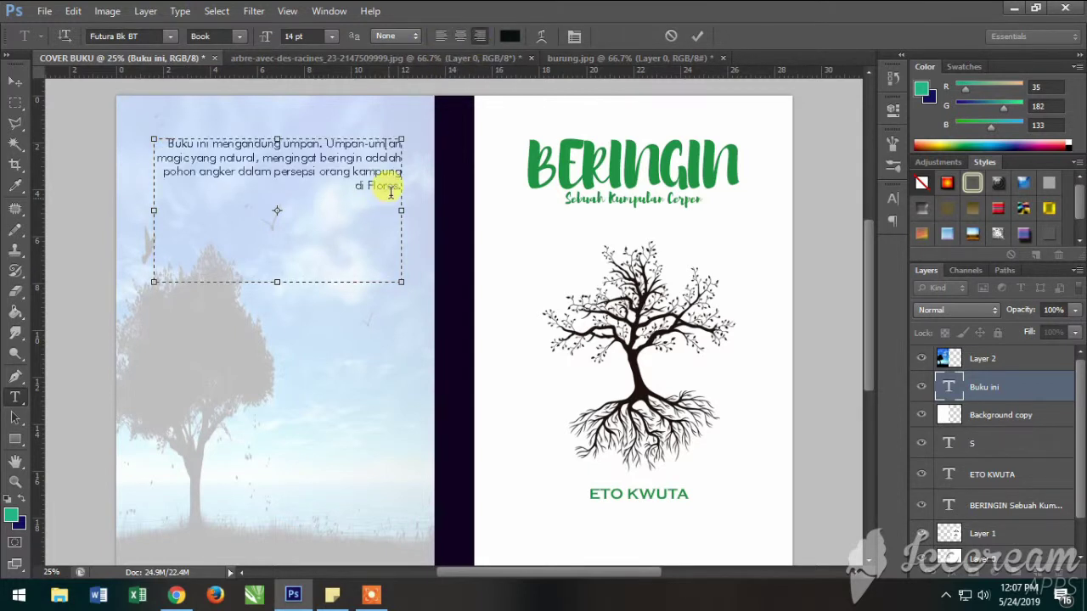
Wrap the blurb in quotation marks, from before 'Buku' to after 'di Flores.'
{"action": "left_click", "coordinate": [167, 142]}
{"action": "type", "text": "\""}
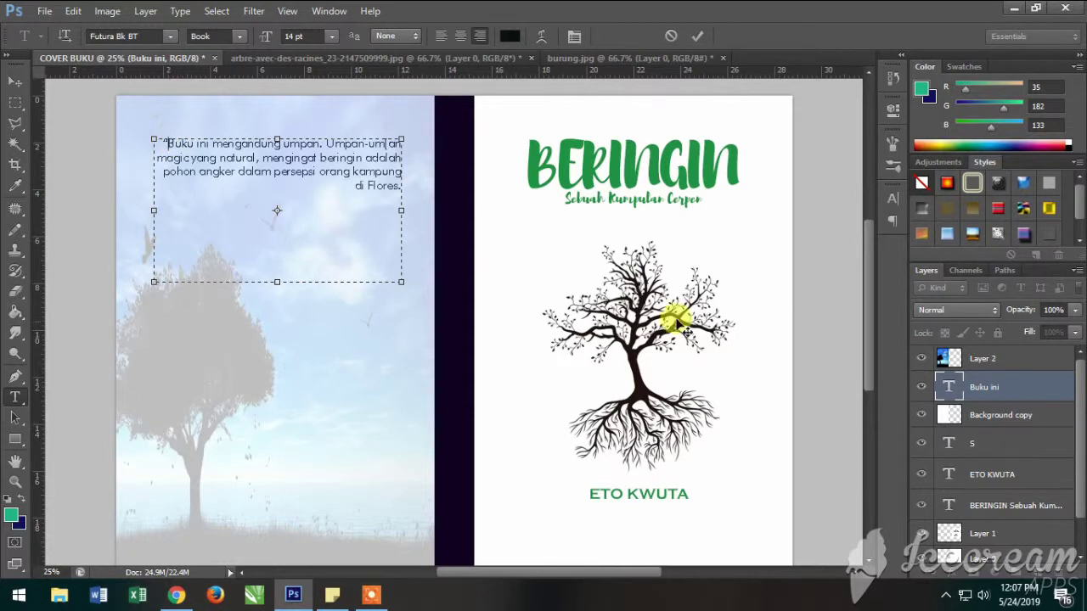
{"action": "left_click", "coordinate": [400, 189]}
{"action": "type", "text": "\""}
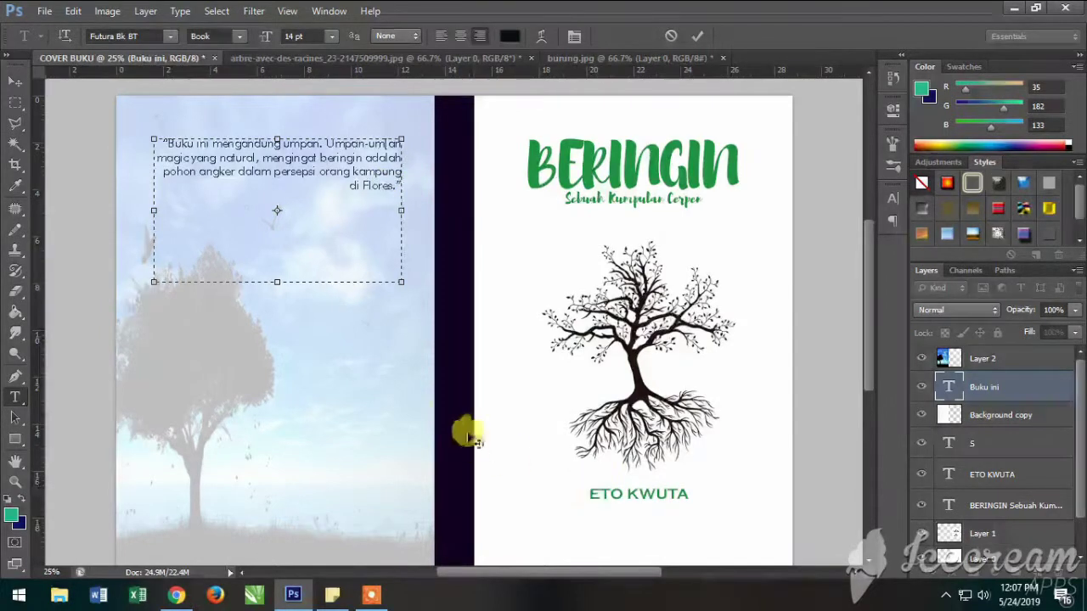
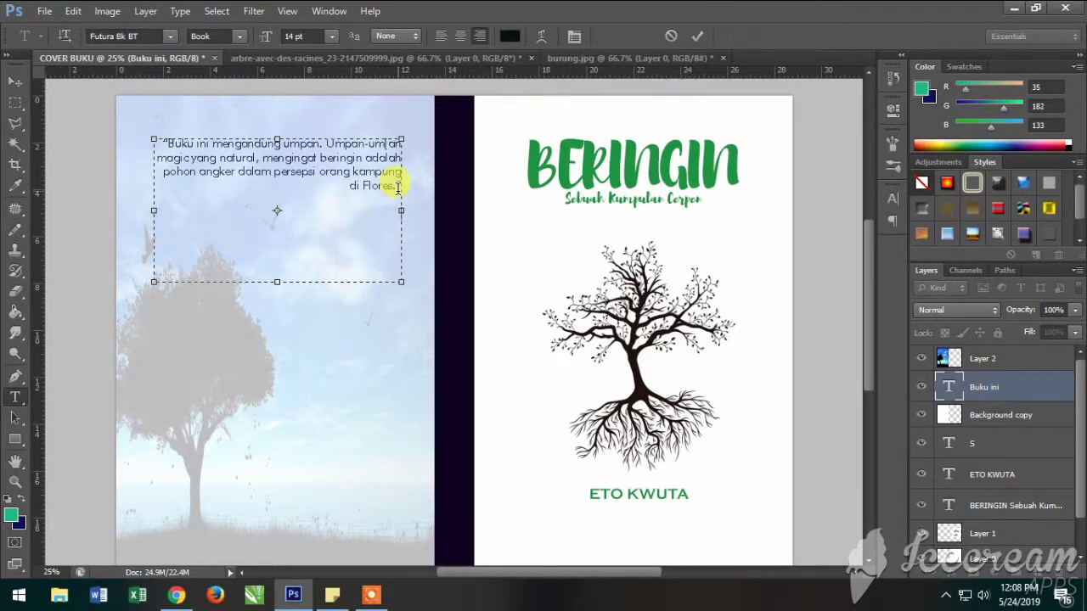
Sign the back-cover quote with the endorser's name and 'Tinggal di Roma' beneath it
{"action": "type", "text": "Paulus Budi"}
{"action": "type", "text": " Klecden"}
{"action": "type", "text": "Tinggal ci Romo"}
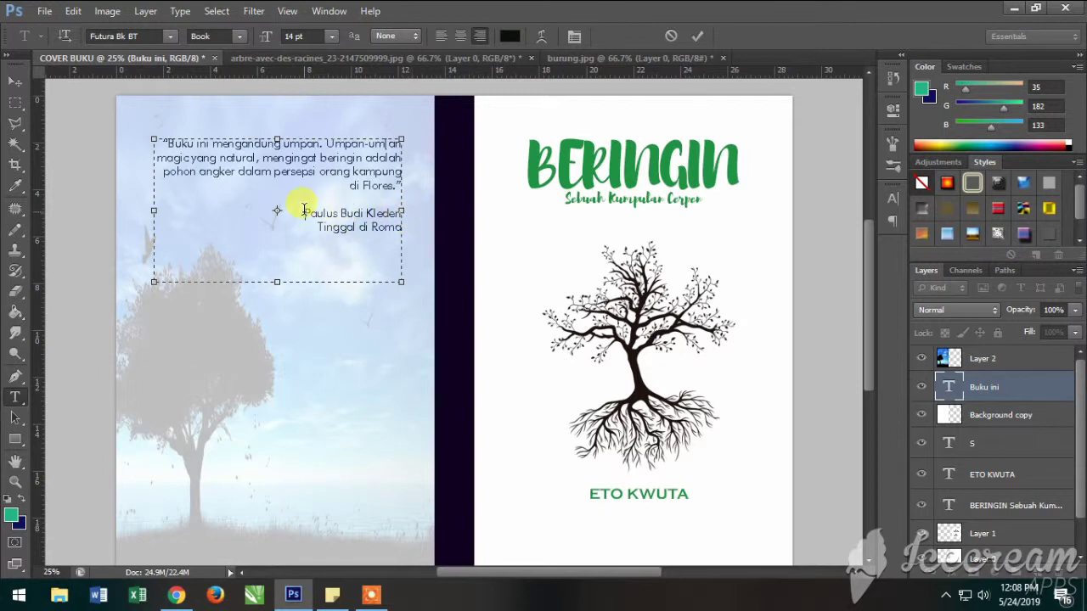
{"action": "left_click_drag", "start_coordinate": [303, 213], "coordinate": [405, 229]}
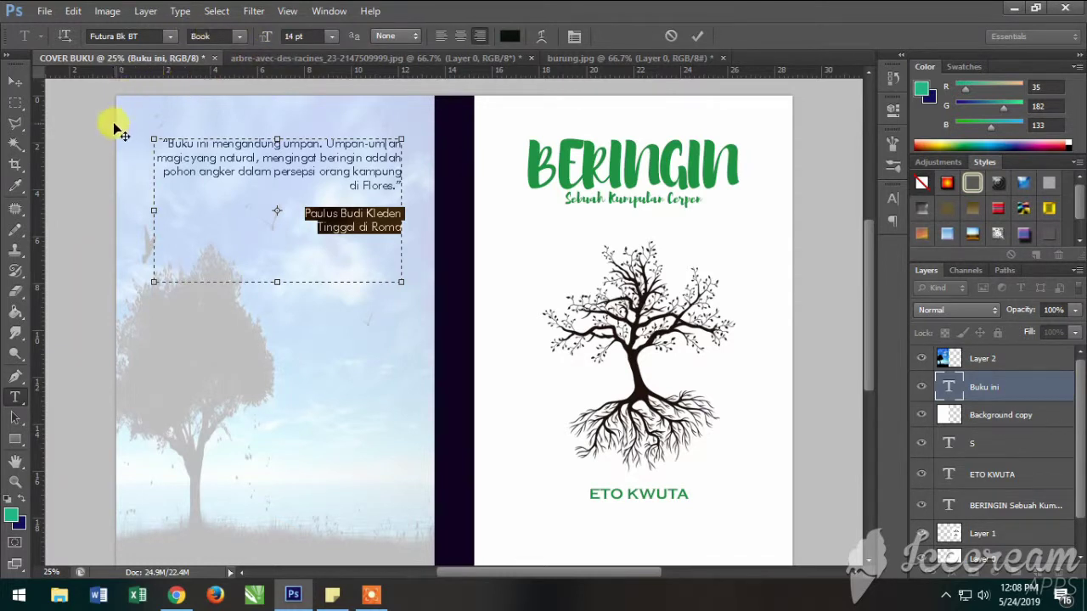
Check the text anti-aliasing, shorten the text box to fit the quote, and commit it
{"action": "left_click", "coordinate": [415, 34]}
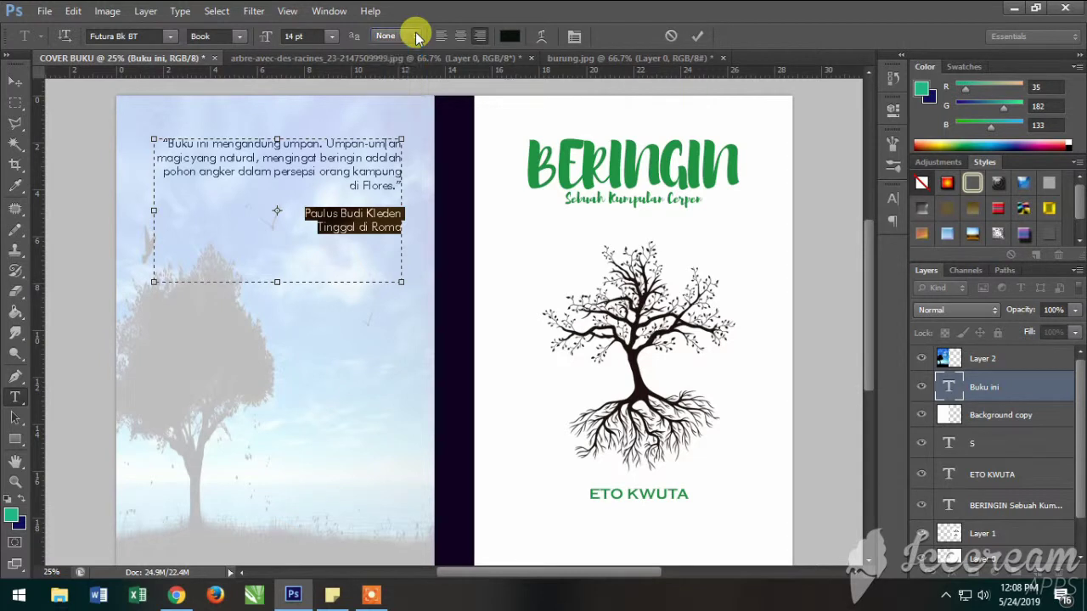
{"action": "left_click_drag", "start_coordinate": [277, 283], "coordinate": [283, 245]}
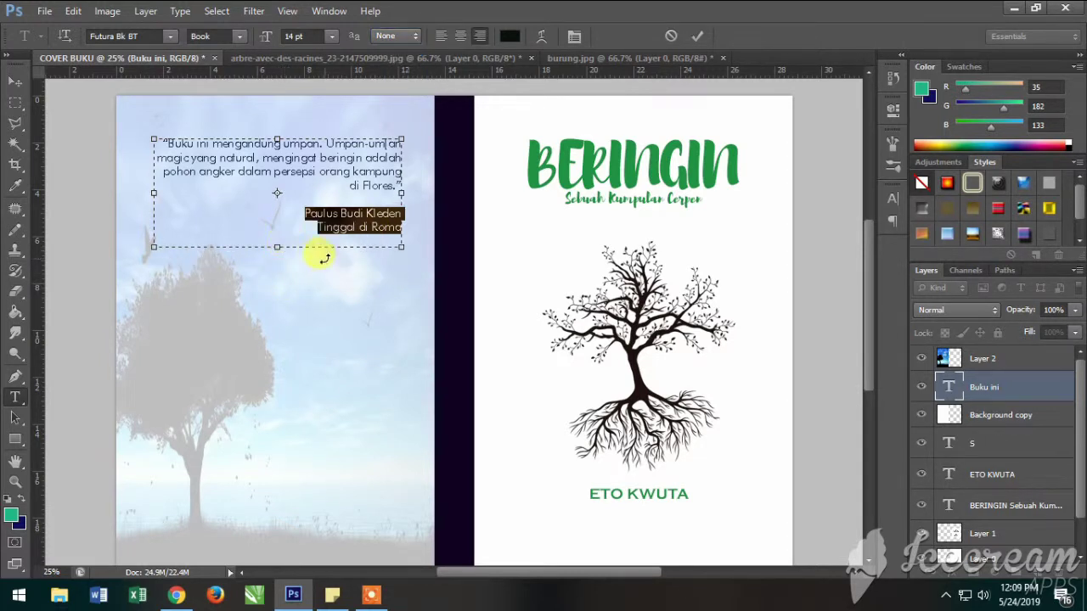
{"action": "left_click", "coordinate": [696, 36]}
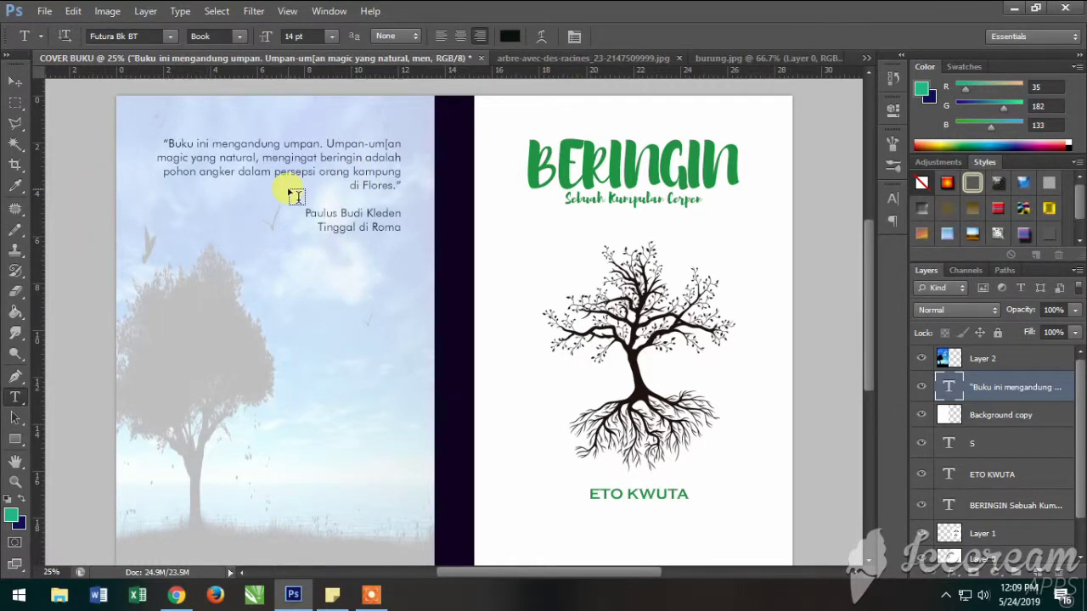
{"action": "scroll", "coordinate": [294, 196], "scroll_direction": "up", "scroll_amount": 3}
{"action": "scroll", "coordinate": [294, 195], "scroll_direction": "down", "scroll_amount": 2}
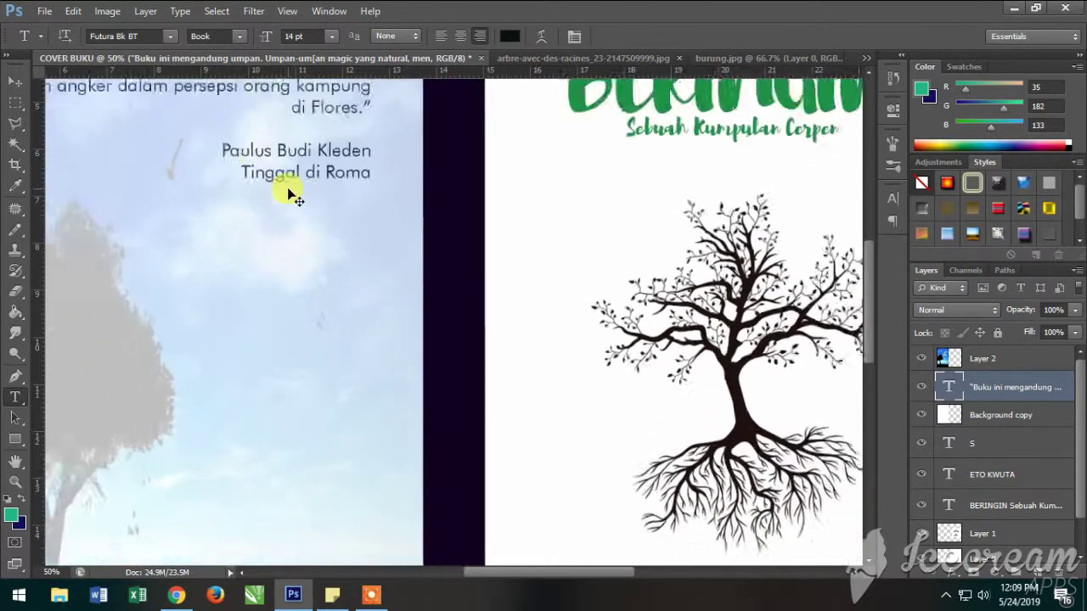
{"action": "scroll", "coordinate": [294, 197], "scroll_direction": "down", "scroll_amount": 1}
{"action": "scroll", "coordinate": [293, 196], "scroll_direction": "down", "scroll_amount": 1}
{"action": "scroll", "coordinate": [294, 195], "scroll_direction": "up", "scroll_amount": 1}
{"action": "scroll", "coordinate": [294, 196], "scroll_direction": "down", "scroll_amount": 1}
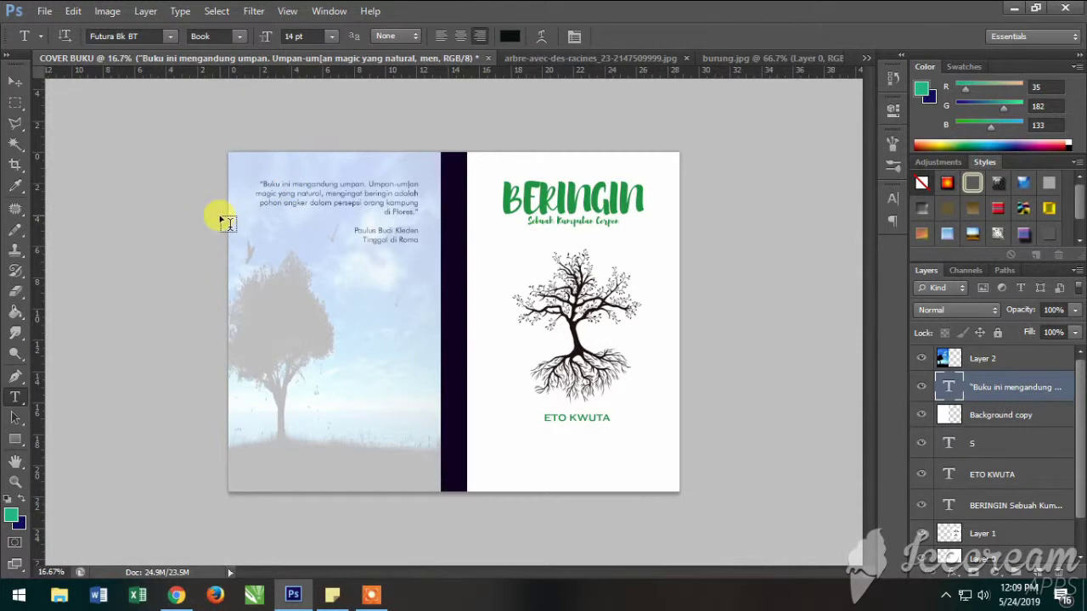
Add a second endorsement below the first, about saving the earth, ending 'tanam, tanam, dan tanam'
{"action": "mouse_move", "coordinate": [253, 252]}
{"action": "left_mouse_down"}
{"action": "mouse_move", "coordinate": [404, 283]}
{"action": "mouse_move", "coordinate": [417, 322]}
{"action": "left_mouse_up"}
{"action": "type", "text": "Buku ini Ber"}
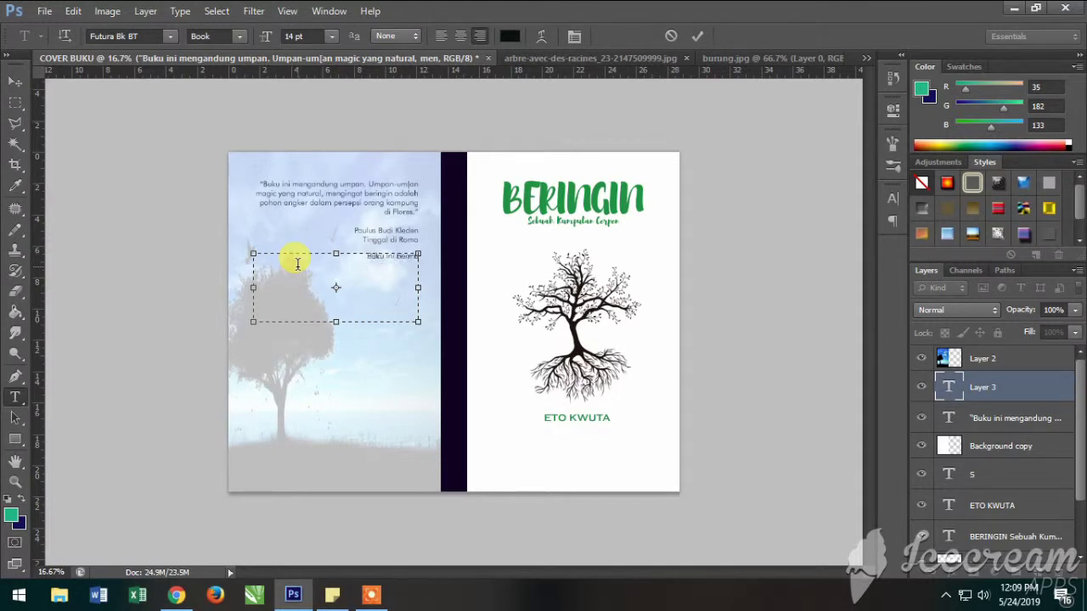
{"action": "type", "text": "ini bermutu"}
{"action": "type", "text": " ti"}
{"action": "type", "text": "dan sa"}
{"action": "type", "text": "tan cerita te"}
{"action": "key", "text": "ctrl+plus"}
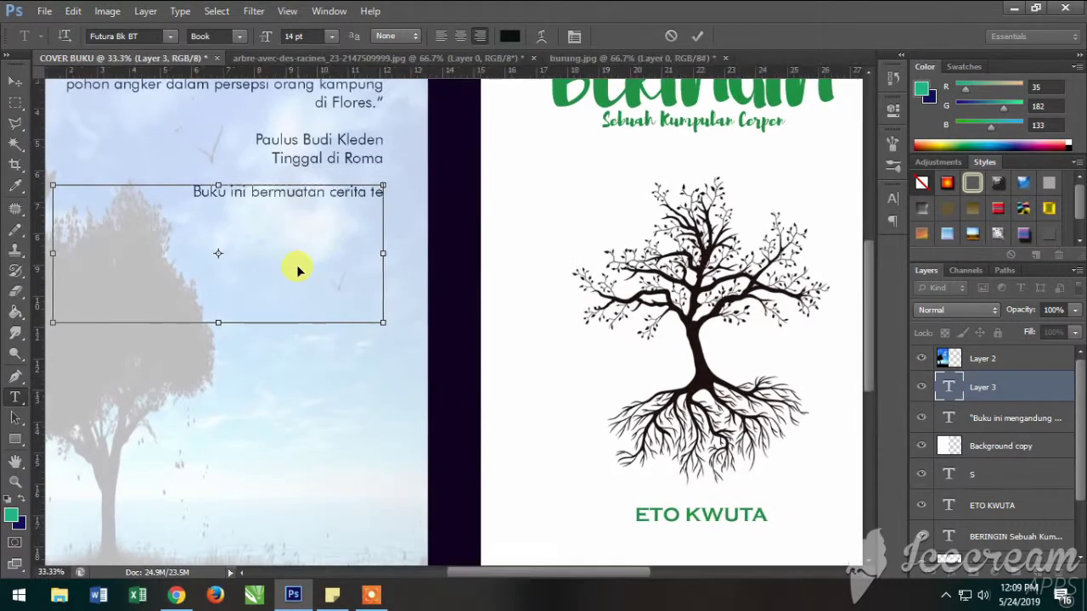
{"action": "type", "text": "n"}
{"action": "key", "text": "BackSpace"}
{"action": "type", "text": "ntang"}
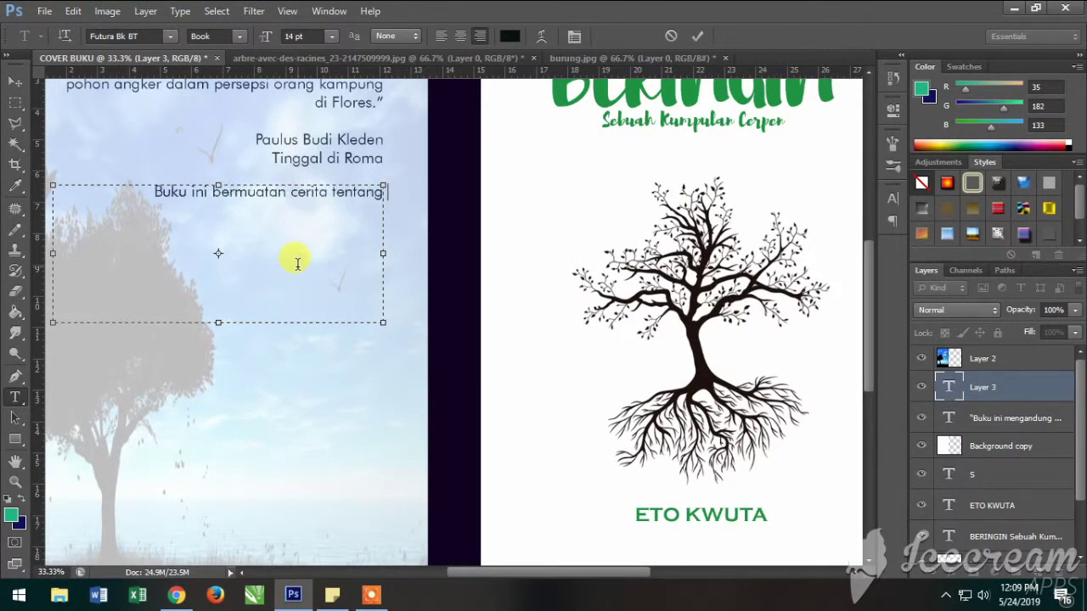
{"action": "type", "text": " ibu bumi"}
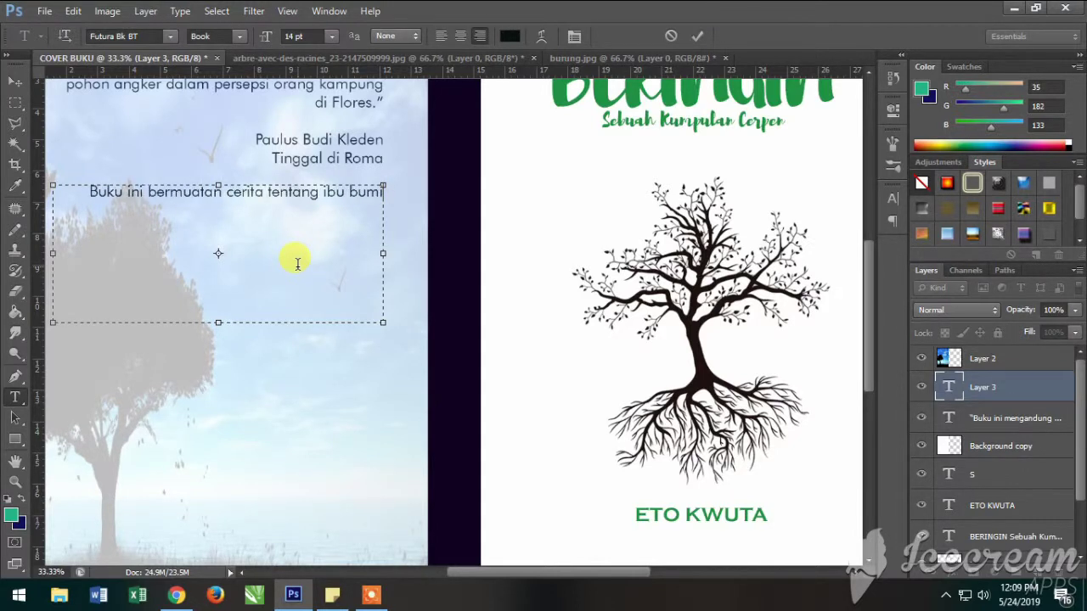
{"action": "type", "text": "."}
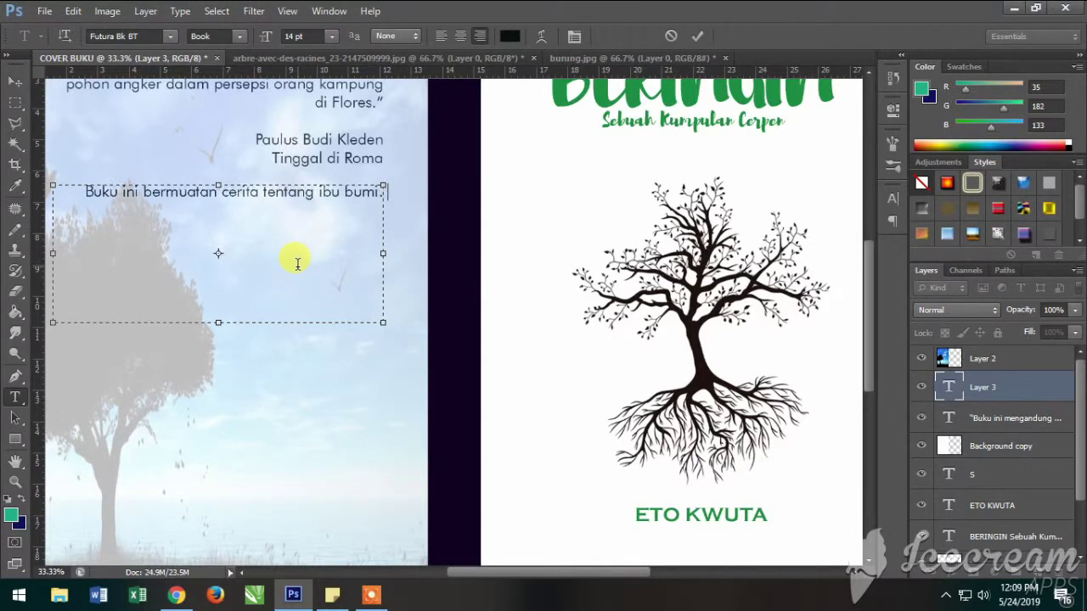
{"action": "type", "text": " Artinya"}
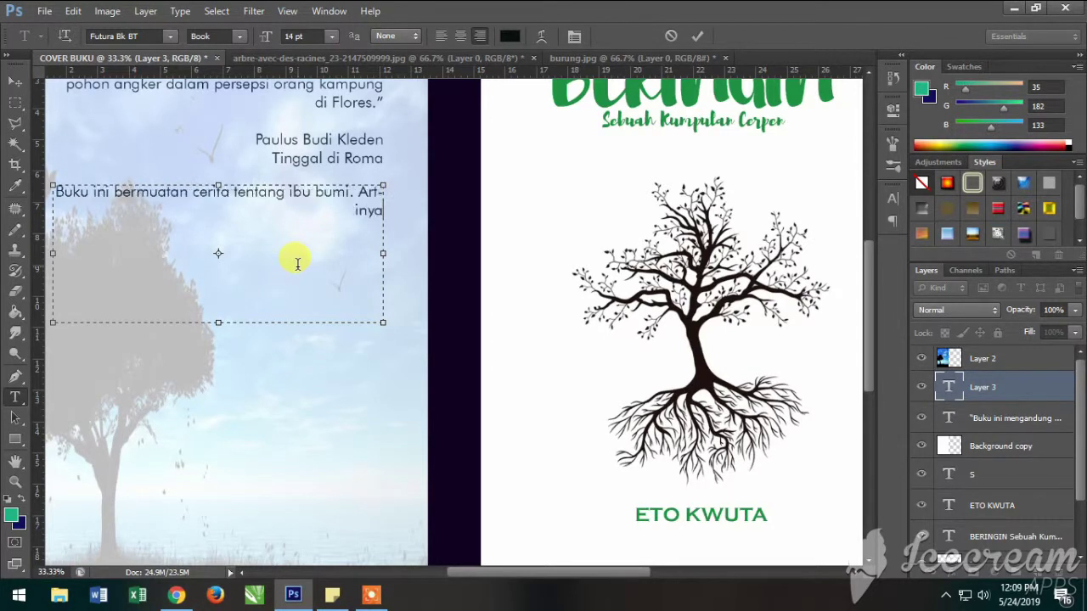
{"action": "type", "text": ", saatnya kita menyelamatkan bumi"}
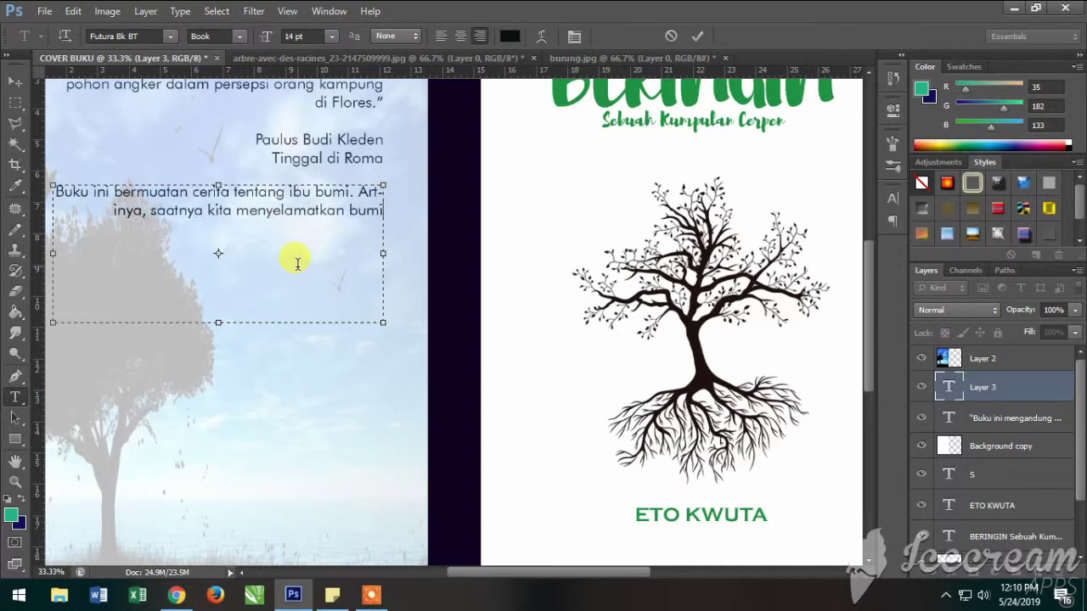
{"action": "type", "text": ". "}
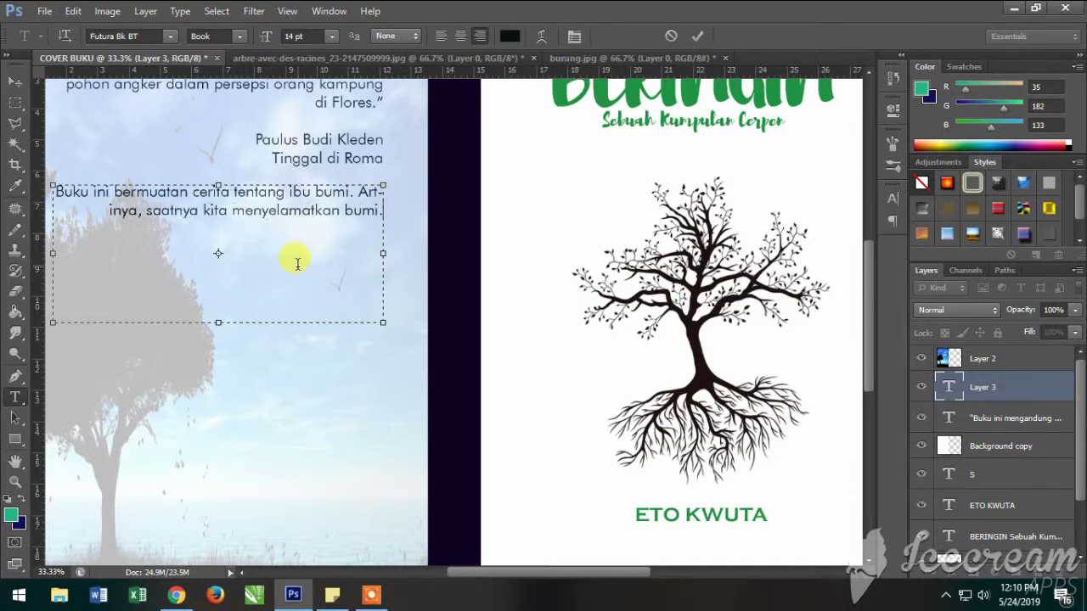
{"action": "type", "text": "Jangan"}
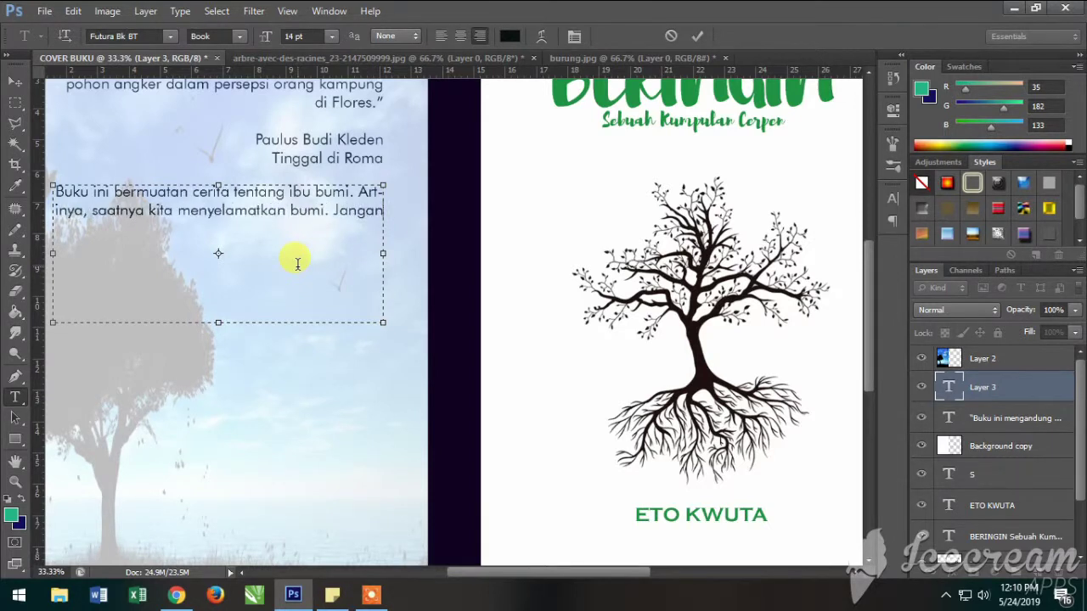
{"action": "key", "text": "BackSpace"}
{"action": "type", "text": "n dudu"}
{"action": "type", "text": "k"}
{"action": "type", "text": " pangku tangan"}
{"action": "type", "text": ", tapi"}
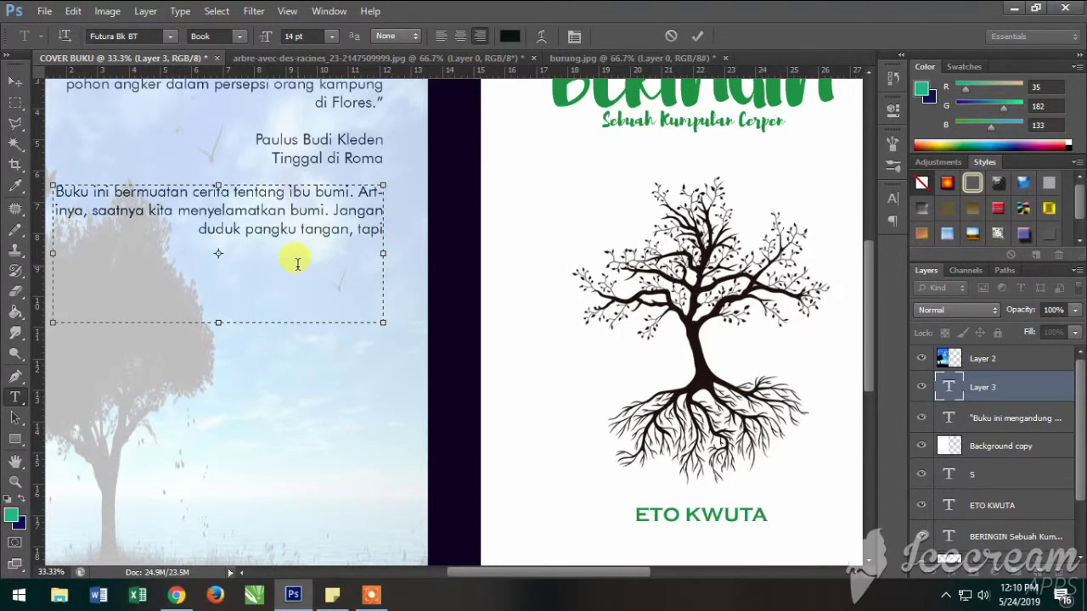
{"action": "type", "text": " tanam, tanam, dan tanam"}
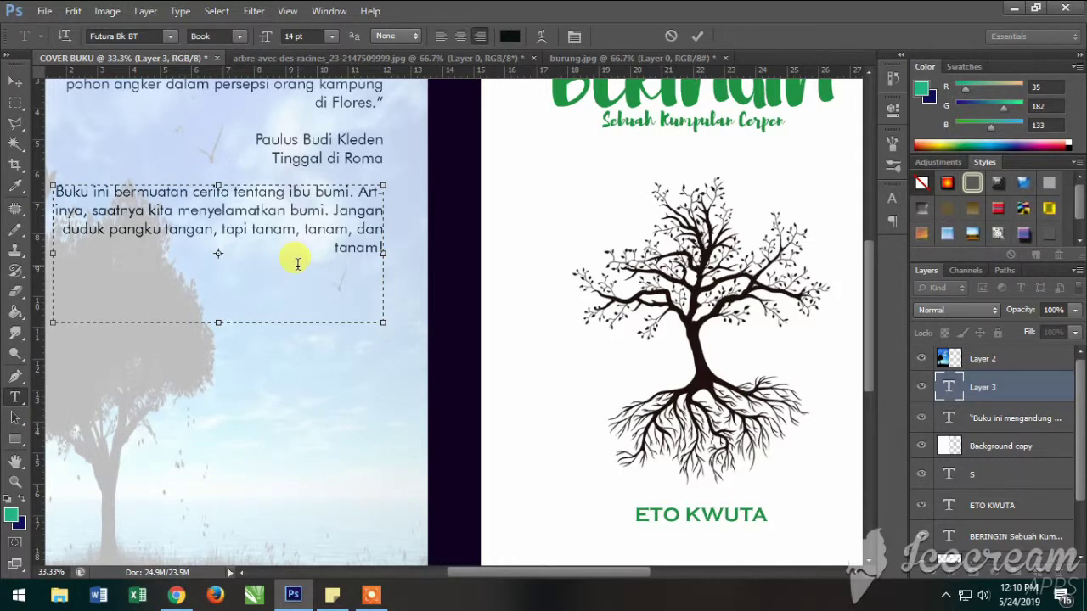
Type the second endorser's name and 'Pemerhati Sastra Indonesia' below the paragraph
{"action": "type", "text": "dra Ragha"}
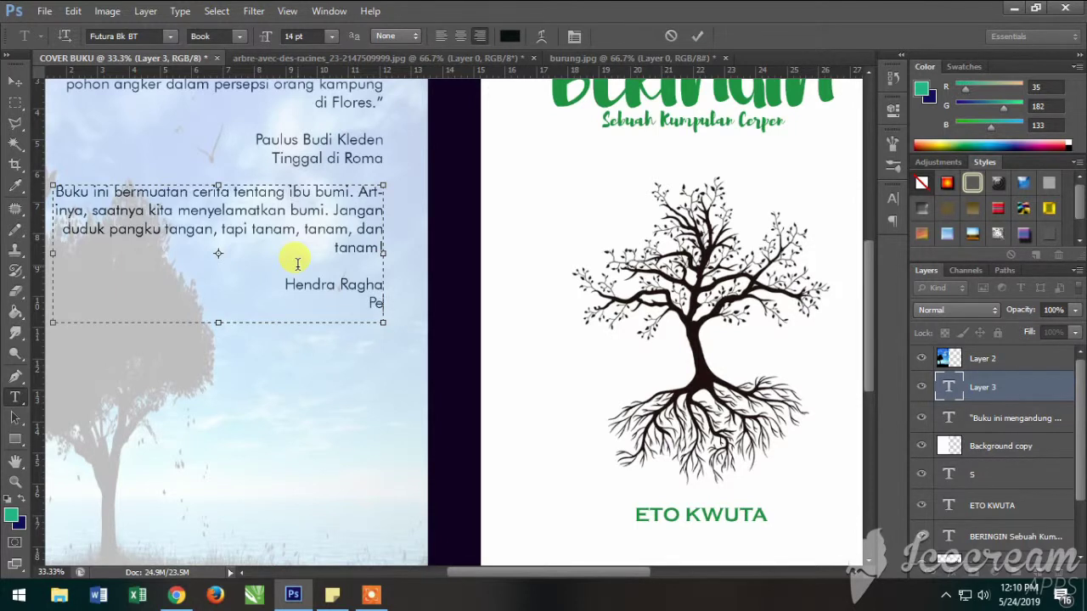
{"action": "type", "text": "liti"}
{"action": "key", "text": "BackSpace"}
{"action": "key", "text": "BackSpace"}
{"action": "key", "text": "BackSpace"}
{"action": "key", "text": "BackSpace"}
{"action": "key", "text": "BackSpace"}
{"action": "type", "text": "rhar"}
{"action": "key", "text": "BackSpace"}
{"action": "type", "text": "ti Sa"}
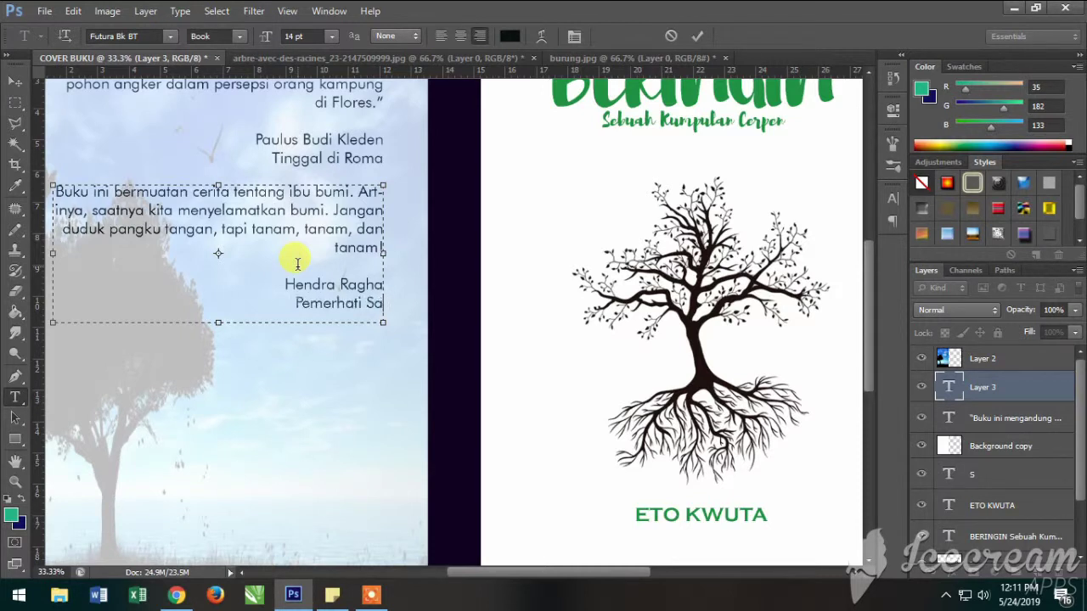
{"action": "type", "text": "stra Indonesia"}
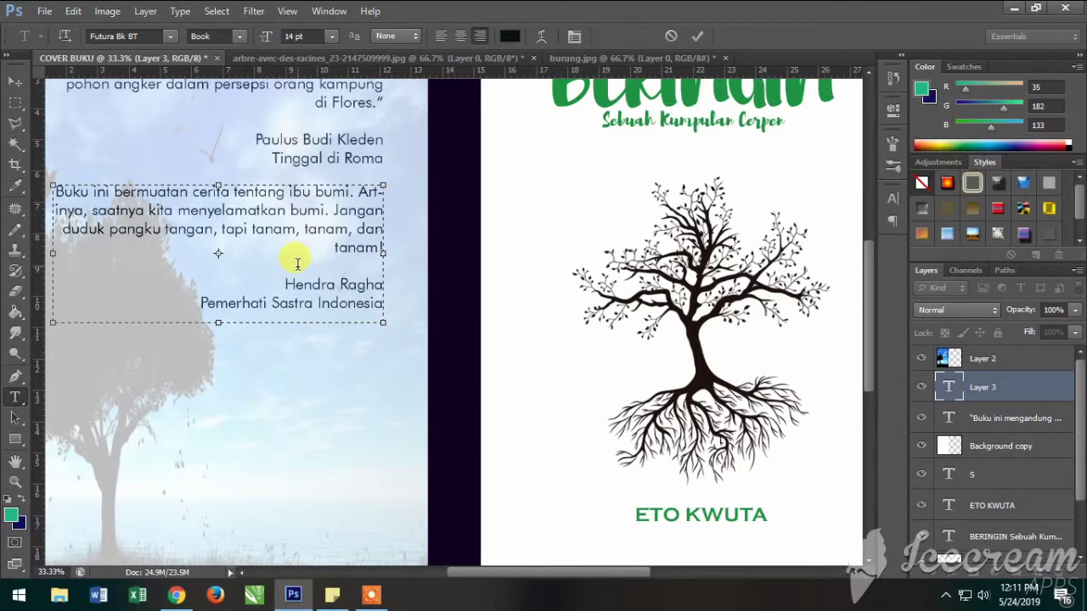
{"action": "scroll", "coordinate": [339, 253], "scroll_direction": "down", "scroll_amount": 1}
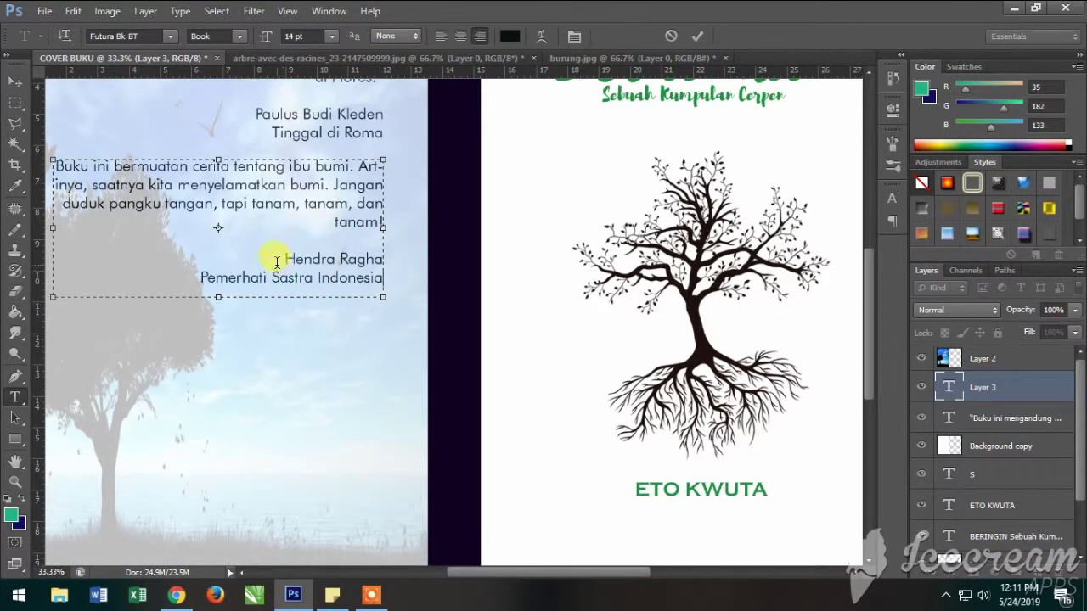
Commit the second endorsement text with its signature lines
{"action": "left_click_drag", "start_coordinate": [287, 258], "coordinate": [396, 289]}
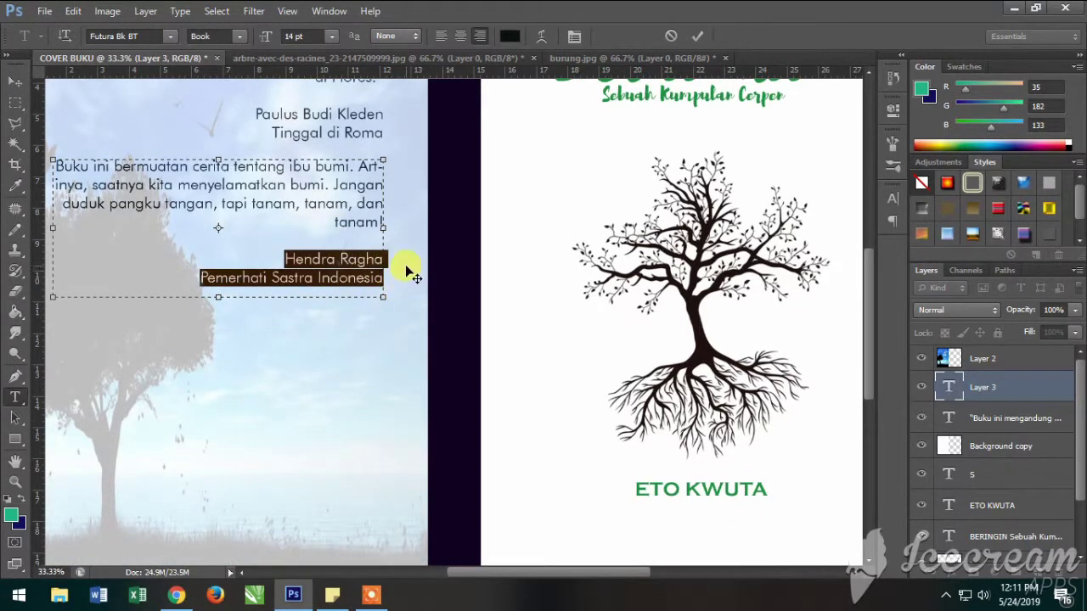
{"action": "left_click", "coordinate": [697, 36]}
{"action": "scroll", "coordinate": [382, 338], "scroll_direction": "up", "scroll_amount": 1}
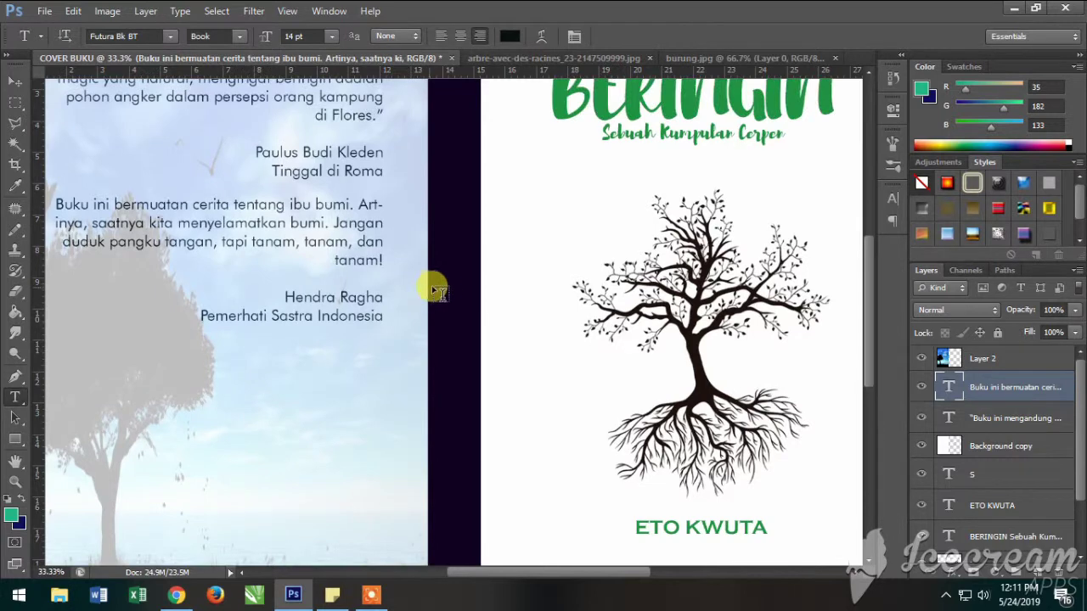
{"action": "scroll", "coordinate": [425, 289], "scroll_direction": "up", "scroll_amount": 2}
{"action": "scroll", "coordinate": [441, 289], "scroll_direction": "down", "scroll_amount": 1}
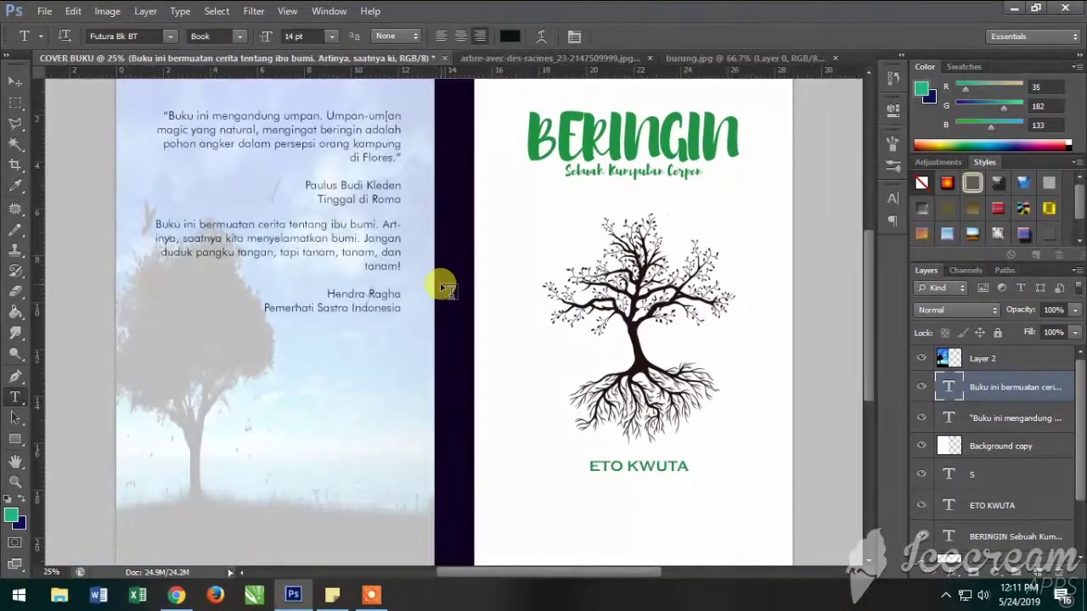
{"action": "scroll", "coordinate": [448, 289], "scroll_direction": "up", "scroll_amount": 1}
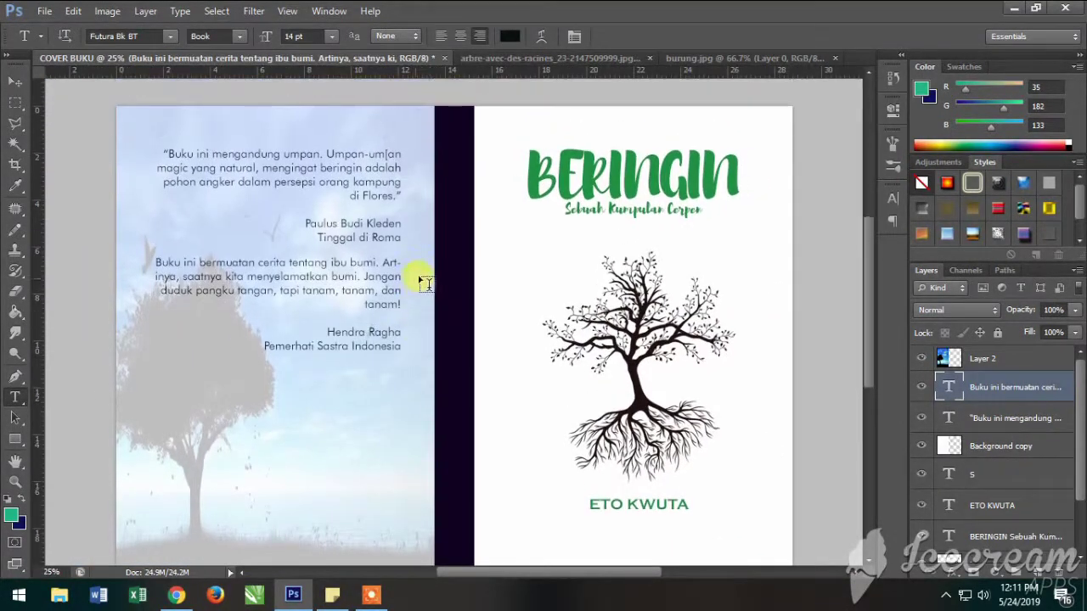
Set the first endorser's signature lines in the MV Boli font
{"action": "left_click", "coordinate": [305, 223]}
{"action": "left_click_drag", "start_coordinate": [305, 223], "coordinate": [402, 241]}
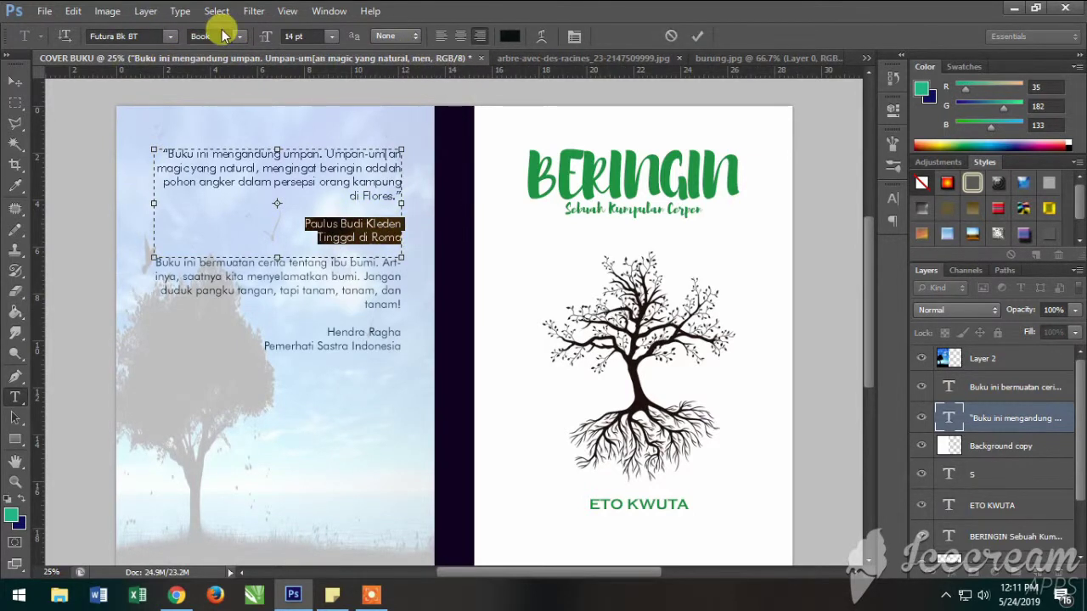
{"action": "left_click", "coordinate": [168, 38]}
{"action": "scroll", "coordinate": [212, 390], "scroll_direction": "down", "scroll_amount": 5}
{"action": "scroll", "coordinate": [218, 416], "scroll_direction": "down", "scroll_amount": 2}
{"action": "scroll", "coordinate": [272, 382], "scroll_direction": "down", "scroll_amount": 2}
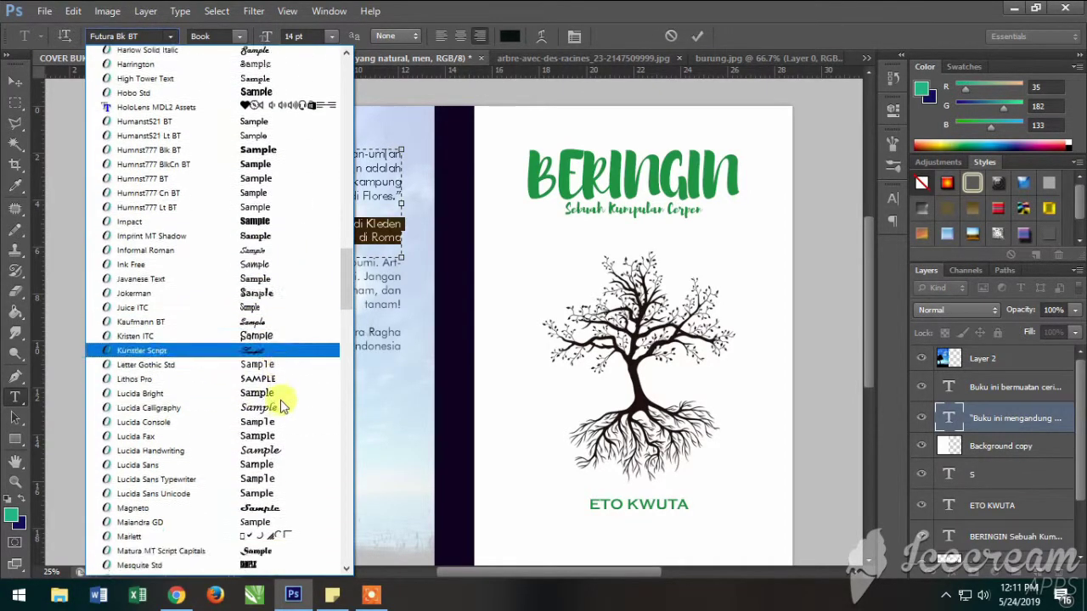
{"action": "scroll", "coordinate": [183, 386], "scroll_direction": "down", "scroll_amount": 3}
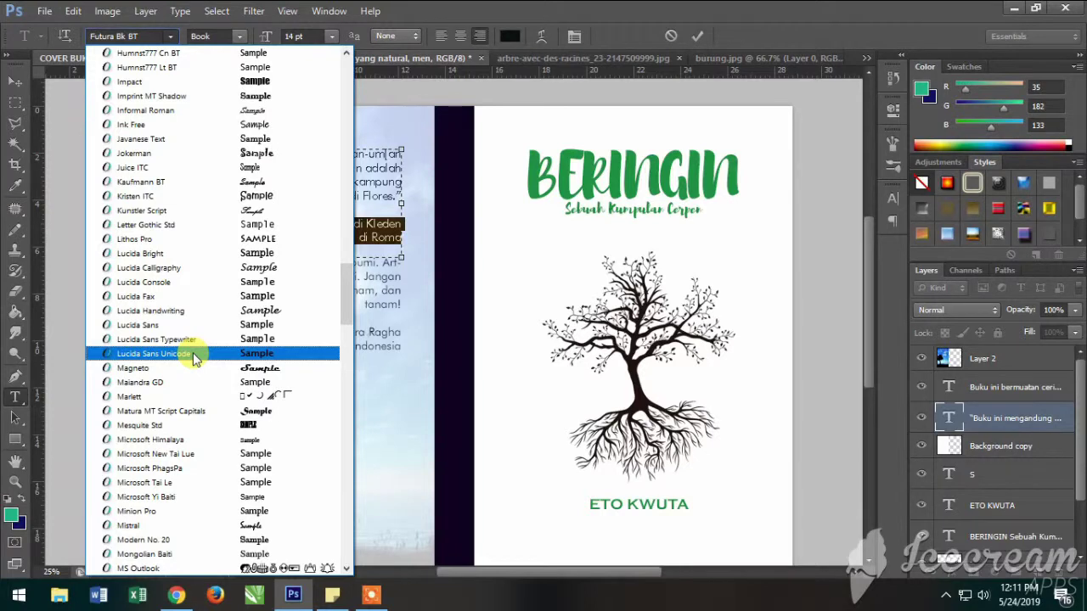
{"action": "scroll", "coordinate": [212, 361], "scroll_direction": "down", "scroll_amount": 6}
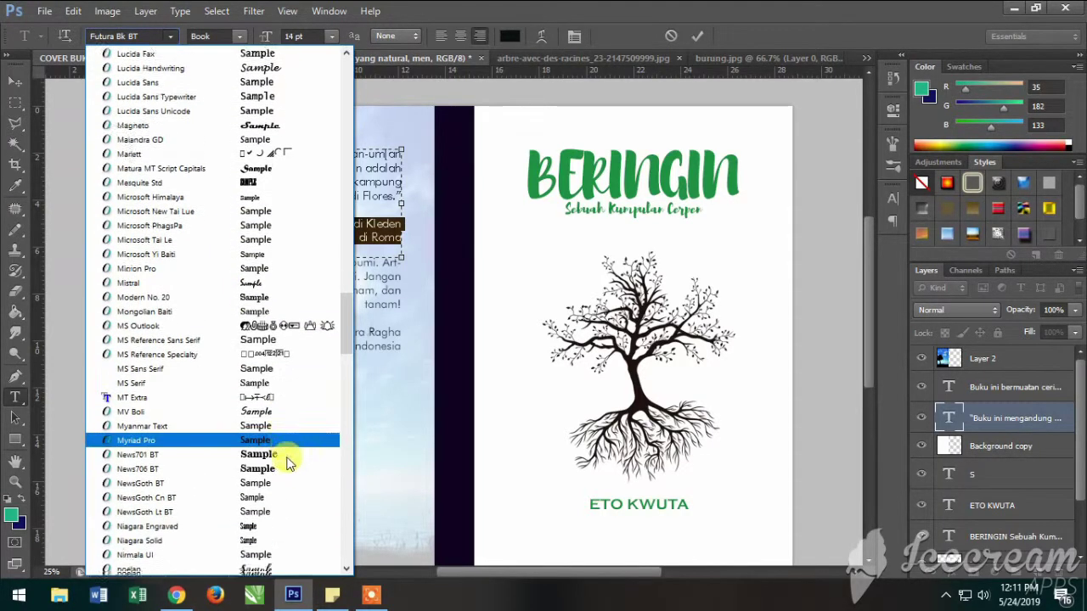
{"action": "scroll", "coordinate": [286, 463], "scroll_direction": "down", "scroll_amount": 1}
{"action": "left_click", "coordinate": [213, 379]}
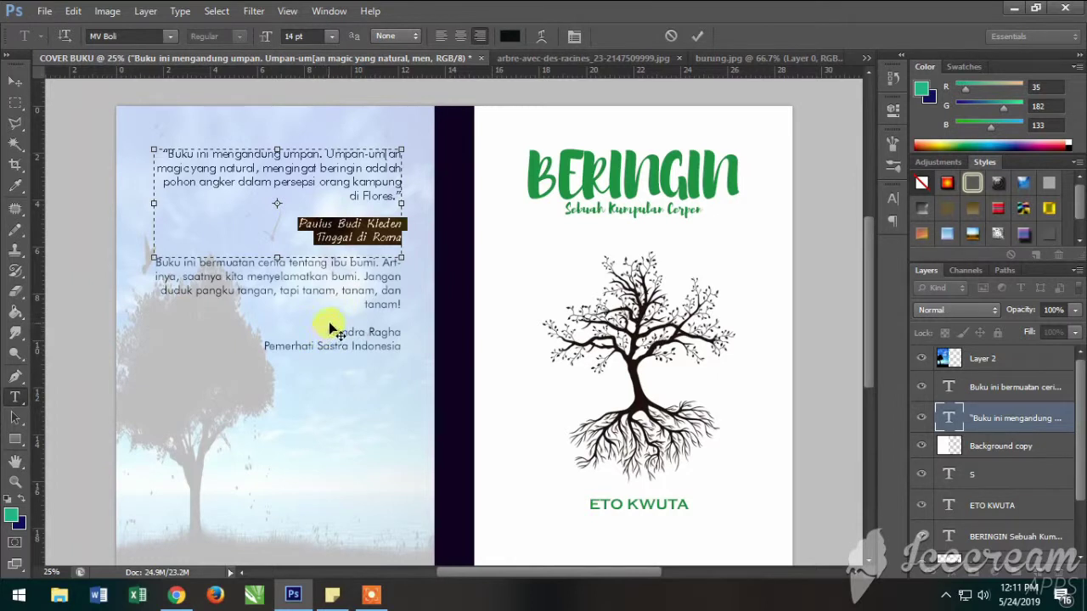
Commit the font change and start an empty text layer below the endorsements
{"action": "left_click", "coordinate": [354, 236]}
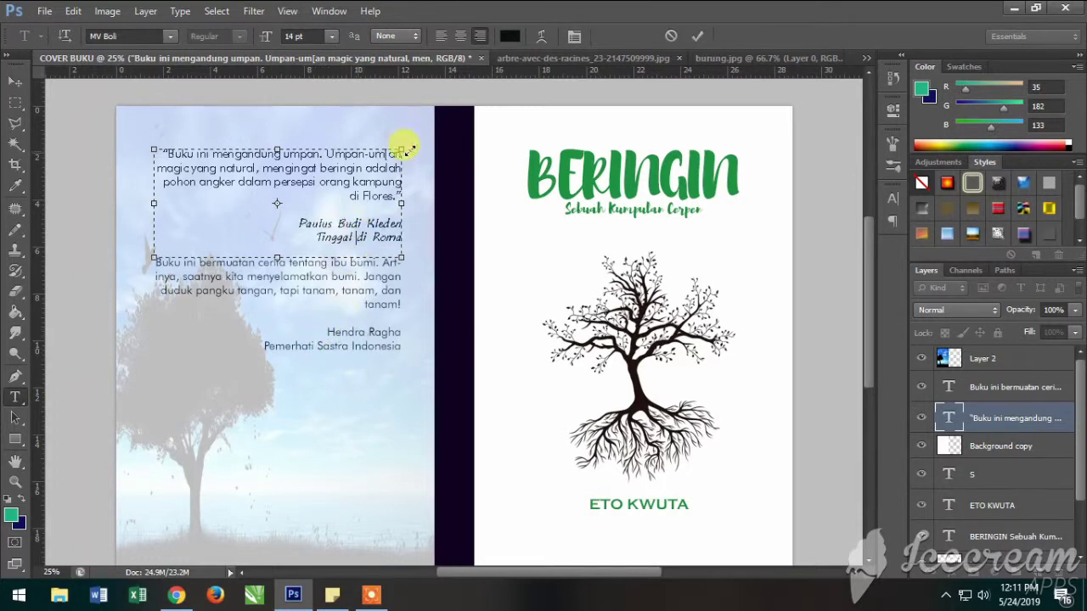
{"action": "left_click", "coordinate": [697, 35]}
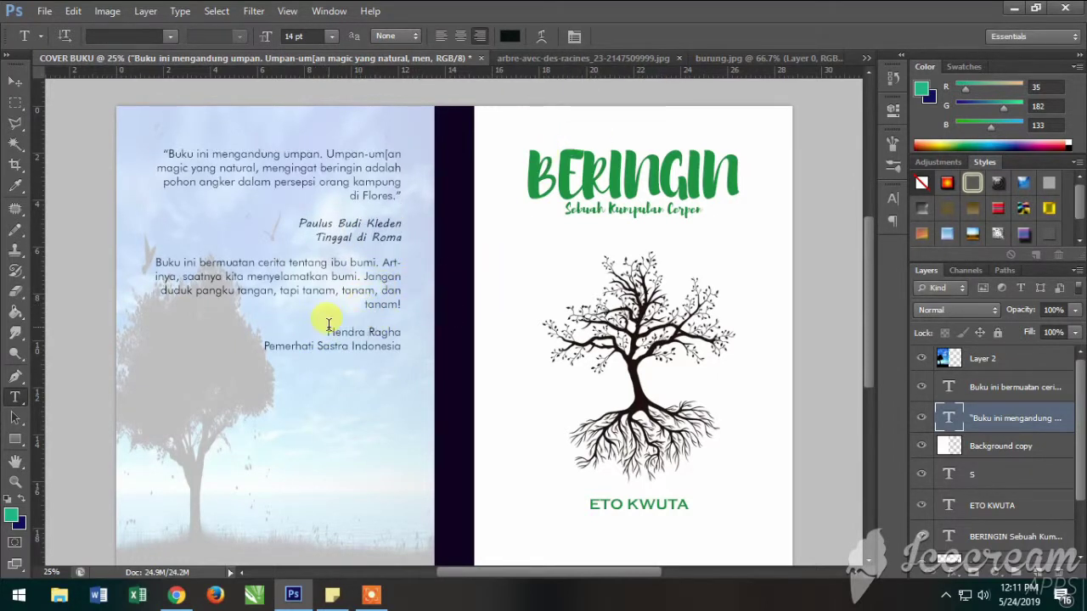
{"action": "left_click", "coordinate": [362, 329]}
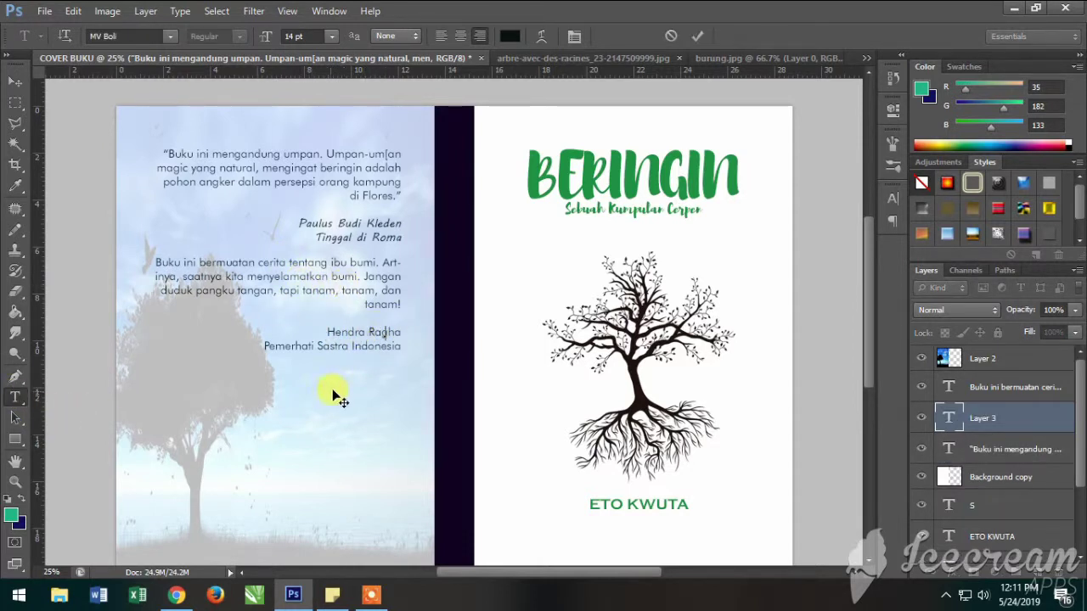
Discard the empty text layer and set the second endorser's signature lines in MV Boli
{"action": "left_click", "coordinate": [697, 36]}
{"action": "left_click", "coordinate": [381, 337]}
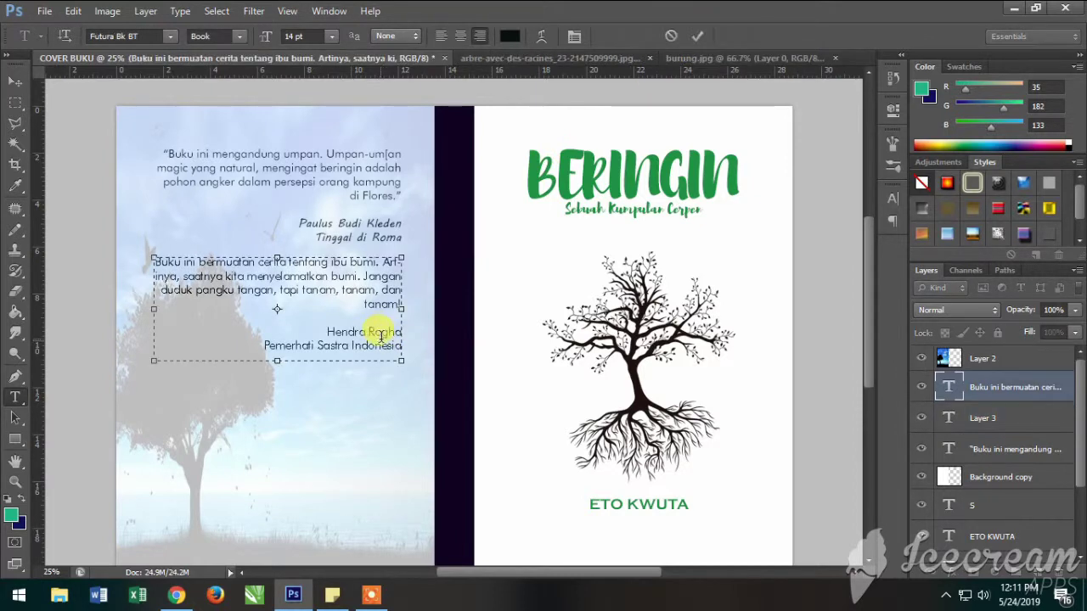
{"action": "left_click_drag", "start_coordinate": [326, 331], "coordinate": [397, 334]}
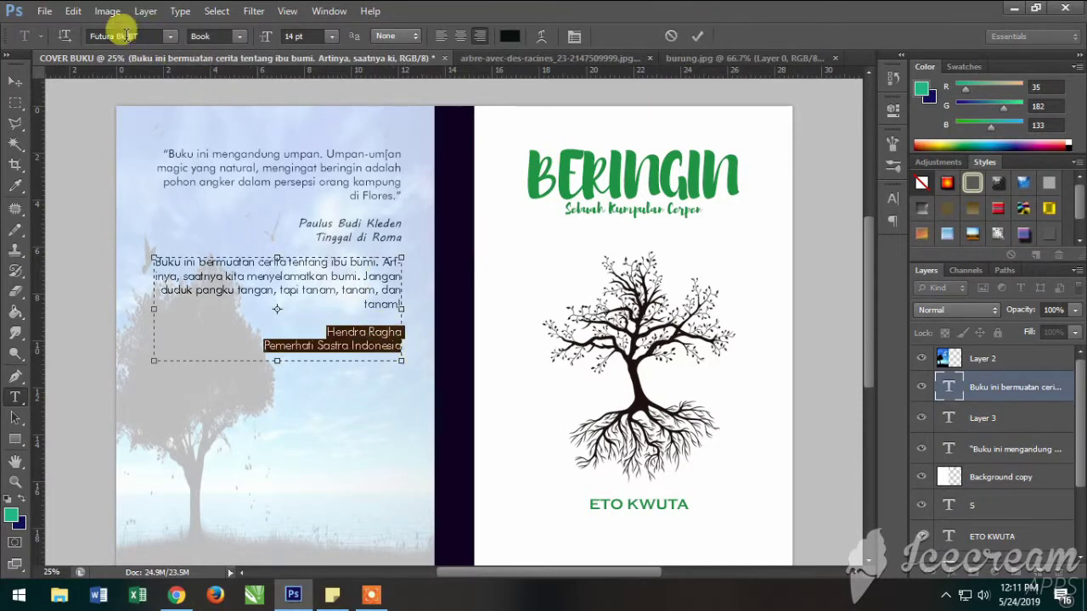
{"action": "left_click", "coordinate": [170, 36]}
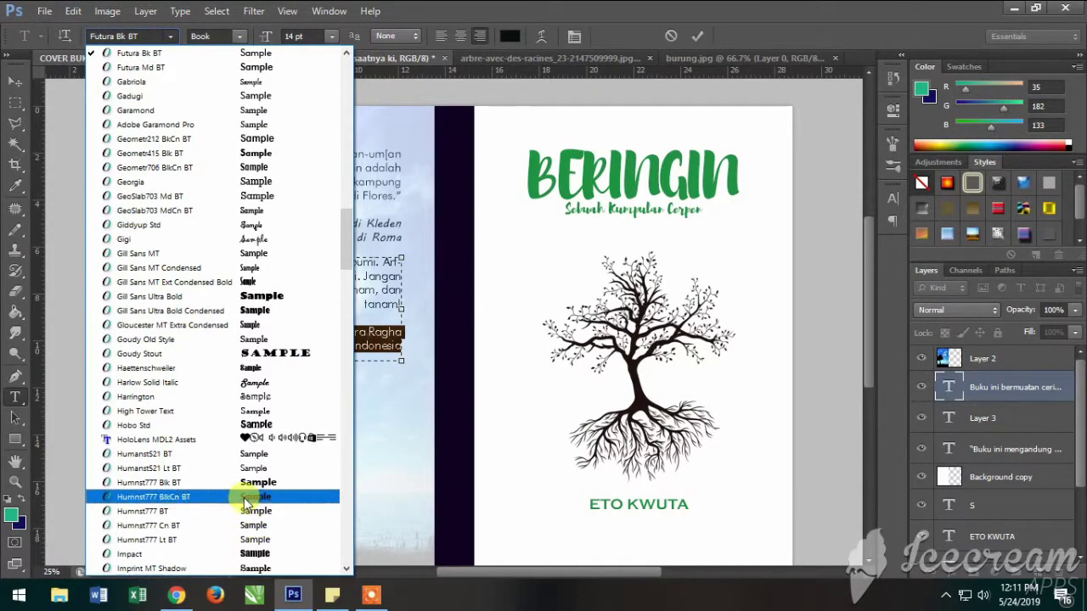
{"action": "scroll", "coordinate": [268, 390], "scroll_direction": "down", "scroll_amount": 3}
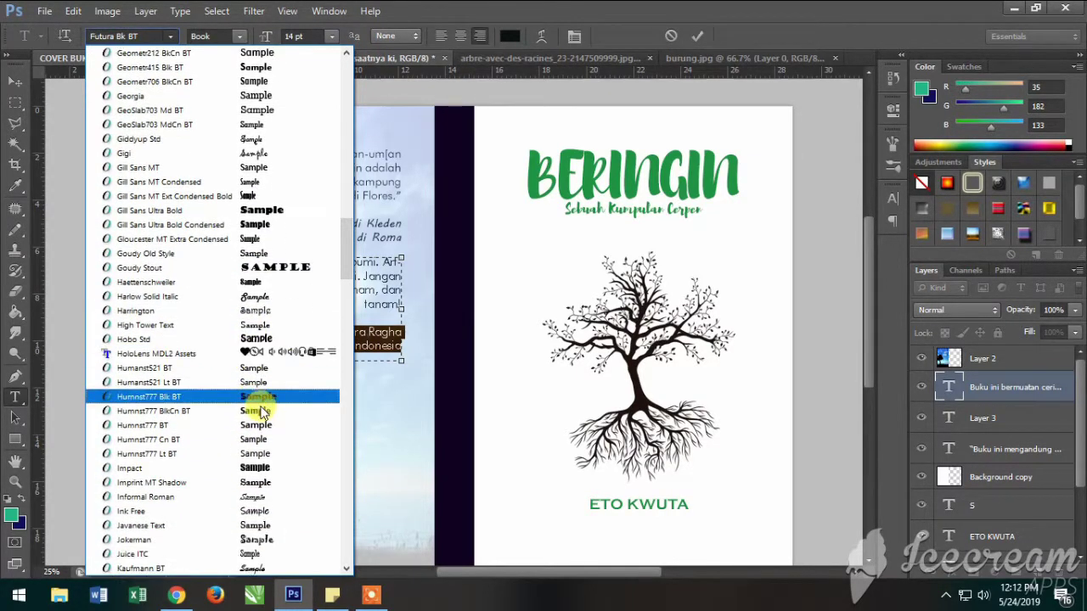
{"action": "scroll", "coordinate": [280, 534], "scroll_direction": "down", "scroll_amount": 1}
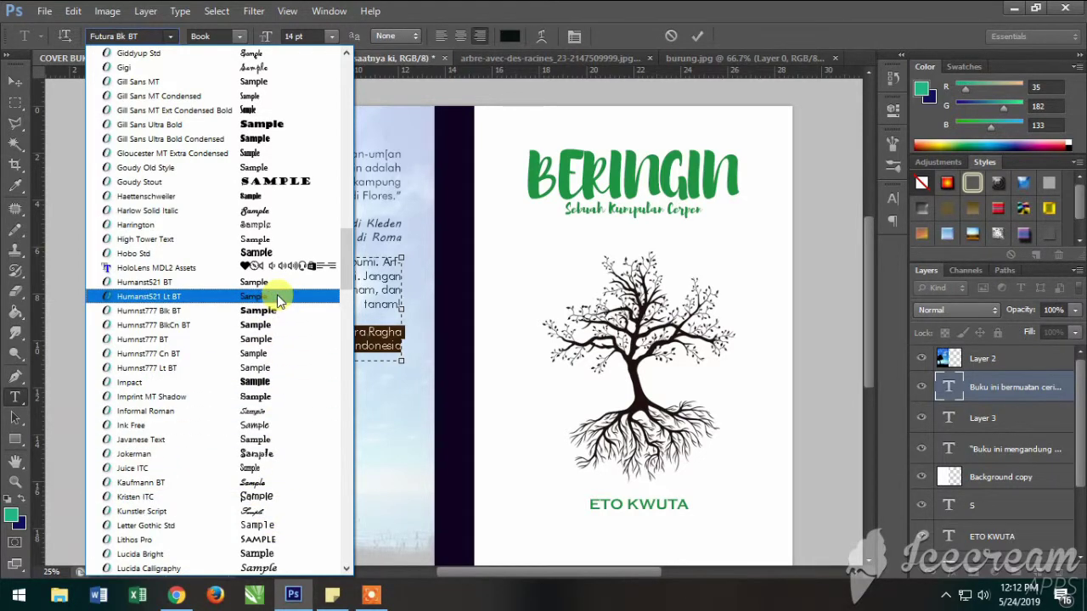
{"action": "scroll", "coordinate": [277, 297], "scroll_direction": "down", "scroll_amount": 3}
{"action": "scroll", "coordinate": [287, 514], "scroll_direction": "down", "scroll_amount": 3}
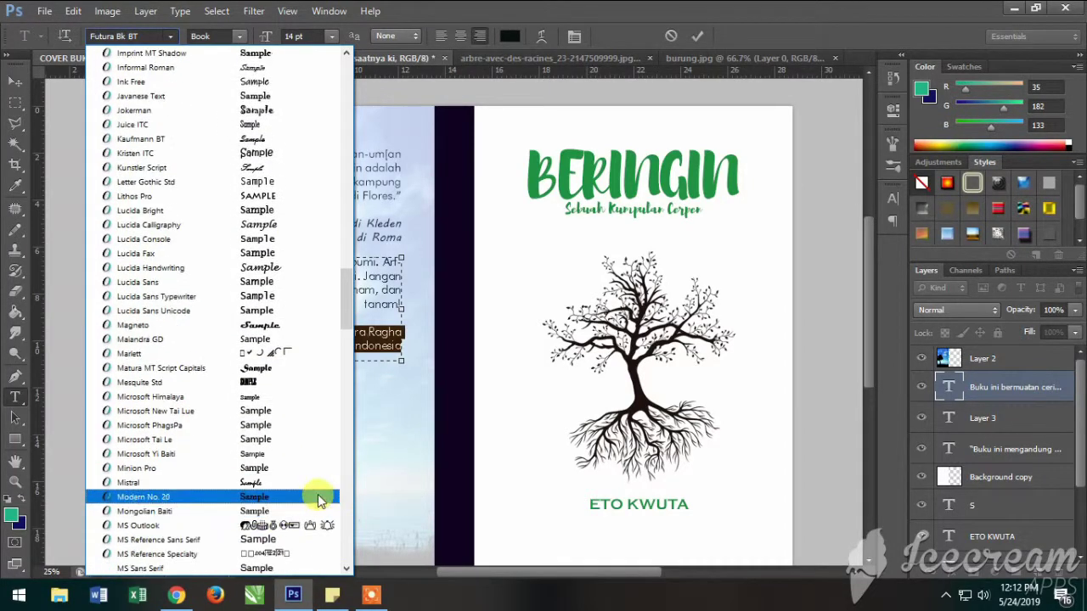
{"action": "scroll", "coordinate": [289, 520], "scroll_direction": "down", "scroll_amount": 3}
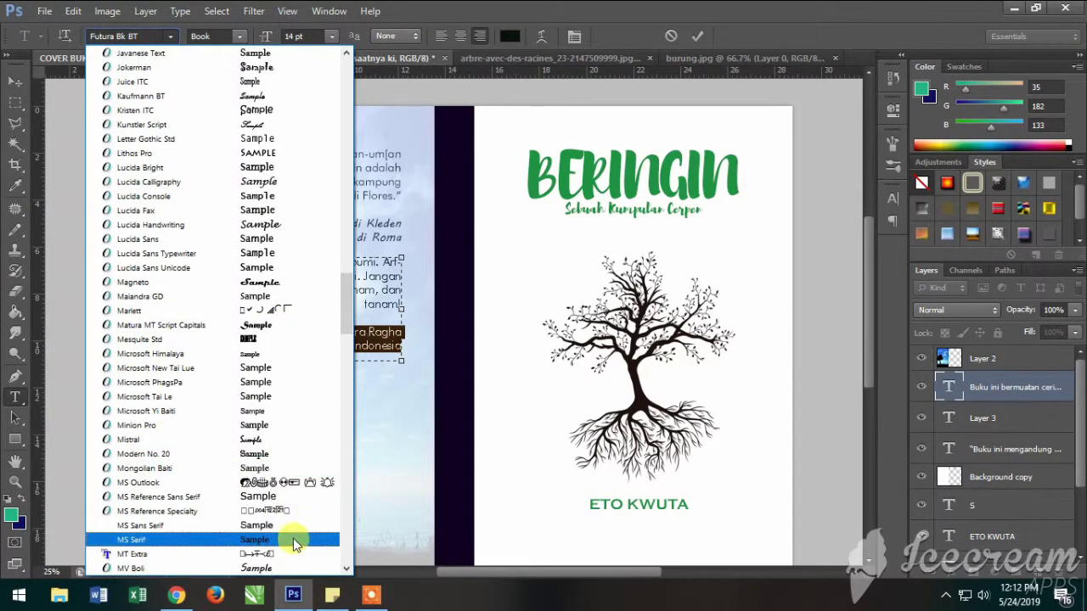
{"action": "scroll", "coordinate": [288, 530], "scroll_direction": "down", "scroll_amount": 1}
{"action": "left_click", "coordinate": [286, 550]}
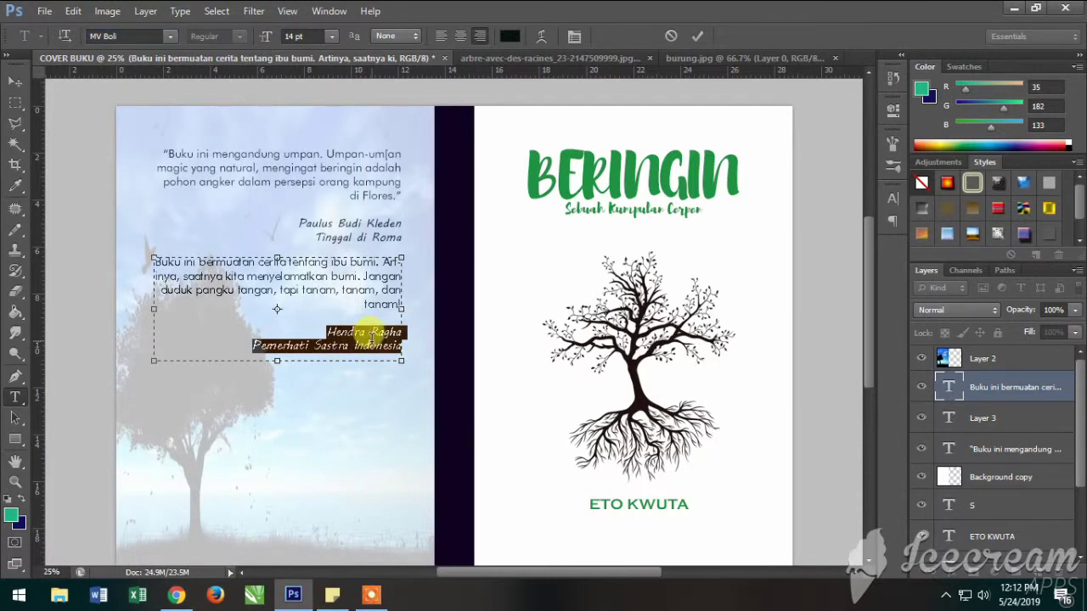
{"action": "left_click", "coordinate": [697, 37]}
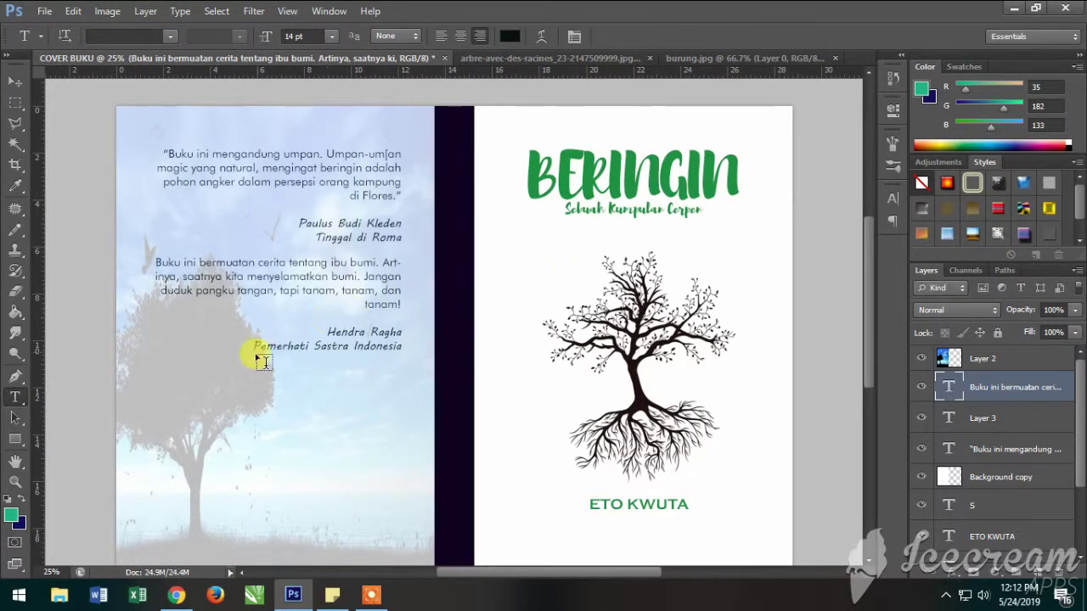
Keep 'Artinya' unhyphenated in the second paragraph and correct 'Umpan-umpan' in the first quote
{"action": "left_click", "coordinate": [386, 262]}
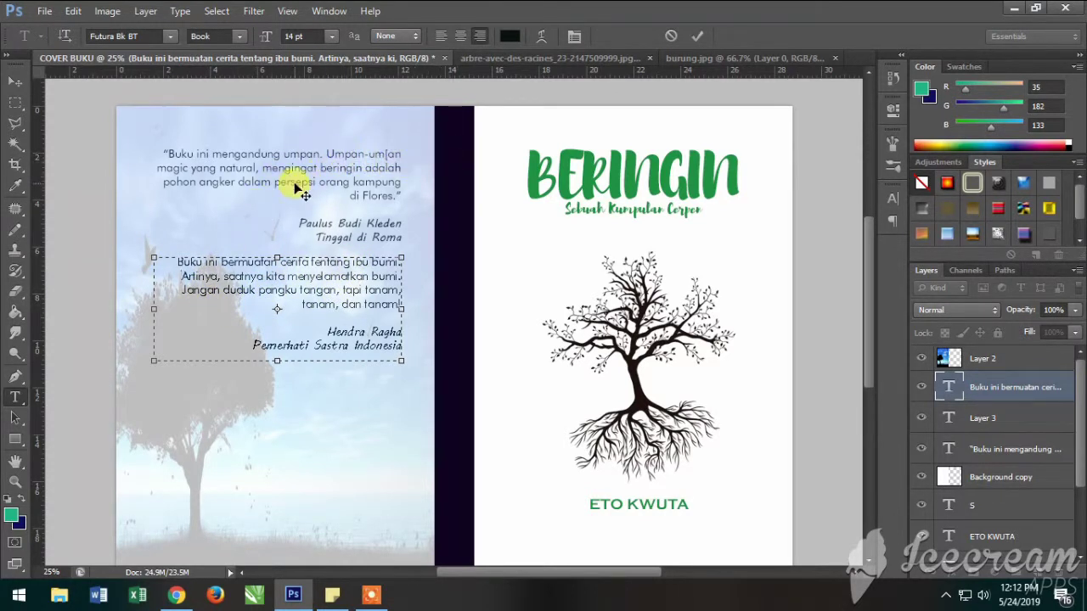
{"action": "left_click", "coordinate": [697, 37]}
{"action": "left_click", "coordinate": [401, 150]}
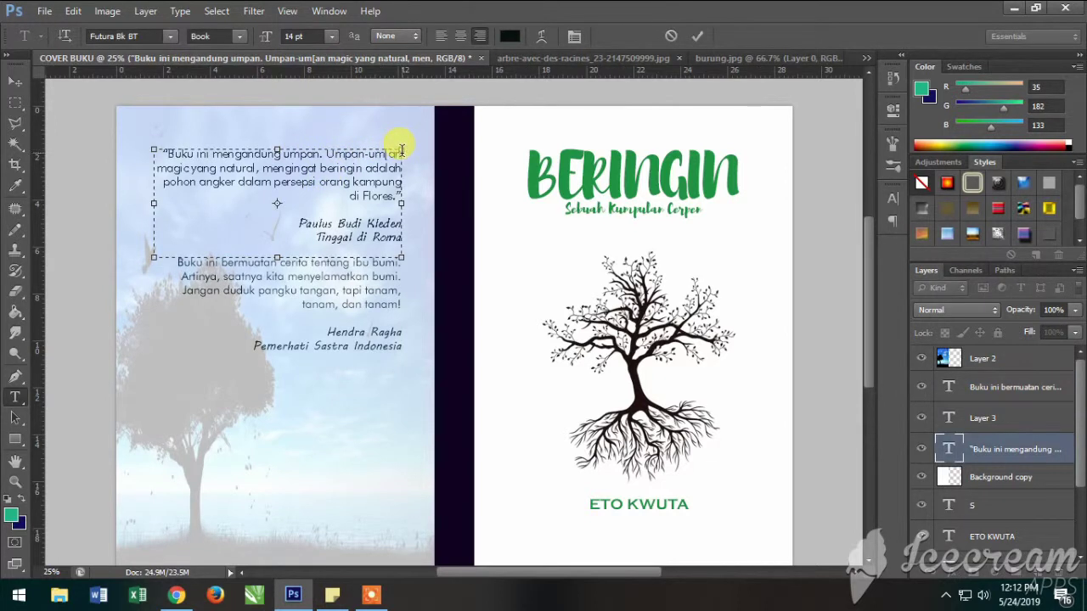
{"action": "key", "text": "BackSpace"}
{"action": "key", "text": "BackSpace"}
{"action": "type", "text": "pan"}
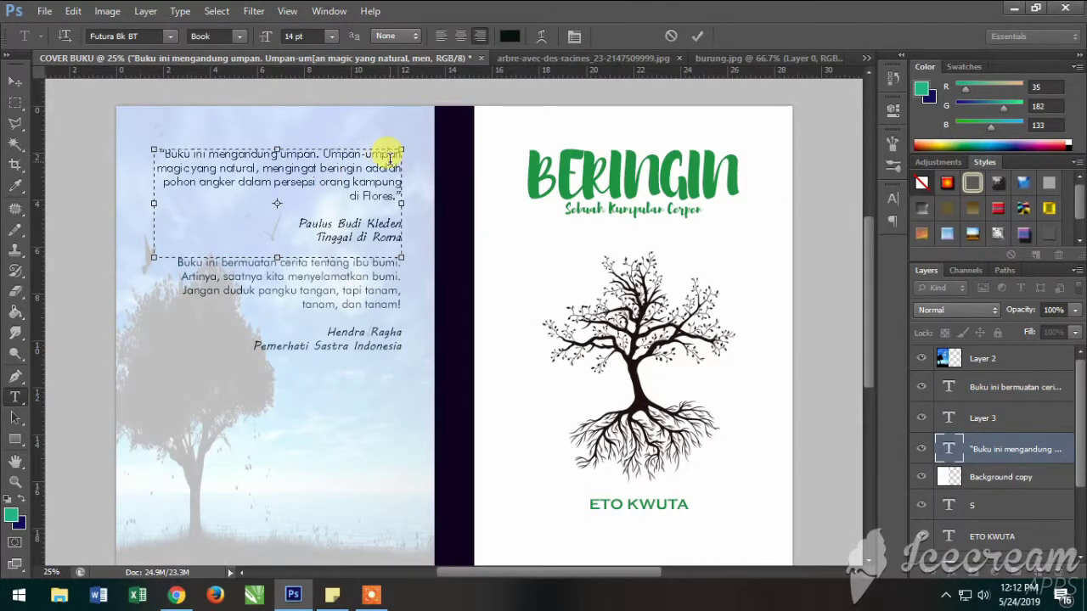
{"action": "left_click", "coordinate": [693, 38]}
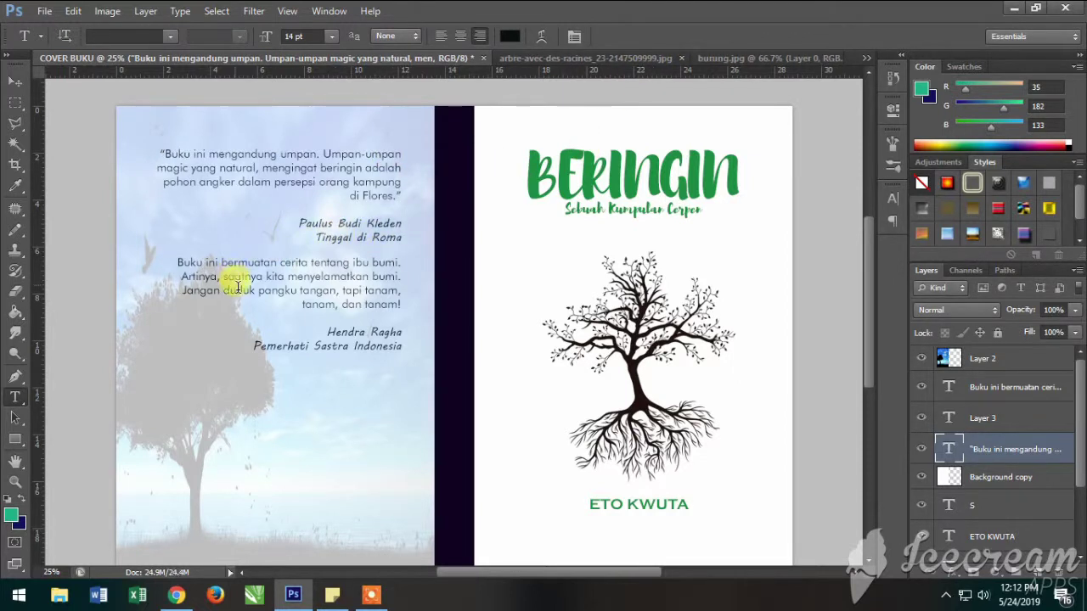
Draw a new empty text box on the lower back cover
{"action": "scroll", "coordinate": [374, 306], "scroll_direction": "down", "scroll_amount": 2}
{"action": "scroll", "coordinate": [374, 326], "scroll_direction": "up", "scroll_amount": 1}
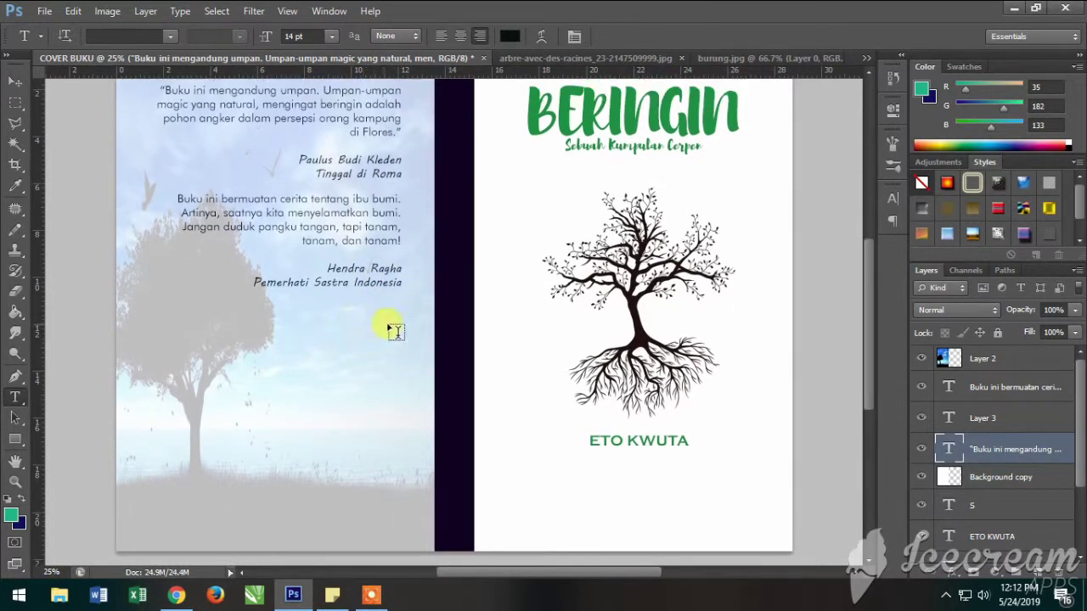
{"action": "scroll", "coordinate": [280, 297], "scroll_direction": "up", "scroll_amount": 1}
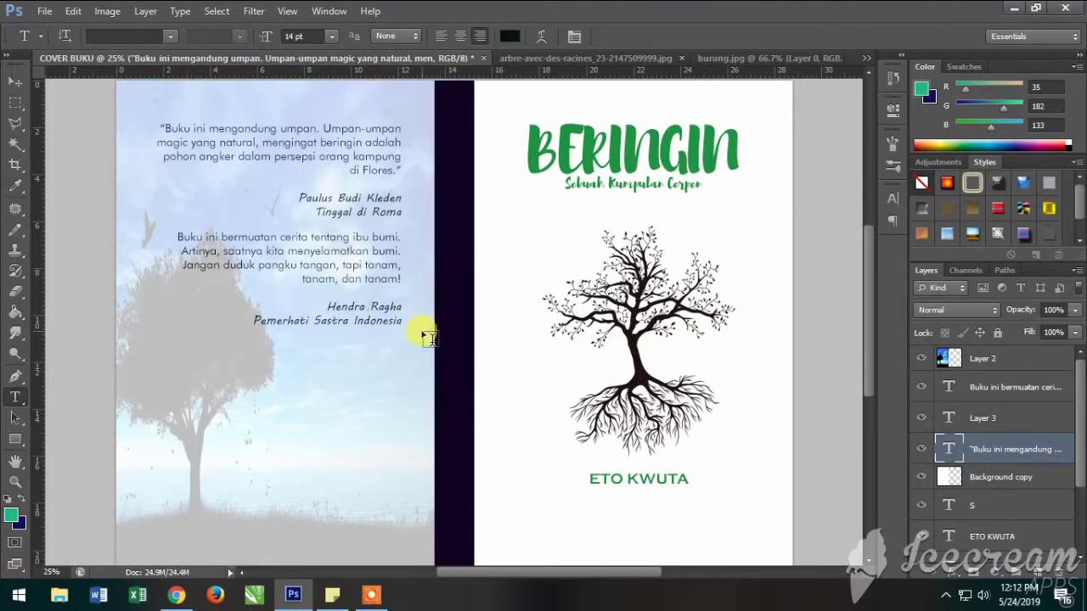
{"action": "scroll", "coordinate": [422, 333], "scroll_direction": "down", "scroll_amount": 1}
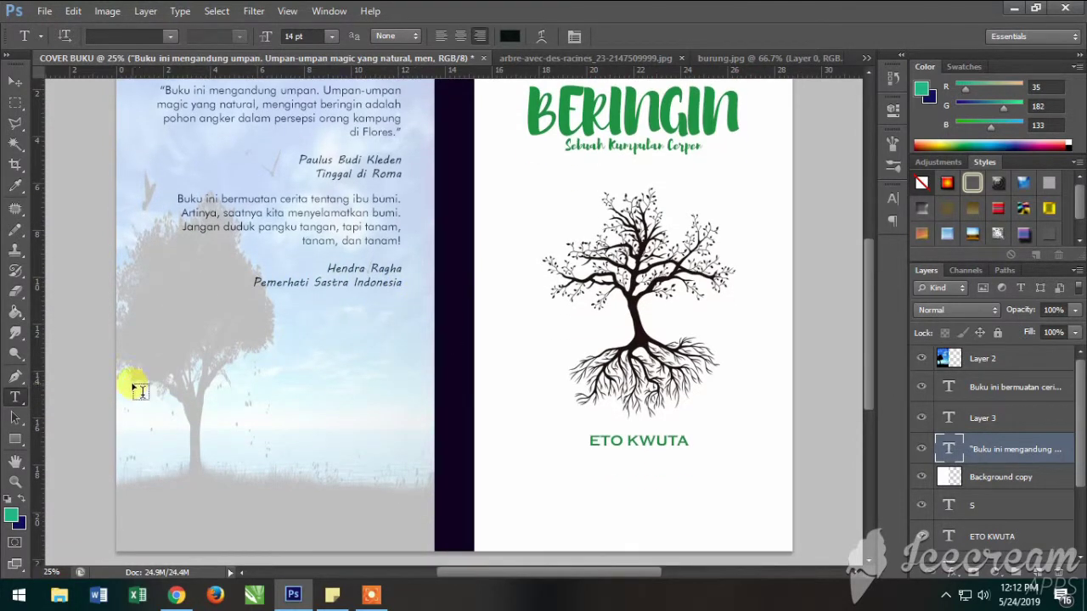
{"action": "mouse_move", "coordinate": [132, 383]}
{"action": "left_mouse_down"}
{"action": "mouse_move", "coordinate": [402, 488]}
{"action": "mouse_move", "coordinate": [376, 462]}
{"action": "left_mouse_up"}
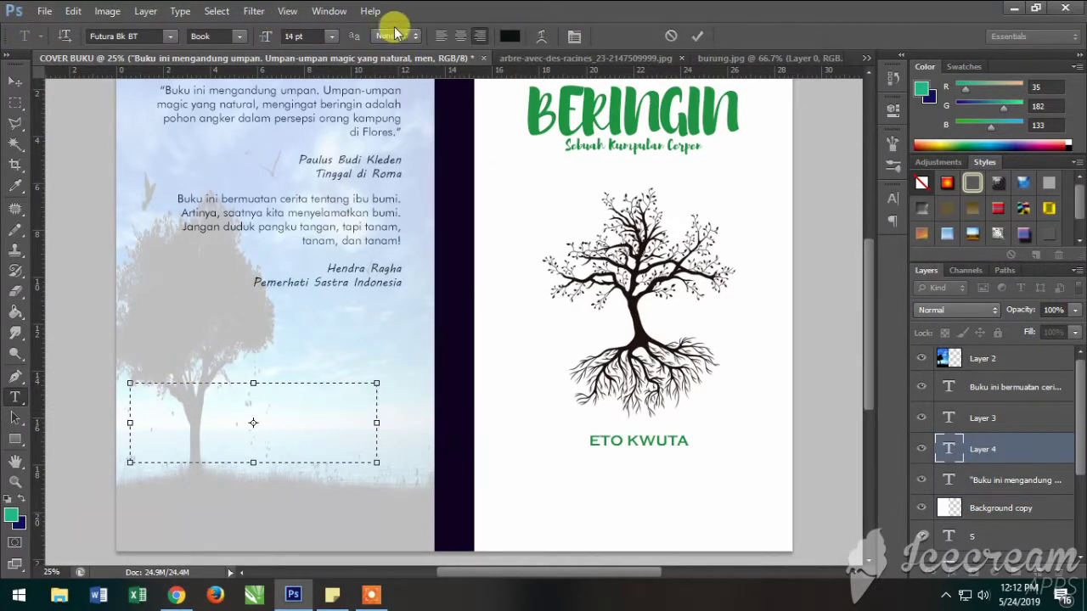
{"action": "left_click", "coordinate": [696, 35]}
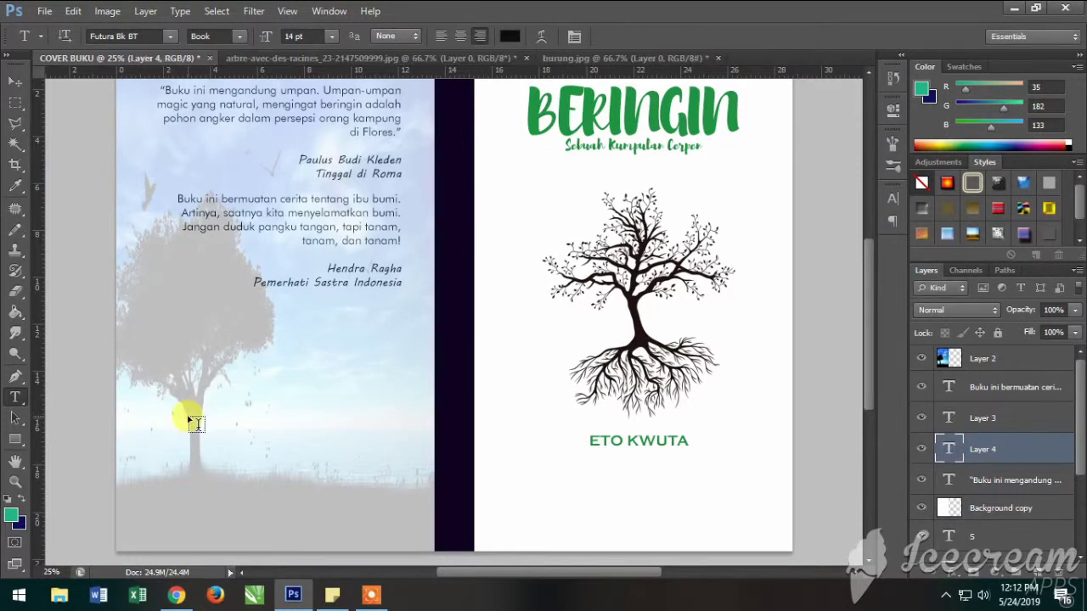
{"action": "key", "text": "Delete"}
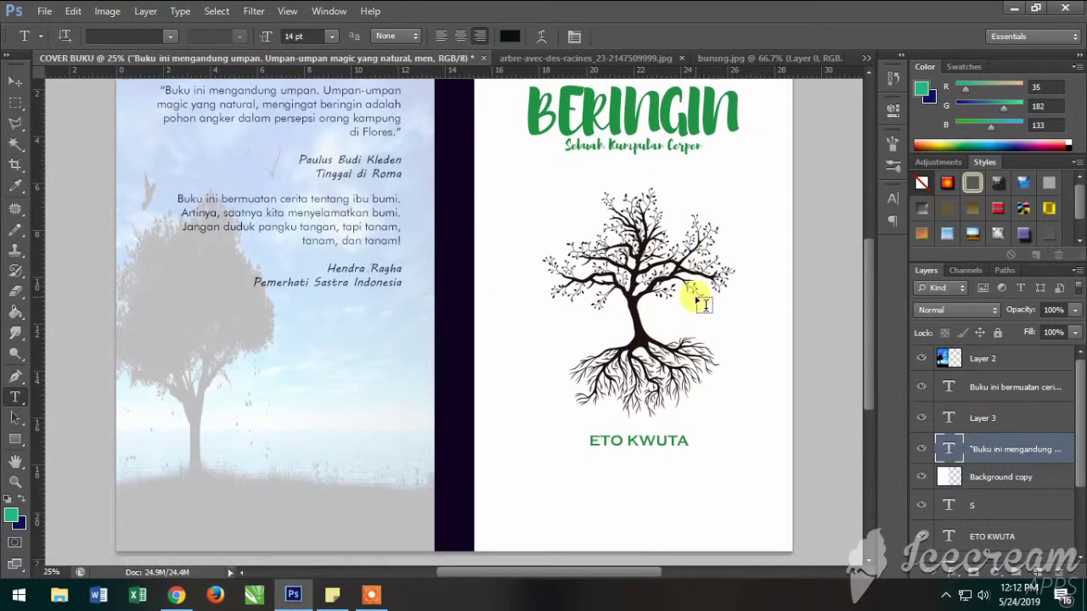
{"action": "key", "text": "ctrl+minus"}
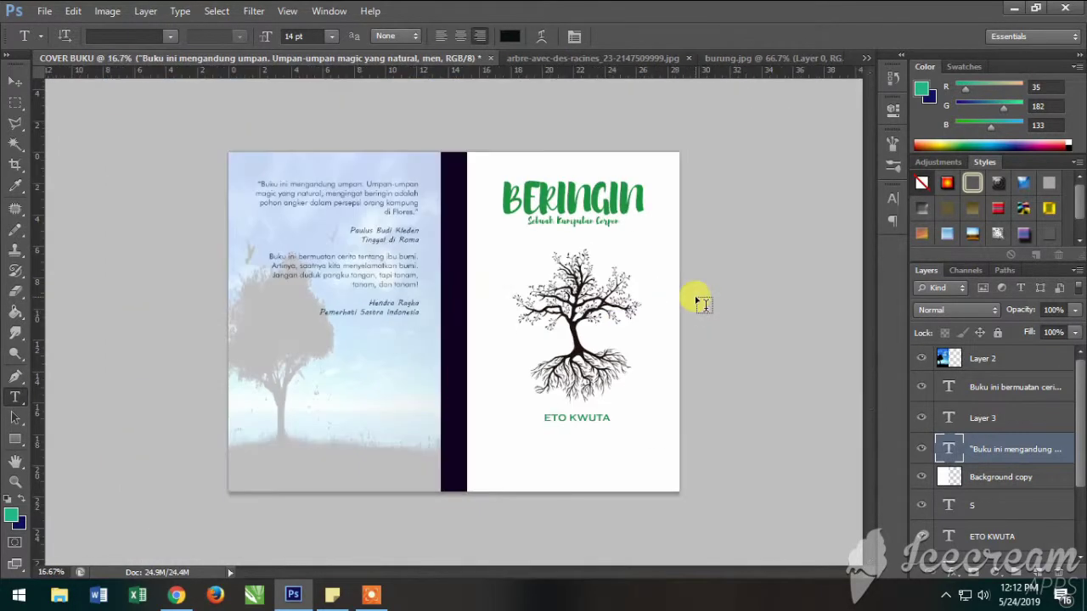
Read the sticky note's ISBN paragraph, then return to the YouTube book cover tutorial
{"action": "left_click", "coordinate": [332, 594]}
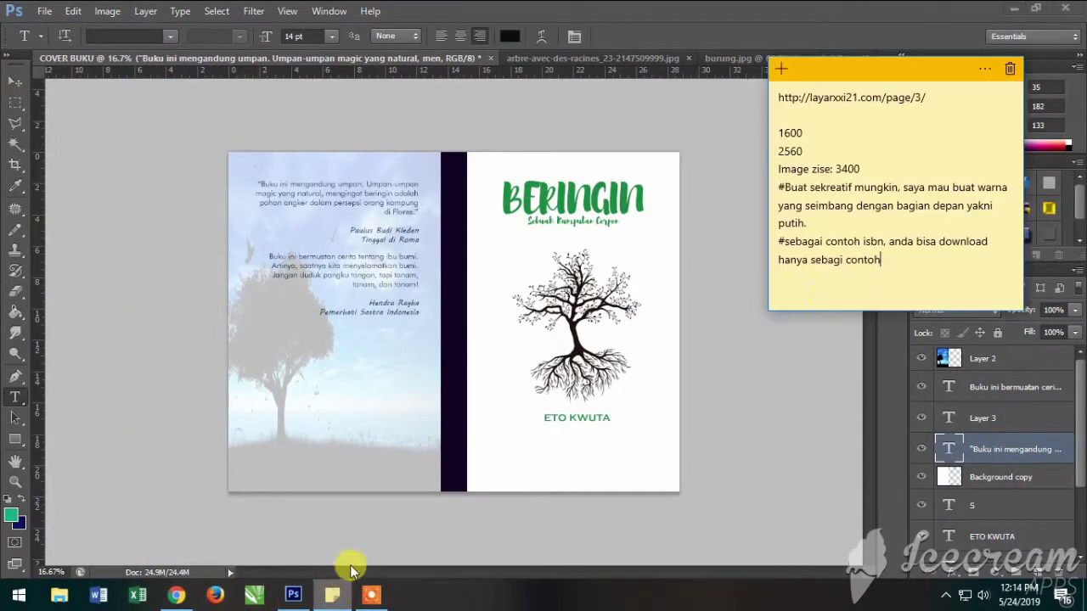
{"action": "left_click_drag", "start_coordinate": [775, 241], "coordinate": [935, 270]}
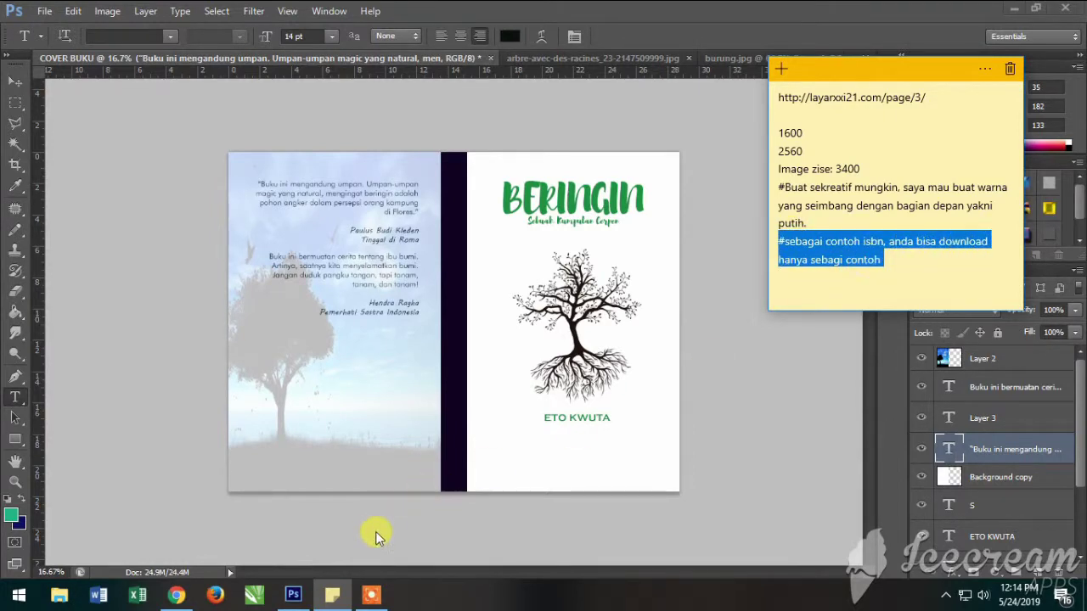
{"action": "left_click", "coordinate": [332, 595]}
{"action": "left_click", "coordinate": [176, 595]}
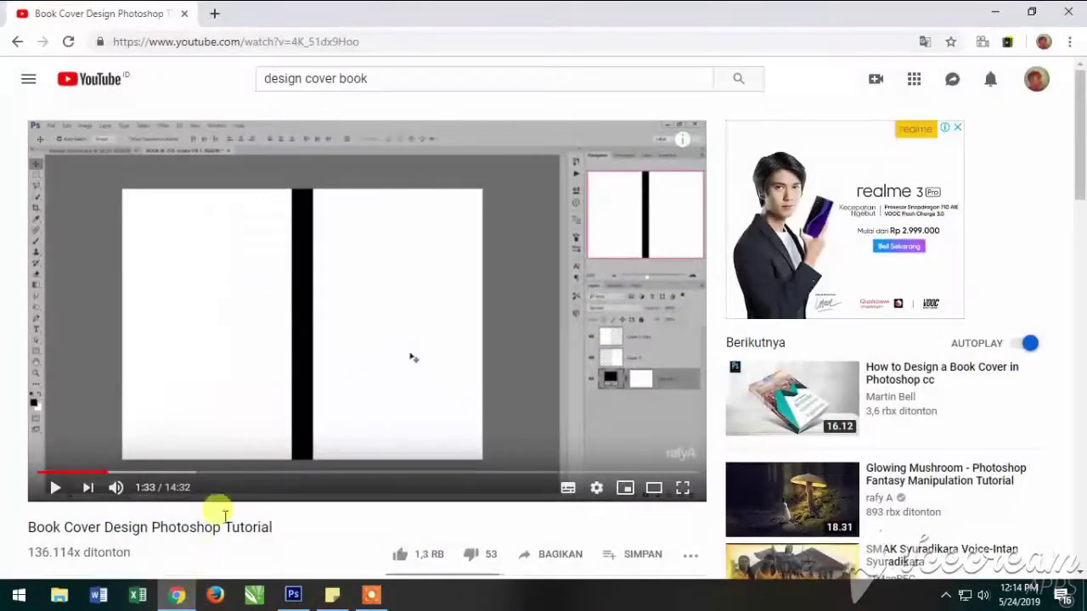
Search for 'contoh isbn' in a new Chrome tab, then return to Photoshop
{"action": "left_click", "coordinate": [215, 14]}
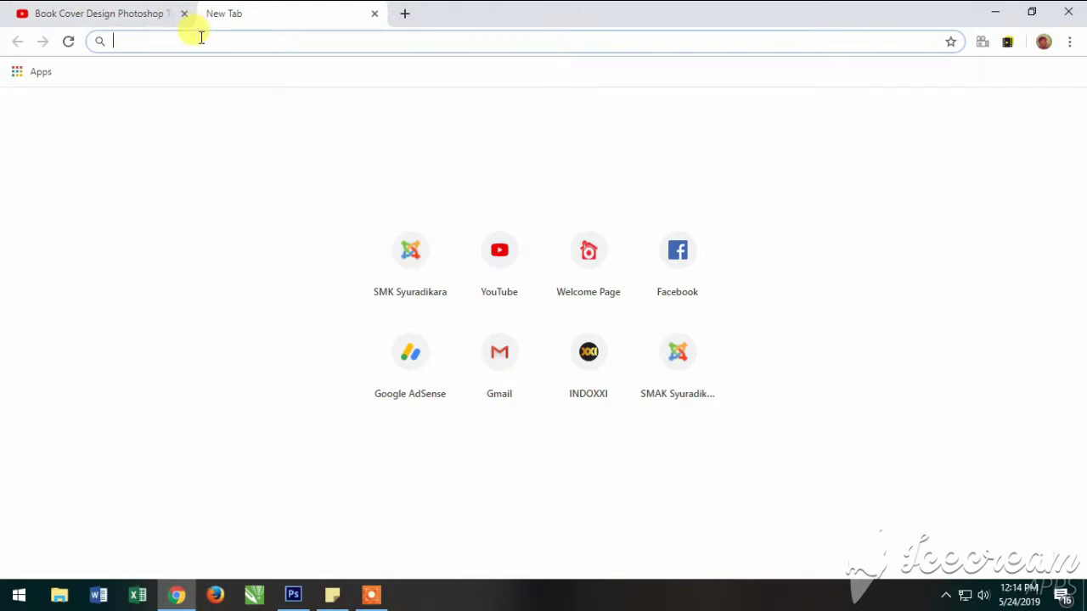
{"action": "type", "text": "contoh s"}
{"action": "key", "text": "BackSpace"}
{"action": "type", "text": "isbn"}
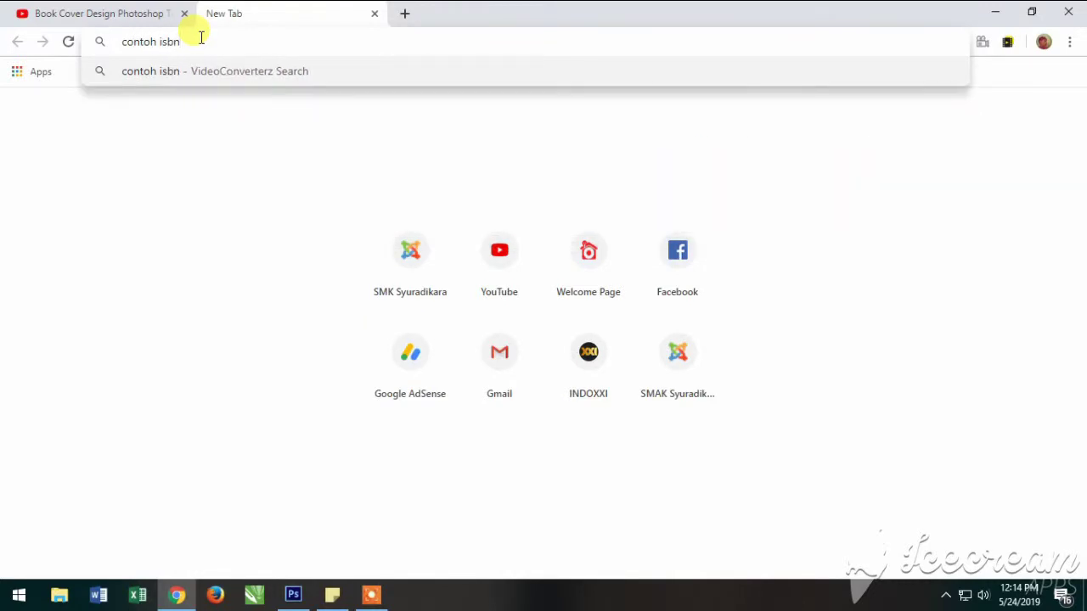
{"action": "key", "text": "Return"}
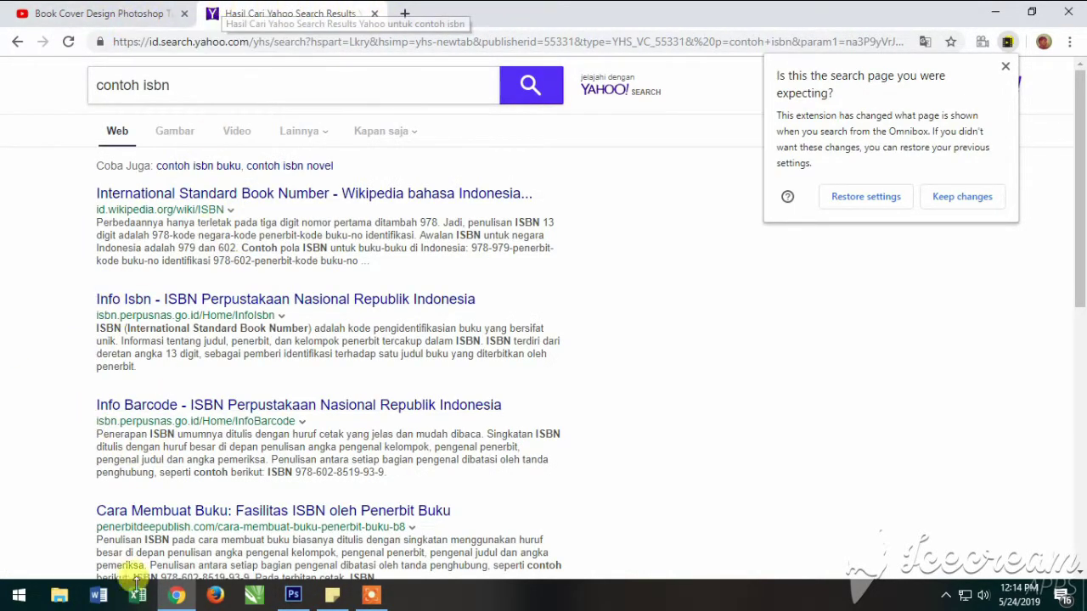
{"action": "left_click", "coordinate": [176, 598]}
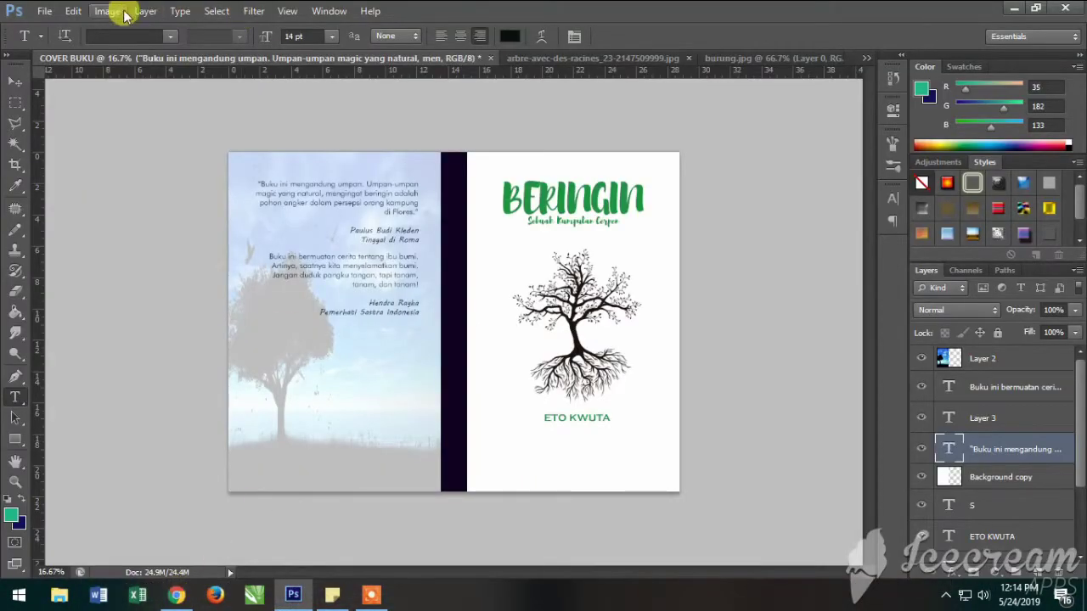
Open the ISBN barcode JPG image as a new Photoshop document
{"action": "left_click", "coordinate": [44, 11]}
{"action": "left_click", "coordinate": [80, 43]}
{"action": "scroll", "coordinate": [509, 357], "scroll_direction": "down", "scroll_amount": 5}
{"action": "scroll", "coordinate": [512, 336], "scroll_direction": "down", "scroll_amount": 5}
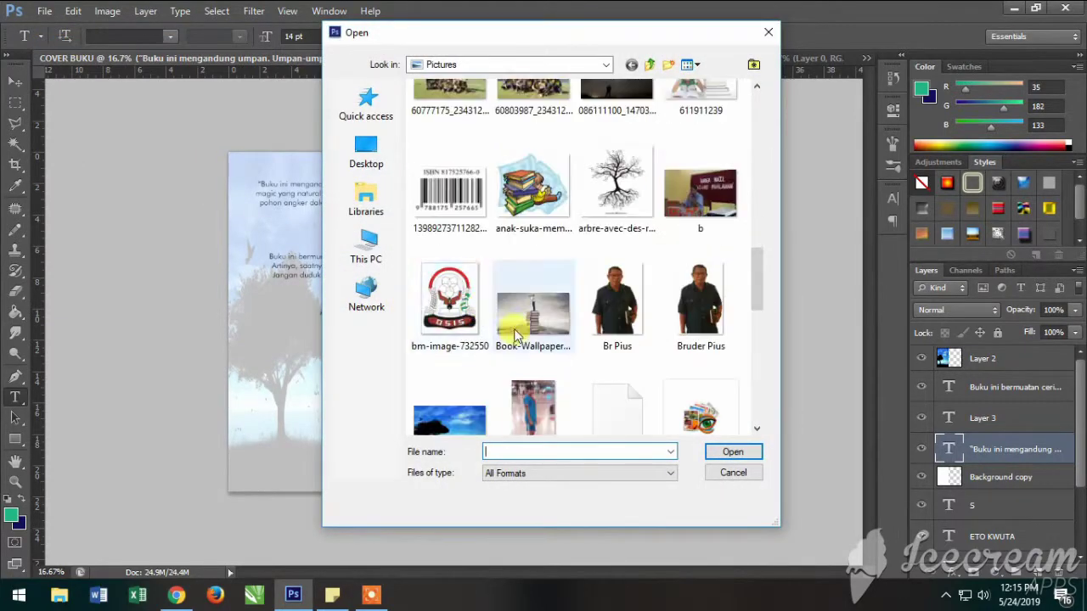
{"action": "left_click", "coordinate": [437, 186]}
{"action": "left_click", "coordinate": [722, 455]}
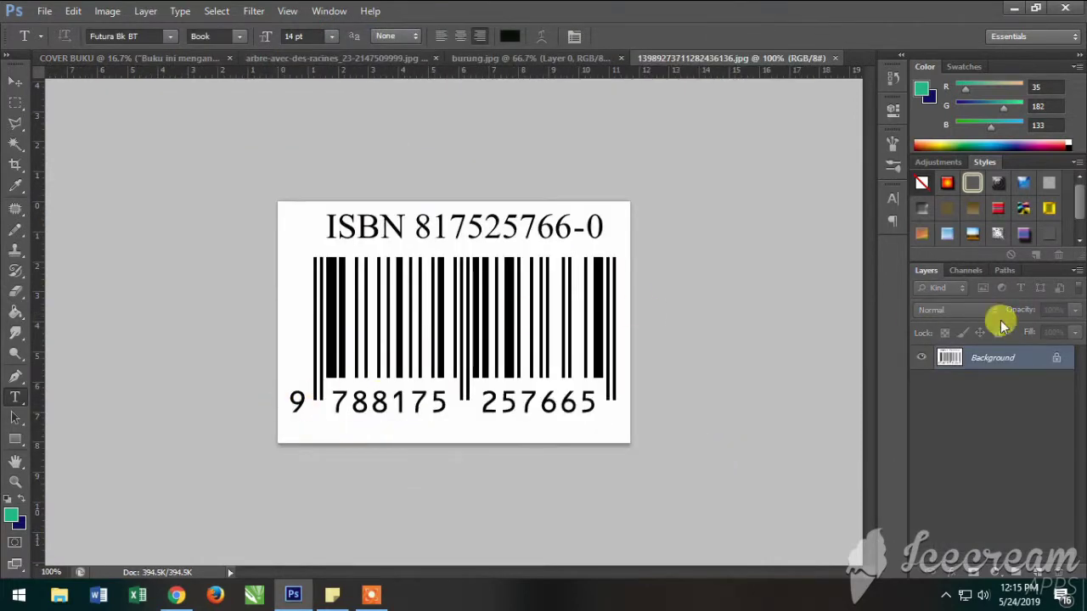
Unlock the barcode background as Layer 0 and drag it toward the cover document
{"action": "double_click", "coordinate": [1046, 354]}
{"action": "left_click", "coordinate": [681, 186]}
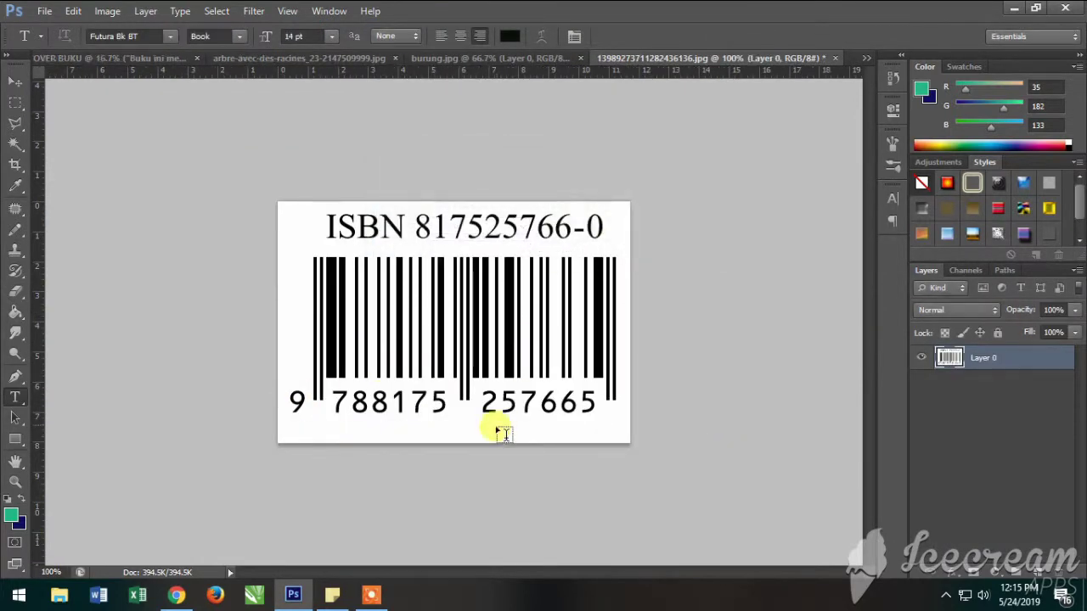
{"action": "left_click", "coordinate": [16, 82]}
{"action": "mouse_move", "coordinate": [608, 367]}
{"action": "left_mouse_down"}
{"action": "mouse_move", "coordinate": [239, 85]}
{"action": "mouse_move", "coordinate": [379, 295]}
{"action": "left_mouse_up"}
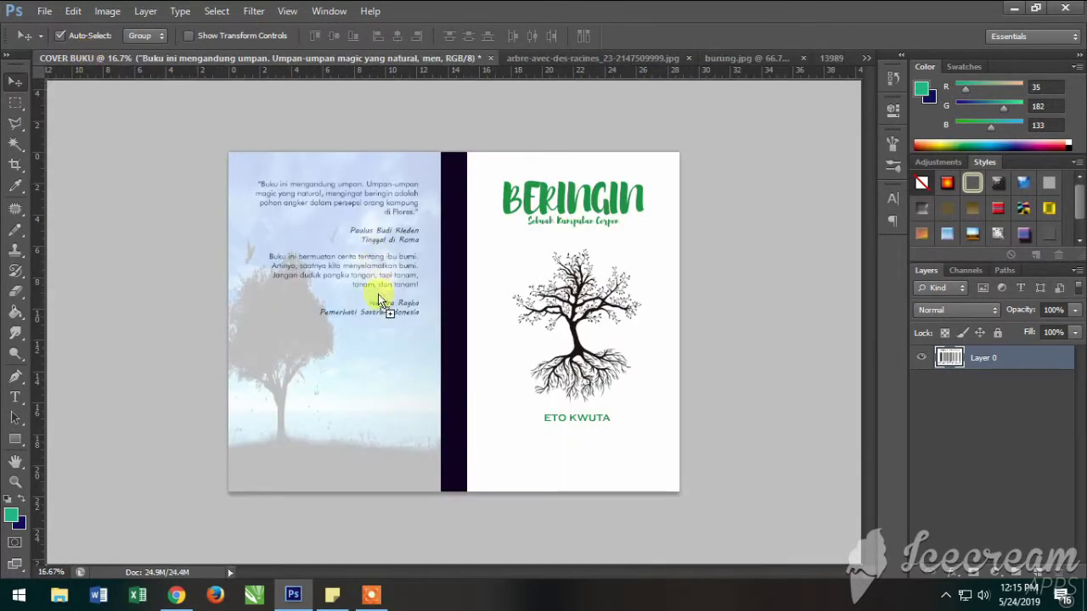
{"action": "mouse_move", "coordinate": [262, 447]}
{"action": "left_mouse_down"}
{"action": "mouse_move", "coordinate": [243, 436]}
{"action": "mouse_move", "coordinate": [263, 419]}
{"action": "mouse_move", "coordinate": [241, 428]}
{"action": "left_mouse_up"}
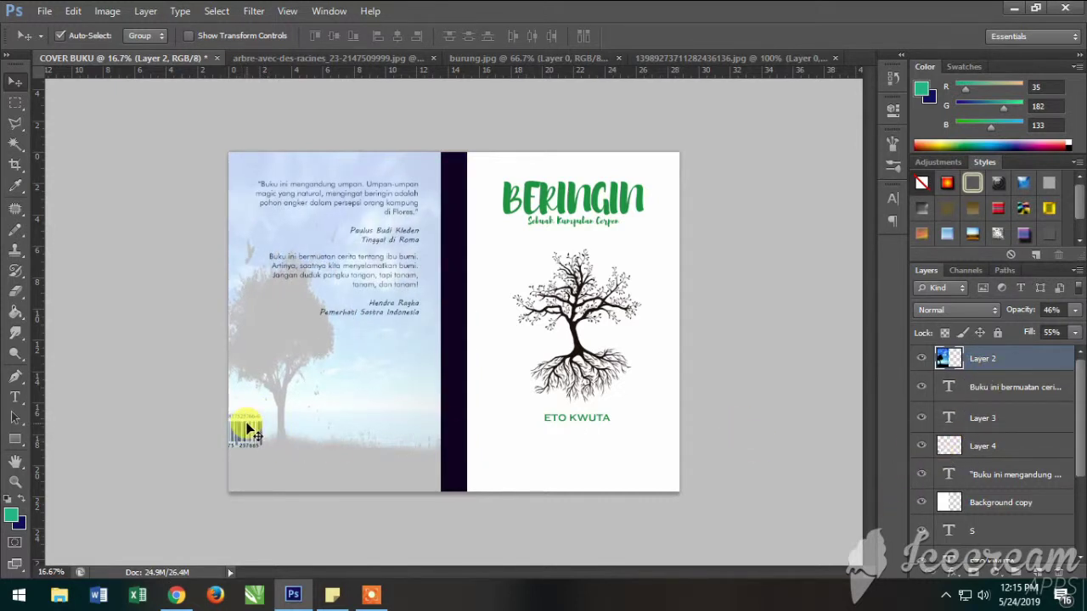
{"action": "left_click_drag", "start_coordinate": [250, 431], "coordinate": [255, 420]}
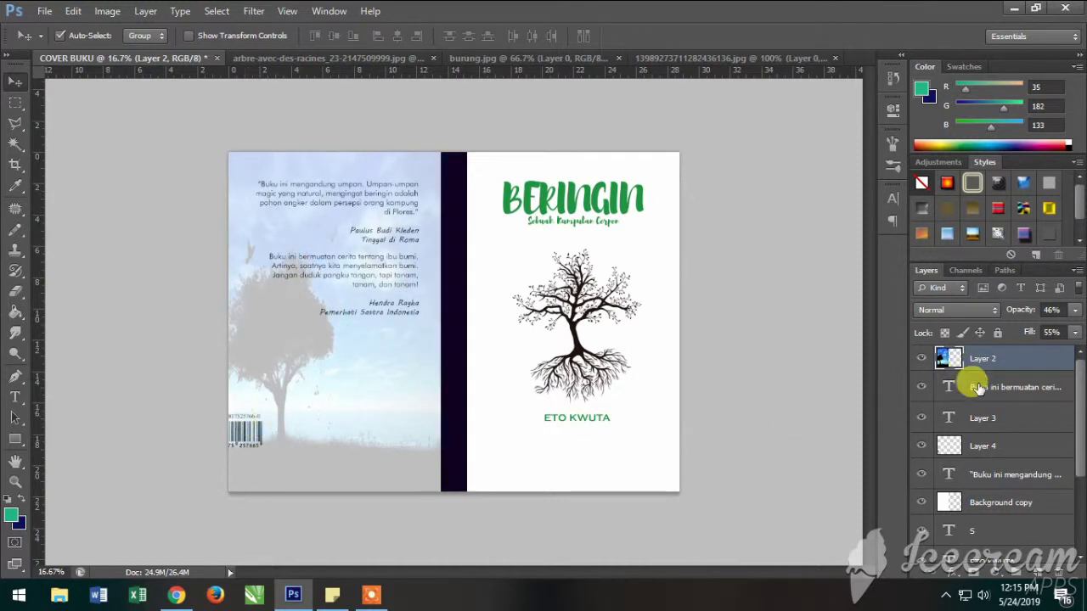
{"action": "scroll", "coordinate": [991, 382], "scroll_direction": "down", "scroll_amount": 3}
{"action": "scroll", "coordinate": [998, 429], "scroll_direction": "down", "scroll_amount": 2}
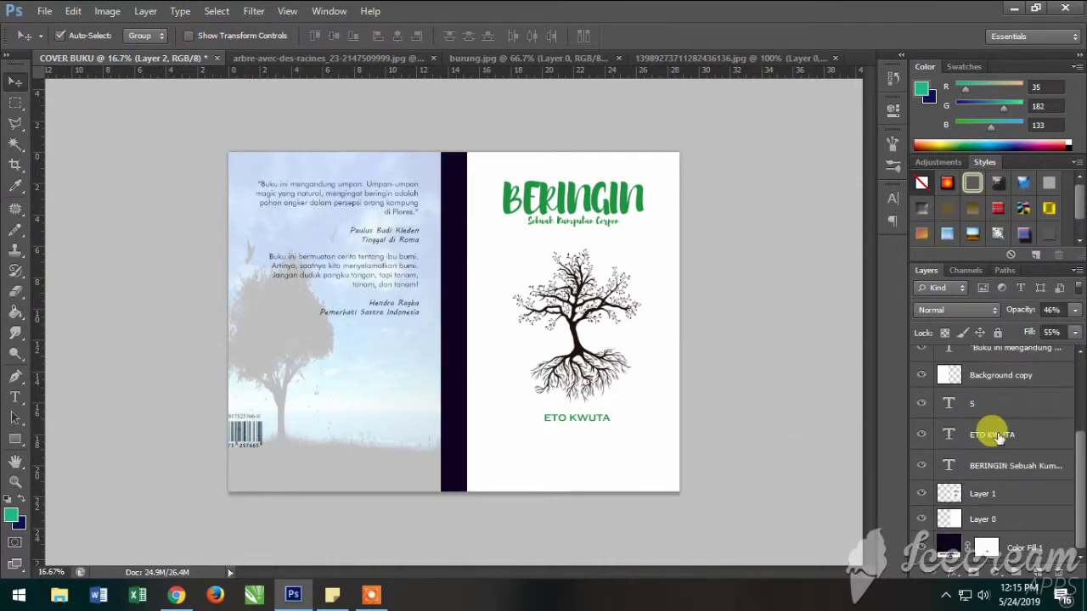
{"action": "scroll", "coordinate": [993, 429], "scroll_direction": "up", "scroll_amount": 5}
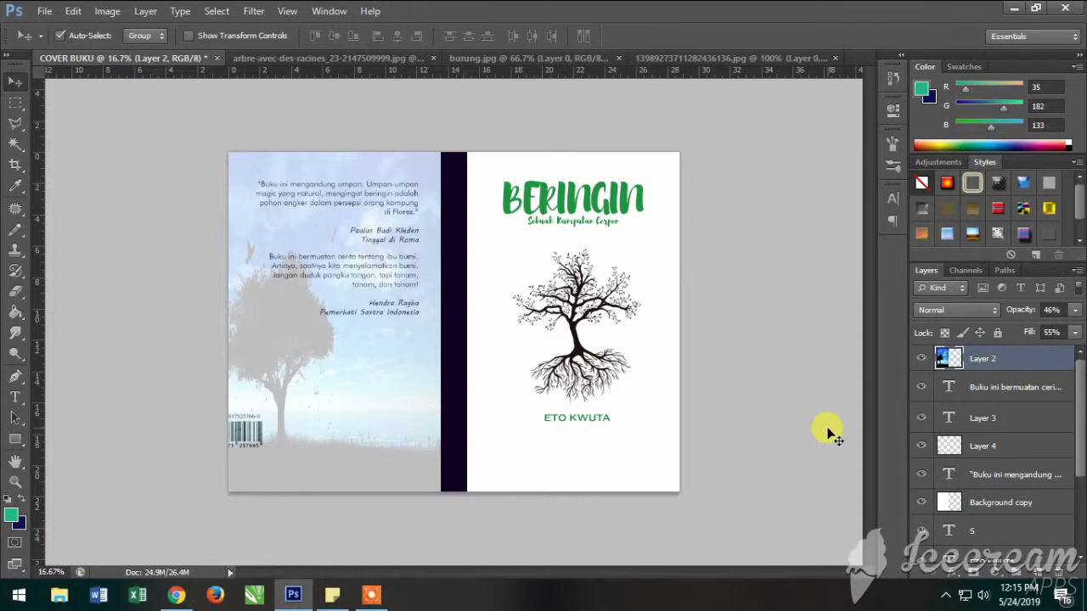
{"action": "key", "text": "ctrl+bracketleft"}
{"action": "key", "text": "ctrl+bracketleft"}
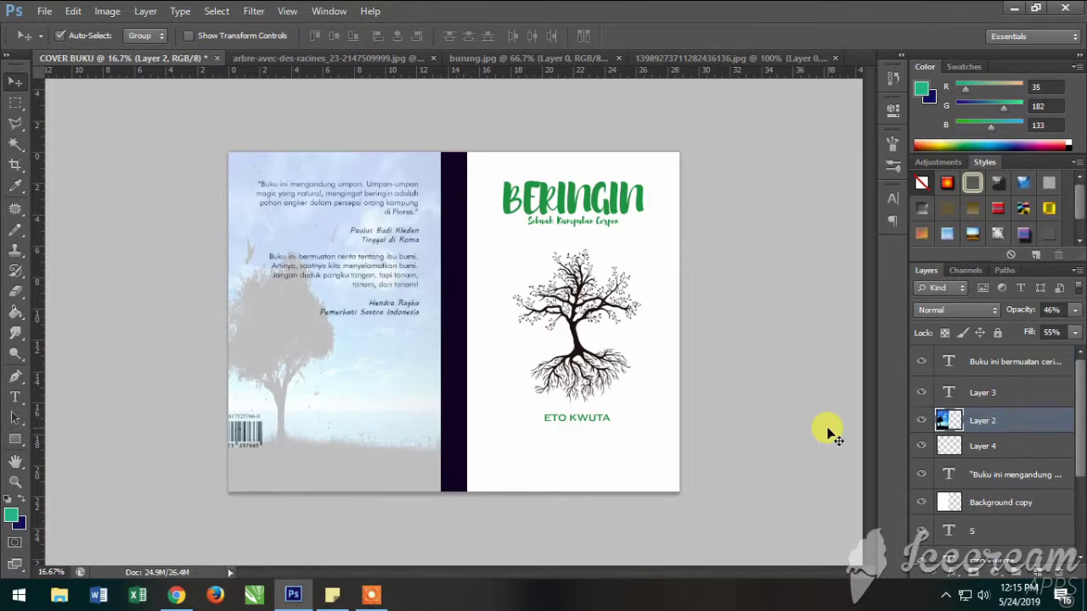
{"action": "key", "text": "ctrl+bracketright"}
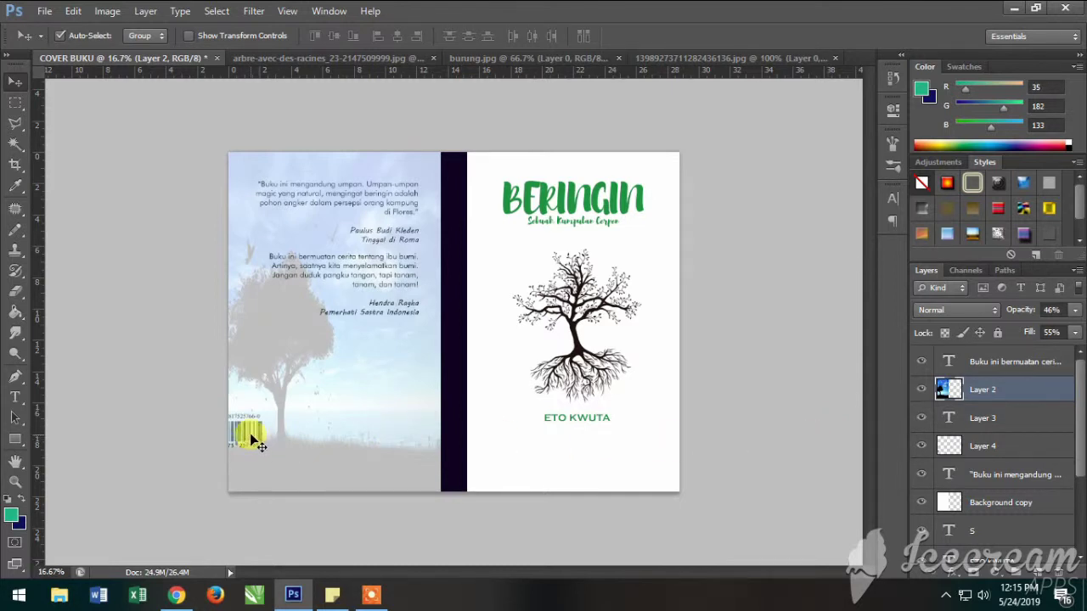
{"action": "left_click_drag", "start_coordinate": [249, 434], "coordinate": [254, 440]}
{"action": "left_click", "coordinate": [947, 446]}
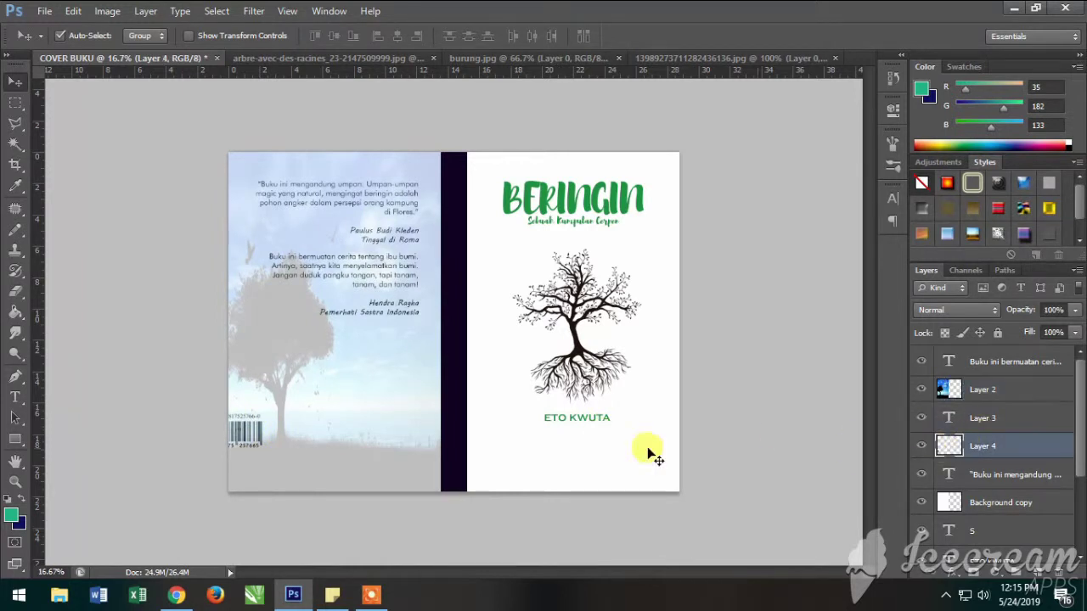
{"action": "left_click_drag", "start_coordinate": [230, 432], "coordinate": [236, 435]}
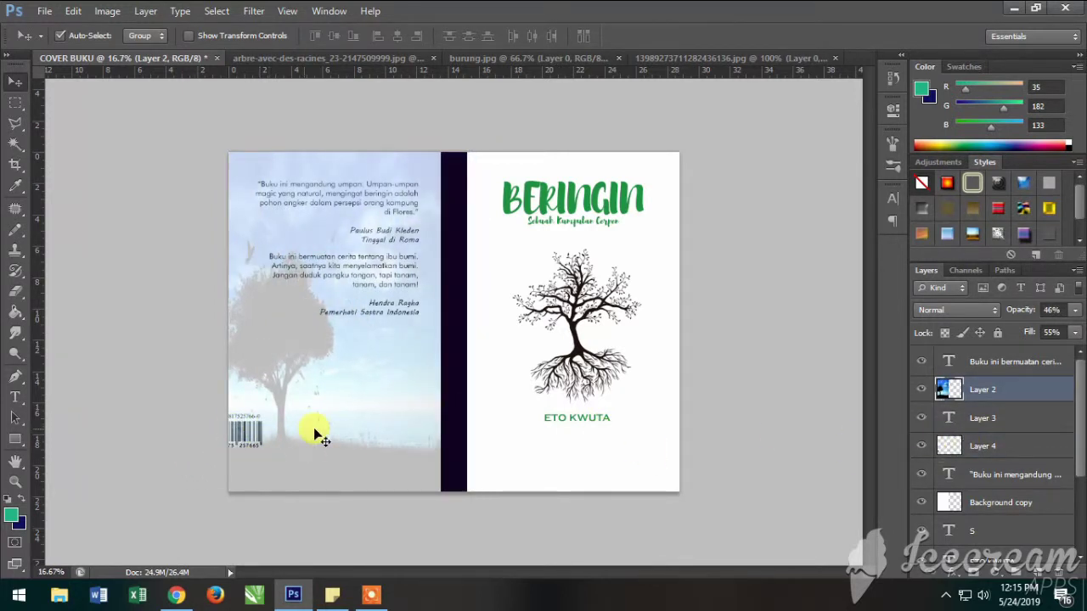
{"action": "left_click", "coordinate": [944, 445]}
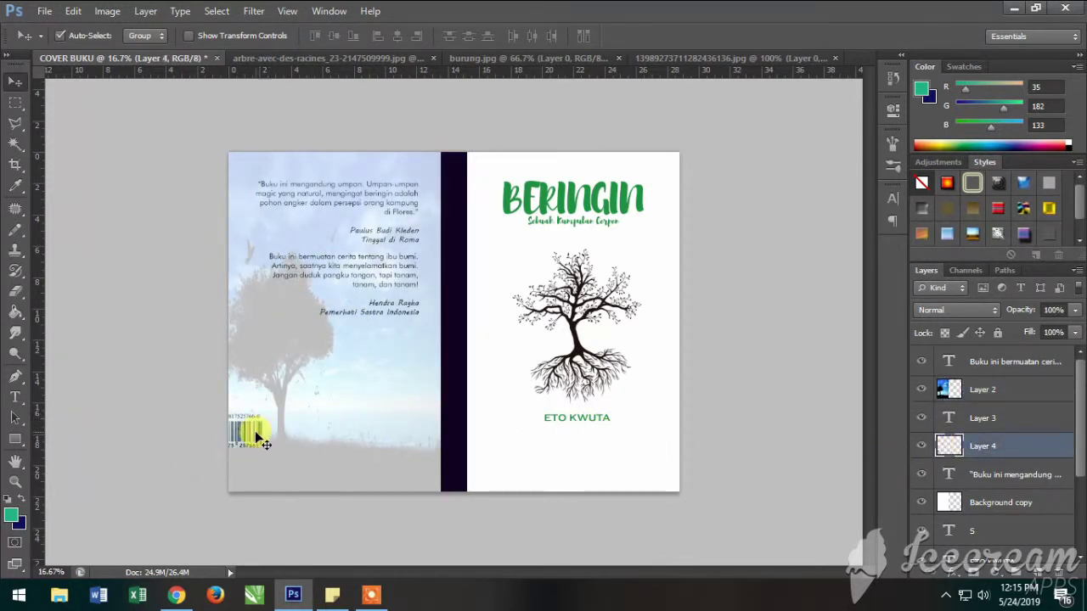
{"action": "left_click_drag", "start_coordinate": [240, 430], "coordinate": [242, 422]}
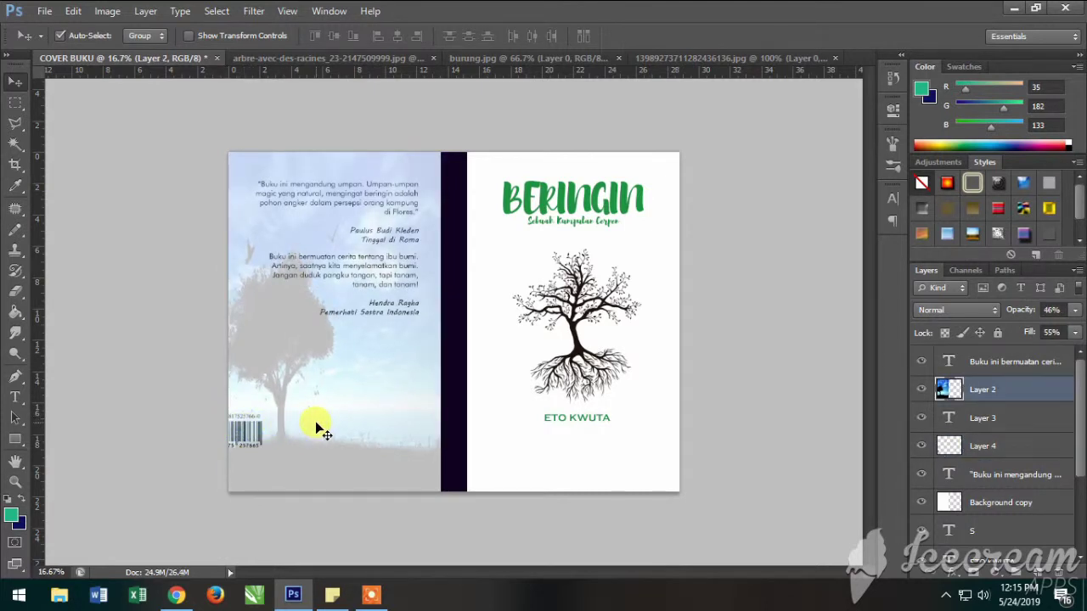
{"action": "key", "text": "ctrl+bracketleft"}
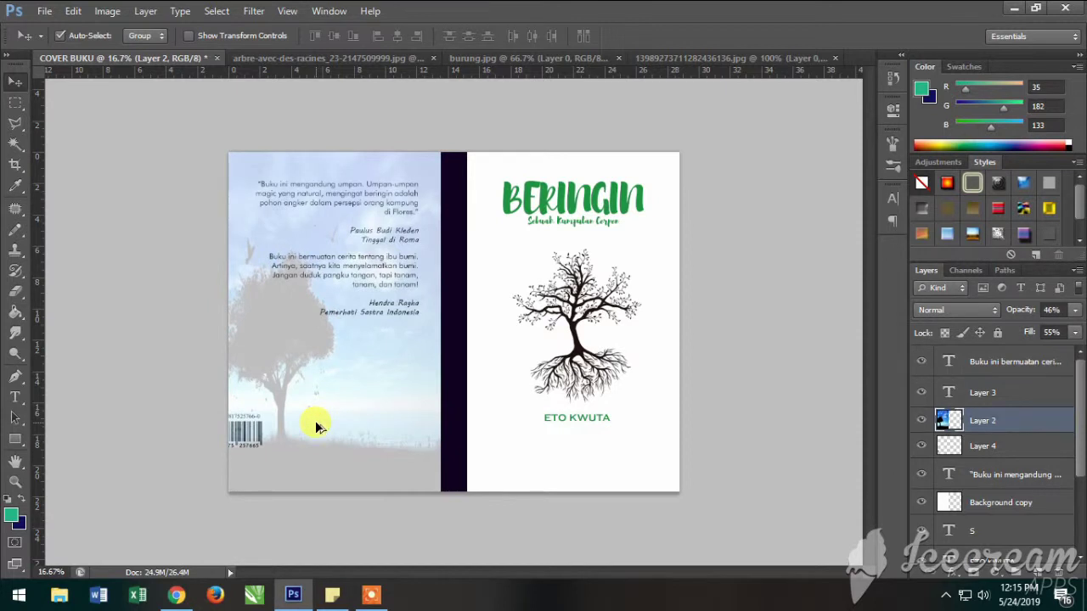
{"action": "key", "text": "ctrl+bracketright"}
{"action": "key", "text": "ctrl+bracketright"}
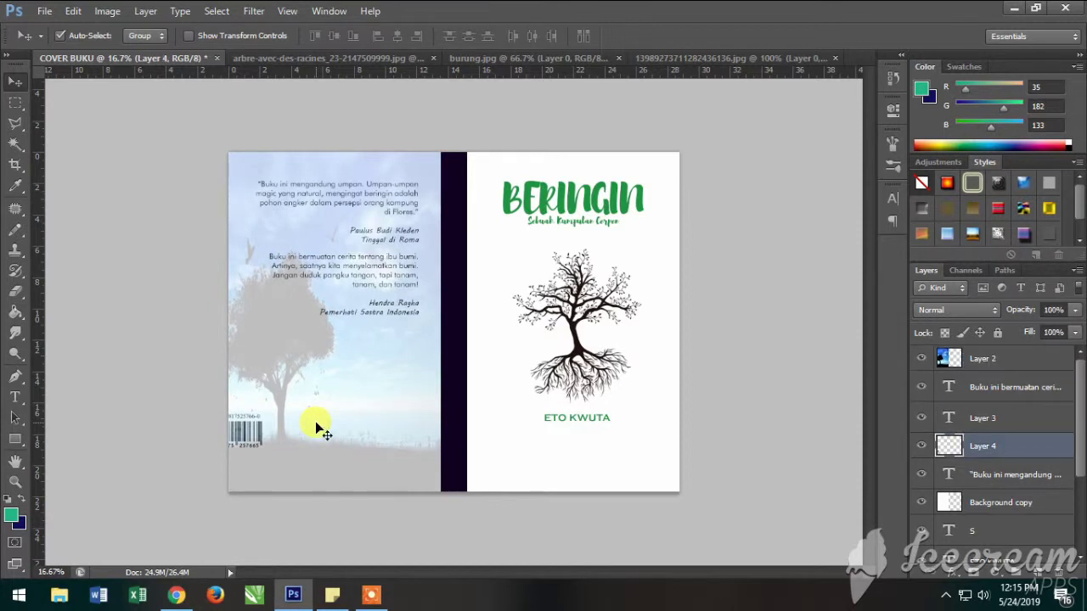
{"action": "key", "text": "Delete"}
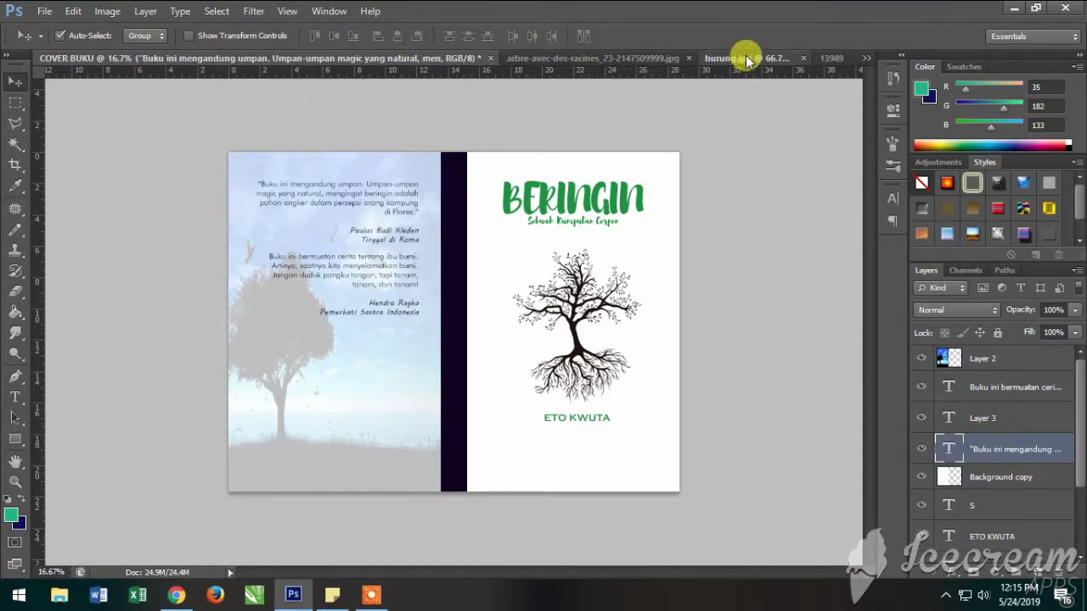
Close burung.jpg without saving and drop the barcode onto the back cover
{"action": "left_click", "coordinate": [740, 58]}
{"action": "left_click", "coordinate": [625, 59]}
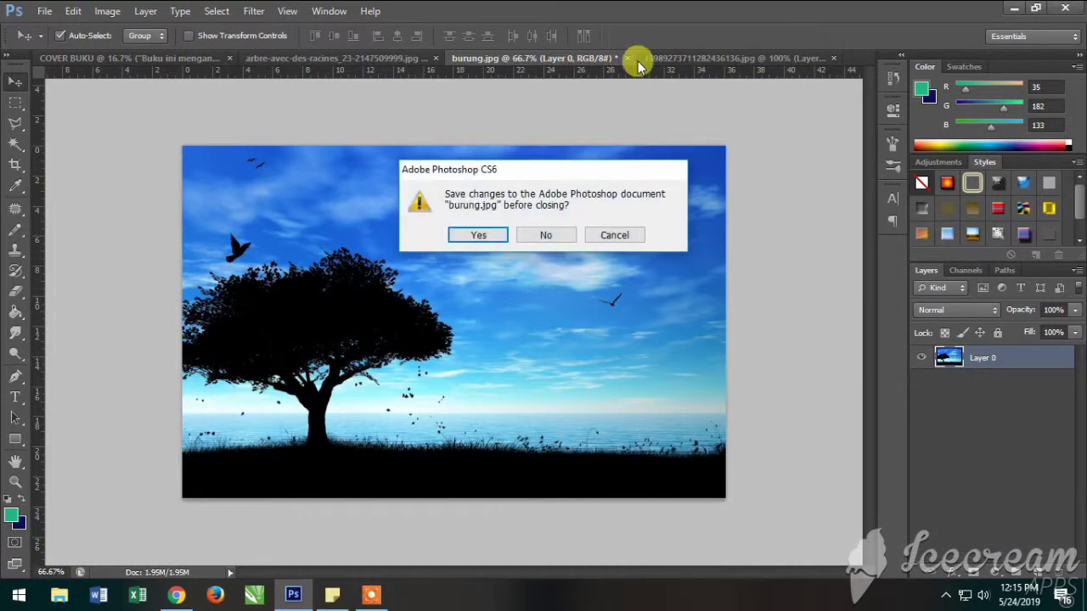
{"action": "left_click", "coordinate": [546, 236]}
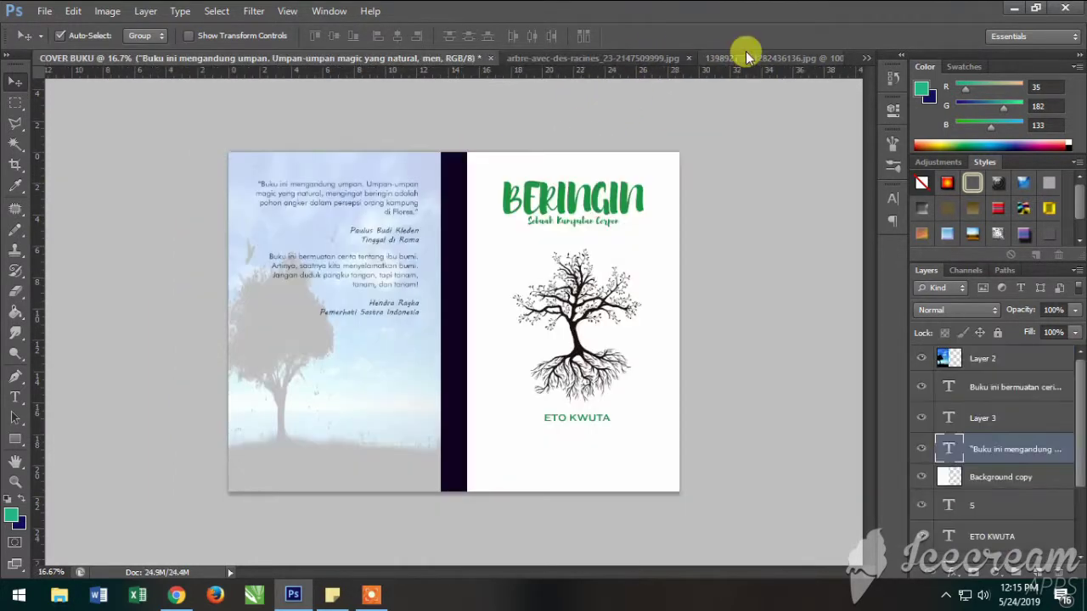
{"action": "left_click", "coordinate": [759, 56]}
{"action": "mouse_move", "coordinate": [458, 254]}
{"action": "left_mouse_down"}
{"action": "mouse_move", "coordinate": [312, 151]}
{"action": "mouse_move", "coordinate": [330, 364]}
{"action": "left_mouse_up"}
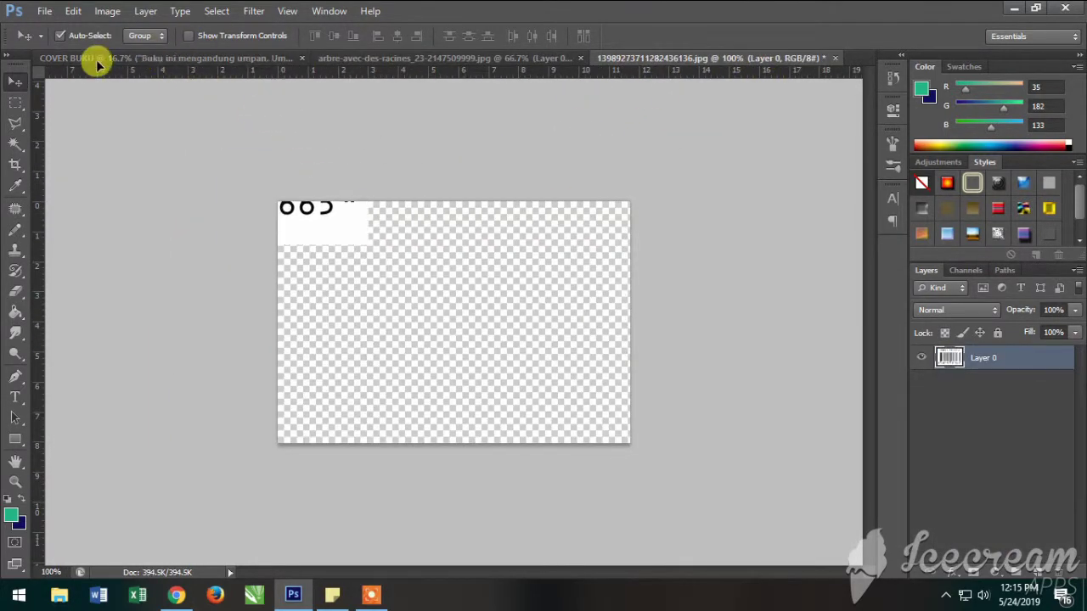
{"action": "mouse_move", "coordinate": [345, 436]}
{"action": "left_mouse_down"}
{"action": "mouse_move", "coordinate": [339, 422]}
{"action": "mouse_move", "coordinate": [348, 437]}
{"action": "left_mouse_up"}
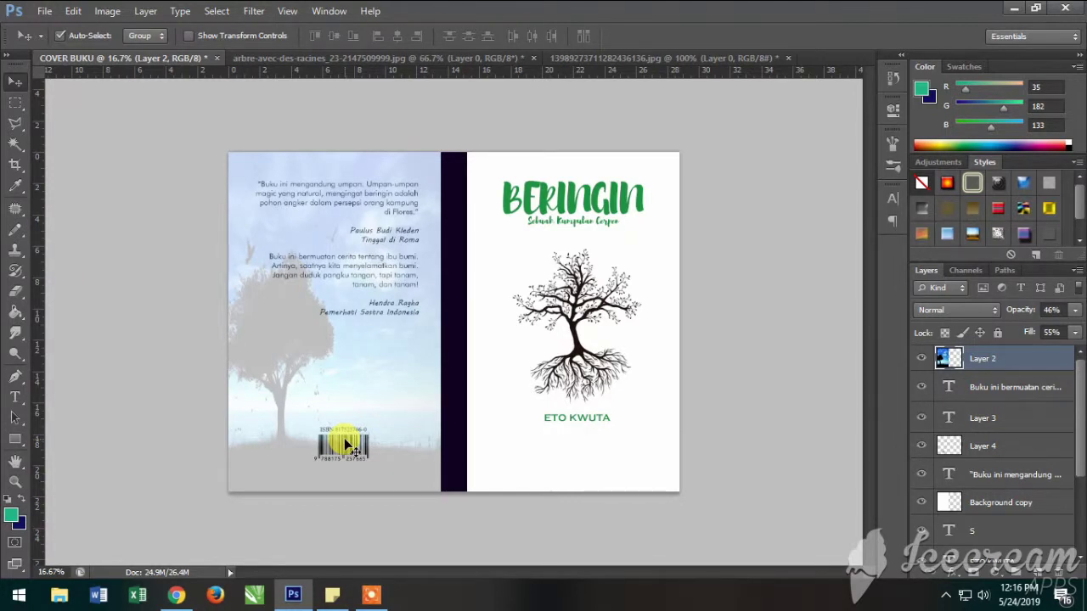
Move the back-cover sky image below the barcode layer in the layer stack
{"action": "key", "text": "ctrl+bracketleft"}
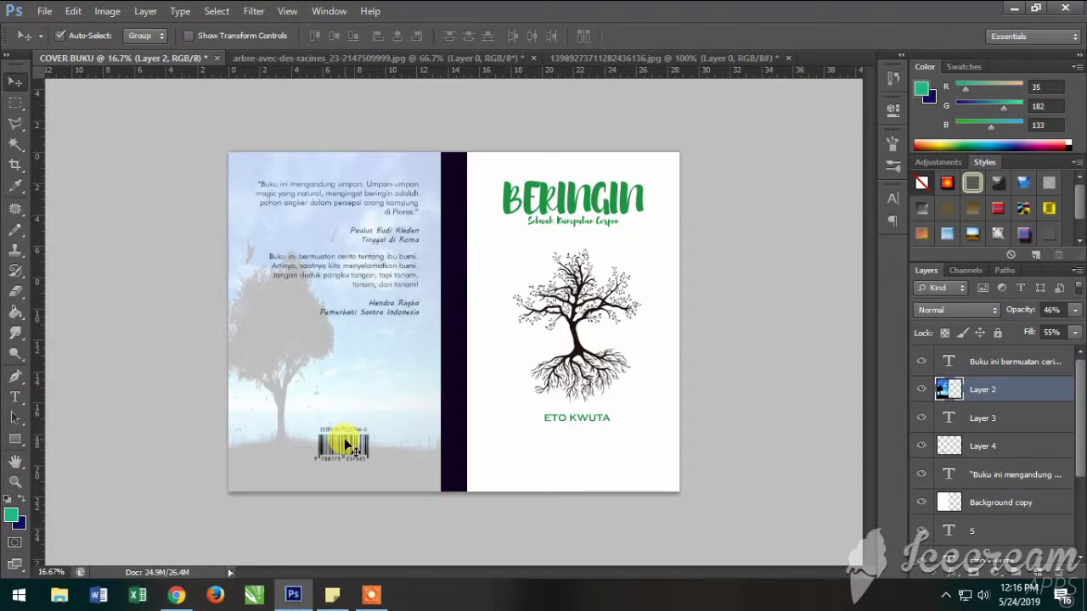
{"action": "key", "text": "ctrl+bracketleft"}
{"action": "left_click_drag", "start_coordinate": [346, 446], "coordinate": [344, 435]}
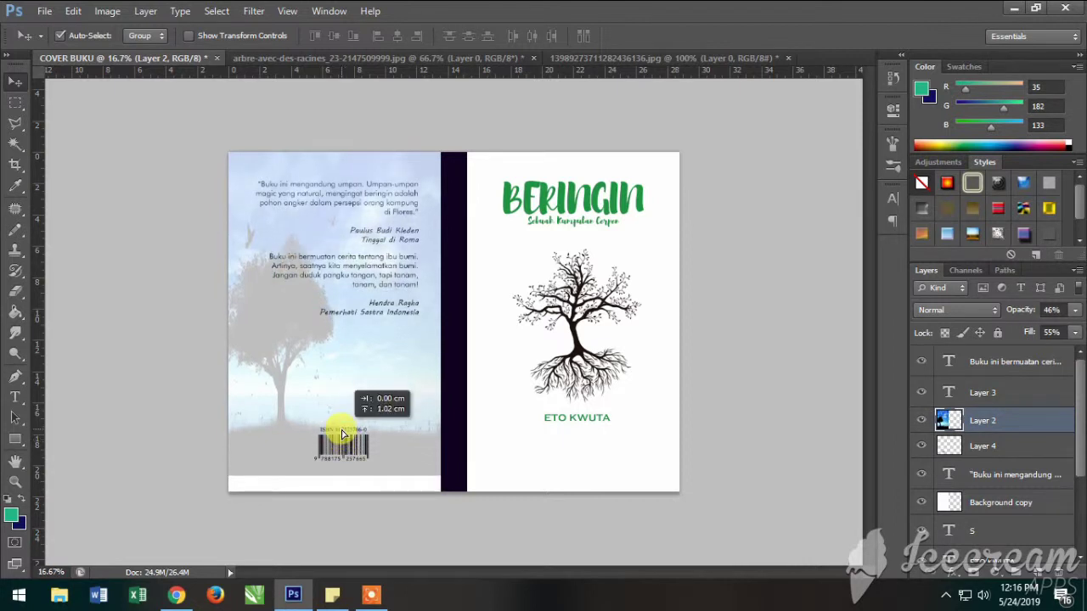
{"action": "key", "text": "ctrl+z"}
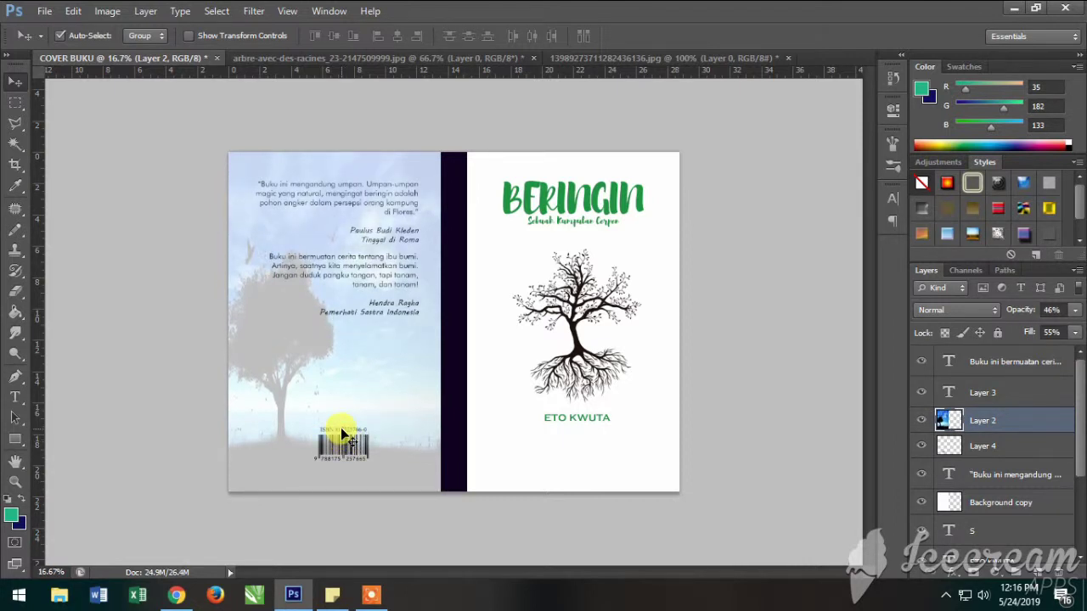
{"action": "key", "text": "ctrl+bracketleft"}
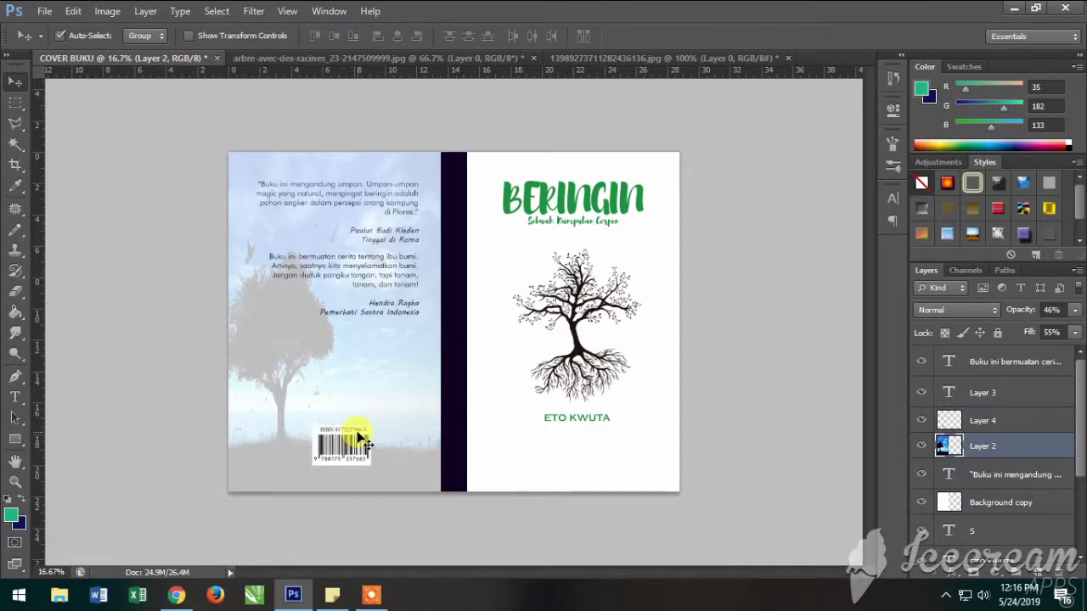
Place the barcode in the back cover's lower-left corner, then bring up the ISBN search results
{"action": "left_click", "coordinate": [329, 452]}
{"action": "mouse_move", "coordinate": [314, 448]}
{"action": "left_mouse_down"}
{"action": "mouse_move", "coordinate": [363, 443]}
{"action": "mouse_move", "coordinate": [256, 443]}
{"action": "mouse_move", "coordinate": [384, 434]}
{"action": "left_mouse_up"}
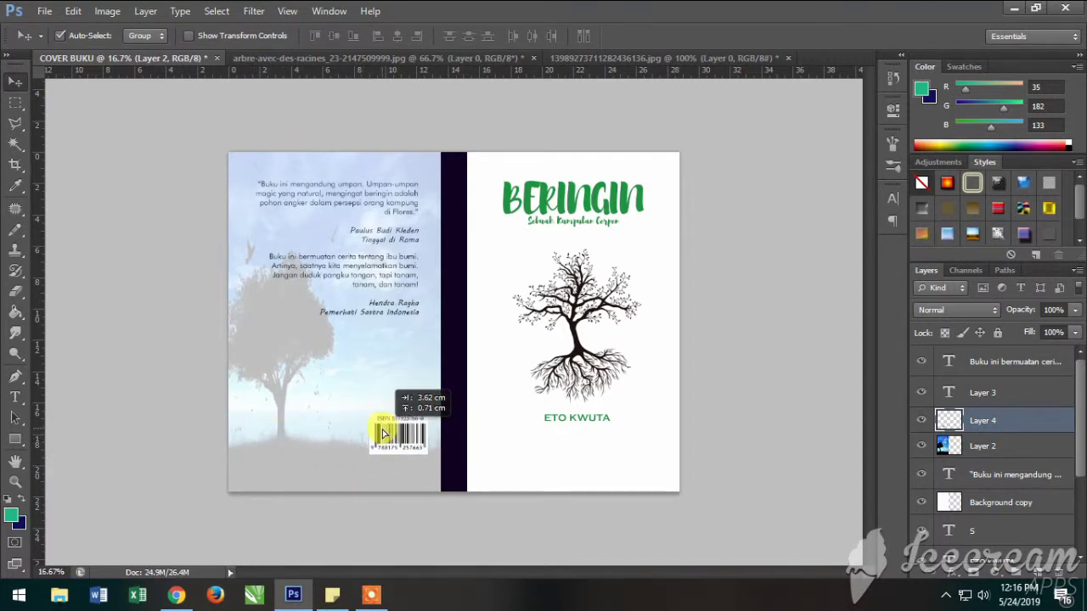
{"action": "left_click_drag", "start_coordinate": [384, 434], "coordinate": [389, 439]}
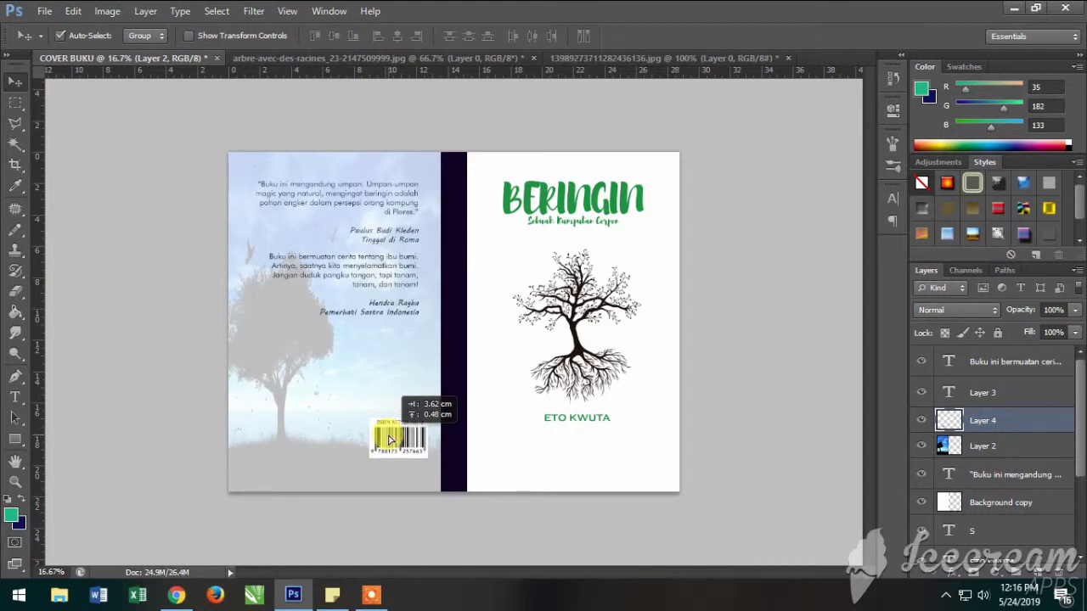
{"action": "left_click_drag", "start_coordinate": [390, 439], "coordinate": [256, 447]}
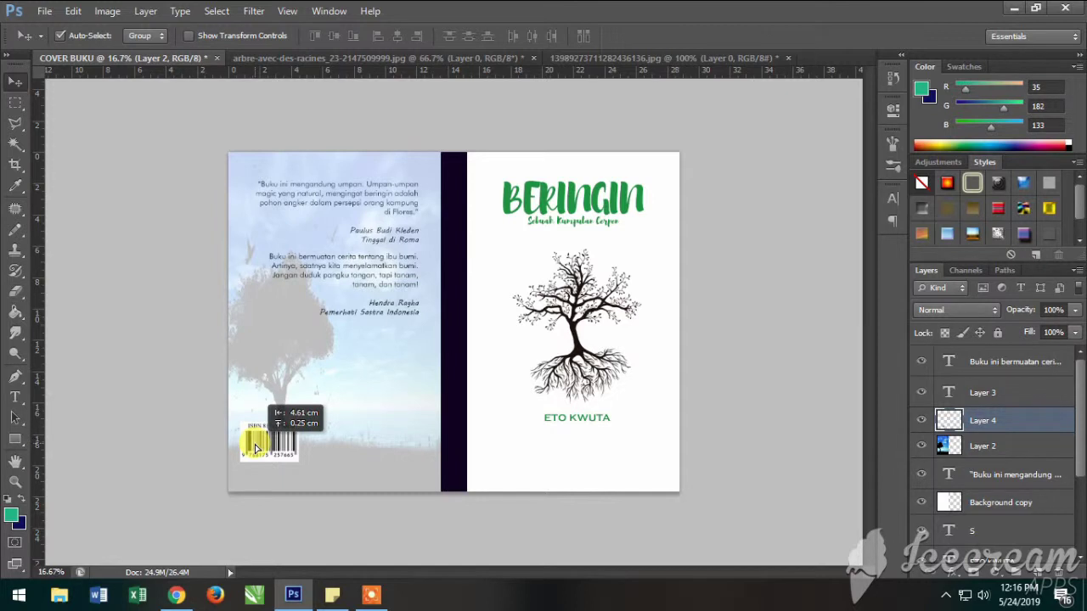
{"action": "left_click_drag", "start_coordinate": [255, 448], "coordinate": [255, 448]}
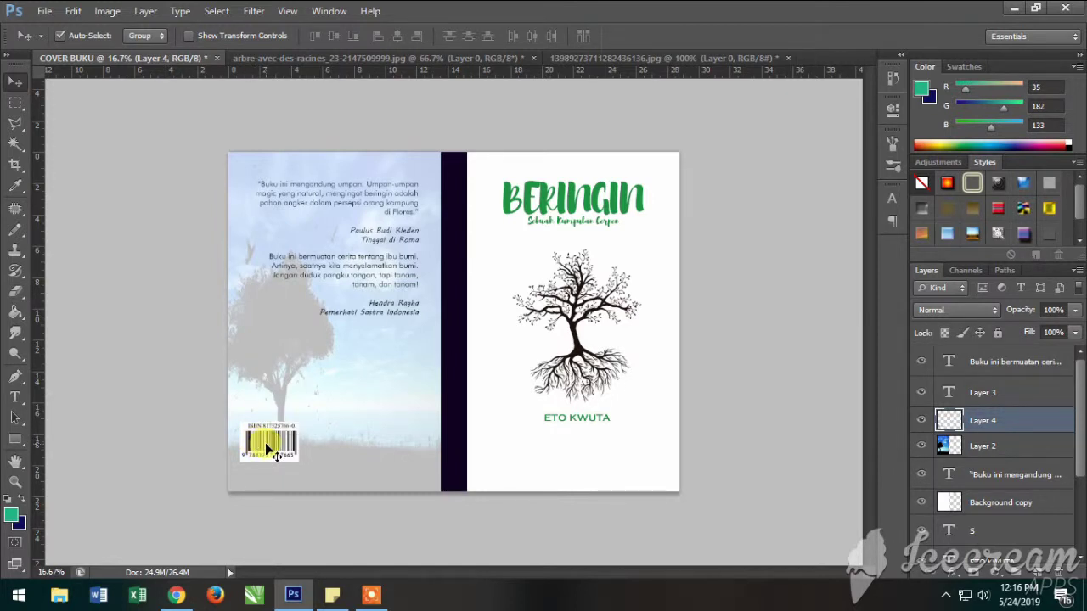
{"action": "left_click", "coordinate": [176, 594]}
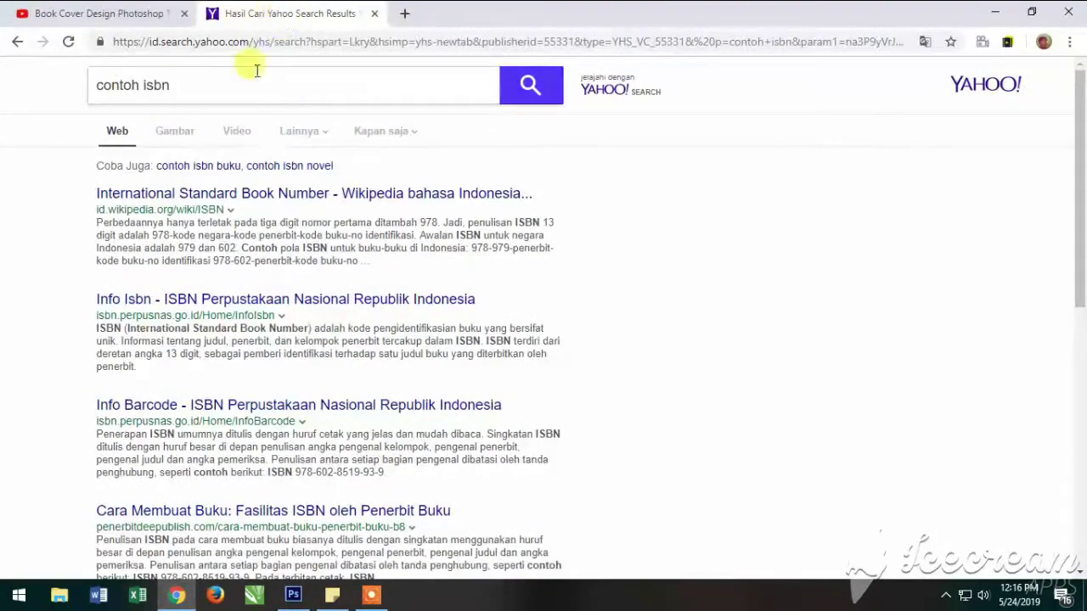
Replace the old query and search Yahoo for 'baju muslim' from the suggestions
{"action": "left_click_drag", "start_coordinate": [213, 83], "coordinate": [81, 82]}
{"action": "type", "text": "c"}
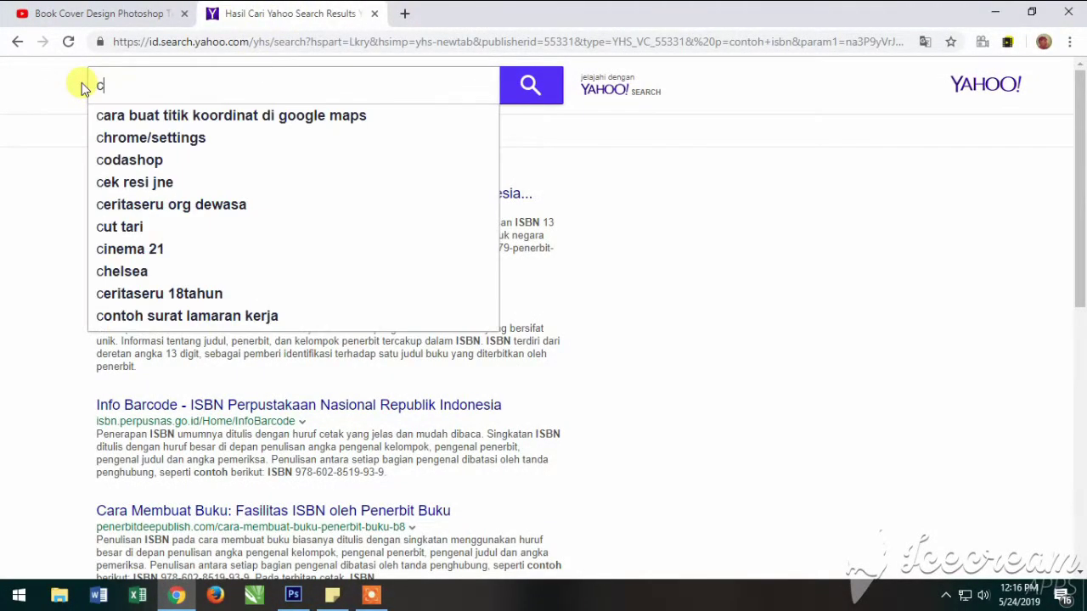
{"action": "key", "text": "BackSpace"}
{"action": "type", "text": "buju"}
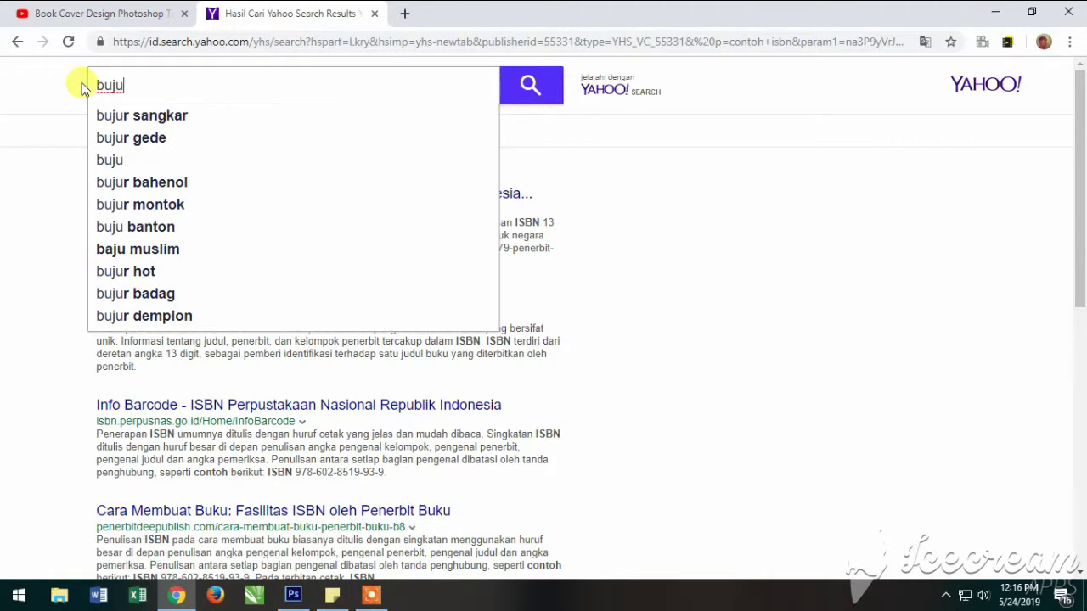
{"action": "left_click", "coordinate": [138, 249]}
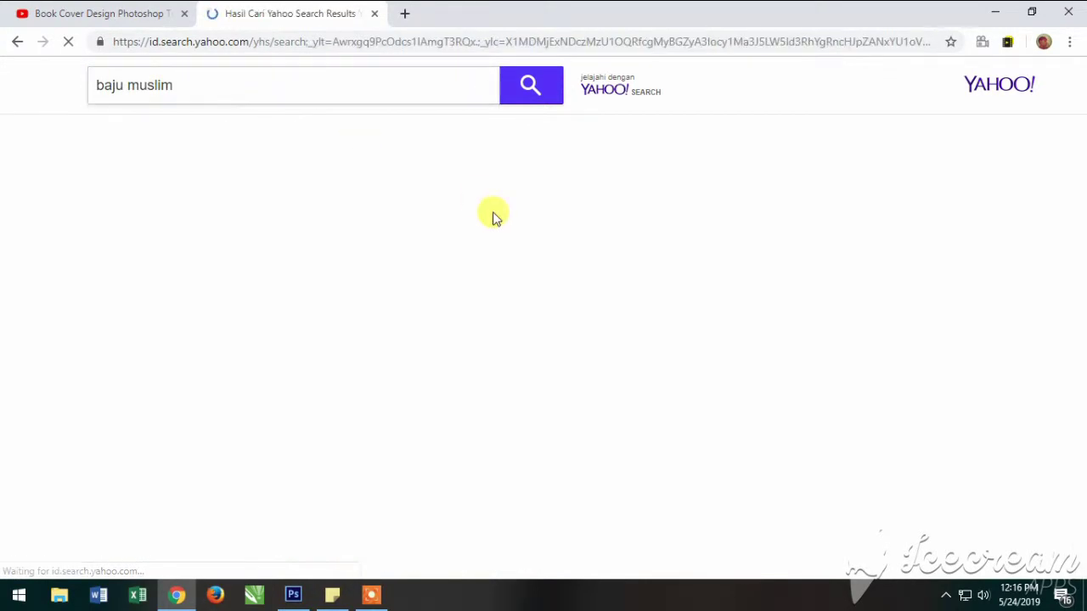
{"action": "scroll", "coordinate": [255, 311], "scroll_direction": "down", "scroll_amount": 1}
{"action": "scroll", "coordinate": [347, 275], "scroll_direction": "down", "scroll_amount": 4}
{"action": "scroll", "coordinate": [388, 226], "scroll_direction": "down", "scroll_amount": 3}
{"action": "scroll", "coordinate": [412, 240], "scroll_direction": "down", "scroll_amount": 1}
{"action": "scroll", "coordinate": [308, 281], "scroll_direction": "down", "scroll_amount": 2}
{"action": "scroll", "coordinate": [223, 93], "scroll_direction": "up", "scroll_amount": 6}
{"action": "scroll", "coordinate": [121, 89], "scroll_direction": "up", "scroll_amount": 5}
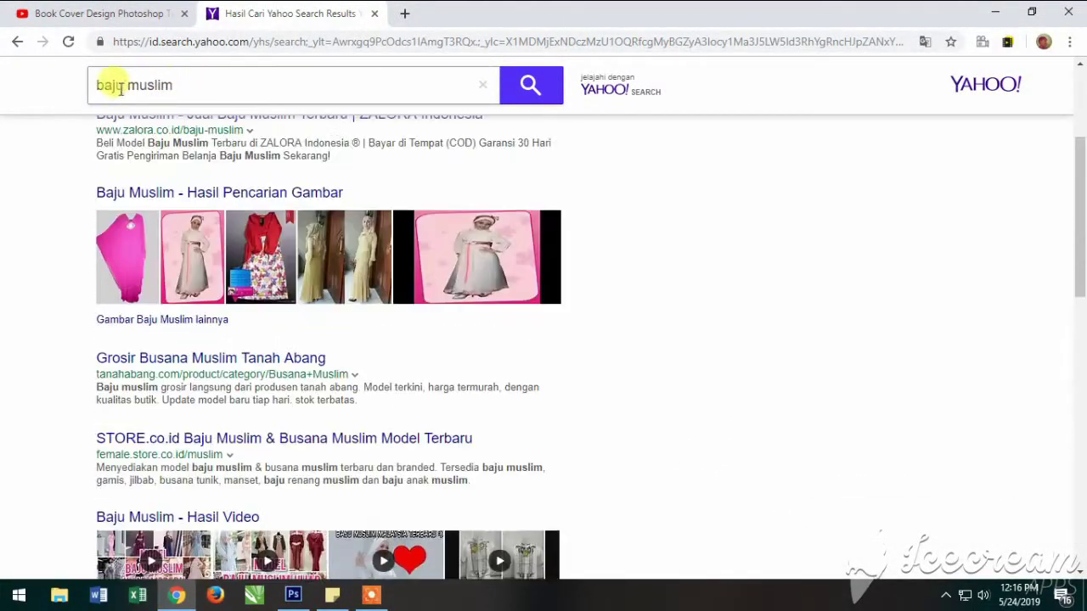
Change the query to 'contoh buku muslim', run it, and browse the results
{"action": "left_click", "coordinate": [95, 85]}
{"action": "type", "text": "contoh"}
{"action": "key", "text": "Delete"}
{"action": "key", "text": "Delete"}
{"action": "key", "text": "Delete"}
{"action": "key", "text": "Delete"}
{"action": "type", "text": "uk"}
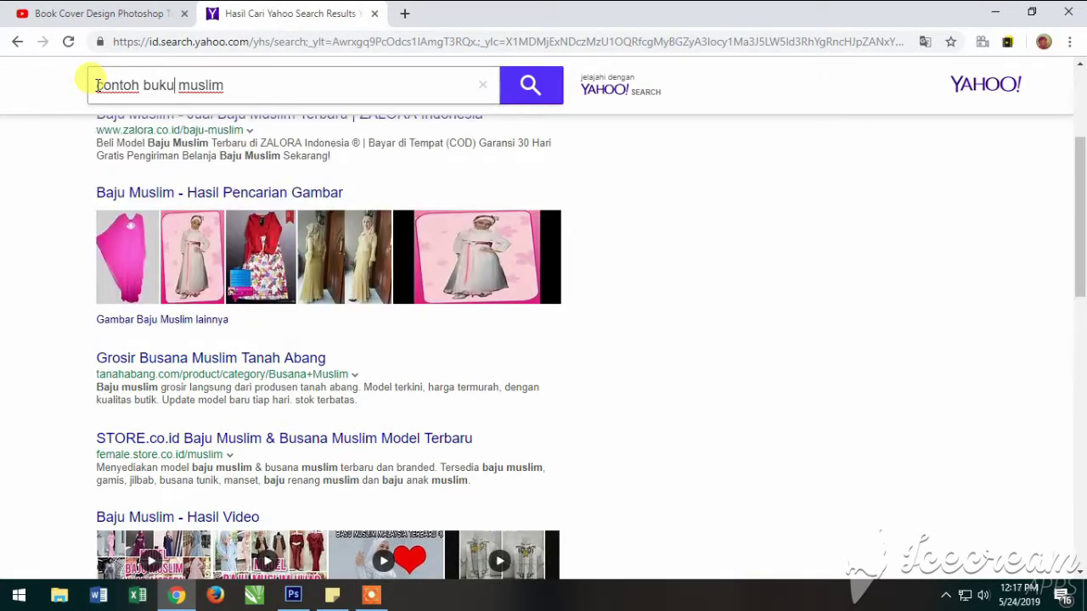
{"action": "key", "text": "Return"}
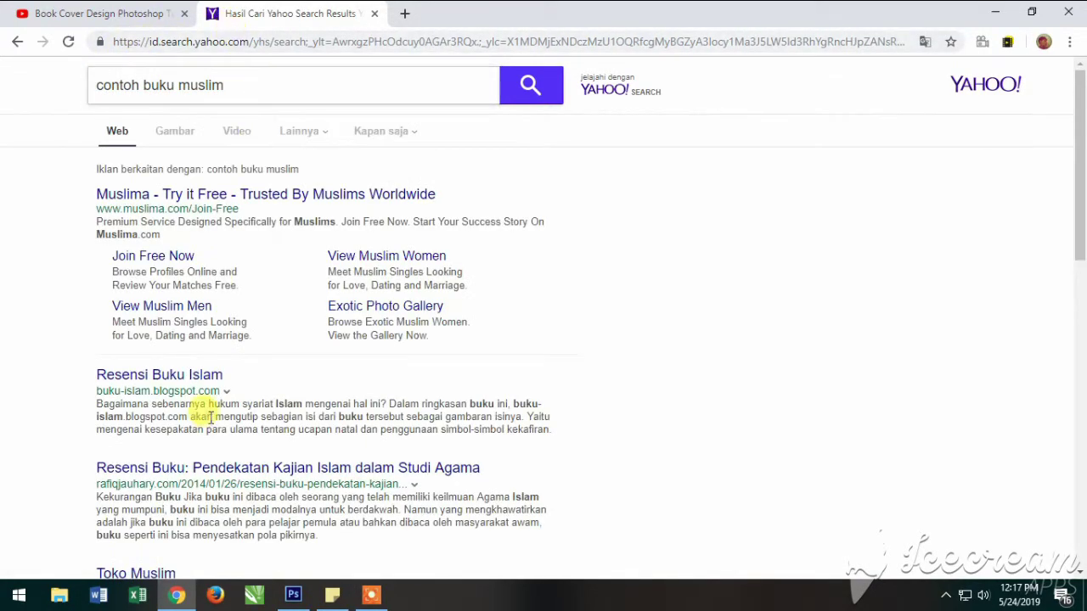
{"action": "scroll", "coordinate": [220, 416], "scroll_direction": "down", "scroll_amount": 3}
{"action": "scroll", "coordinate": [311, 395], "scroll_direction": "down", "scroll_amount": 5}
{"action": "scroll", "coordinate": [308, 365], "scroll_direction": "down", "scroll_amount": 3}
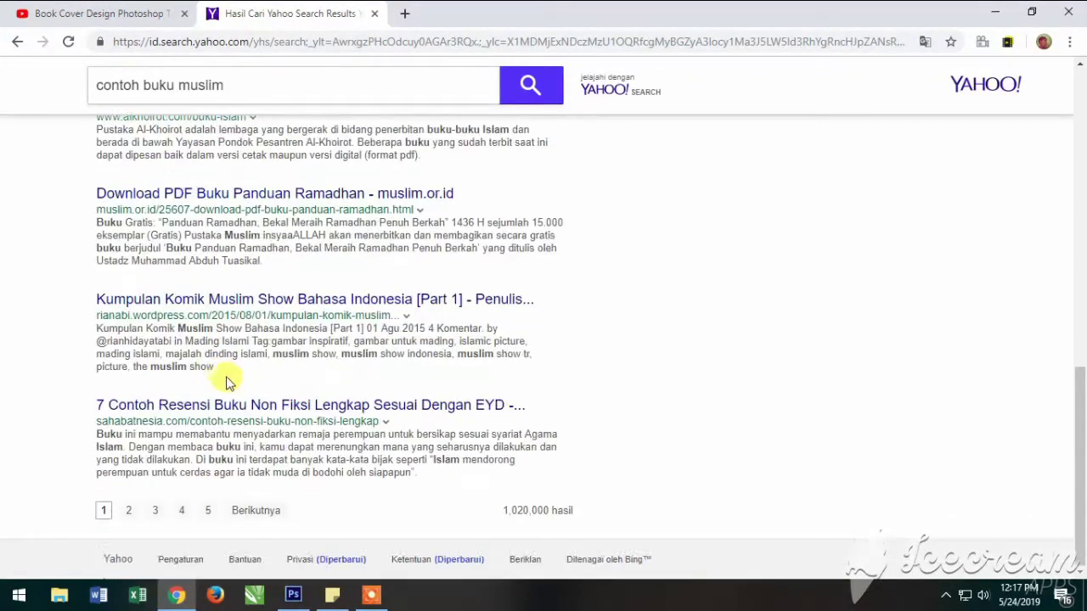
{"action": "scroll", "coordinate": [242, 289], "scroll_direction": "up", "scroll_amount": 10}
{"action": "scroll", "coordinate": [243, 153], "scroll_direction": "down", "scroll_amount": 3}
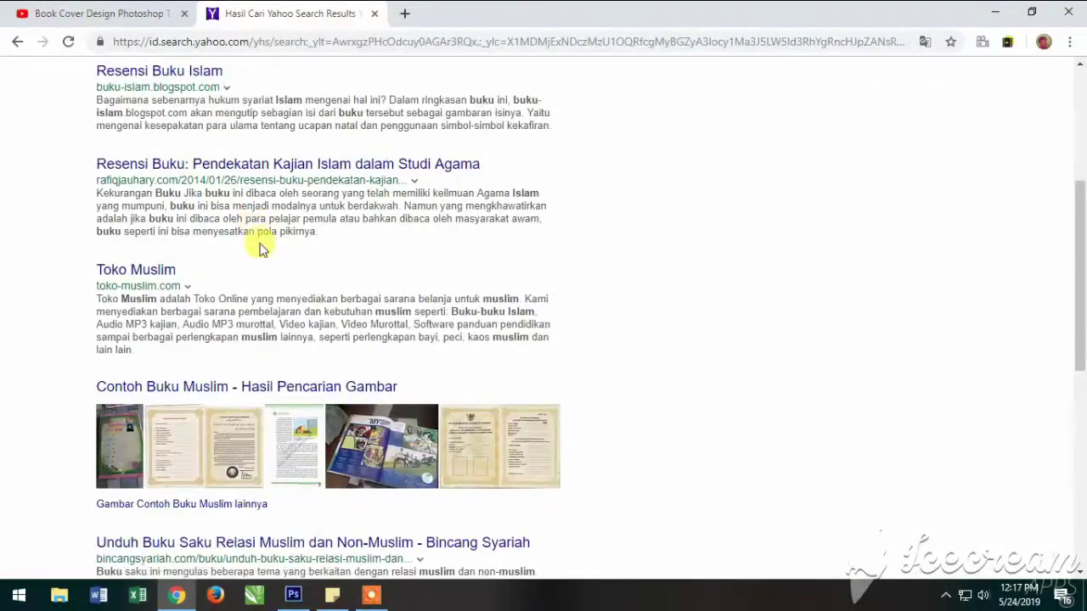
{"action": "scroll", "coordinate": [225, 425], "scroll_direction": "down", "scroll_amount": 2}
{"action": "scroll", "coordinate": [227, 407], "scroll_direction": "down", "scroll_amount": 3}
{"action": "scroll", "coordinate": [231, 416], "scroll_direction": "up", "scroll_amount": 3}
{"action": "scroll", "coordinate": [241, 436], "scroll_direction": "down", "scroll_amount": 4}
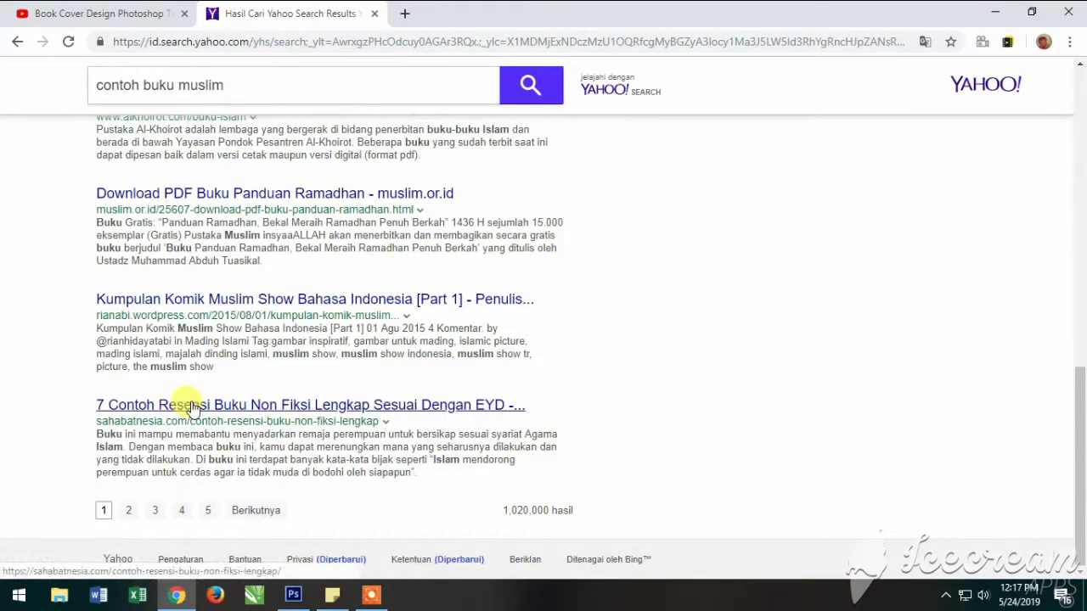
Open the non-fiction book review article in a new tab and skim it
{"action": "left_click", "coordinate": [181, 405]}
{"action": "scroll", "coordinate": [517, 361], "scroll_direction": "down", "scroll_amount": 2}
{"action": "scroll", "coordinate": [505, 348], "scroll_direction": "down", "scroll_amount": 8}
{"action": "scroll", "coordinate": [495, 335], "scroll_direction": "down", "scroll_amount": 5}
{"action": "scroll", "coordinate": [476, 314], "scroll_direction": "down", "scroll_amount": 10}
{"action": "scroll", "coordinate": [453, 293], "scroll_direction": "up", "scroll_amount": 6}
Return to the Yahoo results and open the image results for 'contoh buku muslim'
{"action": "left_click", "coordinate": [280, 13]}
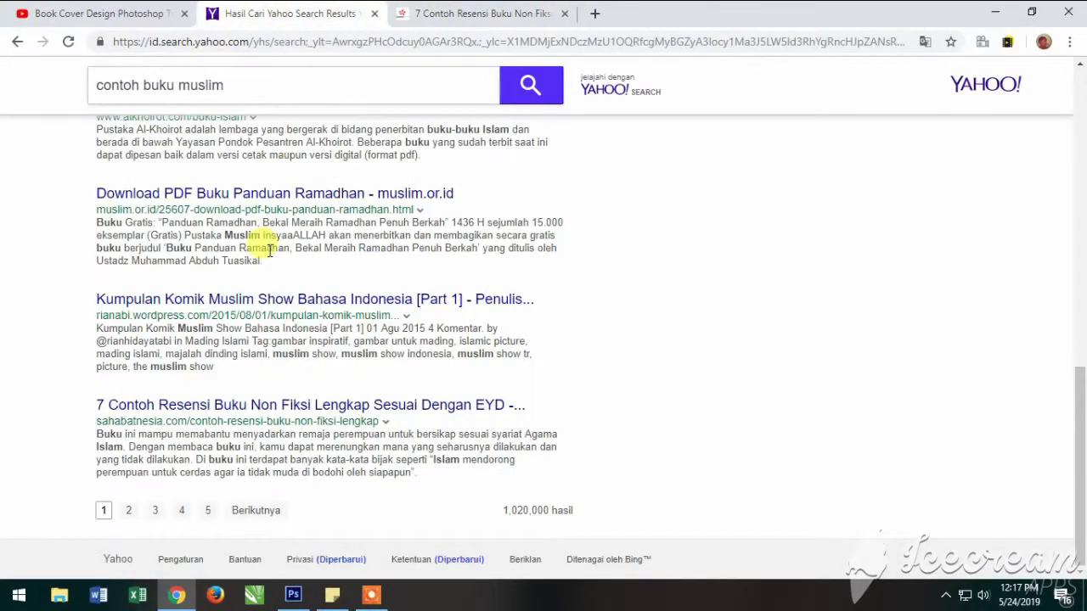
{"action": "scroll", "coordinate": [198, 279], "scroll_direction": "down", "scroll_amount": 5}
{"action": "scroll", "coordinate": [225, 357], "scroll_direction": "up", "scroll_amount": 5}
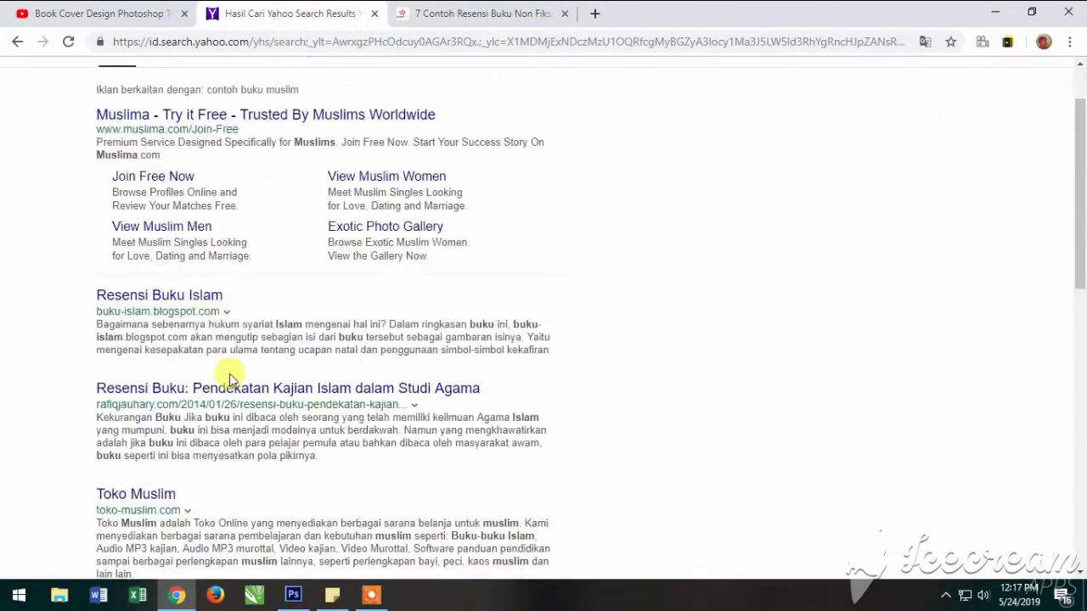
{"action": "scroll", "coordinate": [230, 381], "scroll_direction": "down", "scroll_amount": 4}
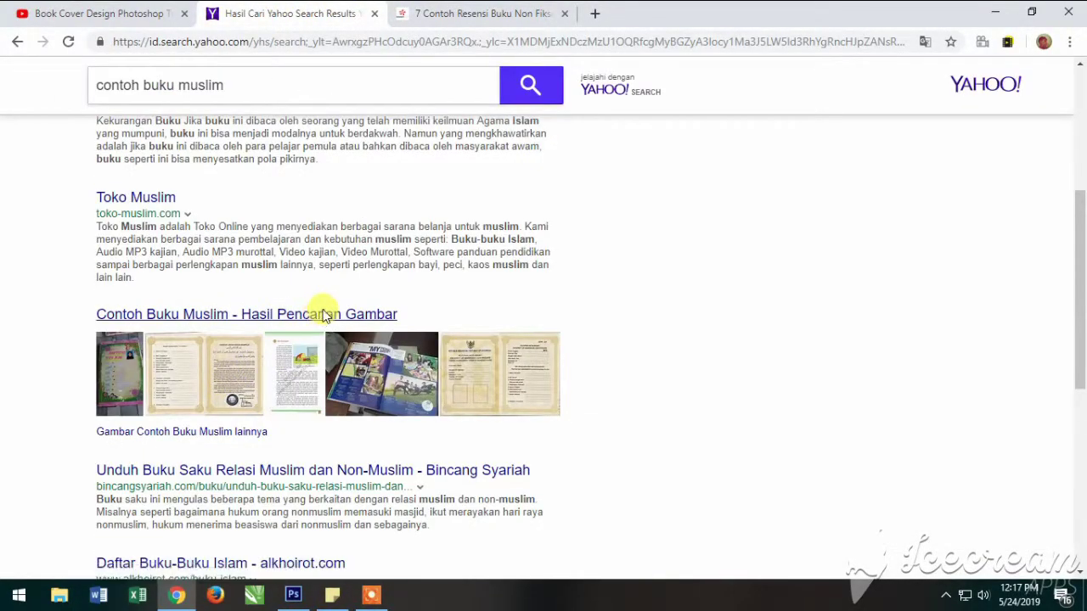
{"action": "left_click", "coordinate": [316, 312]}
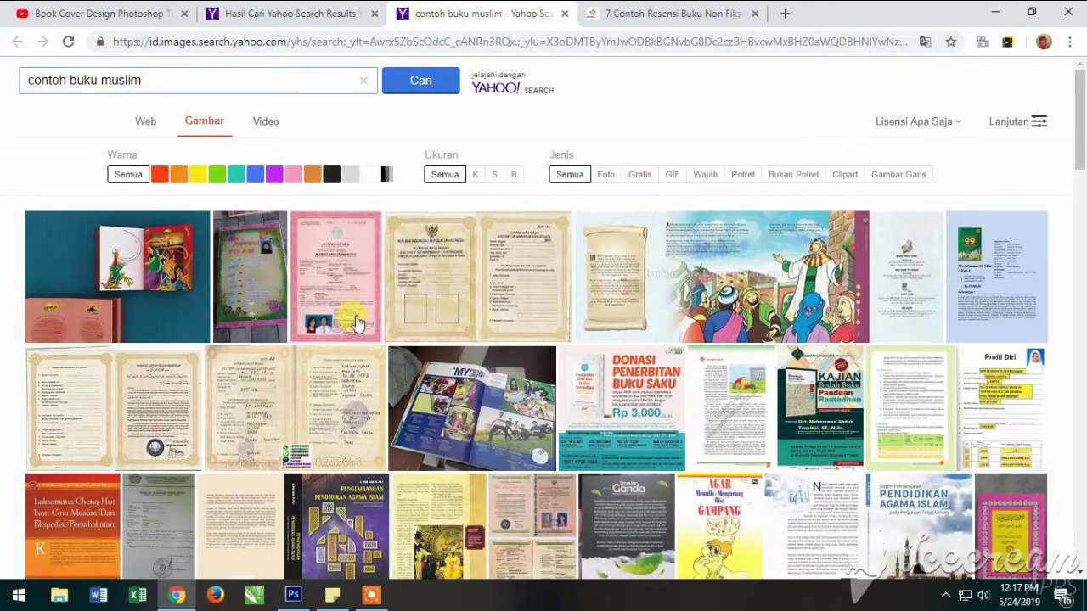
Enlarge the Sang Pemimpi cover and step through the next five image previews
{"action": "scroll", "coordinate": [463, 322], "scroll_direction": "down", "scroll_amount": 4}
{"action": "left_click", "coordinate": [53, 331]}
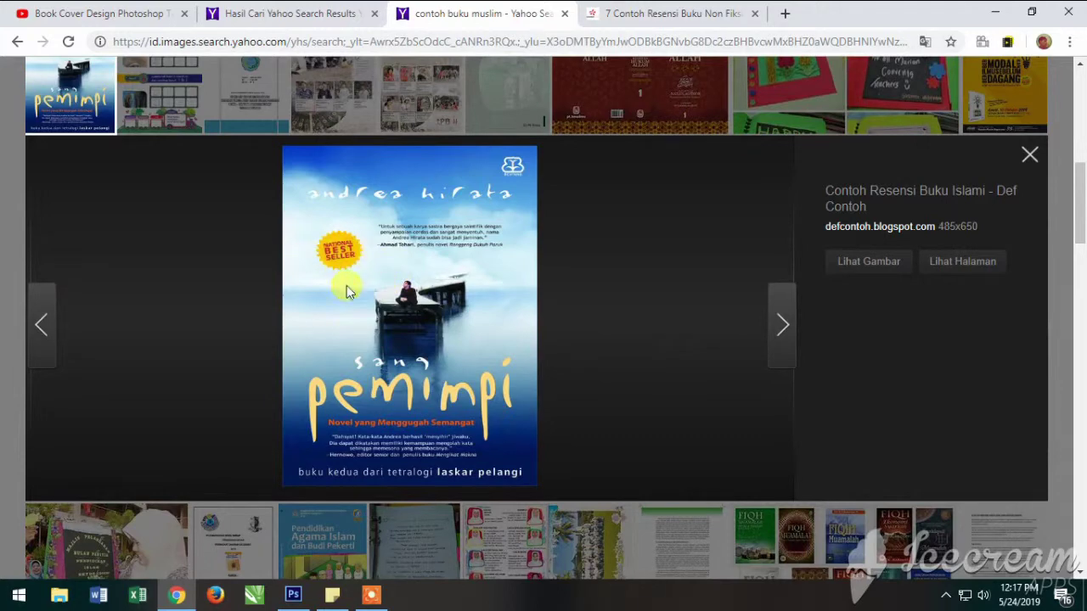
{"action": "left_click", "coordinate": [781, 327]}
{"action": "left_click", "coordinate": [781, 326]}
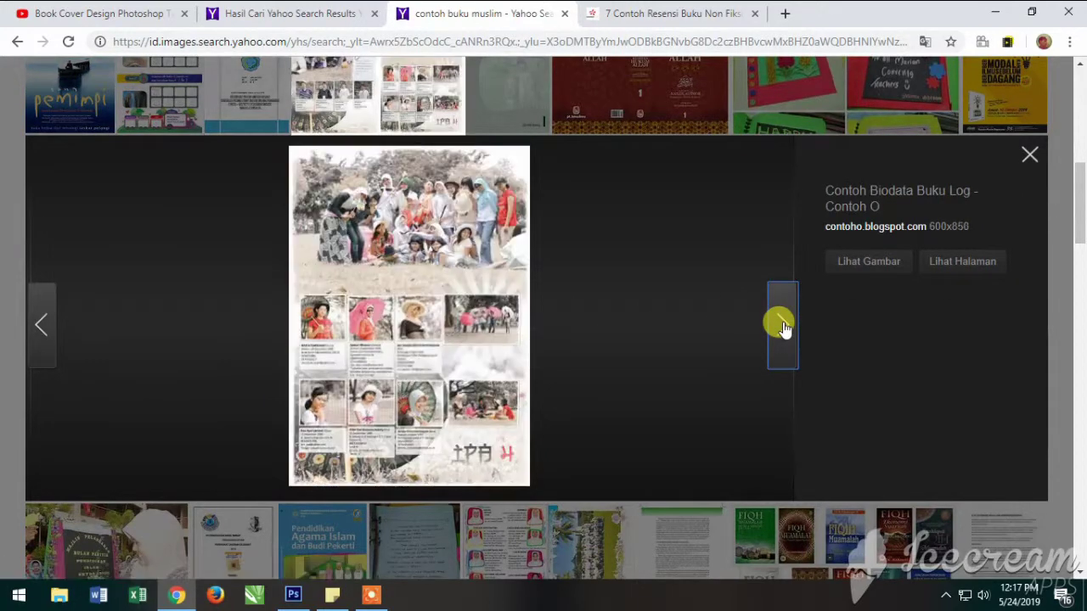
{"action": "left_click", "coordinate": [781, 326]}
{"action": "left_click", "coordinate": [781, 327]}
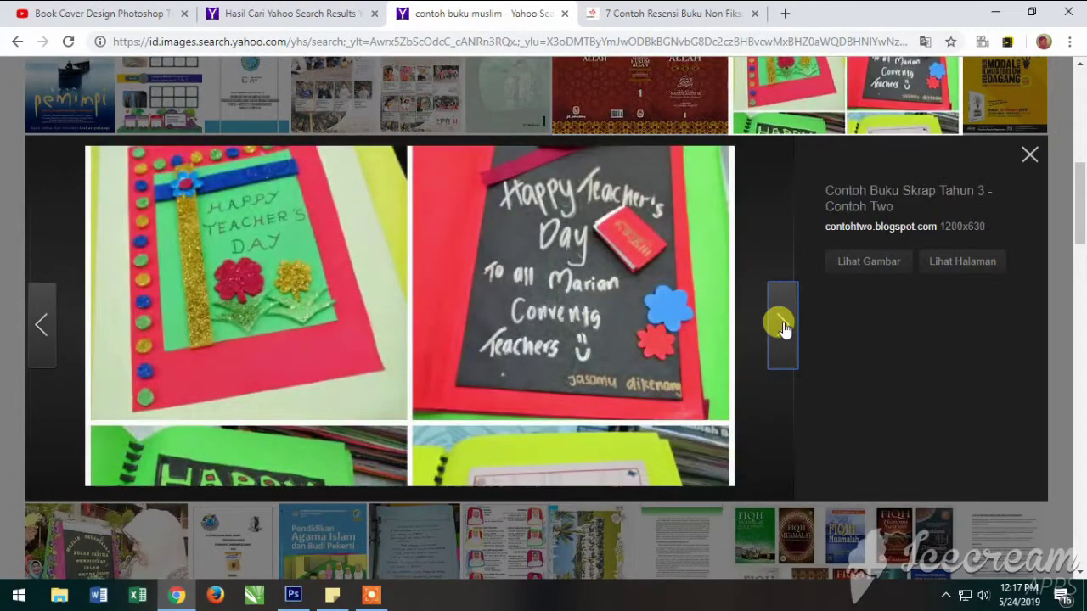
{"action": "left_click", "coordinate": [781, 327]}
Preview the 'Guru inspiratif' book cover, then minimize Chrome to return to Photoshop
{"action": "scroll", "coordinate": [613, 404], "scroll_direction": "down", "scroll_amount": 5}
{"action": "scroll", "coordinate": [613, 403], "scroll_direction": "down", "scroll_amount": 1}
{"action": "scroll", "coordinate": [560, 382], "scroll_direction": "down", "scroll_amount": 3}
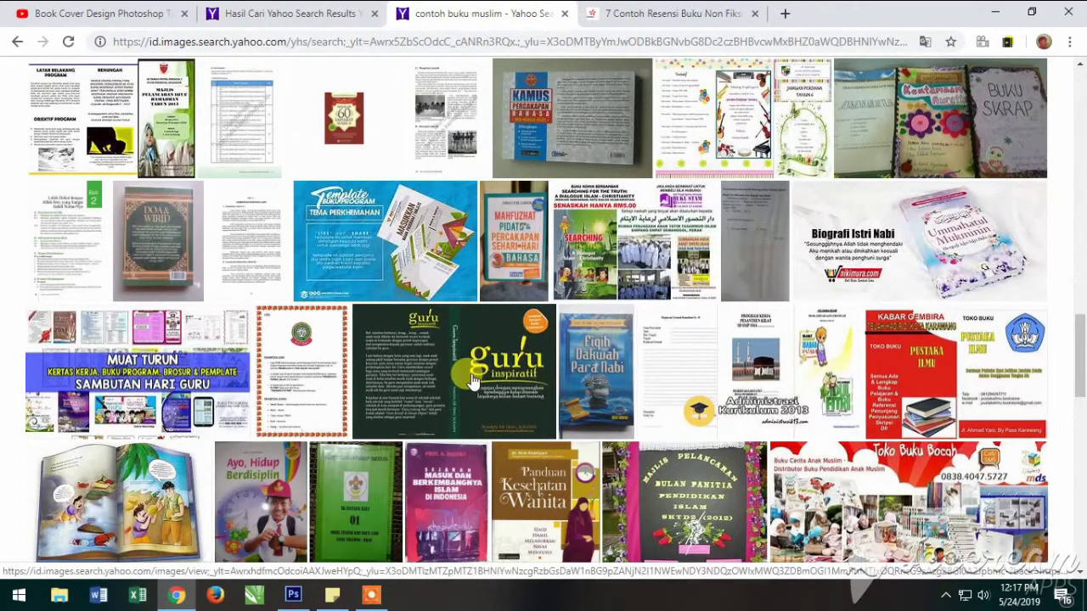
{"action": "left_click", "coordinate": [471, 378]}
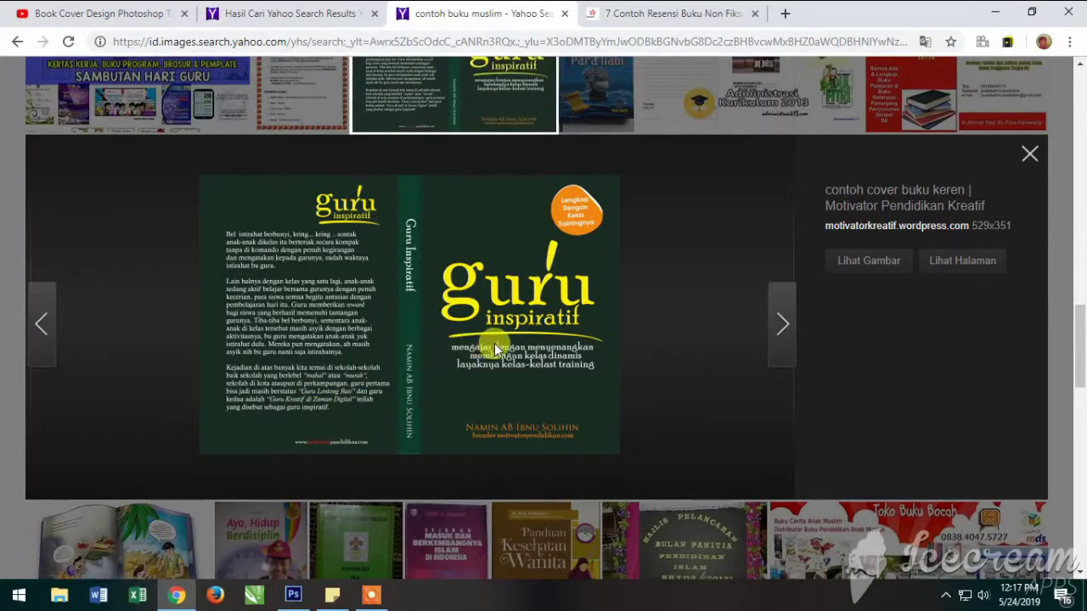
{"action": "scroll", "coordinate": [861, 223], "scroll_direction": "down", "scroll_amount": 1}
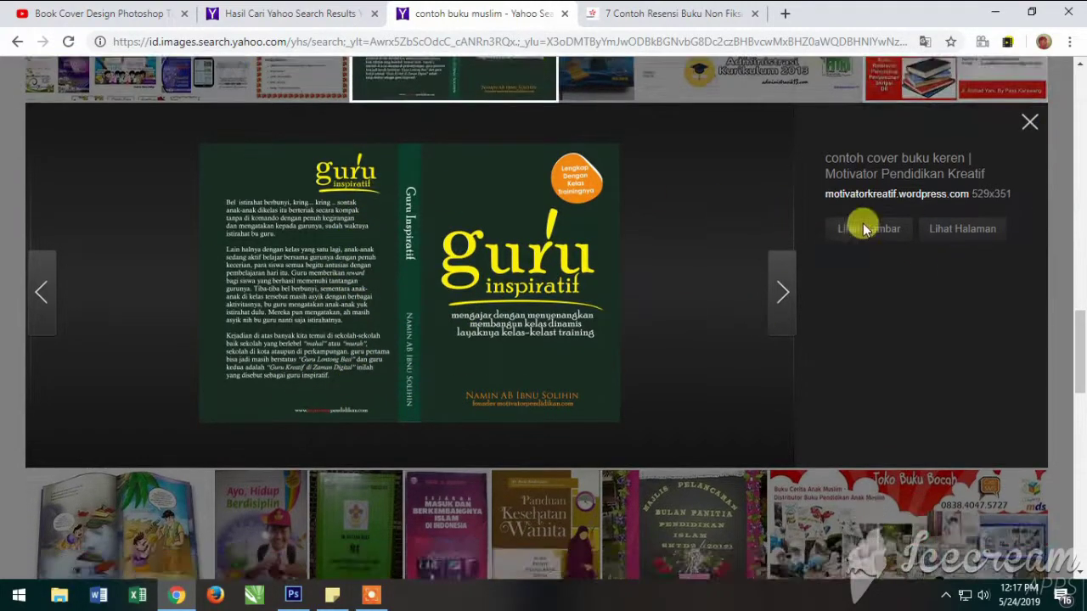
{"action": "scroll", "coordinate": [694, 296], "scroll_direction": "up", "scroll_amount": 3}
{"action": "scroll", "coordinate": [701, 204], "scroll_direction": "down", "scroll_amount": 4}
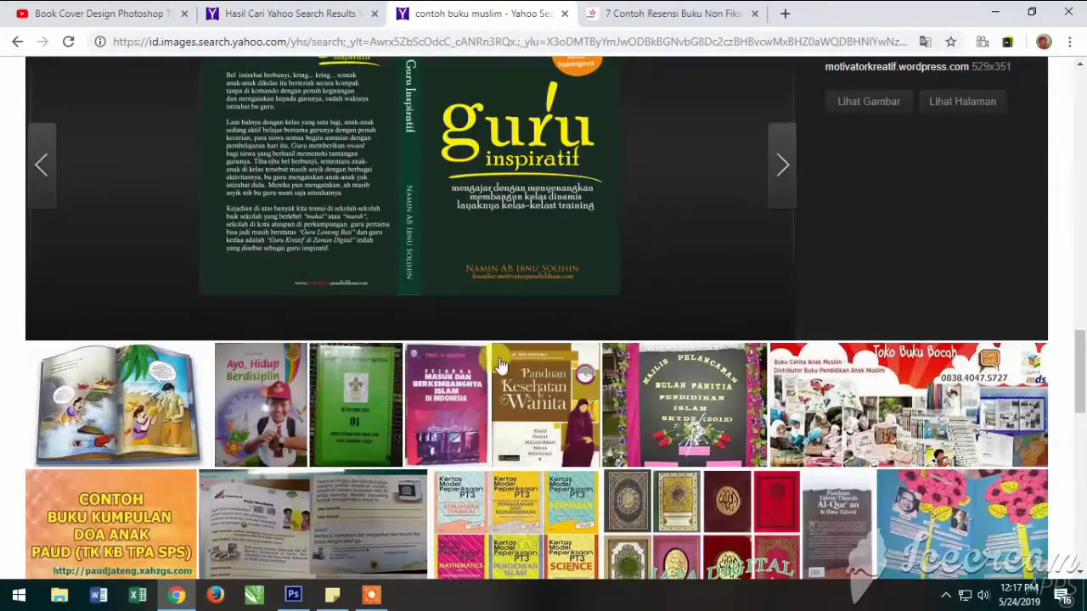
{"action": "scroll", "coordinate": [495, 360], "scroll_direction": "down", "scroll_amount": 6}
{"action": "scroll", "coordinate": [331, 382], "scroll_direction": "up", "scroll_amount": 5}
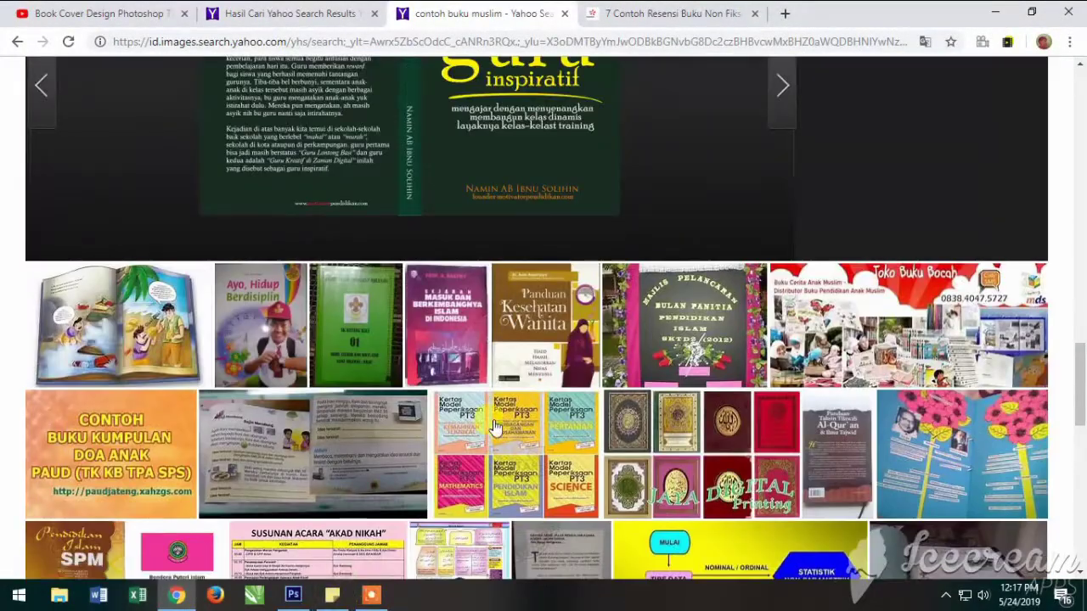
{"action": "left_click", "coordinate": [996, 11]}
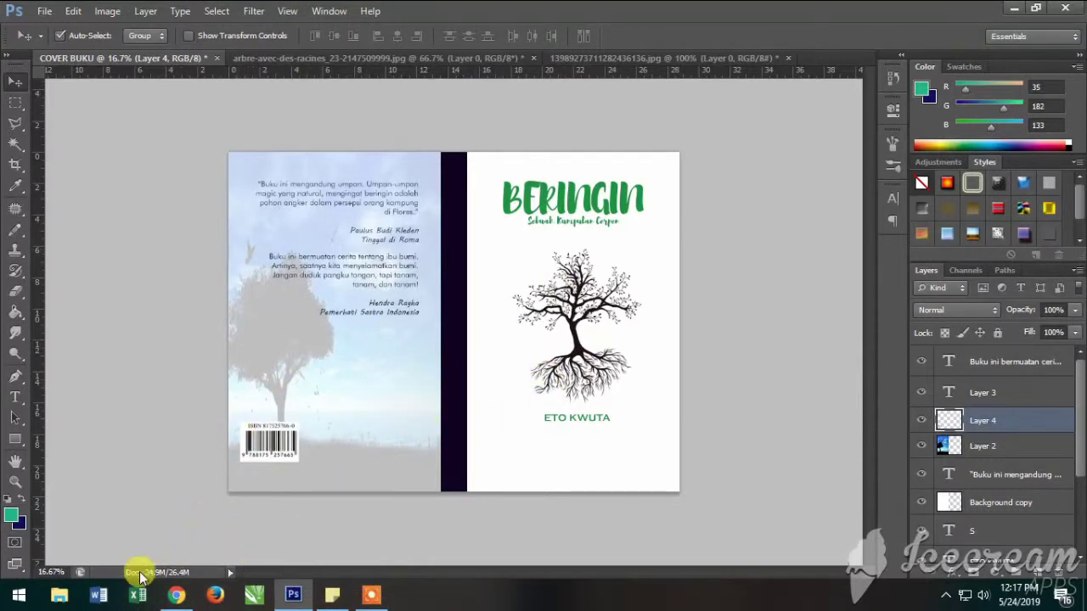
Type the two-line text 'BERINGIN' / 'Sebuah Kumpulan Cerpen' above the barcode and commit it
{"action": "left_click", "coordinate": [15, 396]}
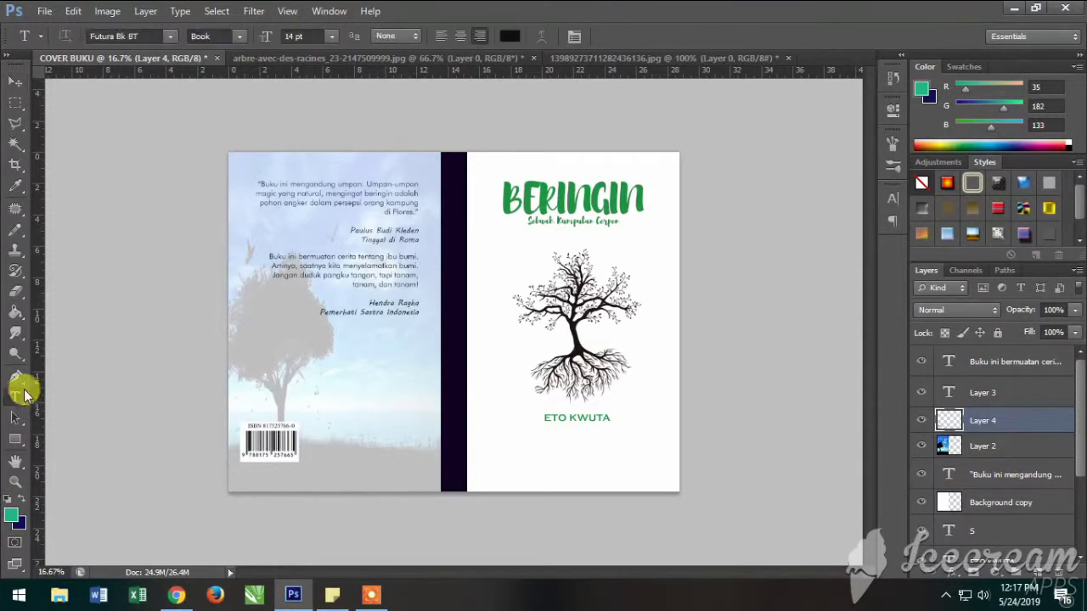
{"action": "left_click", "coordinate": [379, 348]}
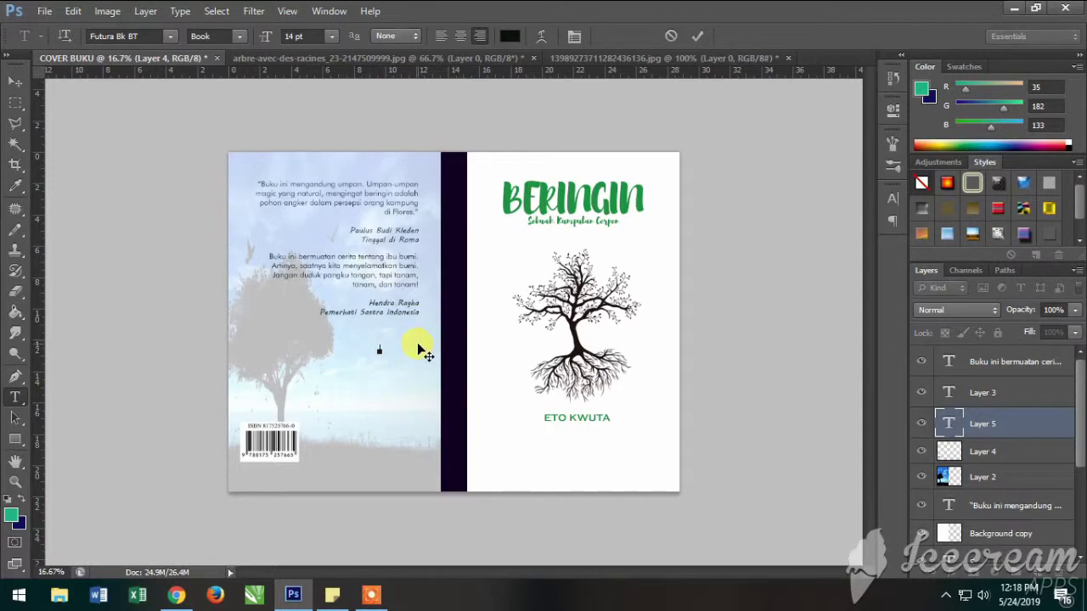
{"action": "type", "text": "BERINGINN"}
{"action": "key", "text": "Return"}
{"action": "type", "text": "Se"}
{"action": "type", "text": "buah Kumpulan Cerpen"}
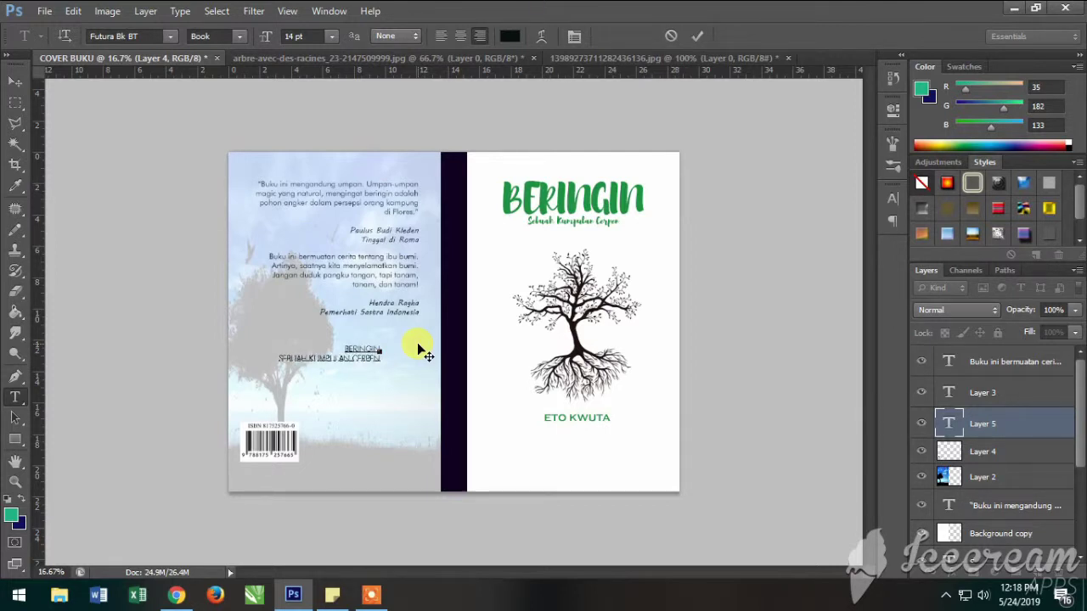
{"action": "left_click", "coordinate": [697, 36]}
{"action": "left_click_drag", "start_coordinate": [333, 344], "coordinate": [391, 360]}
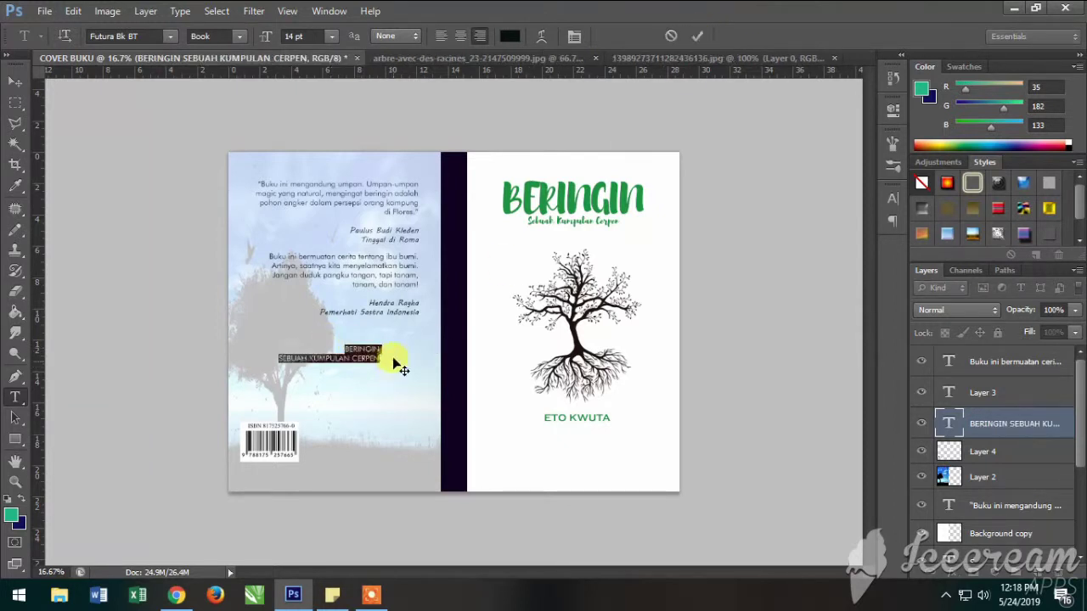
{"action": "left_click", "coordinate": [698, 37]}
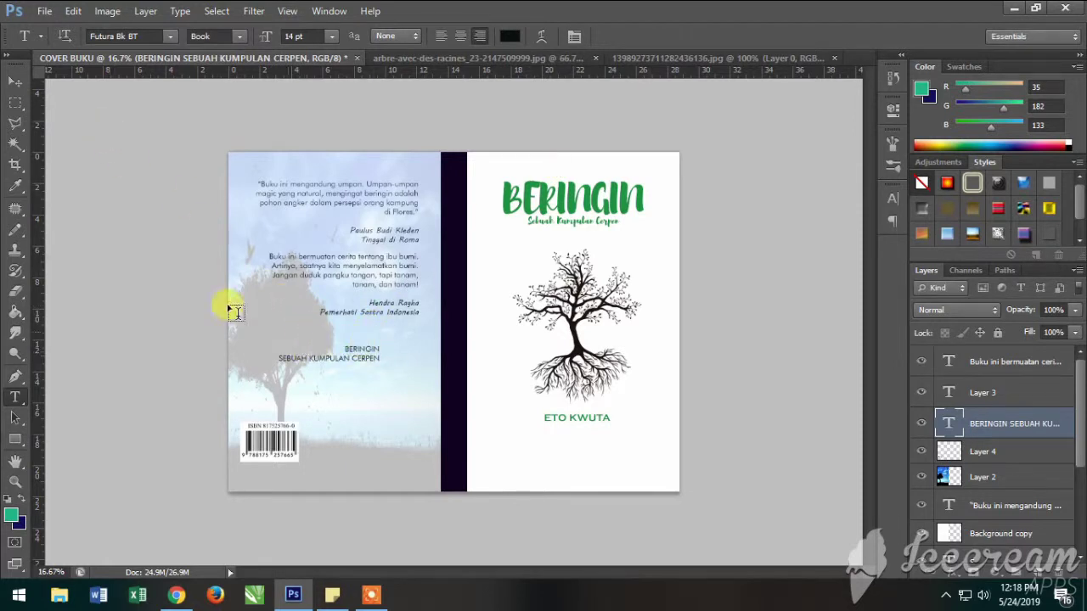
{"action": "left_click", "coordinate": [14, 82]}
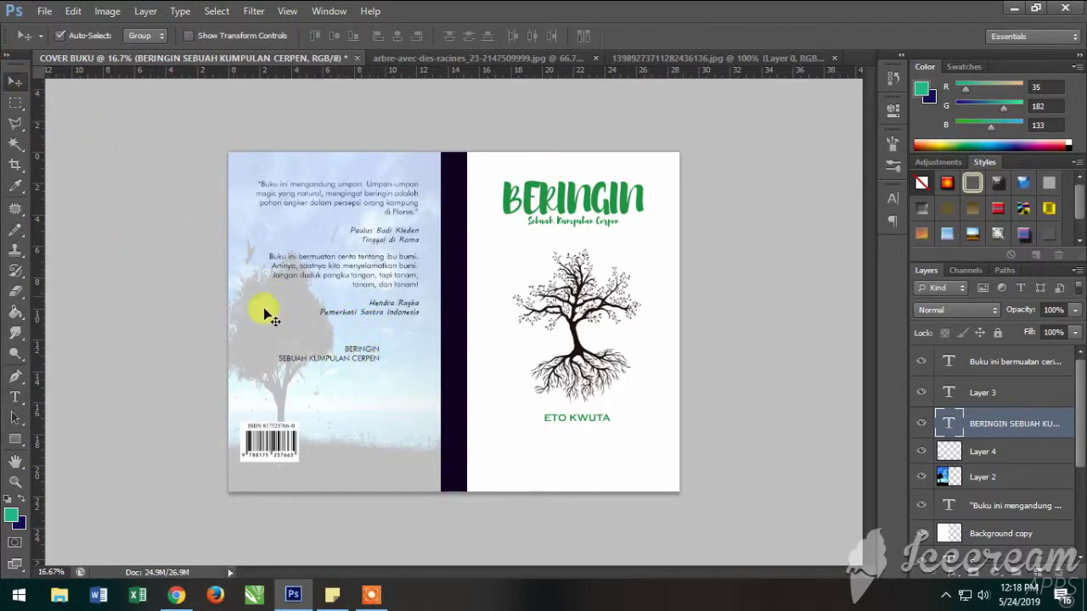
Rotate the BERINGIN title block 90° to run vertically and move it lower on the back cover
{"action": "left_click_drag", "start_coordinate": [359, 359], "coordinate": [402, 365]}
{"action": "key", "text": "ctrl+t"}
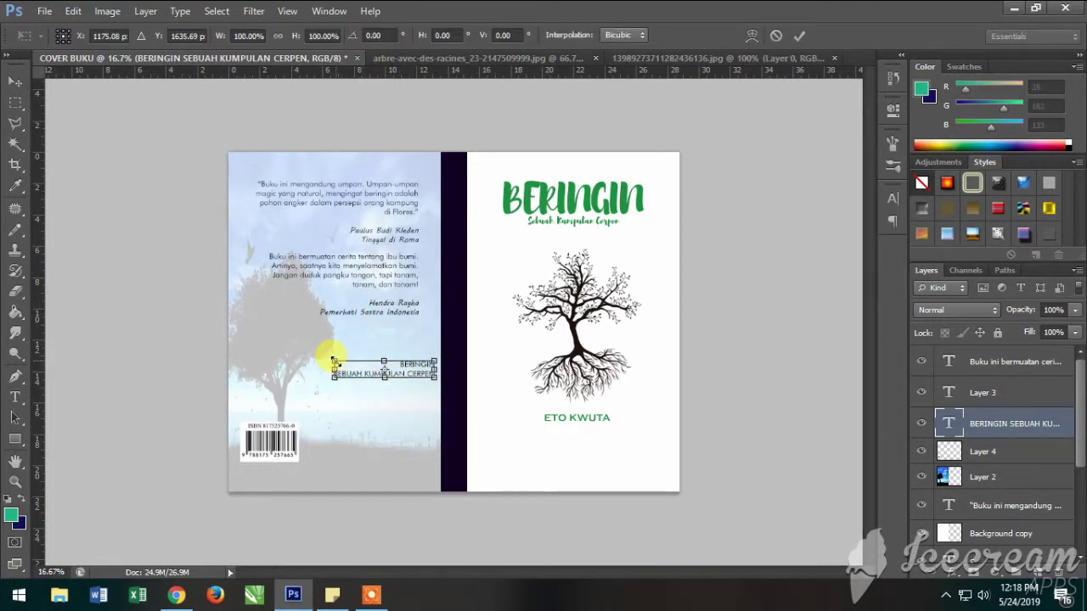
{"action": "left_click", "coordinate": [71, 11]}
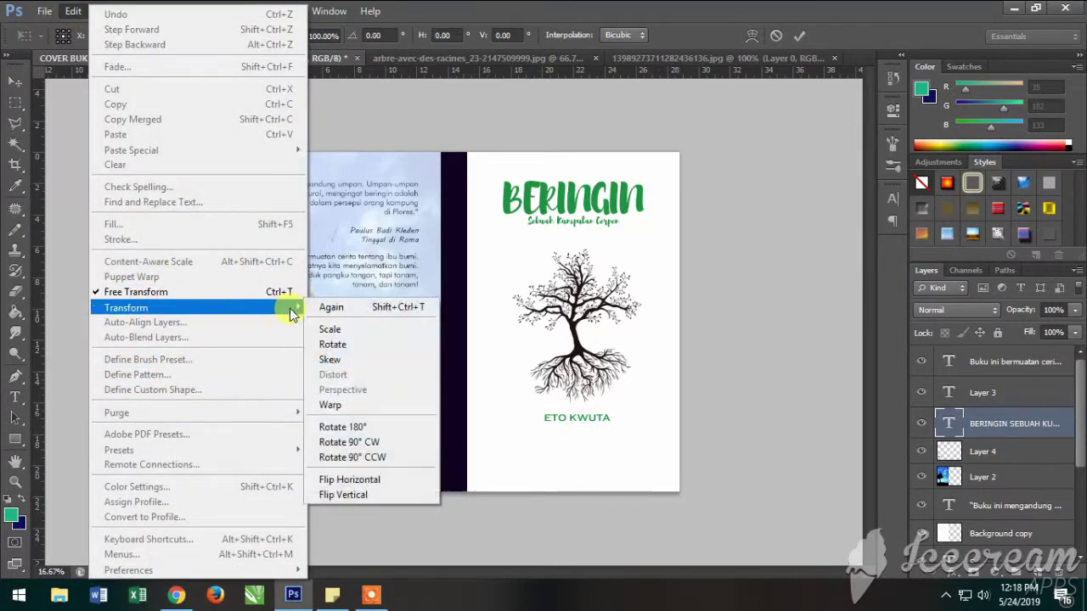
{"action": "left_click", "coordinate": [340, 344]}
{"action": "left_click_drag", "start_coordinate": [335, 360], "coordinate": [389, 342]}
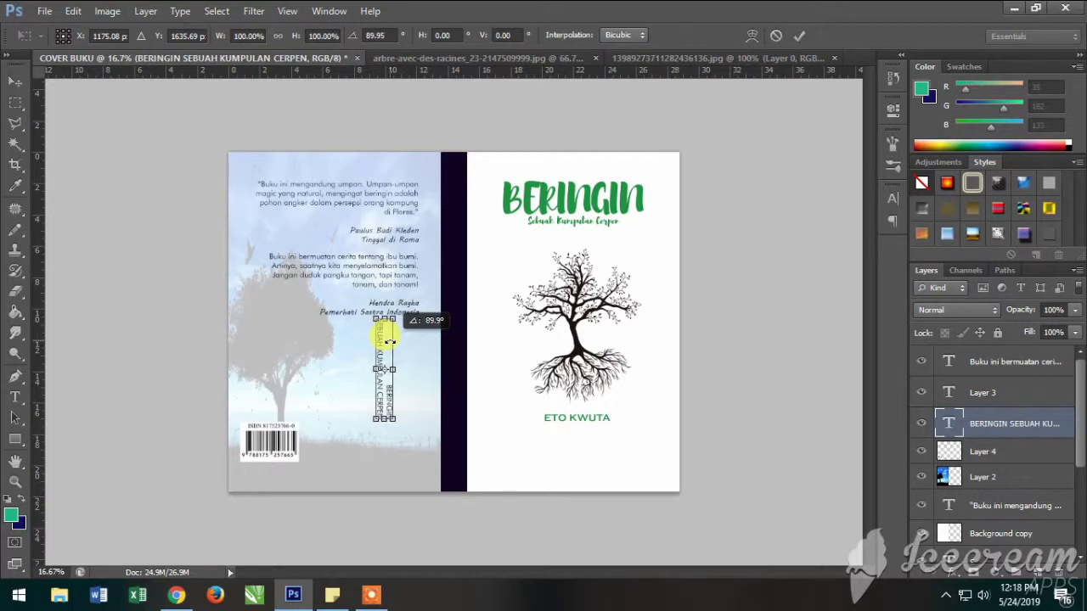
{"action": "left_click", "coordinate": [799, 35]}
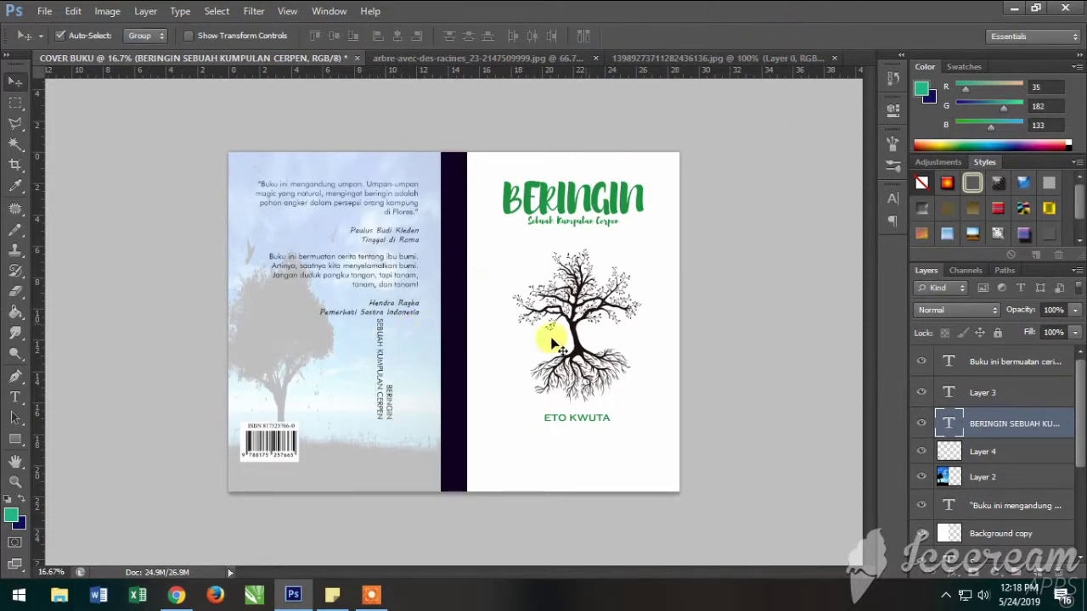
{"action": "left_click_drag", "start_coordinate": [379, 367], "coordinate": [376, 397]}
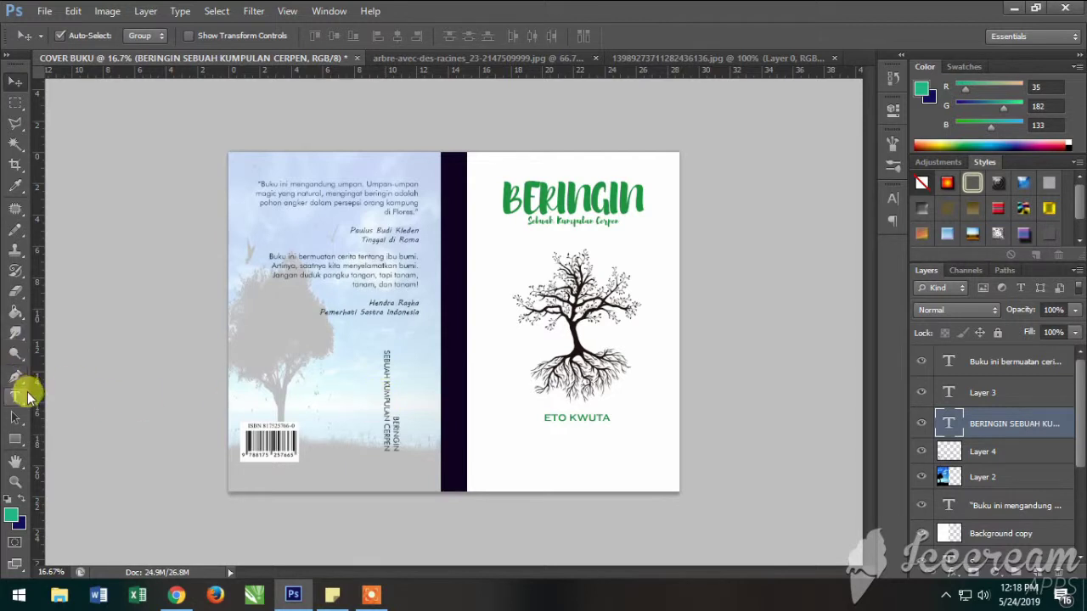
{"action": "left_click", "coordinate": [15, 396]}
{"action": "left_click", "coordinate": [376, 382]}
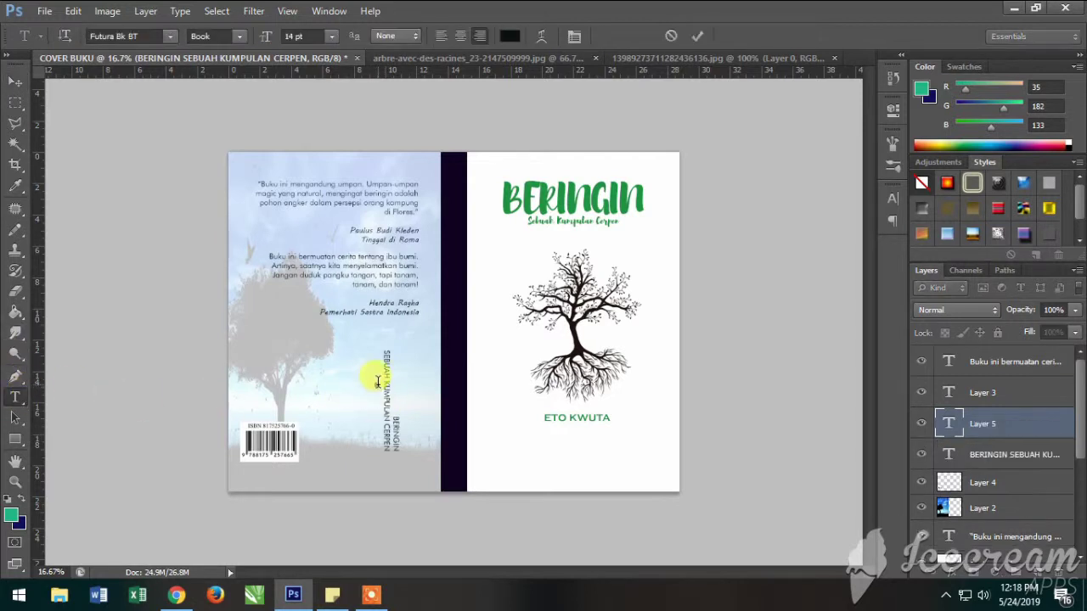
Select all the vertical title text and colour it light yellow ffff72
{"action": "left_click", "coordinate": [671, 36]}
{"action": "left_click", "coordinate": [394, 414]}
{"action": "key", "text": "ctrl+a"}
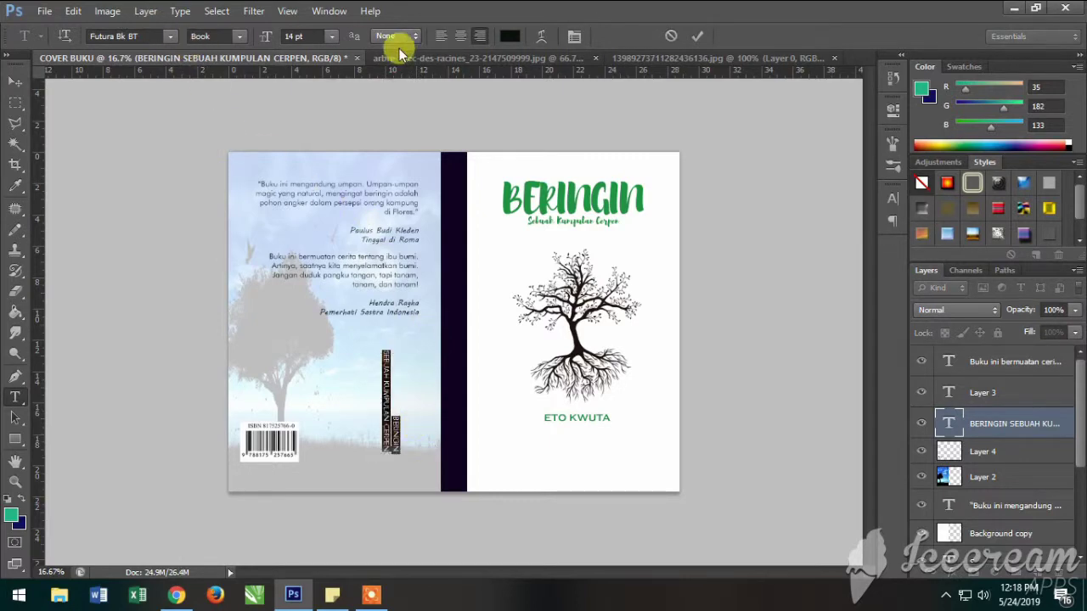
{"action": "left_click", "coordinate": [507, 36]}
{"action": "left_click", "coordinate": [645, 331]}
{"action": "left_click", "coordinate": [684, 250]}
{"action": "mouse_move", "coordinate": [766, 310]}
{"action": "left_mouse_down"}
{"action": "mouse_move", "coordinate": [764, 371]}
{"action": "mouse_move", "coordinate": [771, 328]}
{"action": "mouse_move", "coordinate": [769, 364]}
{"action": "mouse_move", "coordinate": [768, 345]}
{"action": "left_mouse_up"}
{"action": "left_click", "coordinate": [790, 353]}
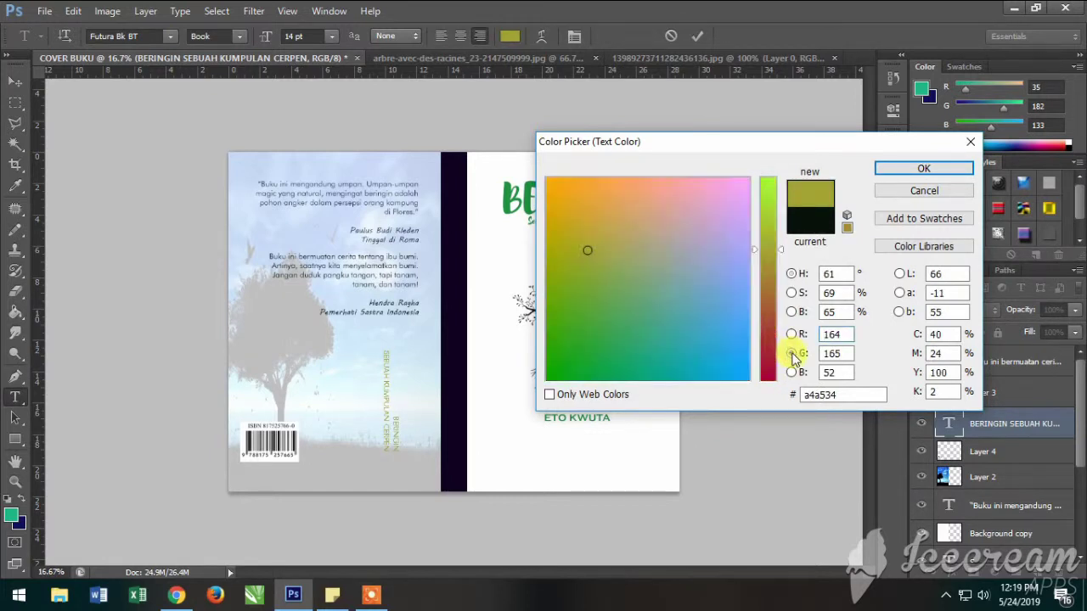
{"action": "left_click", "coordinate": [586, 243]}
{"action": "mouse_move", "coordinate": [575, 219]}
{"action": "left_mouse_down"}
{"action": "mouse_move", "coordinate": [552, 167]}
{"action": "mouse_move", "coordinate": [636, 174]}
{"action": "left_mouse_up"}
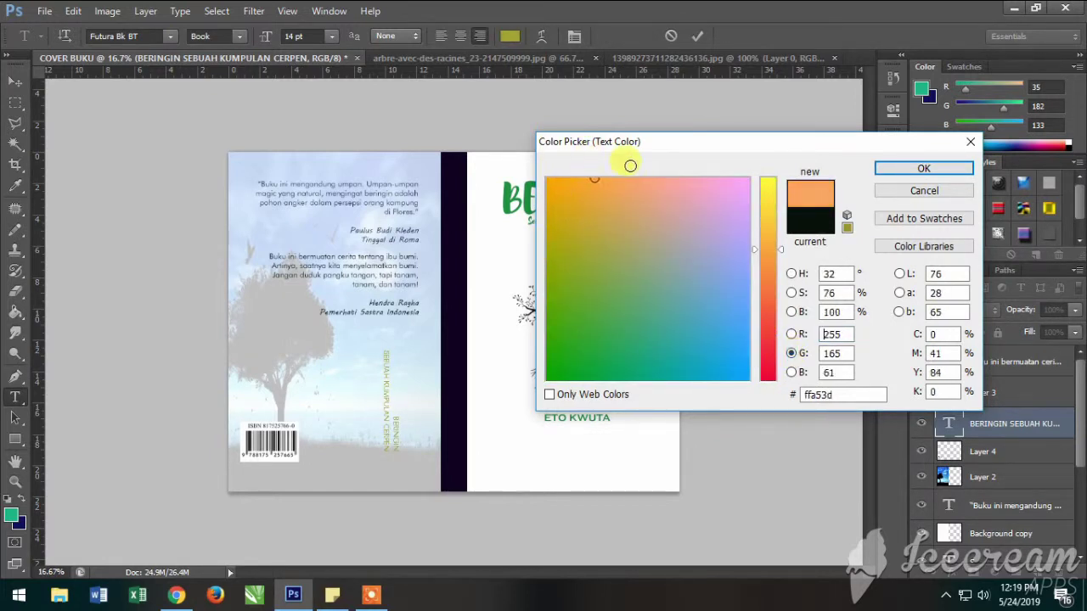
{"action": "left_click_drag", "start_coordinate": [778, 258], "coordinate": [764, 178]}
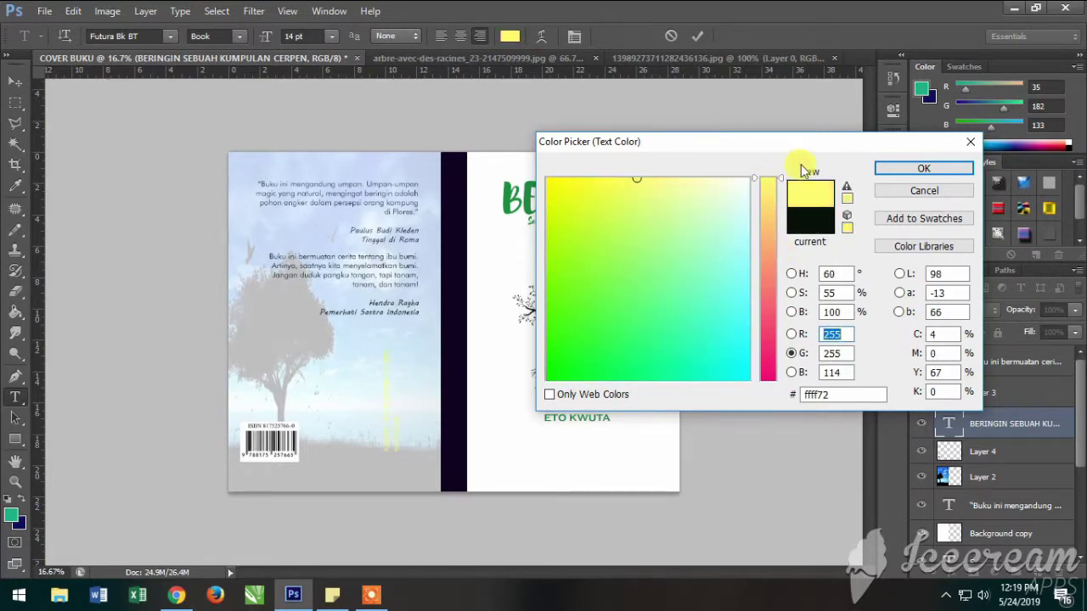
{"action": "left_click", "coordinate": [913, 169]}
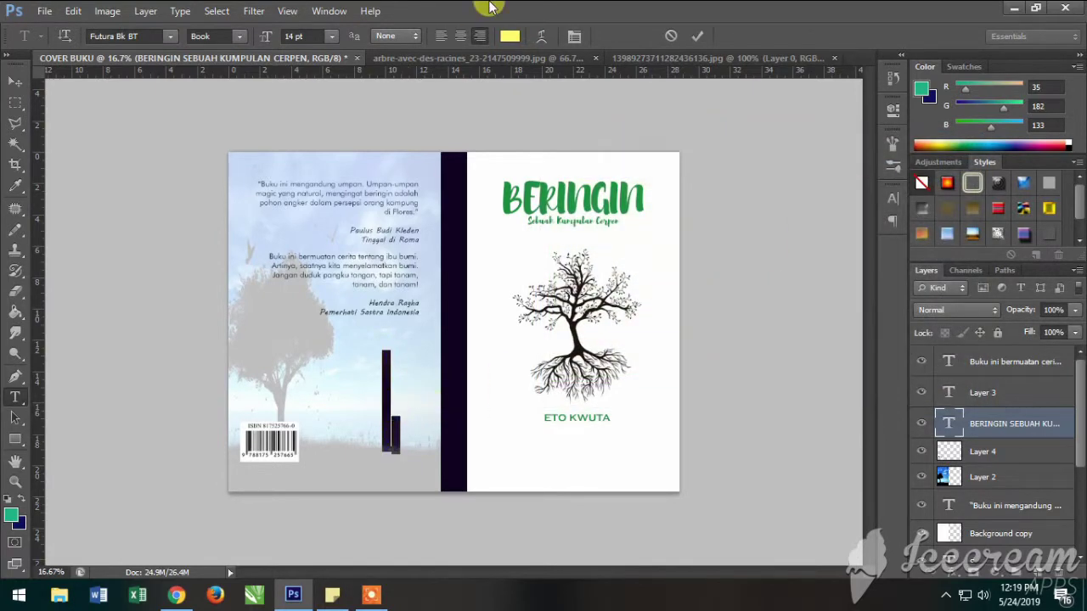
Set the title to 18 pt and move it to the top of the dark spine
{"action": "left_click", "coordinate": [331, 36]}
{"action": "left_click", "coordinate": [321, 202]}
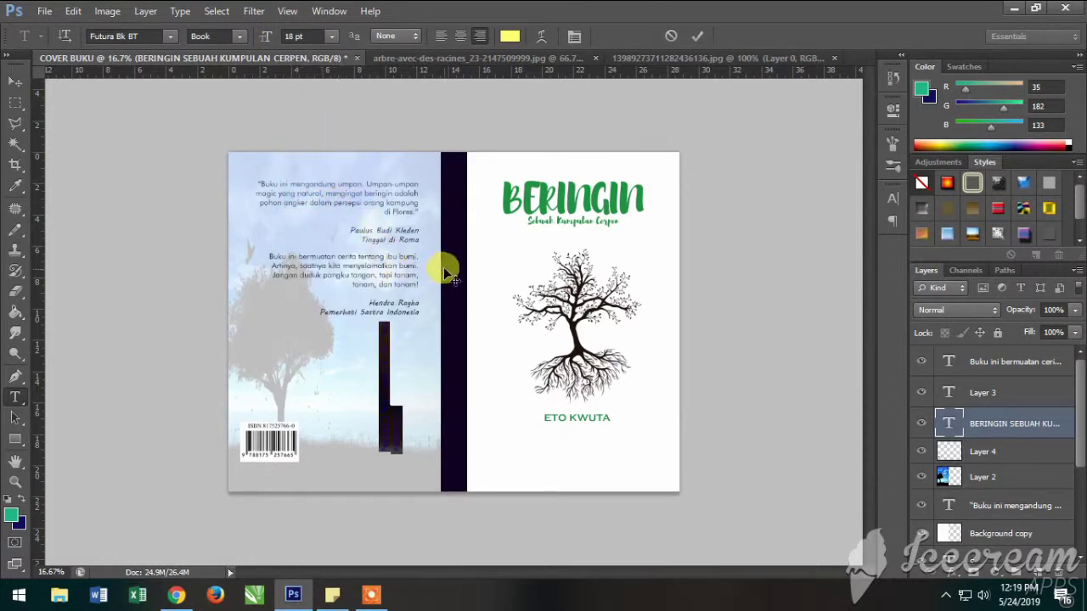
{"action": "left_click", "coordinate": [395, 391]}
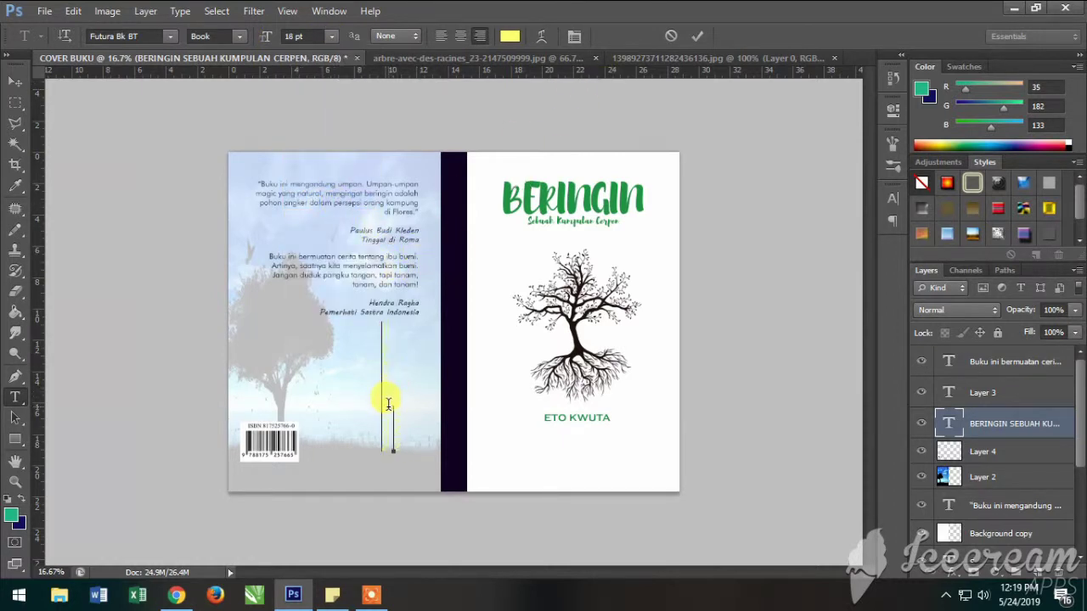
{"action": "left_click", "coordinate": [15, 80]}
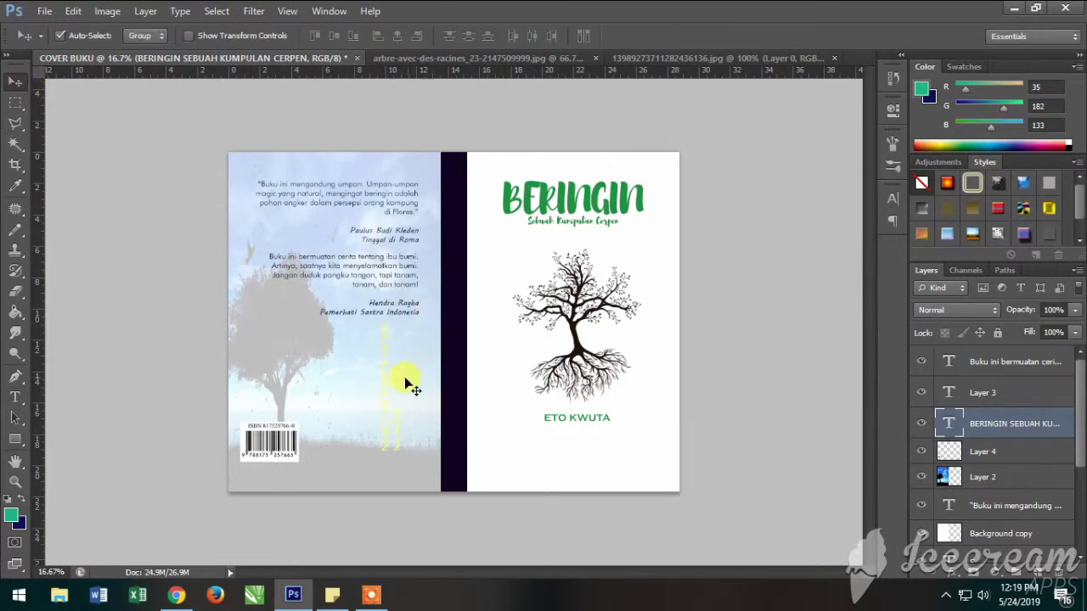
{"action": "left_click_drag", "start_coordinate": [386, 390], "coordinate": [453, 252]}
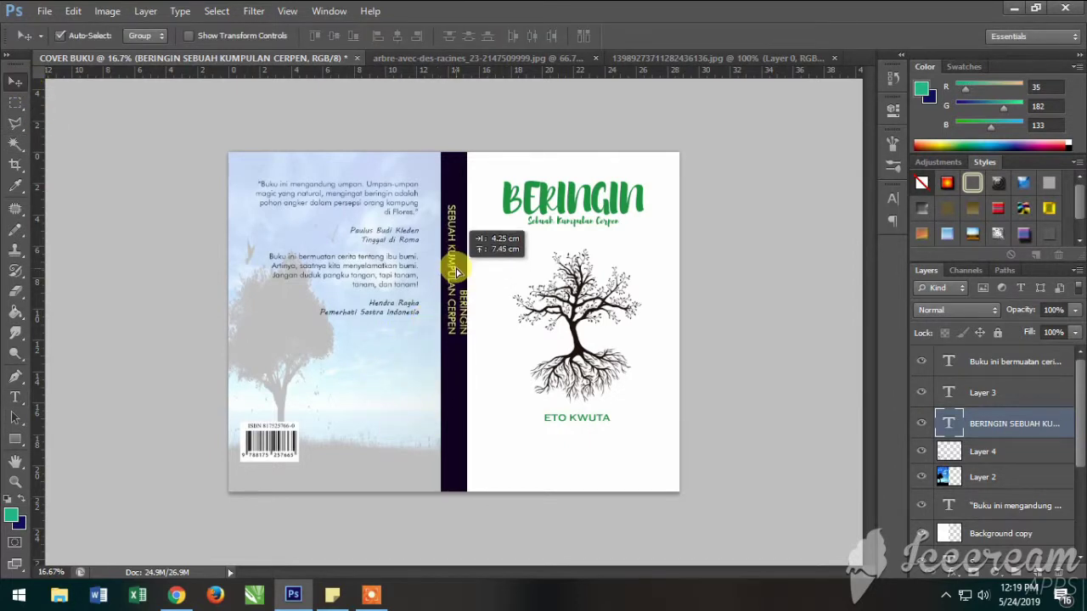
{"action": "left_click_drag", "start_coordinate": [452, 252], "coordinate": [452, 239]}
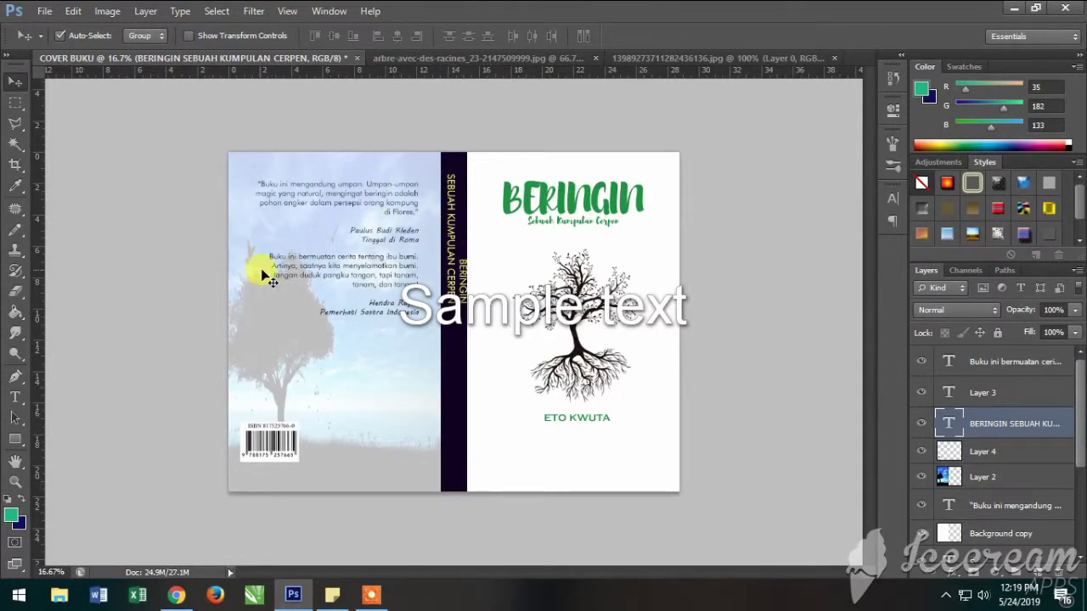
Select the whole spine title text for editing
{"action": "left_click", "coordinate": [14, 396]}
{"action": "left_click", "coordinate": [452, 244]}
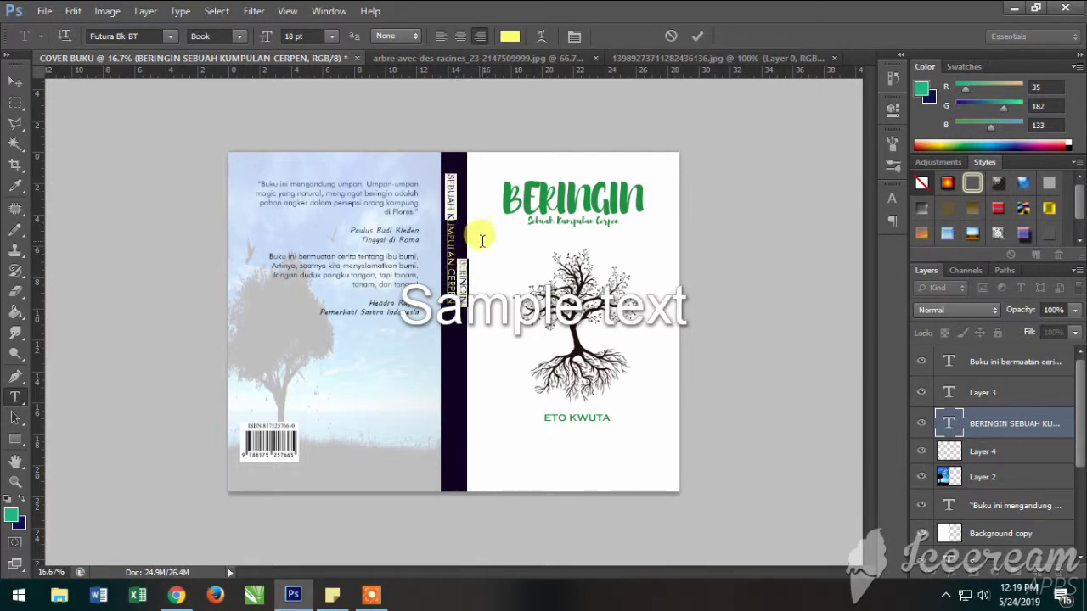
{"action": "left_click_drag", "start_coordinate": [446, 216], "coordinate": [458, 267]}
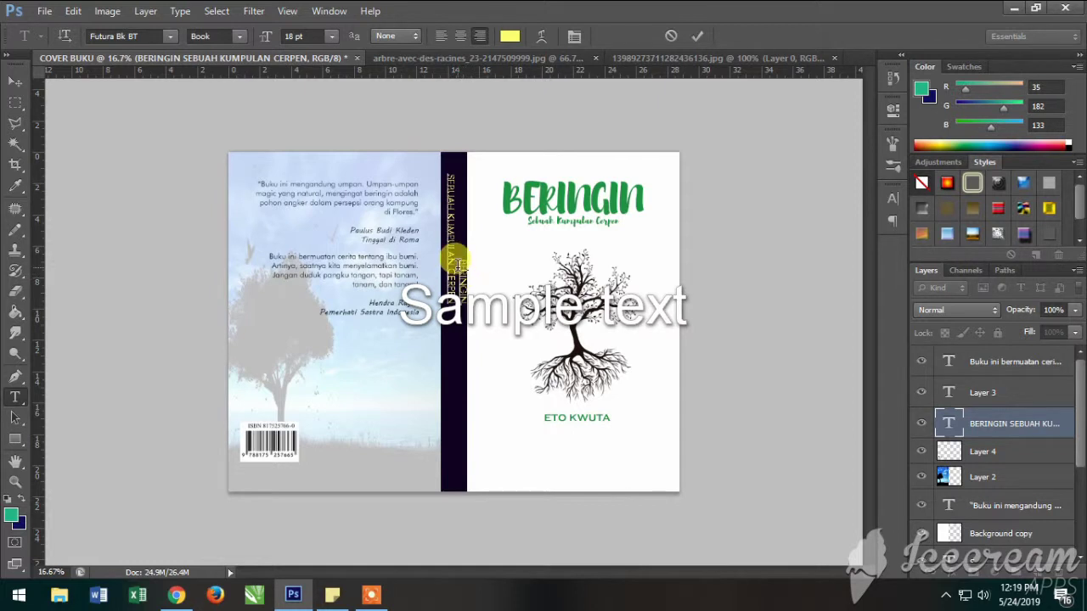
{"action": "left_click", "coordinate": [448, 180]}
{"action": "left_click_drag", "start_coordinate": [448, 178], "coordinate": [448, 297]}
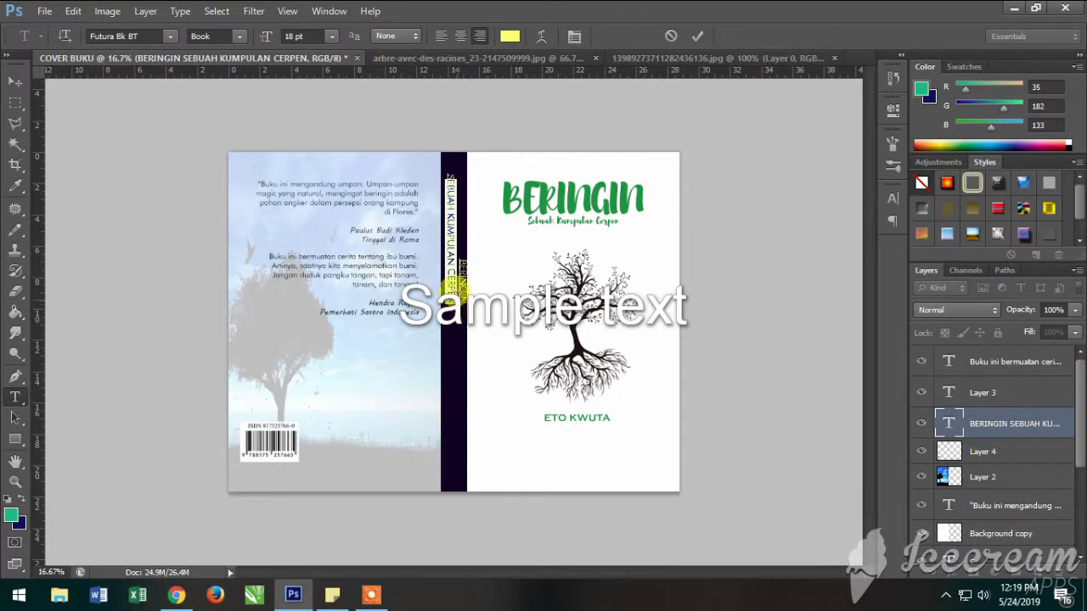
{"action": "triple_click", "coordinate": [452, 288]}
{"action": "triple_click", "coordinate": [448, 284]}
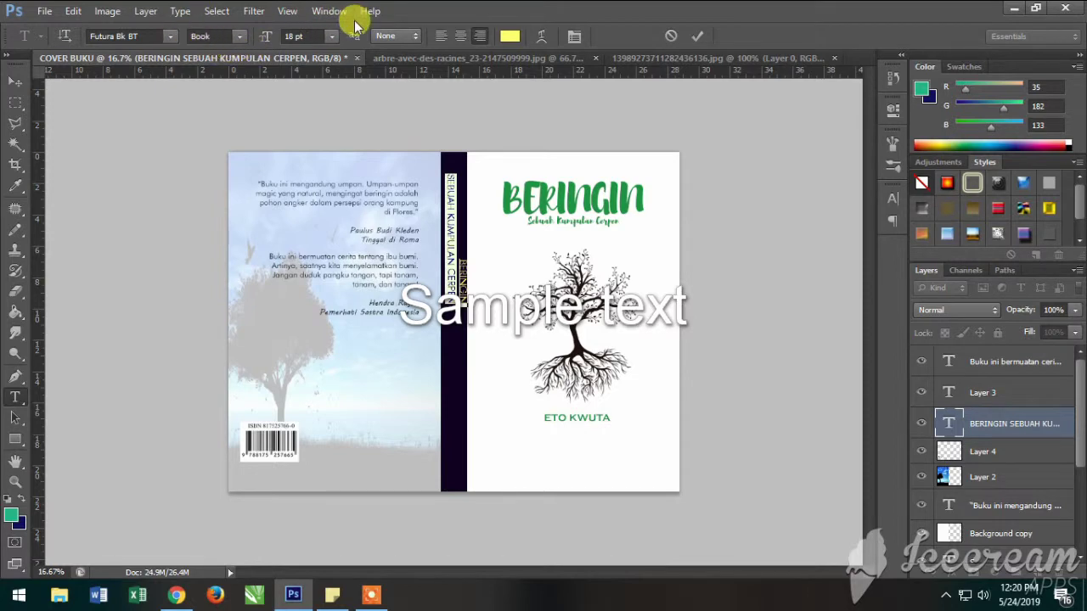
Try GeoSlab703 MdCn BT, Ink Free and Microsoft PhagsPa, then undo to the original font and commit
{"action": "left_click", "coordinate": [170, 35]}
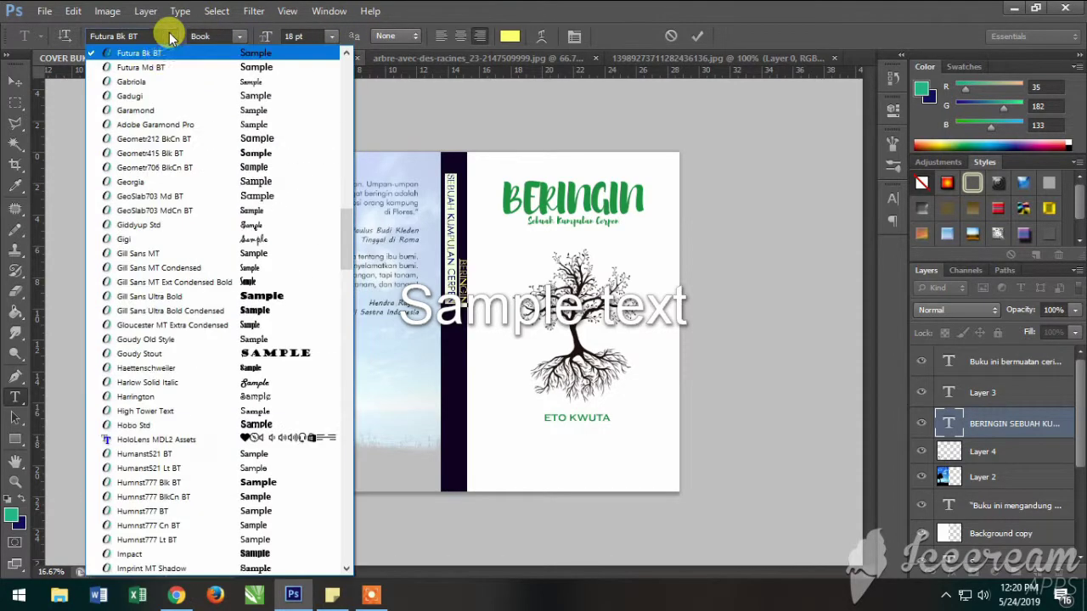
{"action": "left_click", "coordinate": [244, 211]}
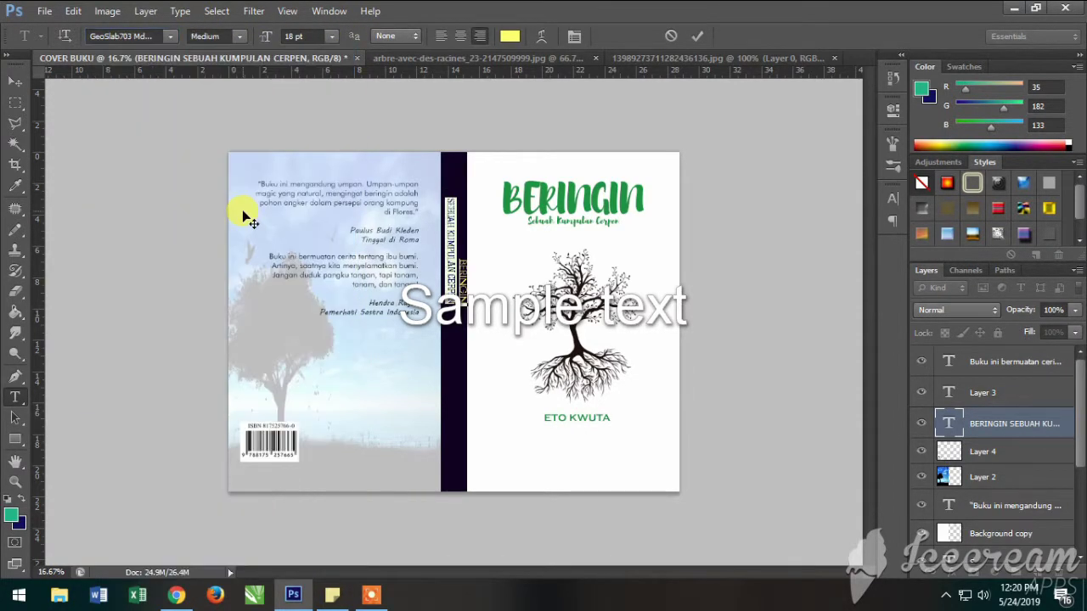
{"action": "left_click", "coordinate": [170, 36]}
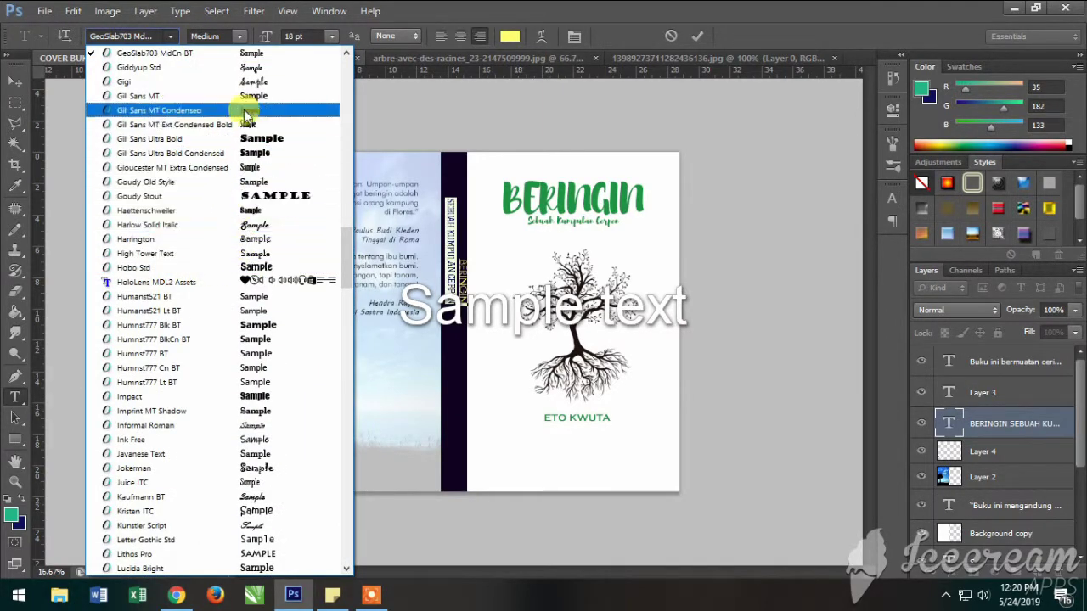
{"action": "left_click", "coordinate": [244, 440]}
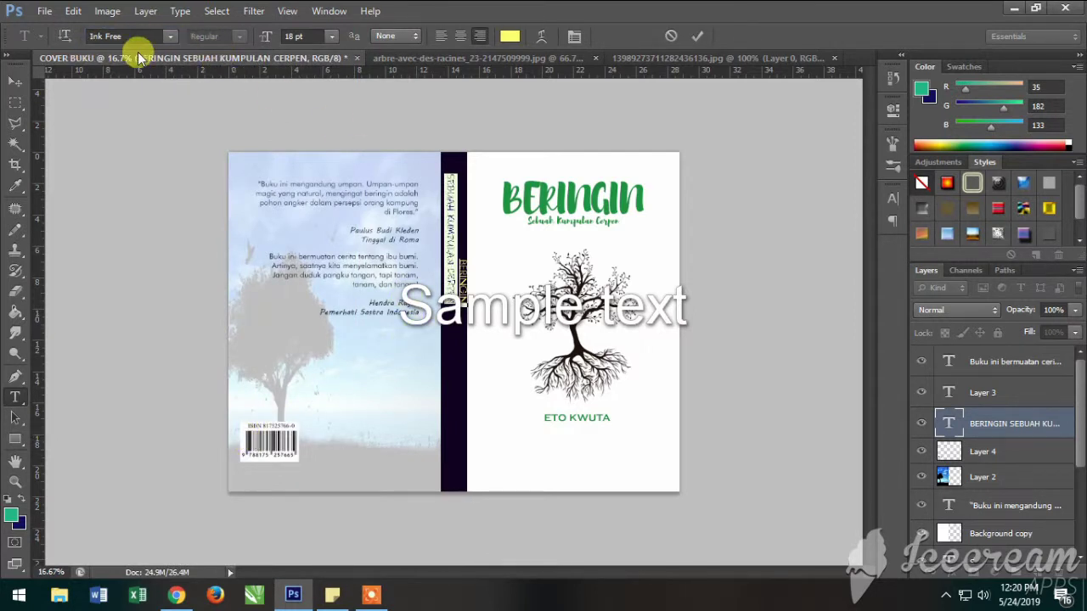
{"action": "left_click", "coordinate": [174, 38]}
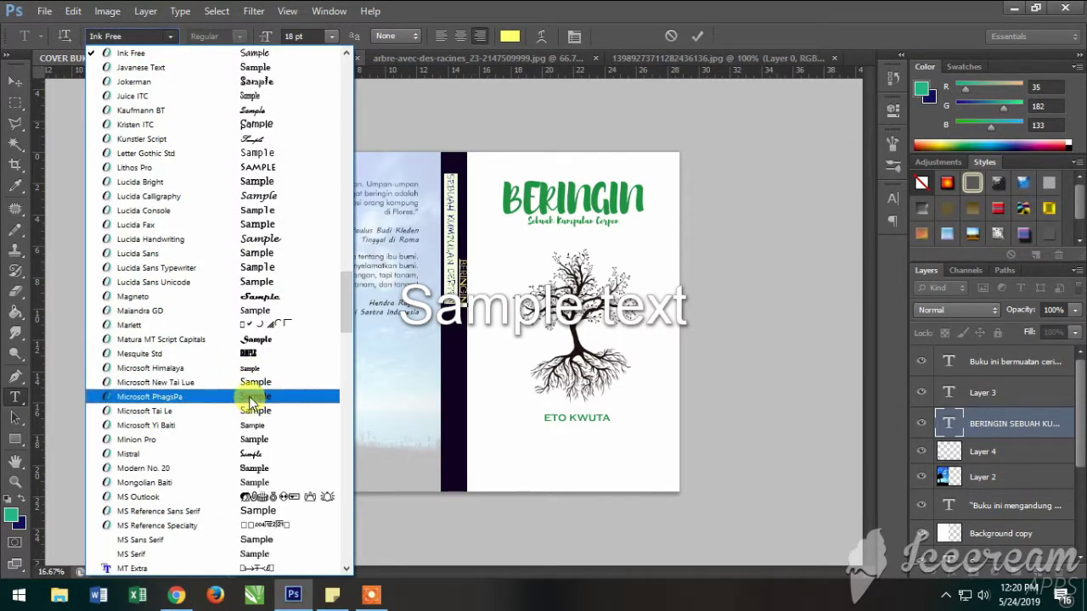
{"action": "left_click", "coordinate": [252, 399]}
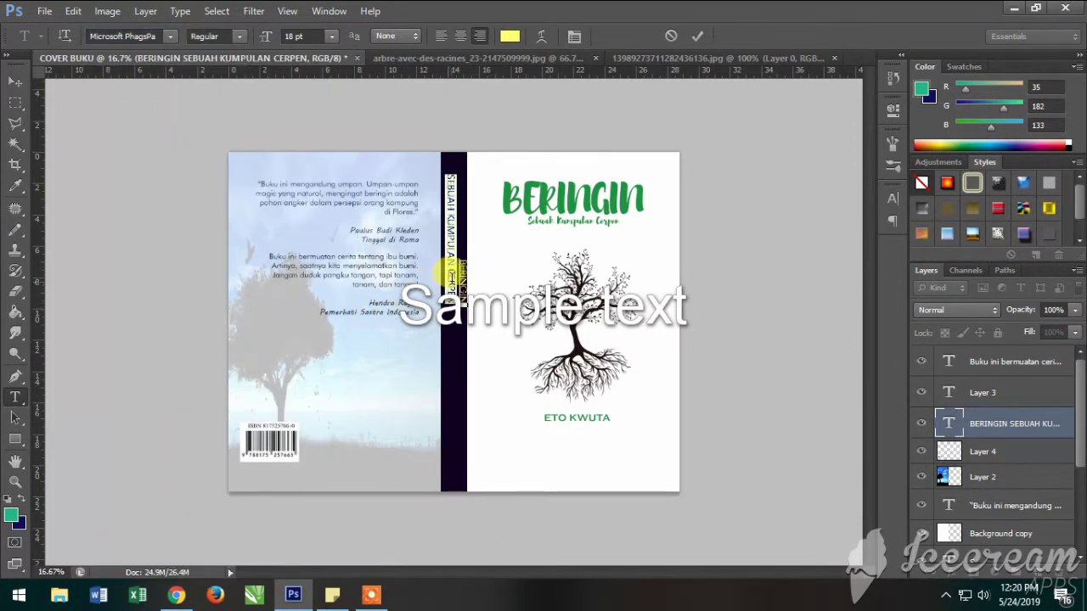
{"action": "key", "text": "ctrl+z"}
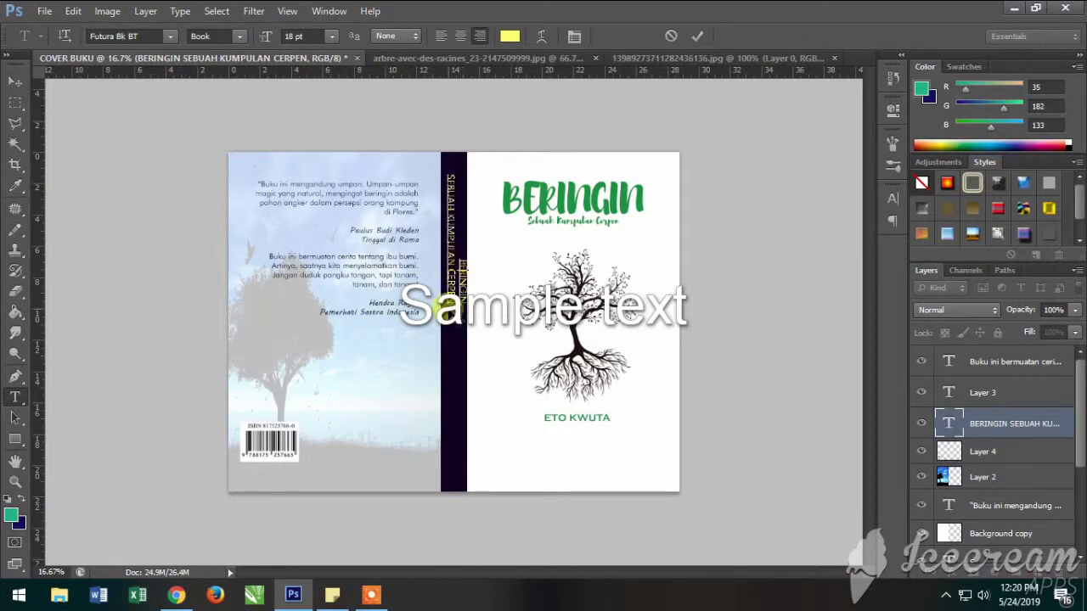
{"action": "key", "text": "ctrl+z"}
{"action": "key", "text": "ctrl+z"}
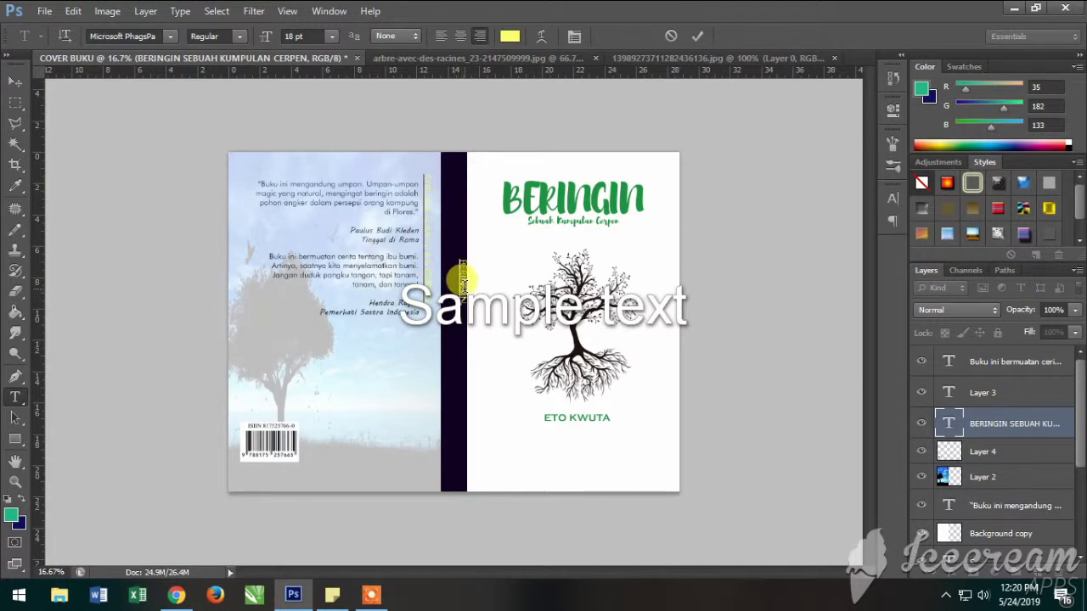
{"action": "key", "text": "ctrl+z"}
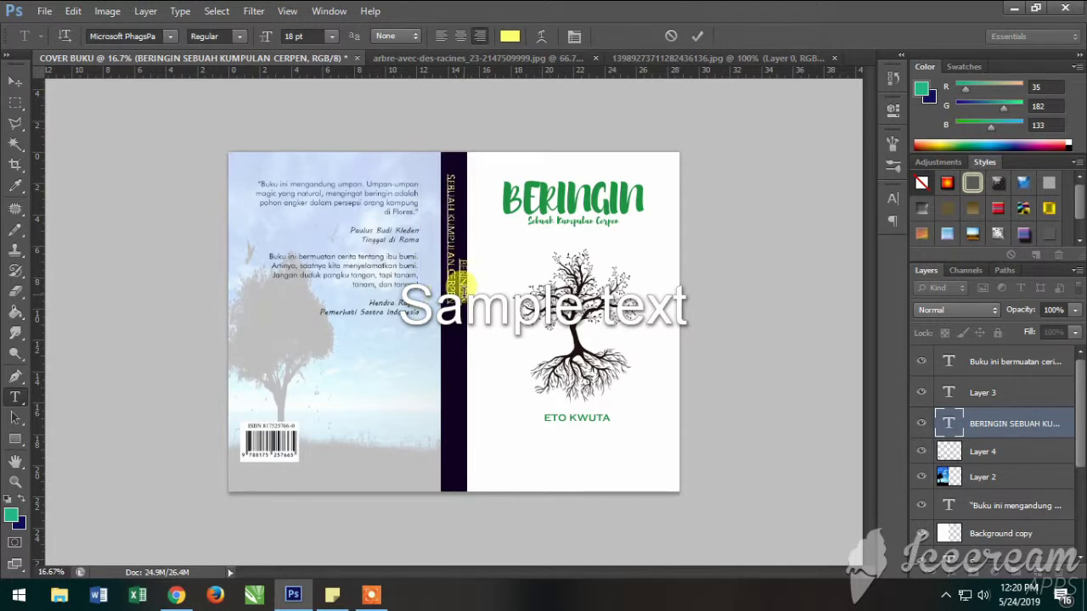
{"action": "left_click", "coordinate": [693, 38]}
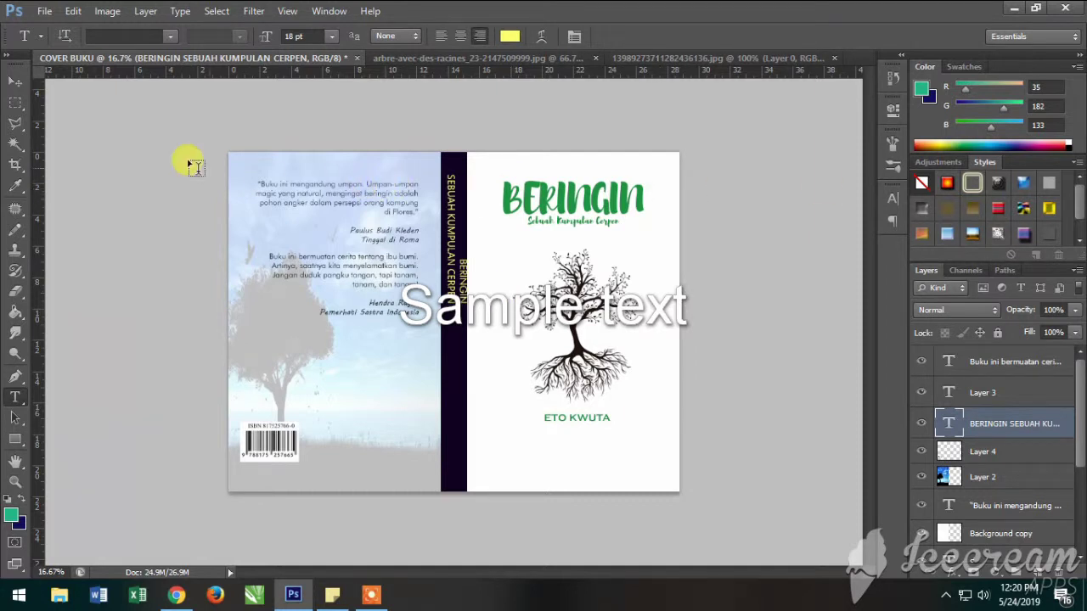
{"action": "left_click", "coordinate": [11, 84]}
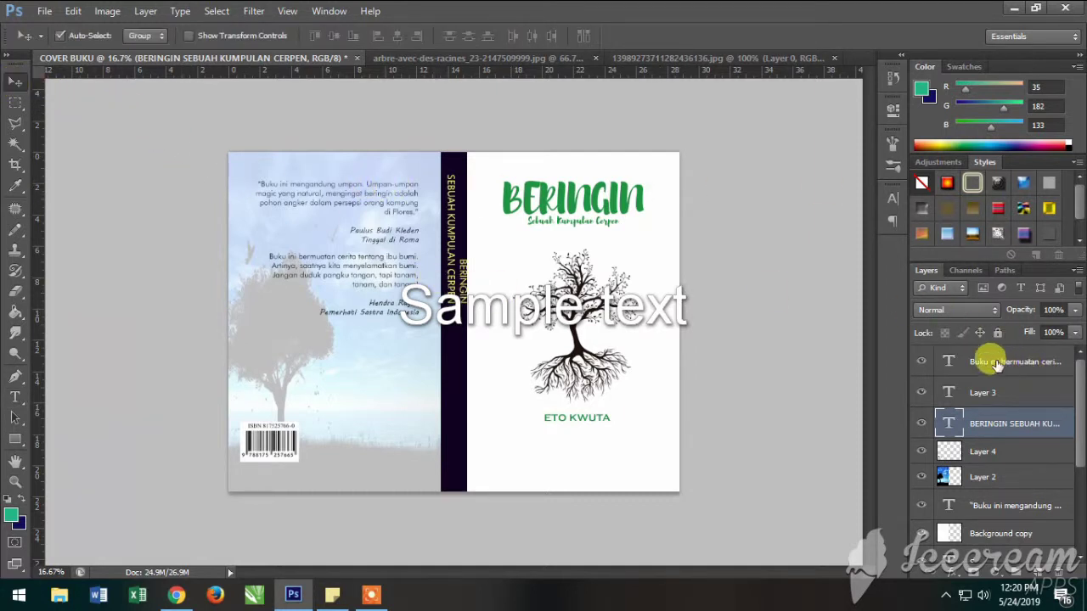
Nudge the spine title up and add an 'ETO KWUTA' text layer beside the spine
{"action": "key", "text": "Up"}
{"action": "key", "text": "Up"}
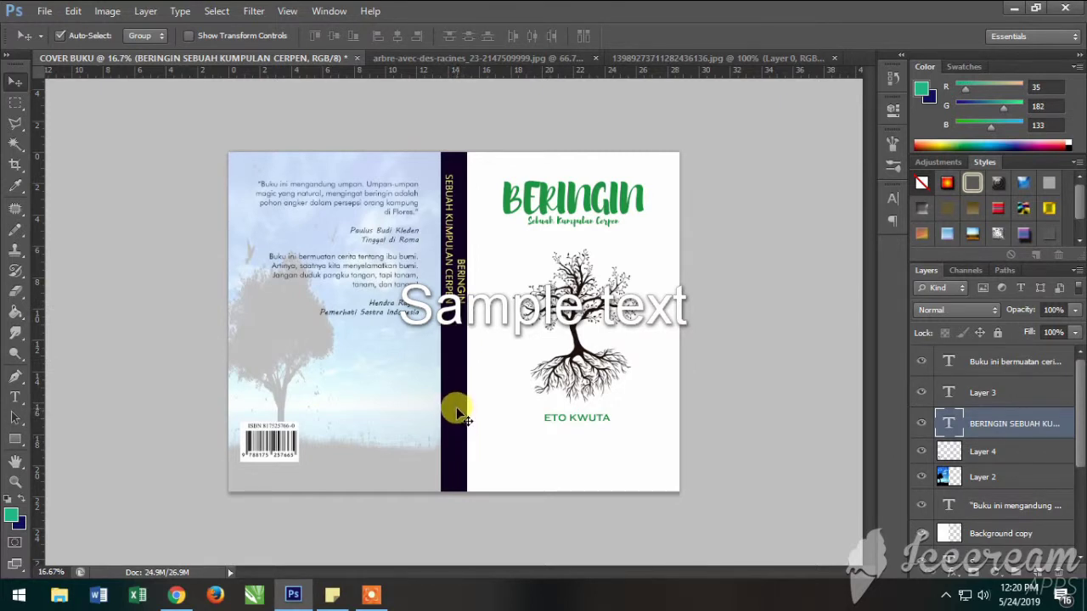
{"action": "left_click", "coordinate": [15, 397]}
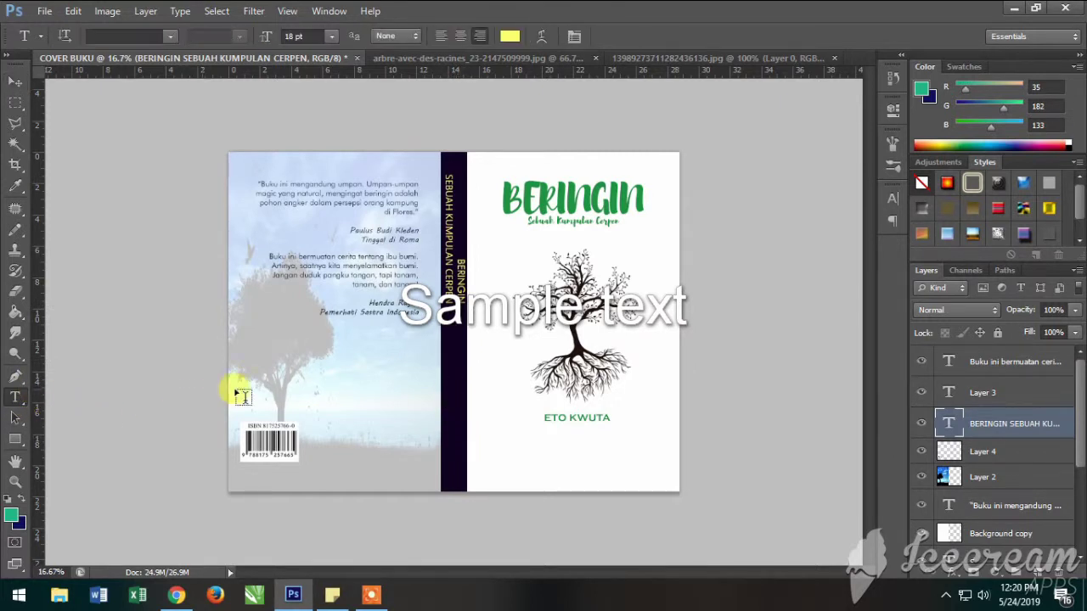
{"action": "left_click", "coordinate": [449, 360]}
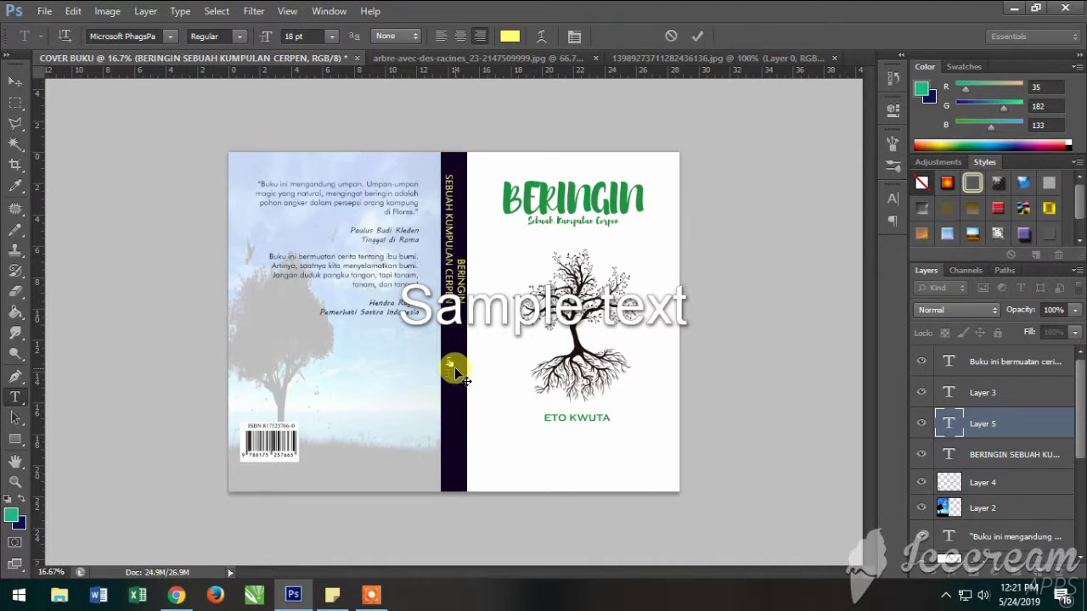
{"action": "type", "text": "C"}
{"action": "type", "text": "ETO KWUTA"}
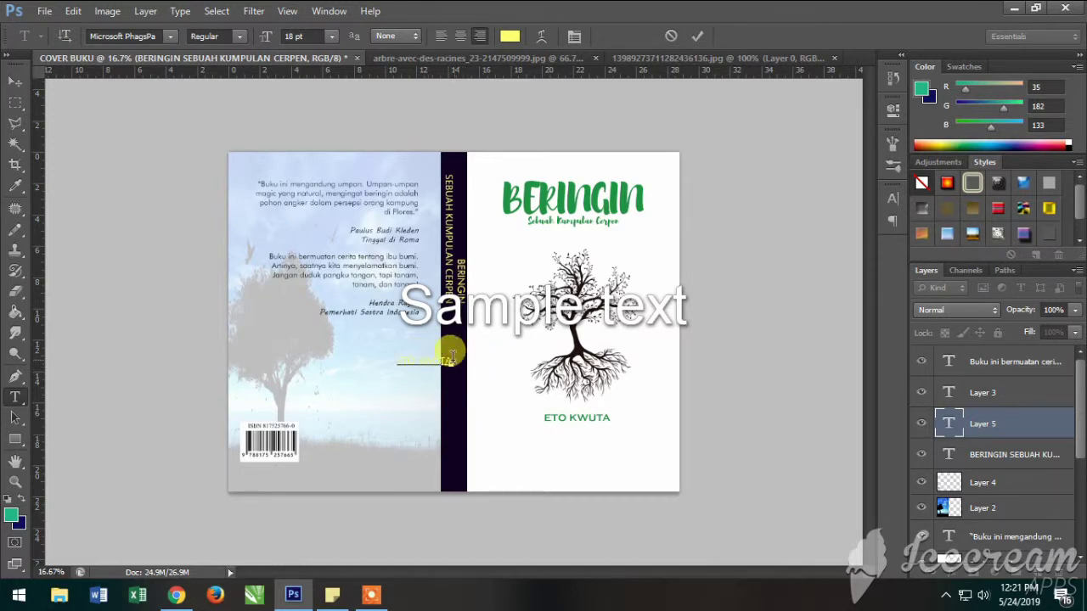
{"action": "left_click_drag", "start_coordinate": [453, 360], "coordinate": [394, 361]}
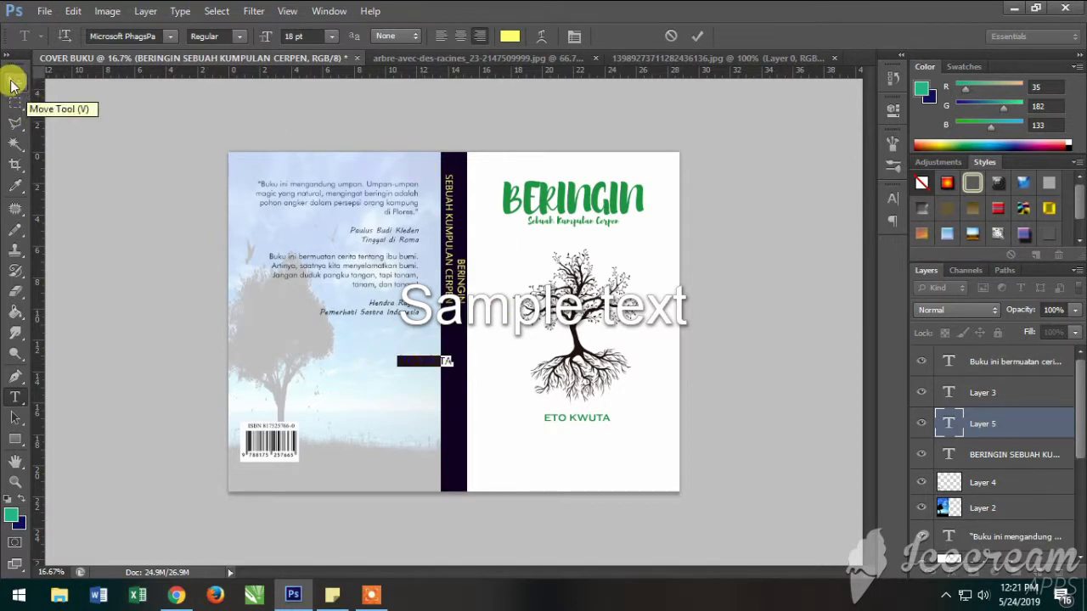
{"action": "left_click", "coordinate": [16, 82]}
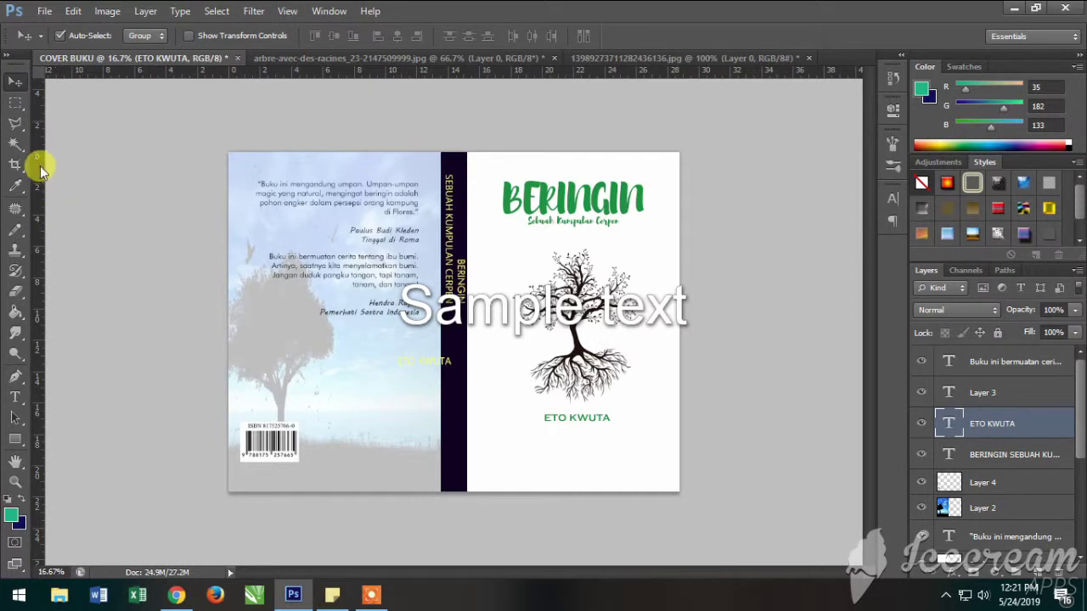
Rotate the ETO KWUTA text about 90° so it runs vertically
{"action": "key", "text": "ctrl+t"}
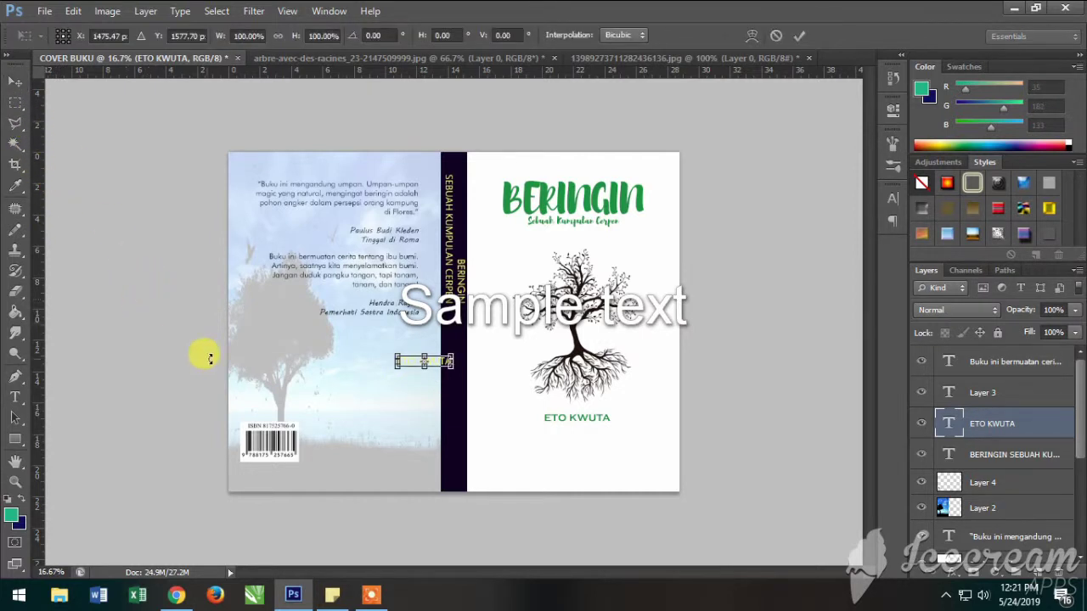
{"action": "mouse_move", "coordinate": [393, 355]}
{"action": "left_mouse_down"}
{"action": "mouse_move", "coordinate": [426, 328]}
{"action": "mouse_move", "coordinate": [408, 363]}
{"action": "left_mouse_up"}
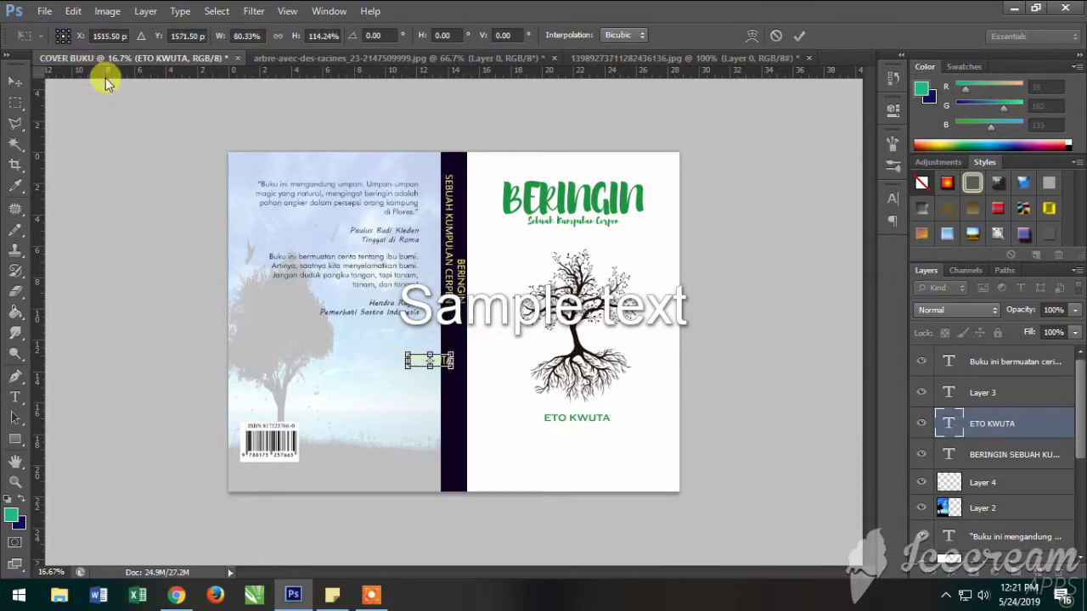
{"action": "key", "text": "ctrl+z"}
{"action": "left_click", "coordinate": [73, 11]}
{"action": "mouse_move", "coordinate": [125, 307]}
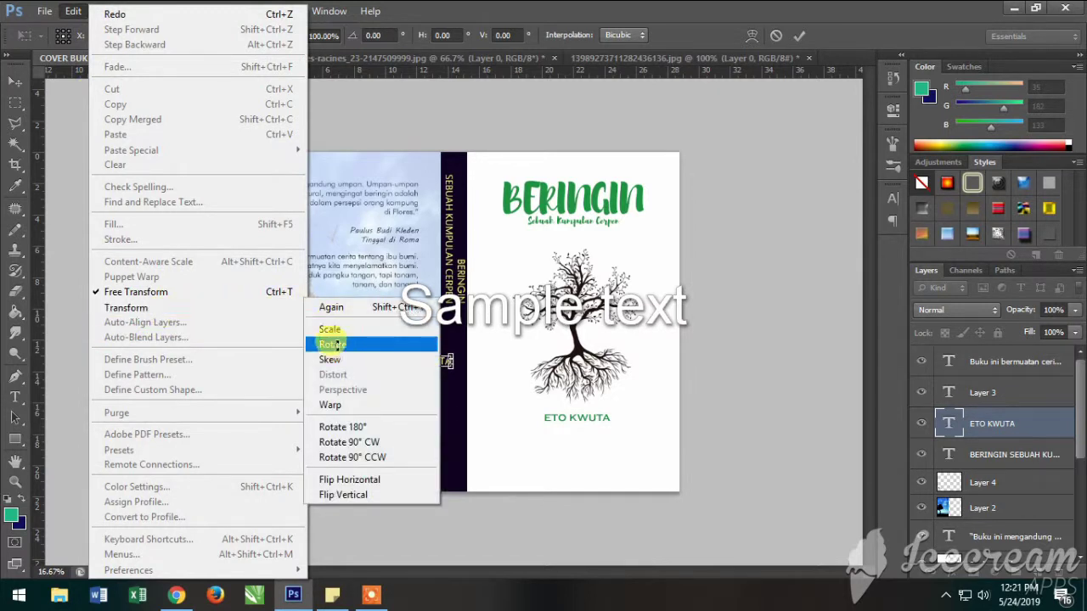
{"action": "left_click", "coordinate": [329, 344]}
{"action": "left_click_drag", "start_coordinate": [396, 355], "coordinate": [424, 337]}
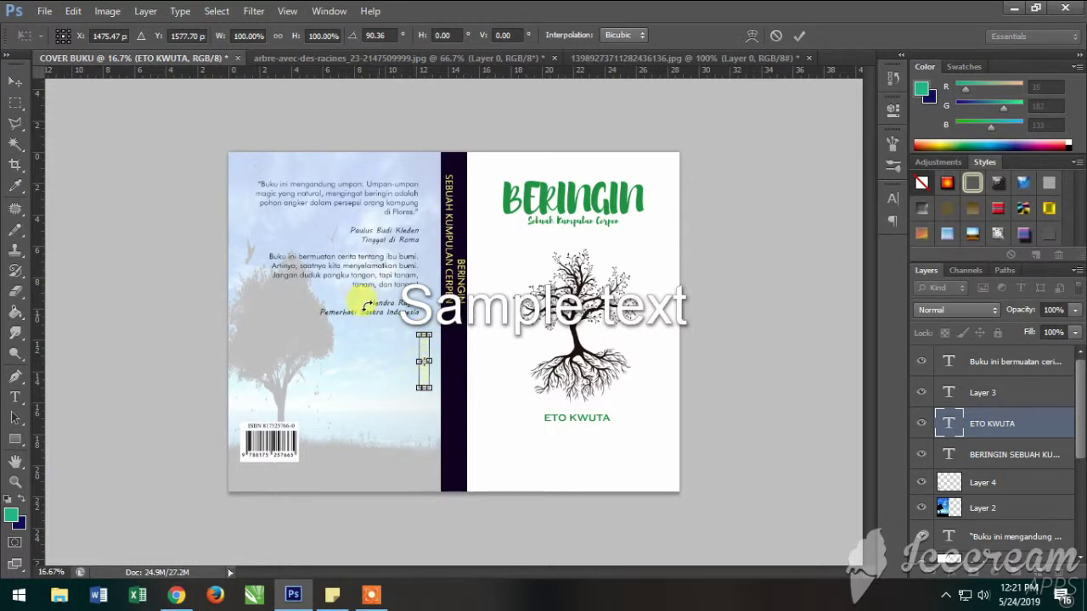
{"action": "left_click", "coordinate": [799, 35]}
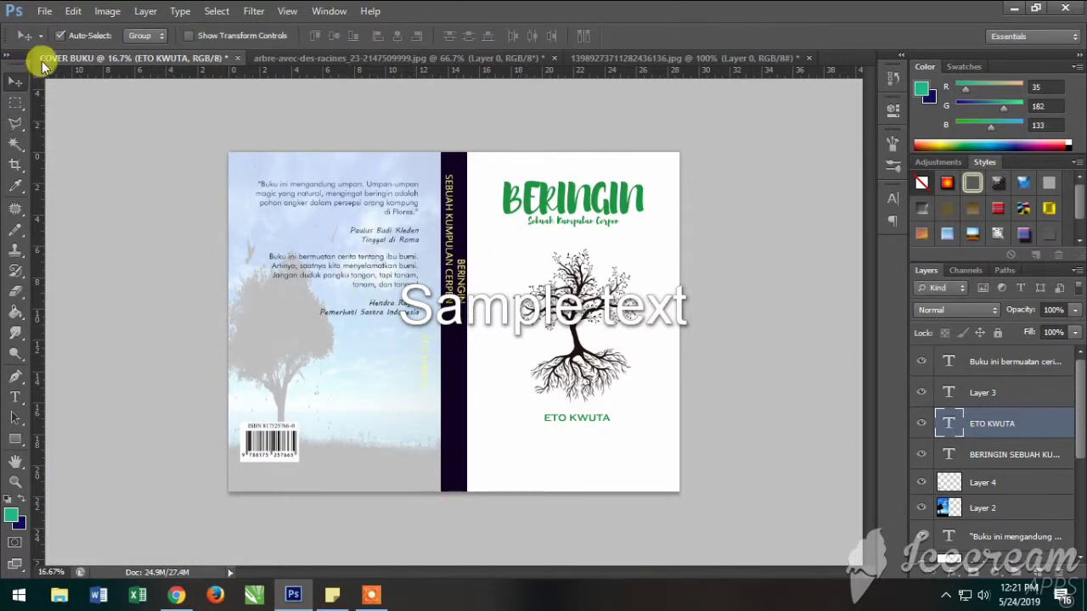
Place ETO KWUTA near the spine's bottom, readjusting the title and nudging the name into position
{"action": "mouse_move", "coordinate": [427, 348]}
{"action": "left_mouse_down"}
{"action": "mouse_move", "coordinate": [451, 337]}
{"action": "mouse_move", "coordinate": [454, 419]}
{"action": "left_mouse_up"}
{"action": "left_click_drag", "start_coordinate": [451, 263], "coordinate": [451, 289]}
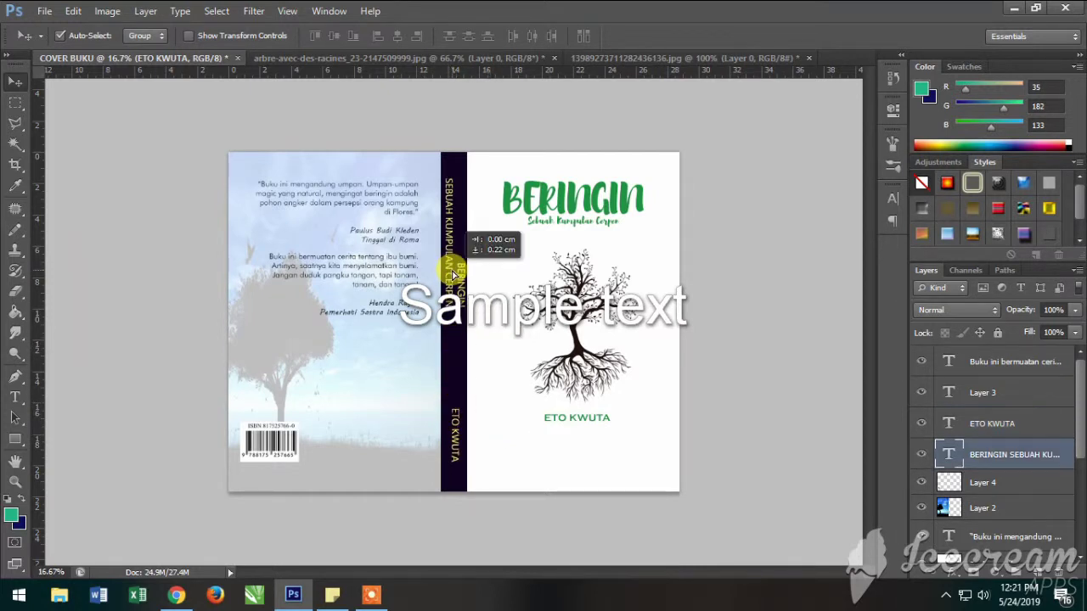
{"action": "left_click_drag", "start_coordinate": [454, 289], "coordinate": [458, 259]}
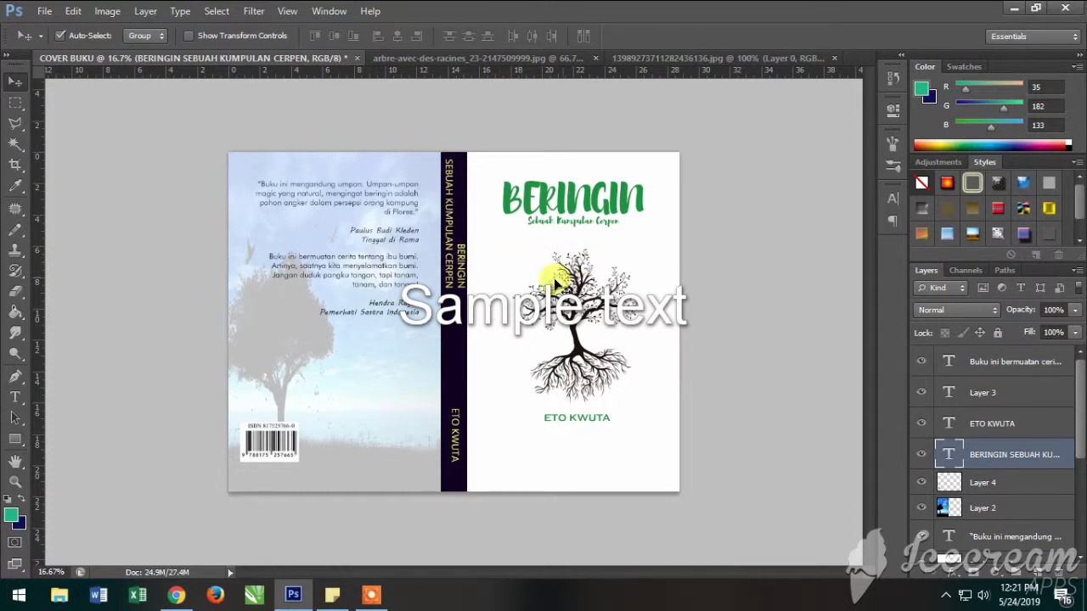
{"action": "left_click", "coordinate": [456, 432]}
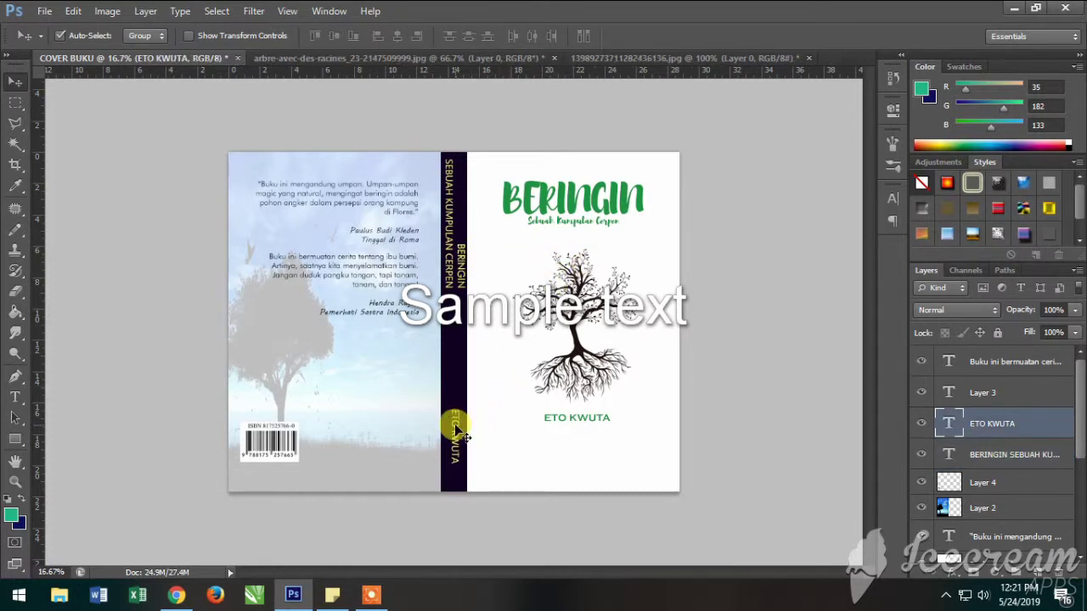
{"action": "key", "text": "shift+Down"}
{"action": "key", "text": "shift+Down"}
{"action": "key", "text": "shift+Down"}
{"action": "left_click_drag", "start_coordinate": [454, 429], "coordinate": [451, 416]}
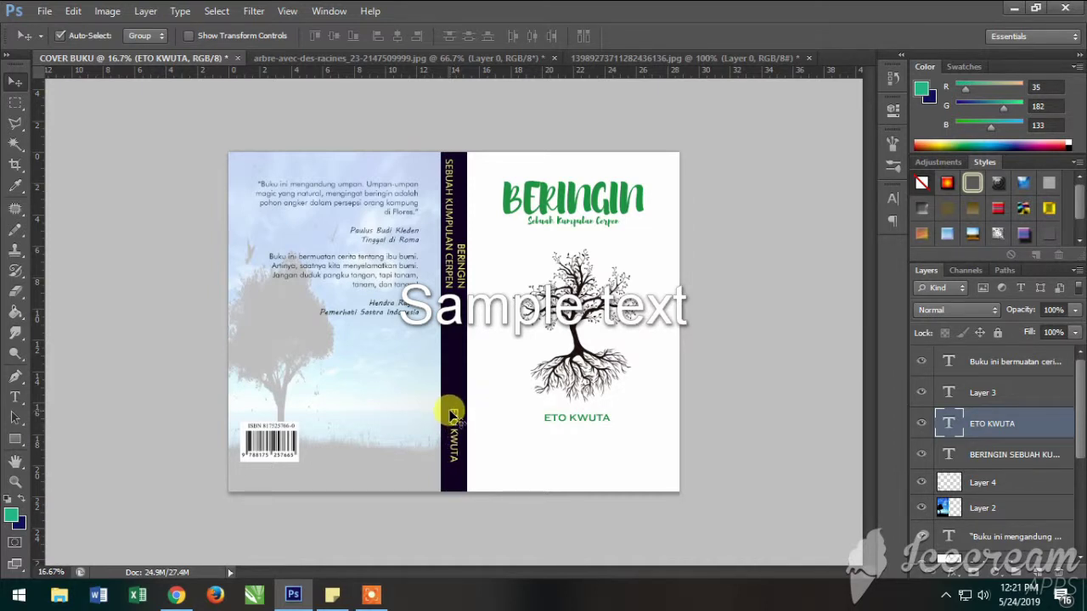
{"action": "key", "text": "shift+Down"}
{"action": "key", "text": "shift+Down"}
{"action": "key", "text": "shift+Down"}
{"action": "key", "text": "shift+Down"}
{"action": "key", "text": "shift+Down"}
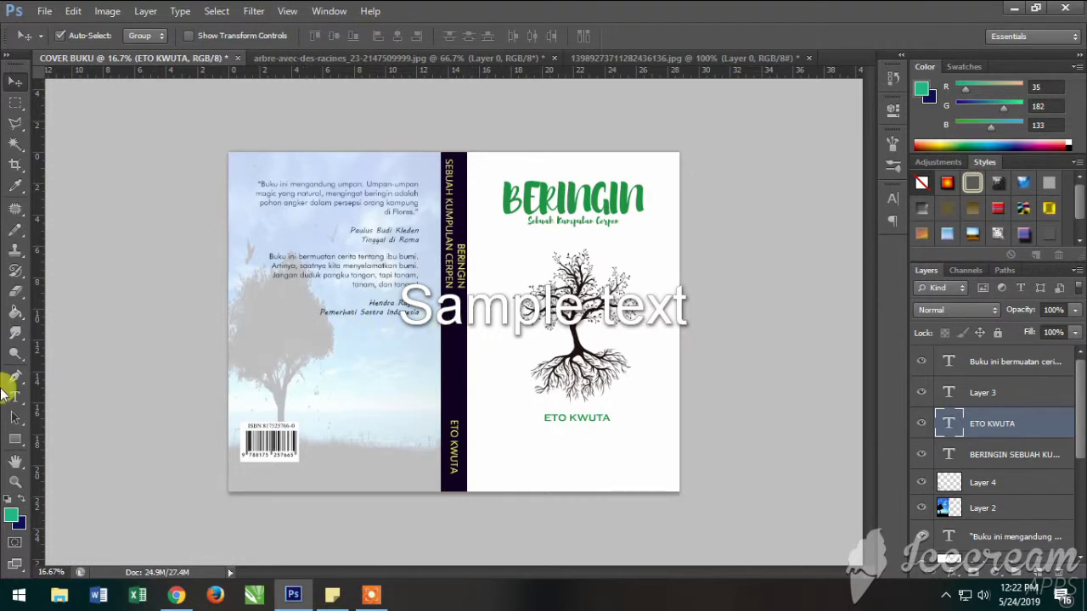
Draw a text box on the back cover, discard it, and draw a new one above the barcode
{"action": "left_click", "coordinate": [7, 395]}
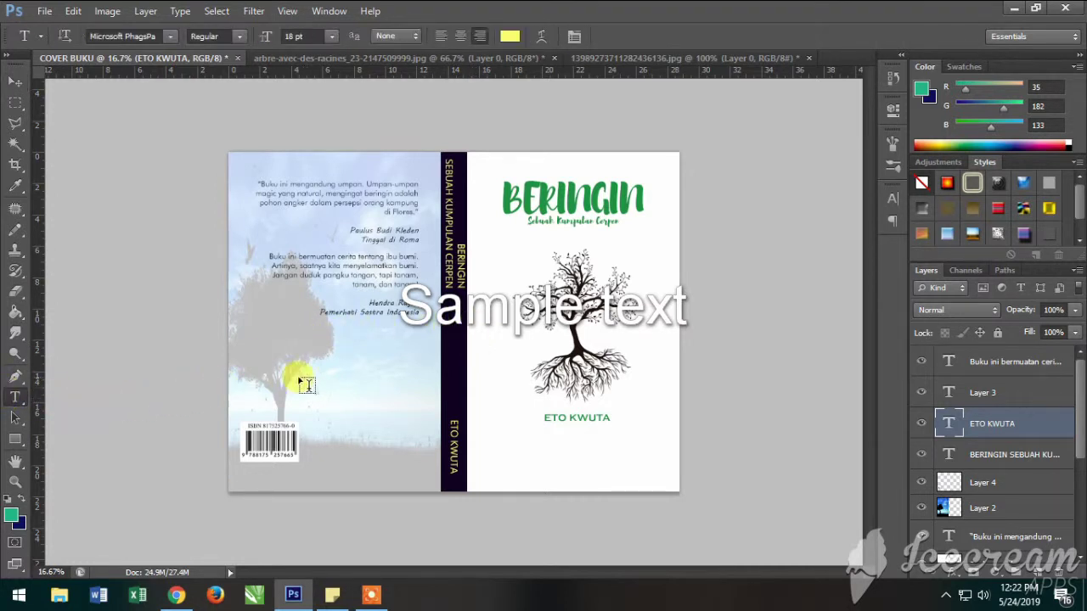
{"action": "mouse_move", "coordinate": [292, 369]}
{"action": "left_mouse_down"}
{"action": "mouse_move", "coordinate": [408, 401]}
{"action": "mouse_move", "coordinate": [418, 418]}
{"action": "left_mouse_up"}
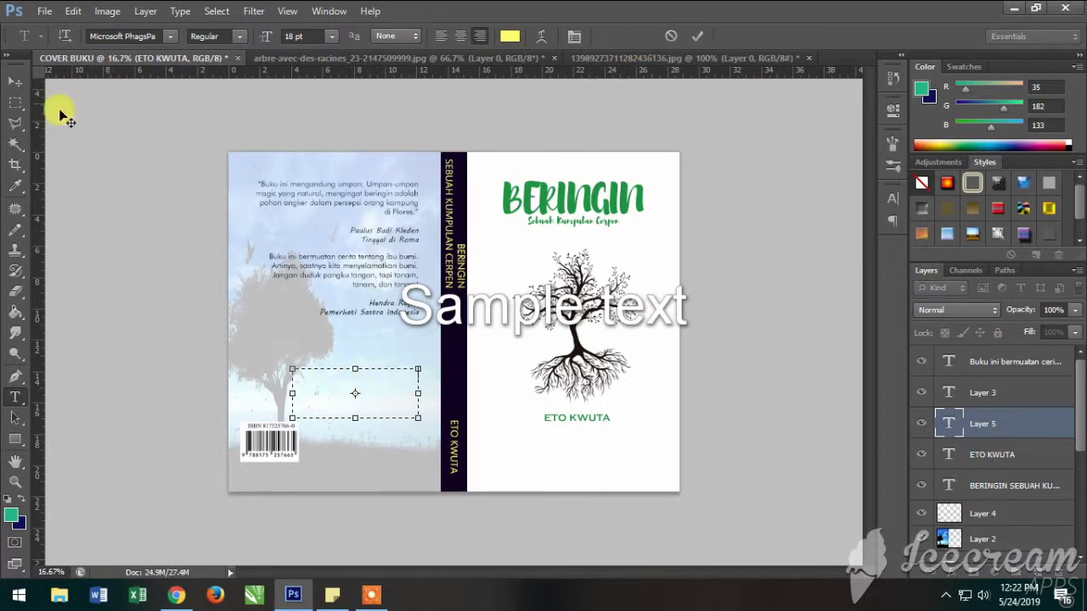
{"action": "left_click", "coordinate": [15, 80]}
{"action": "left_click", "coordinate": [348, 390]}
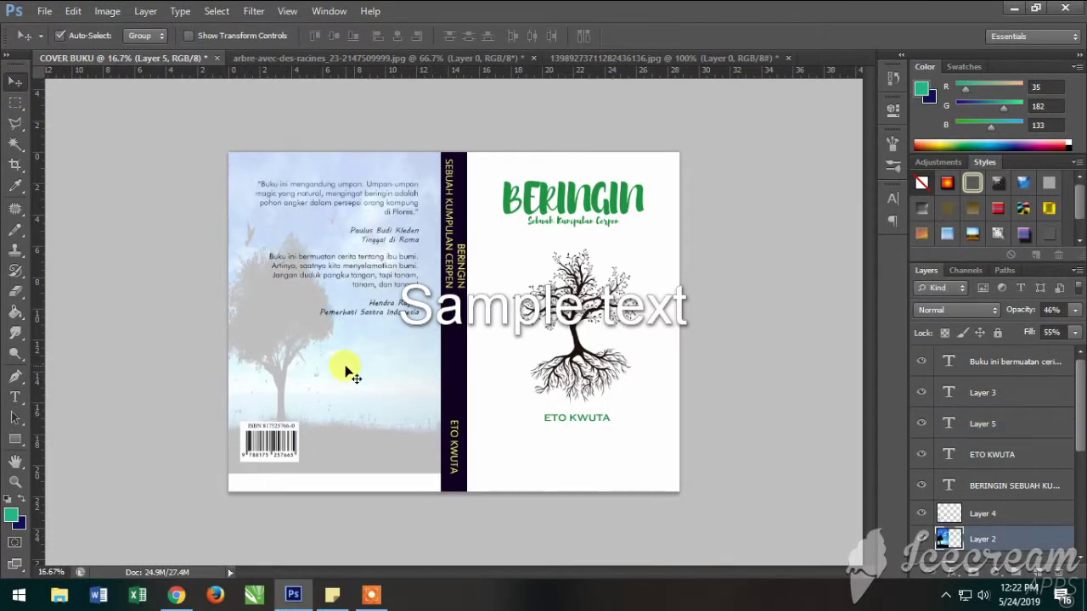
{"action": "left_click", "coordinate": [15, 396]}
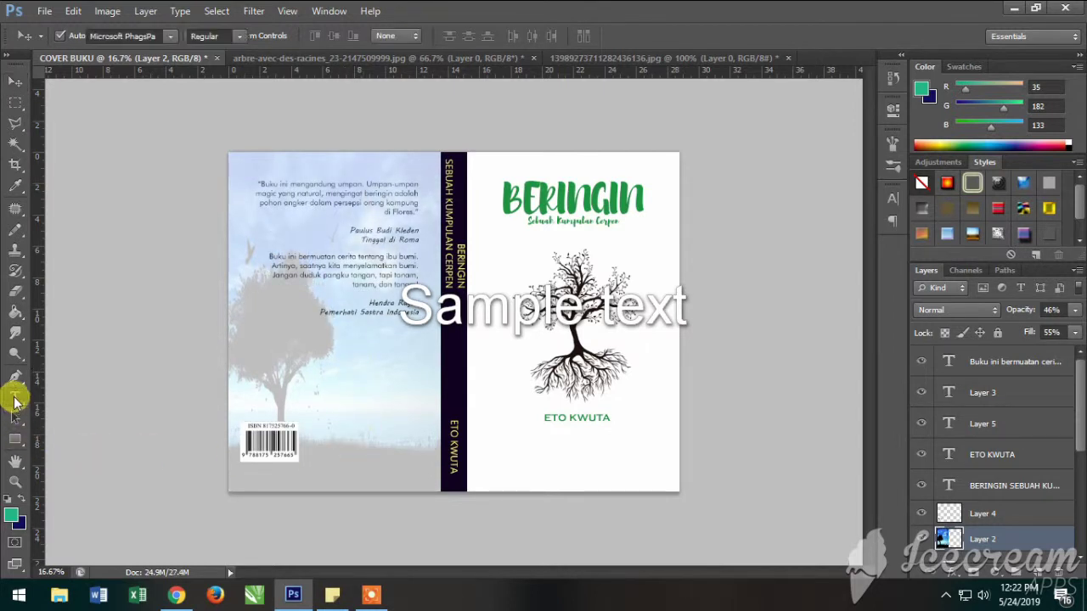
{"action": "left_click_drag", "start_coordinate": [299, 350], "coordinate": [432, 405]}
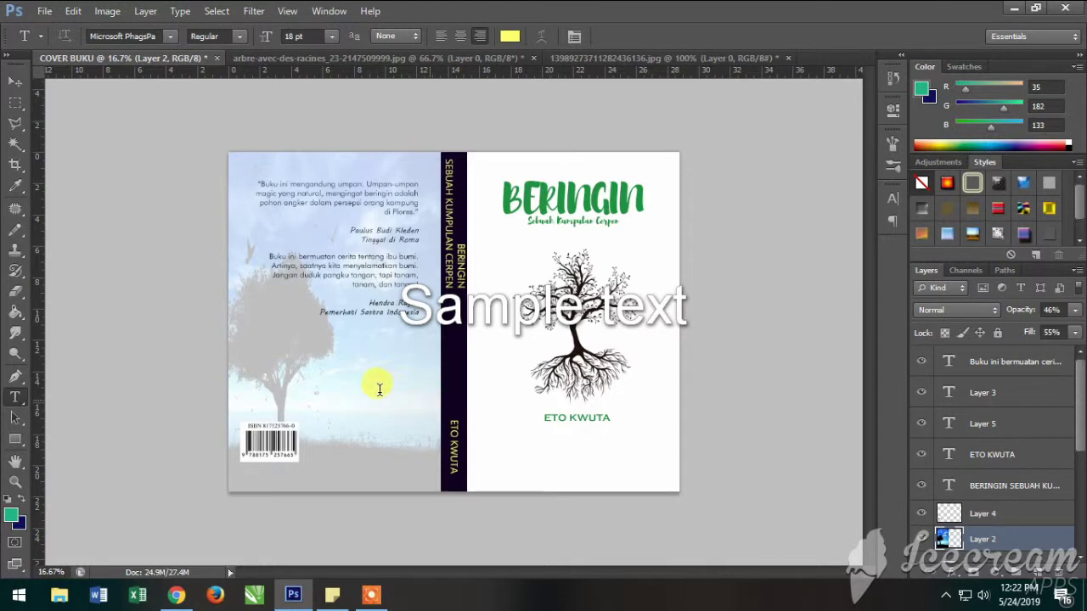